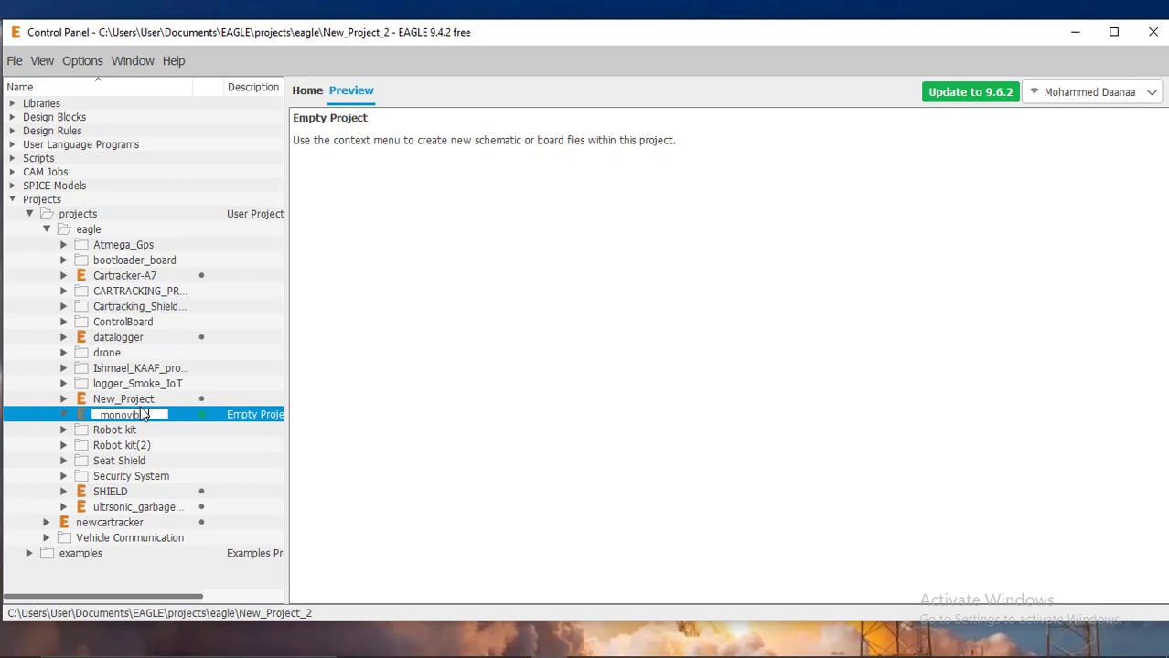
Name the new project monovibrator and create a schematic inside it
type("rator")
key("Return")
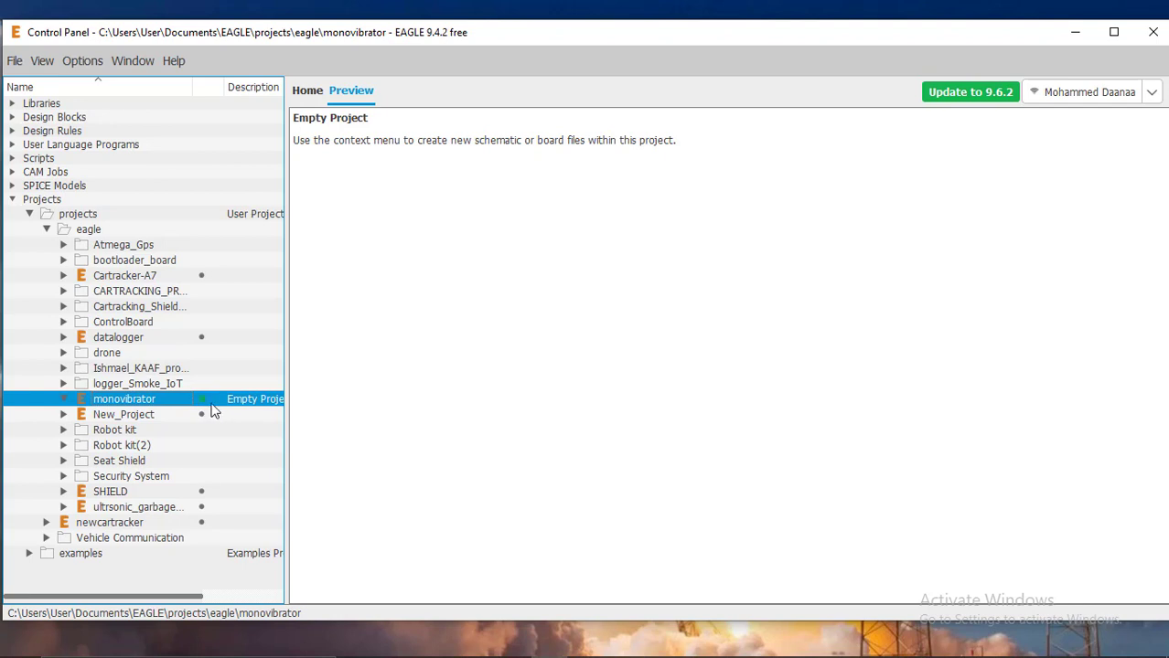
right_click(178, 401)
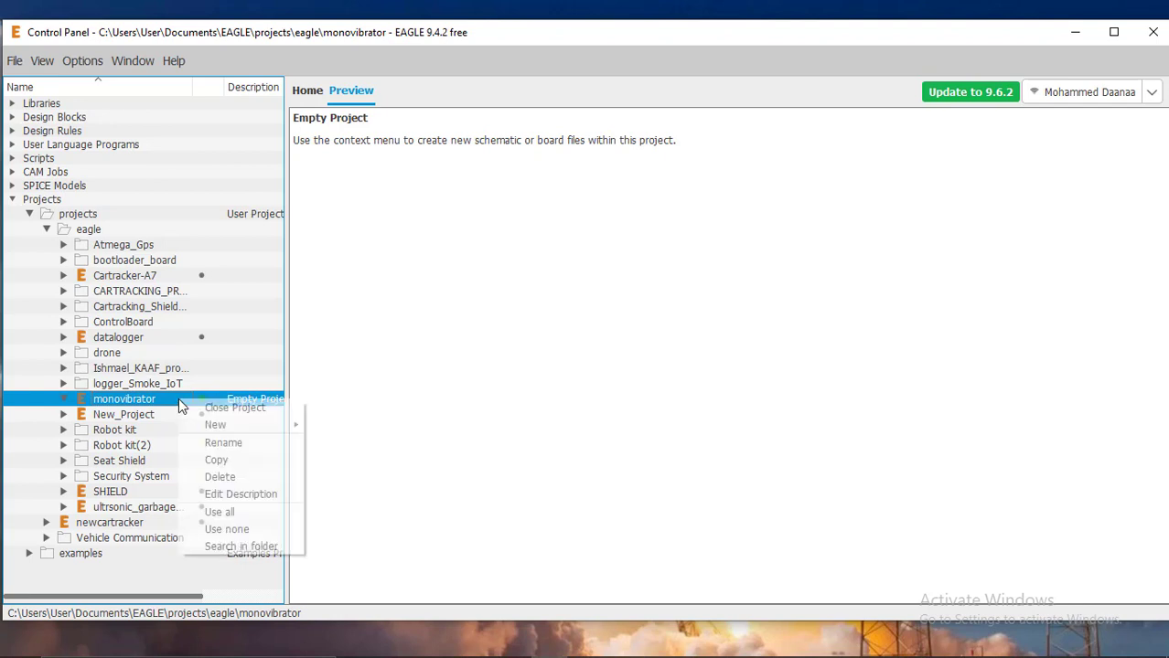
mouse_move(234, 425)
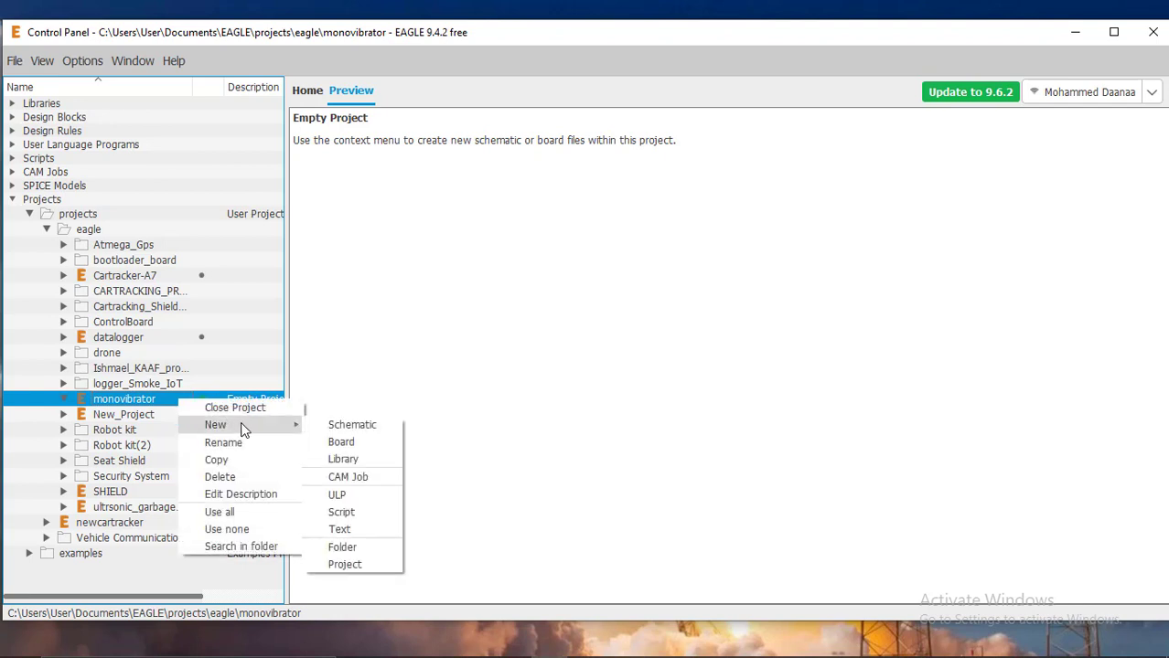
left_click(320, 428)
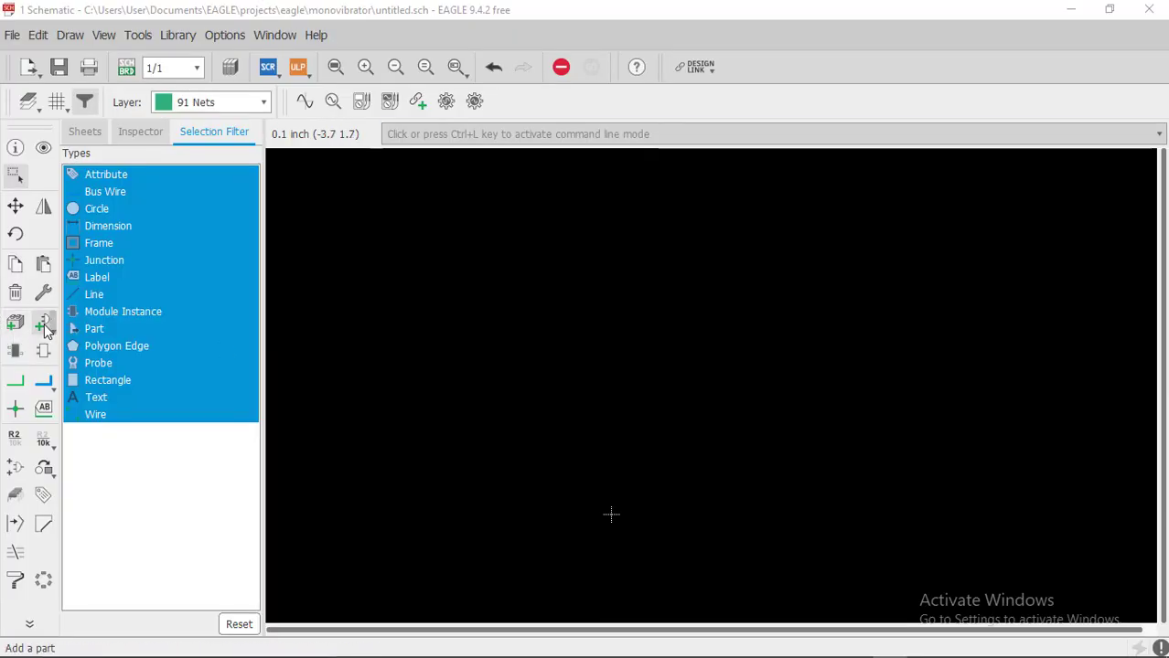
Start adding a part and clear the old search term to browse the full list of libraries
left_click(44, 323)
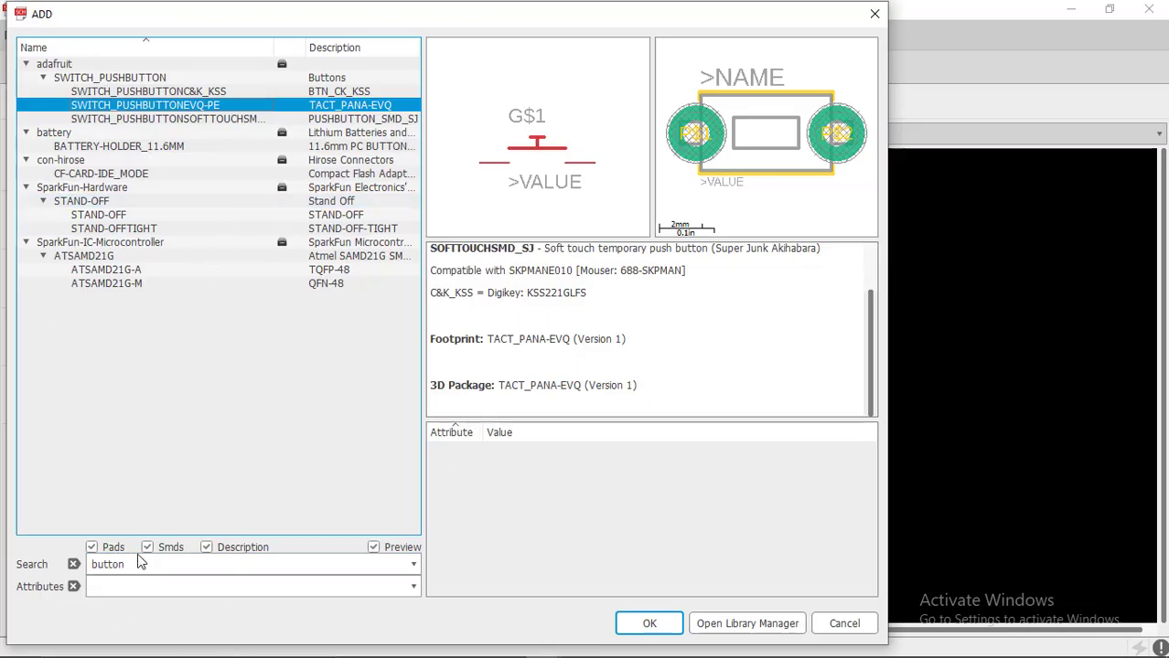
left_click_drag(140, 563, 56, 564)
key("BackSpace")
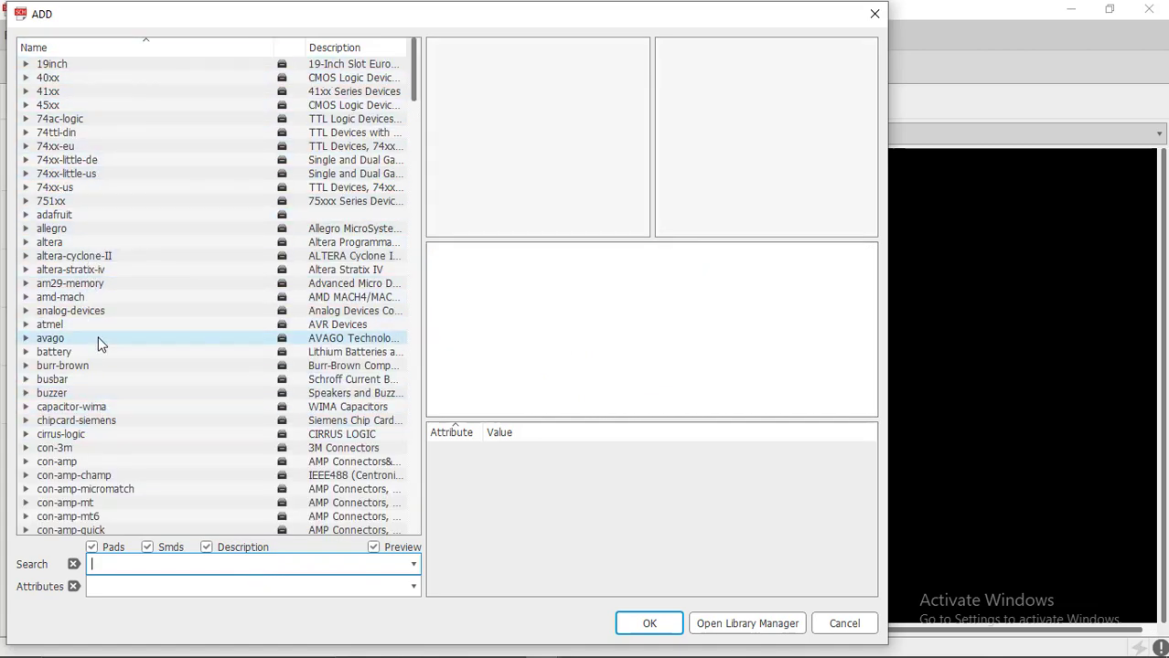
scroll(102, 384, "down", 12)
scroll(101, 373, "down", 20)
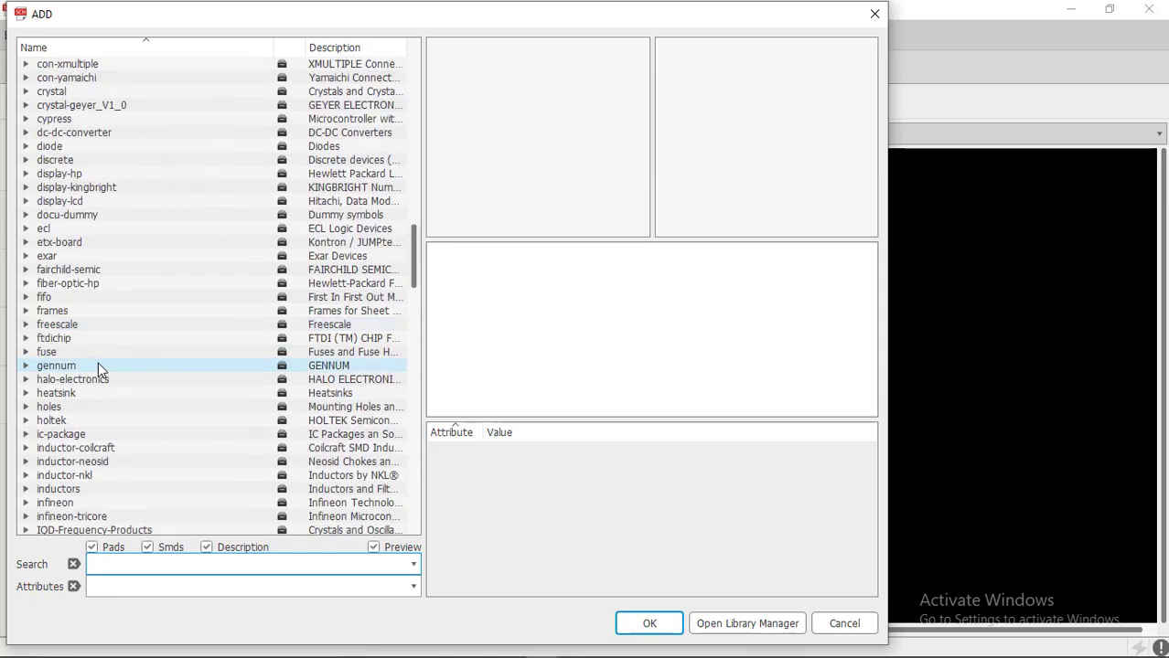
Search the part libraries for timer
left_click(168, 563)
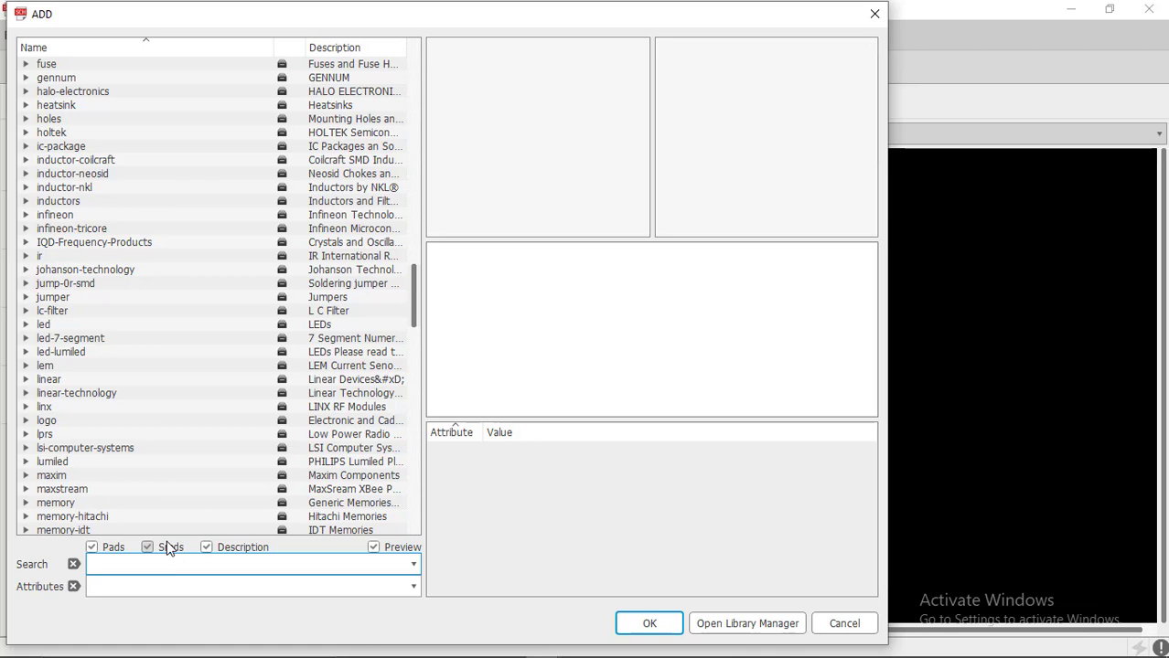
type("time")
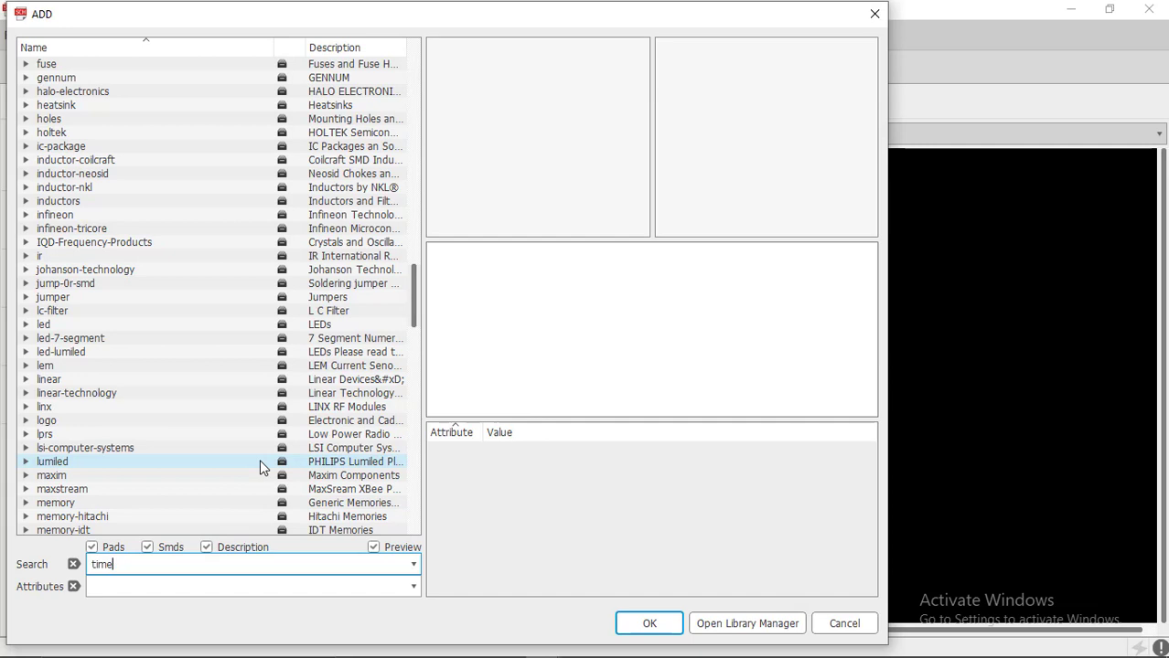
key("Return")
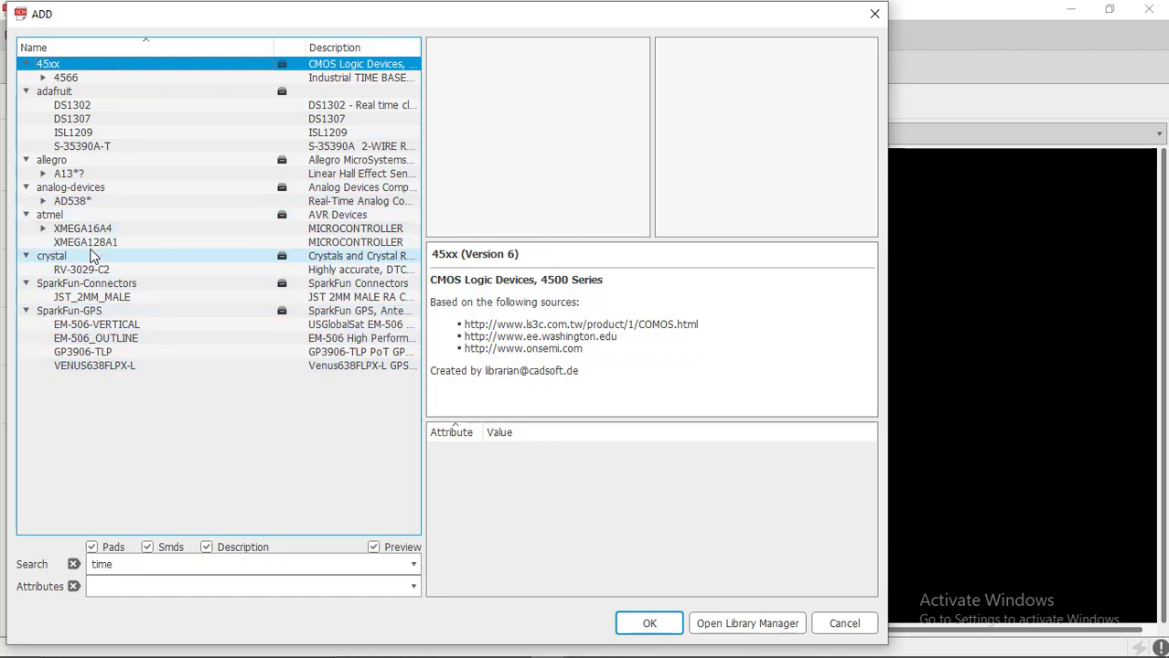
left_click(91, 241)
left_click(105, 229)
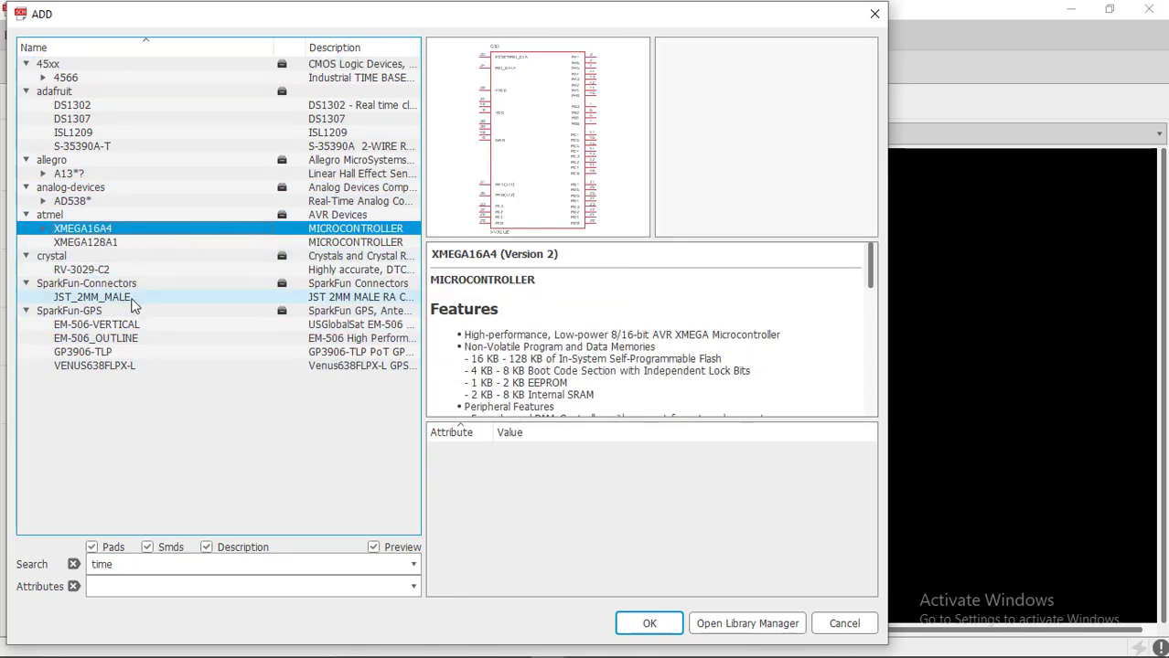
left_click(134, 564)
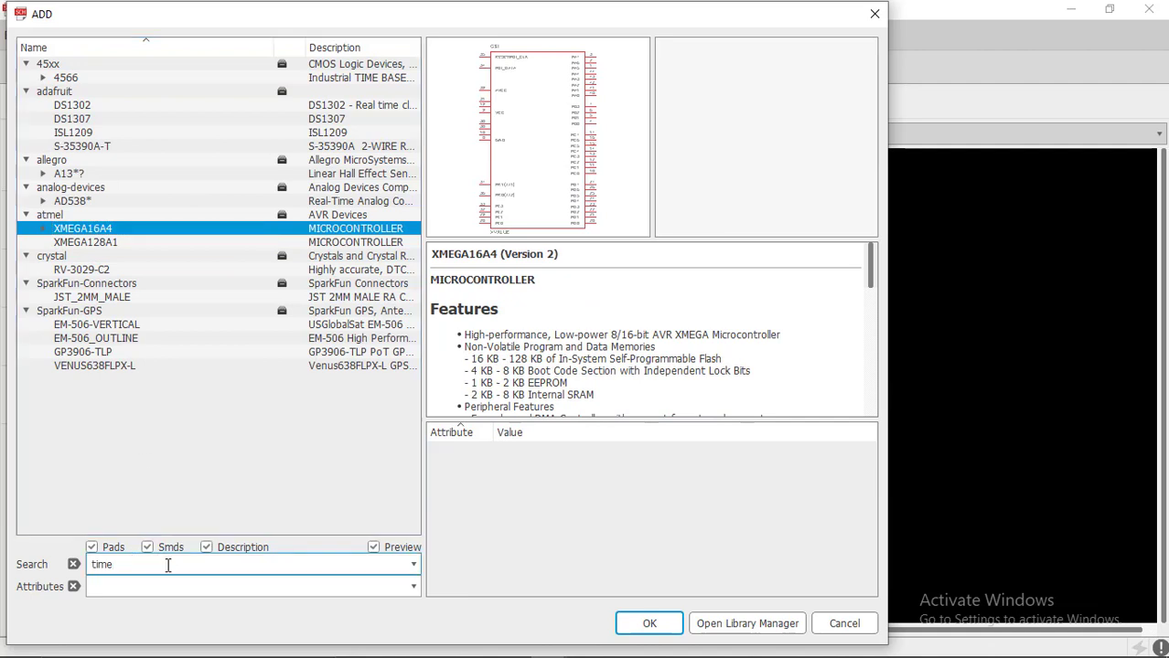
type("r")
key("Return")
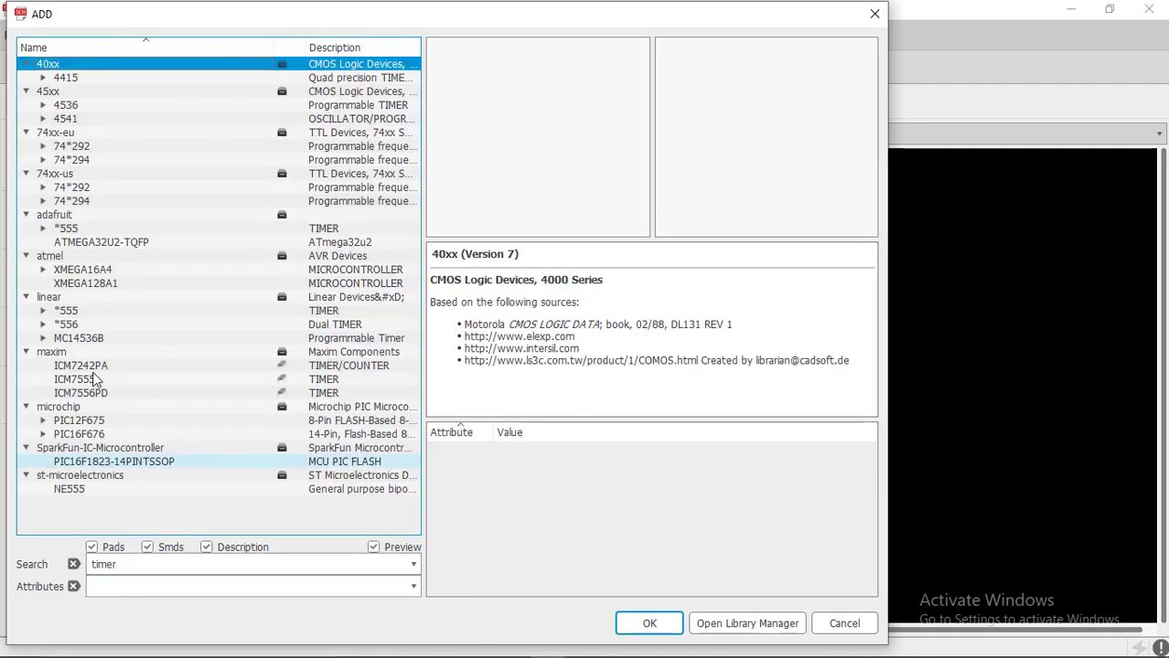
Add one NE555N timer in the DIL08 package from the linear library's *555 devices to the schematic
left_click(89, 314)
double_click(78, 314)
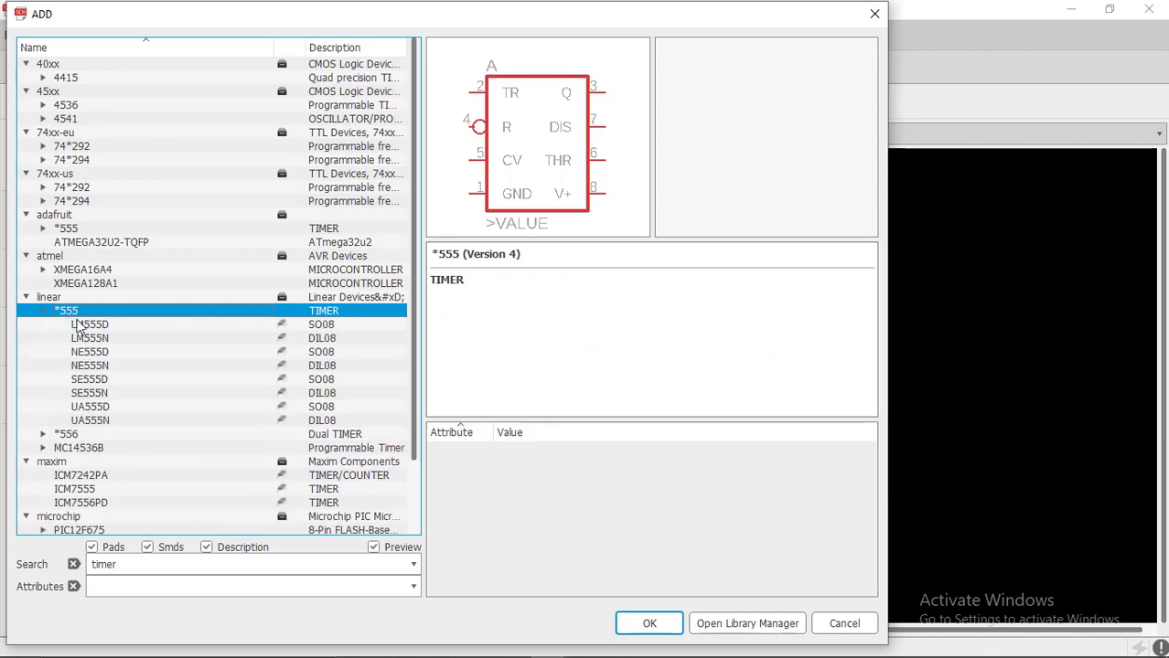
left_click(104, 340)
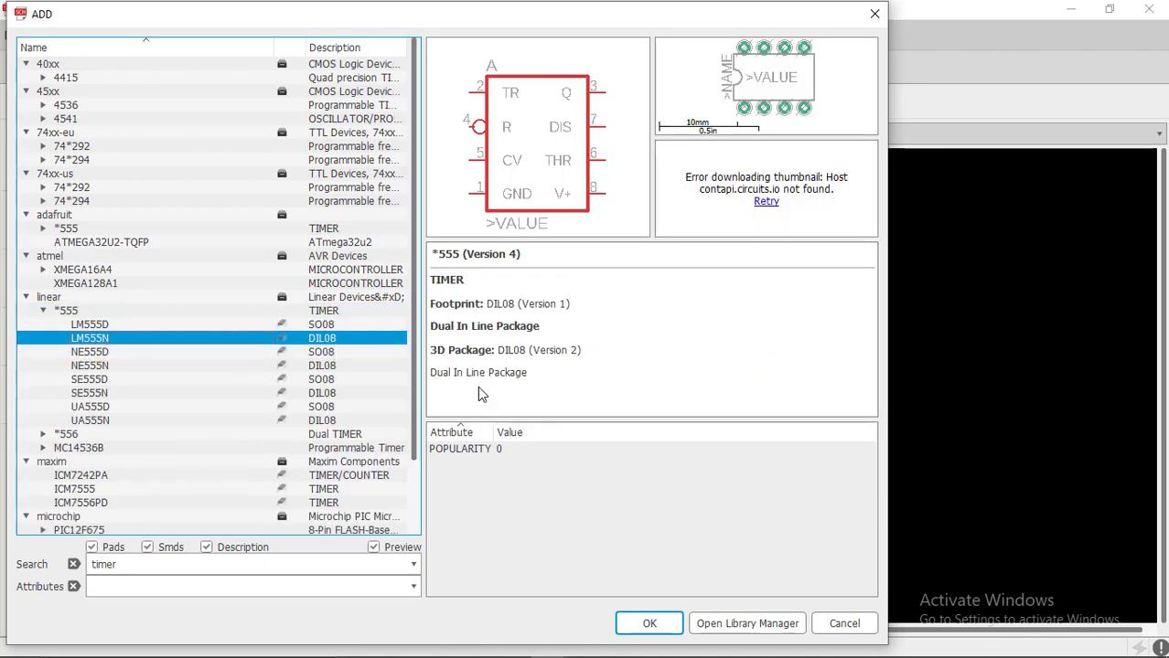
left_click(97, 367)
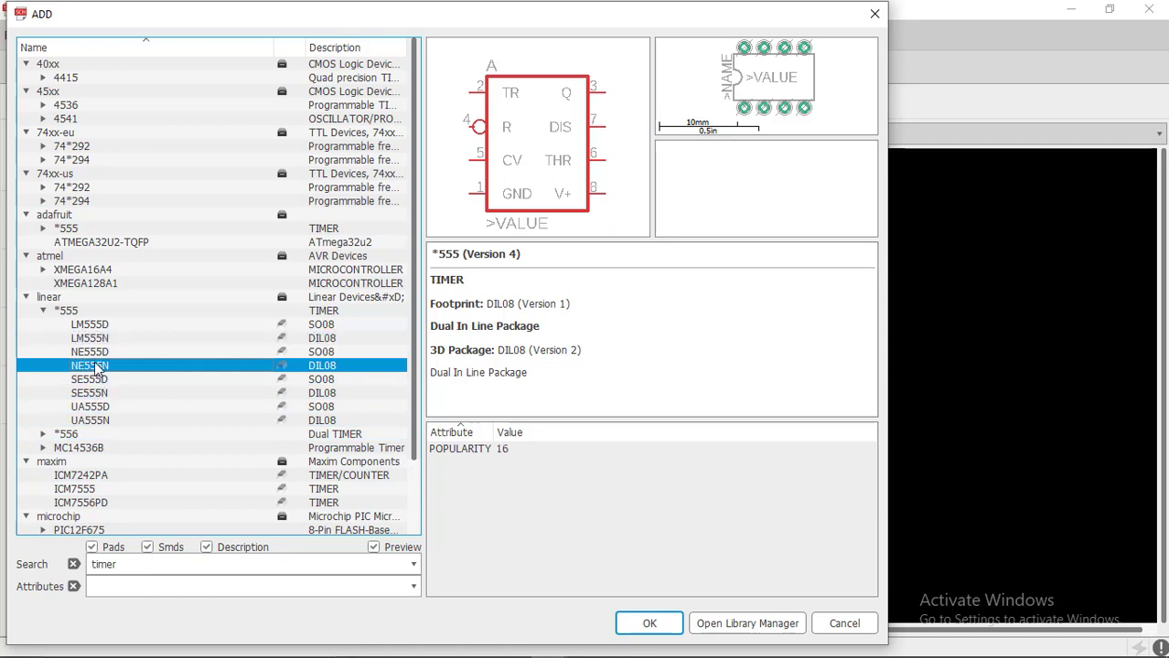
left_click(339, 339)
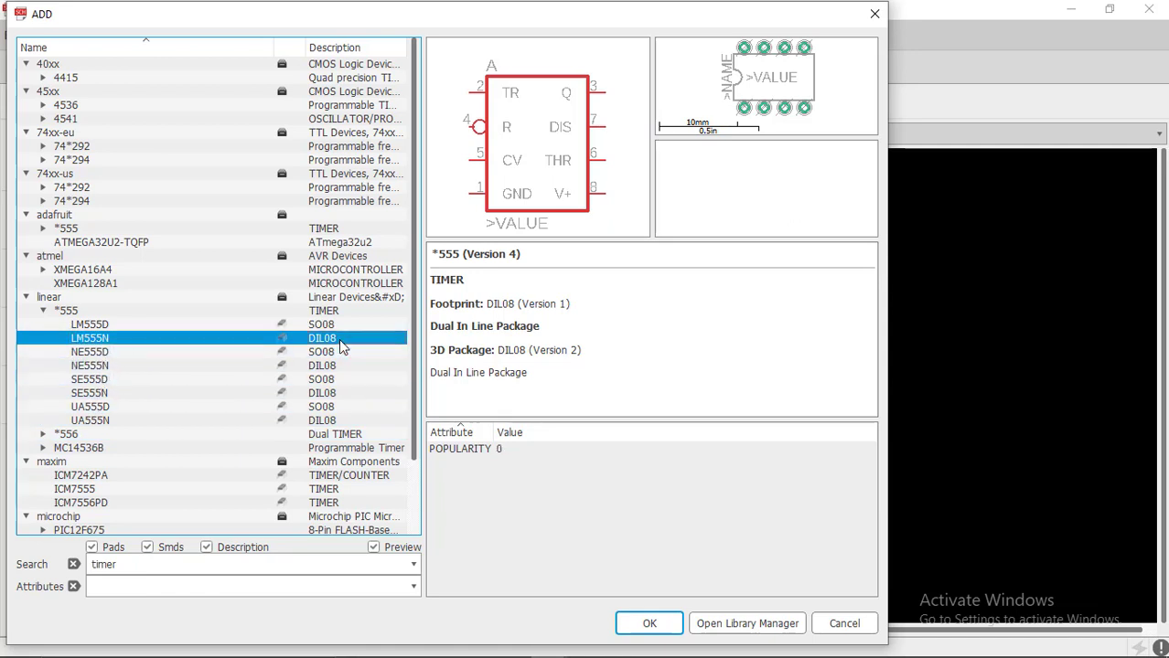
double_click(97, 366)
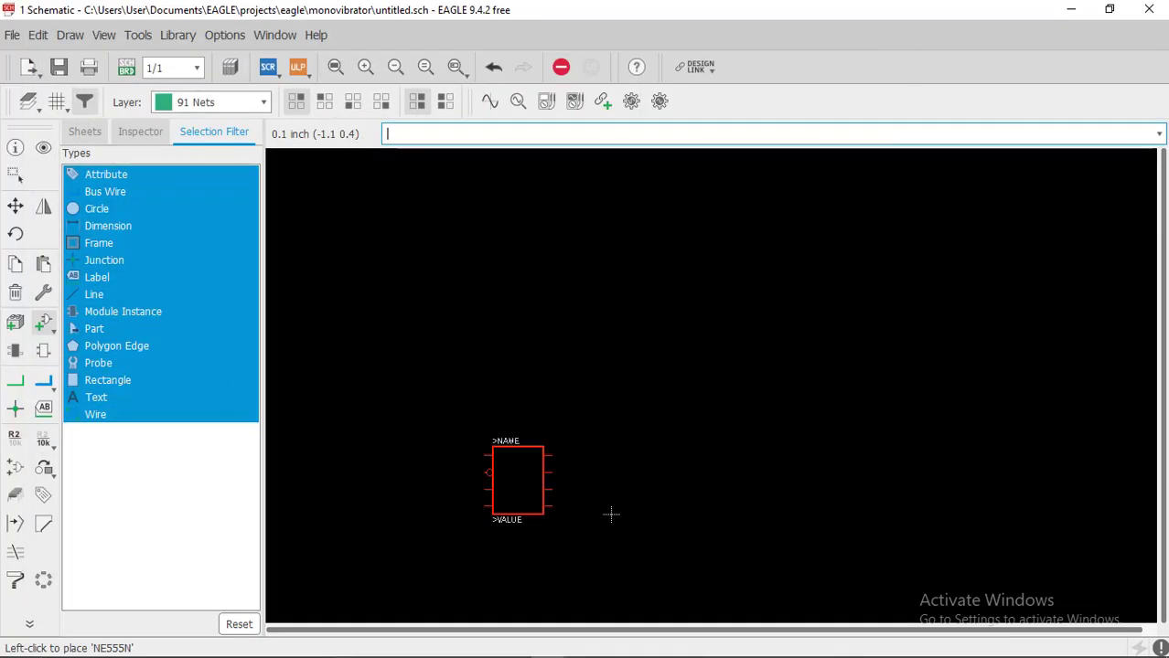
left_click(611, 514)
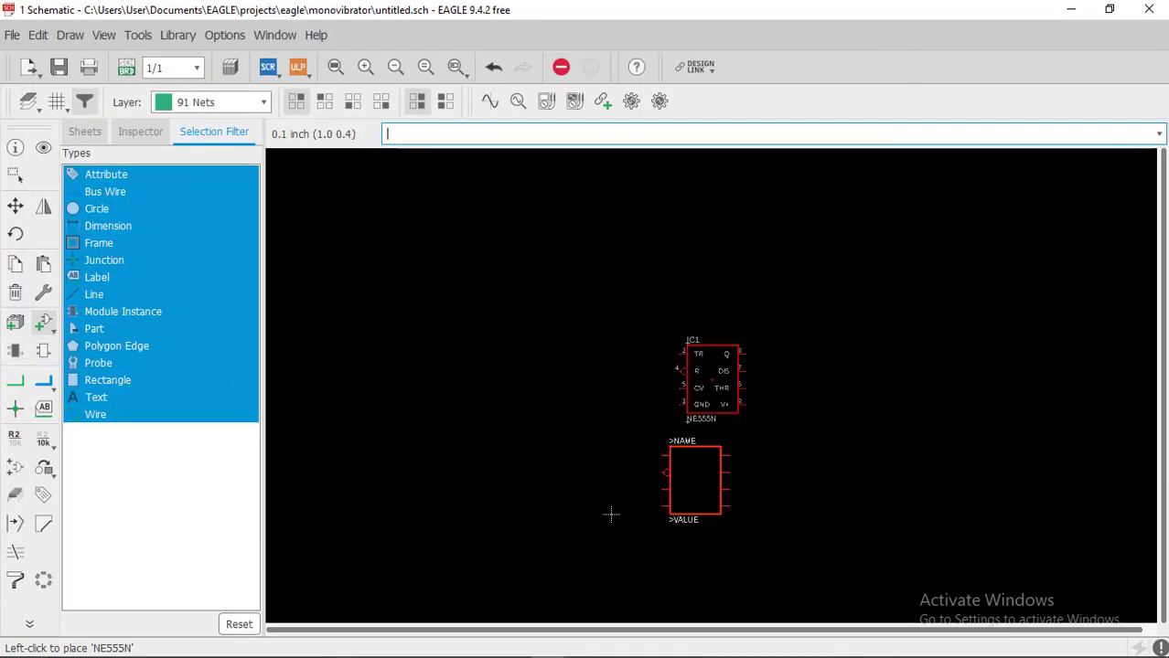
key("Escape")
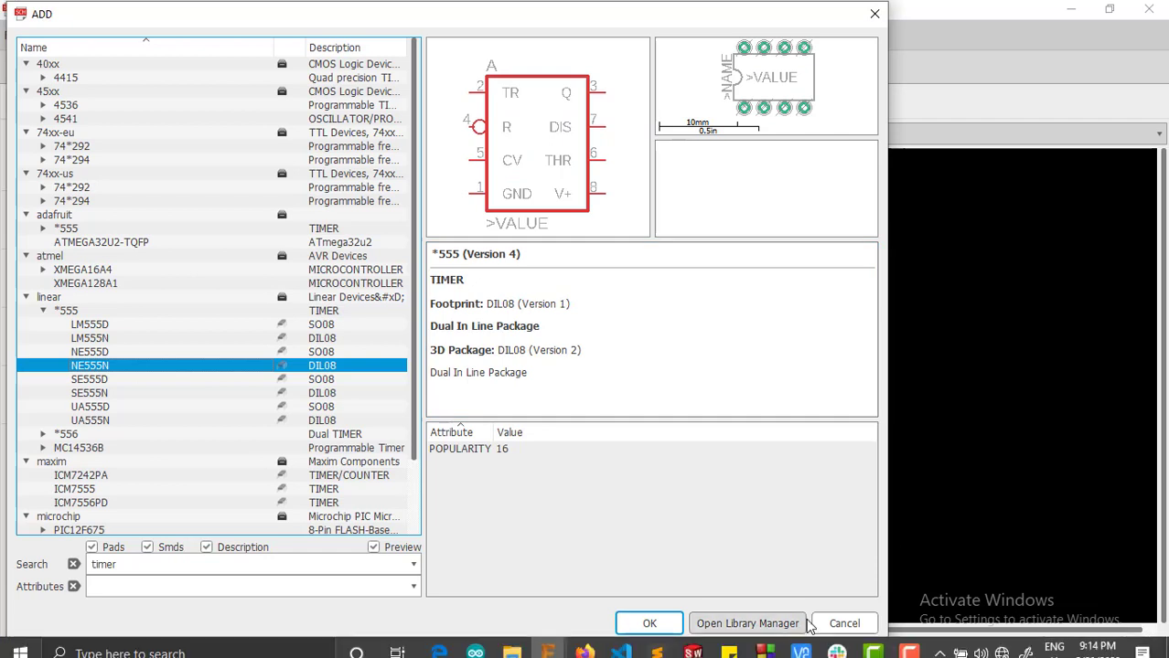
Search the part libraries for capacitor and preview several of the listed devices
left_click(281, 559)
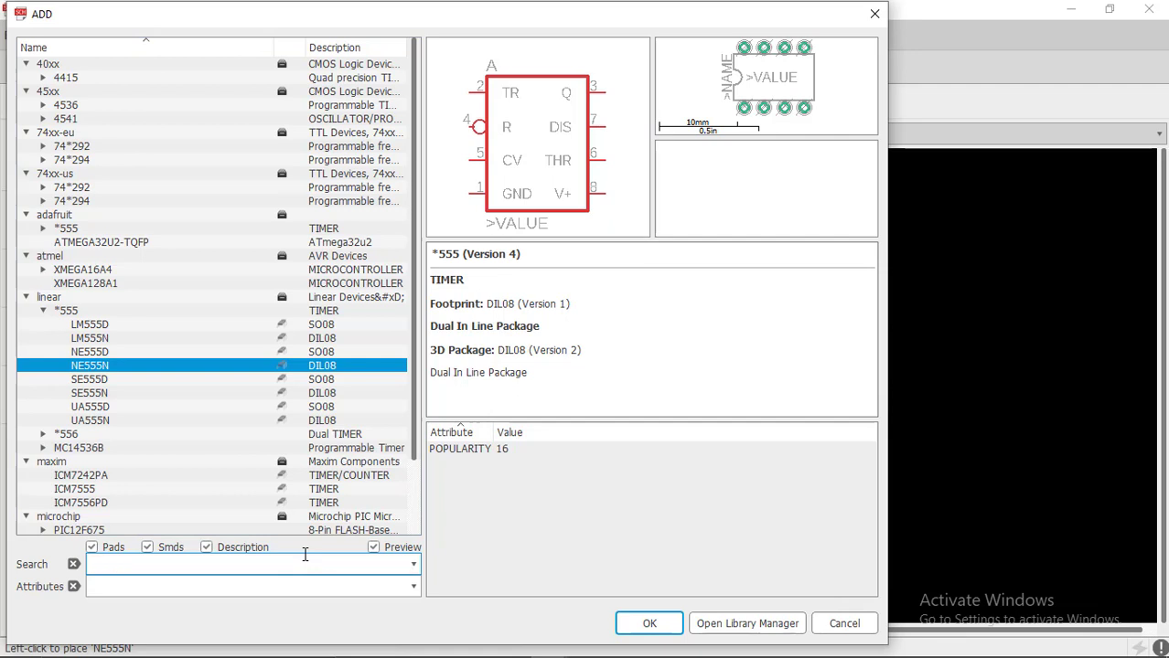
type("capa")
key("Return")
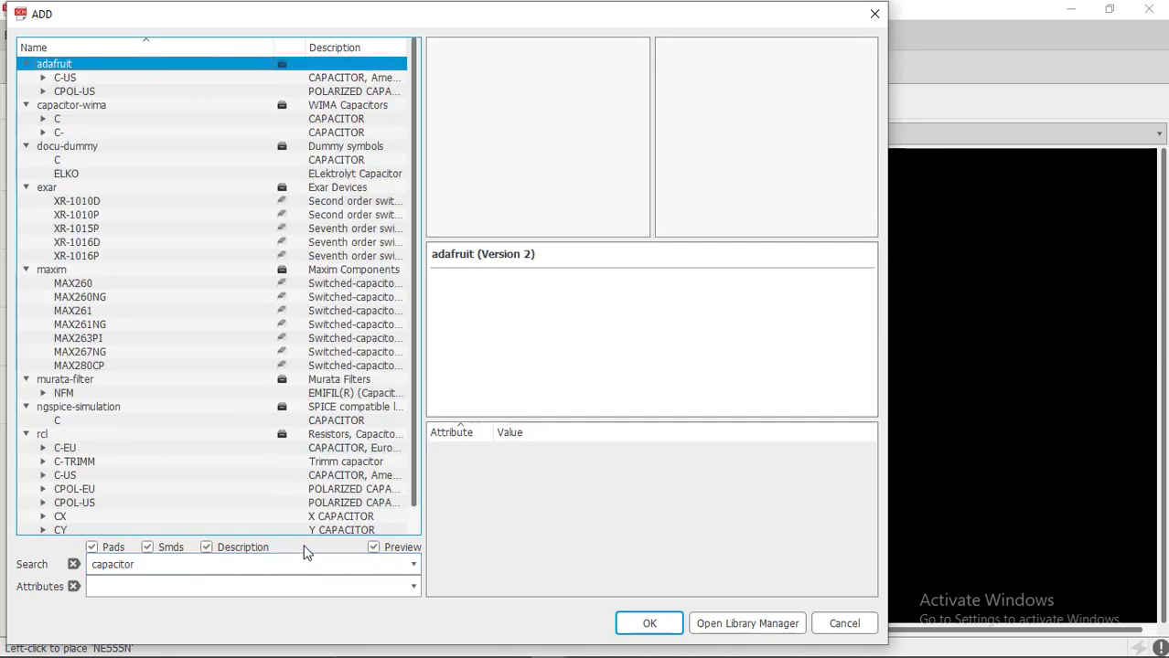
left_click(78, 243)
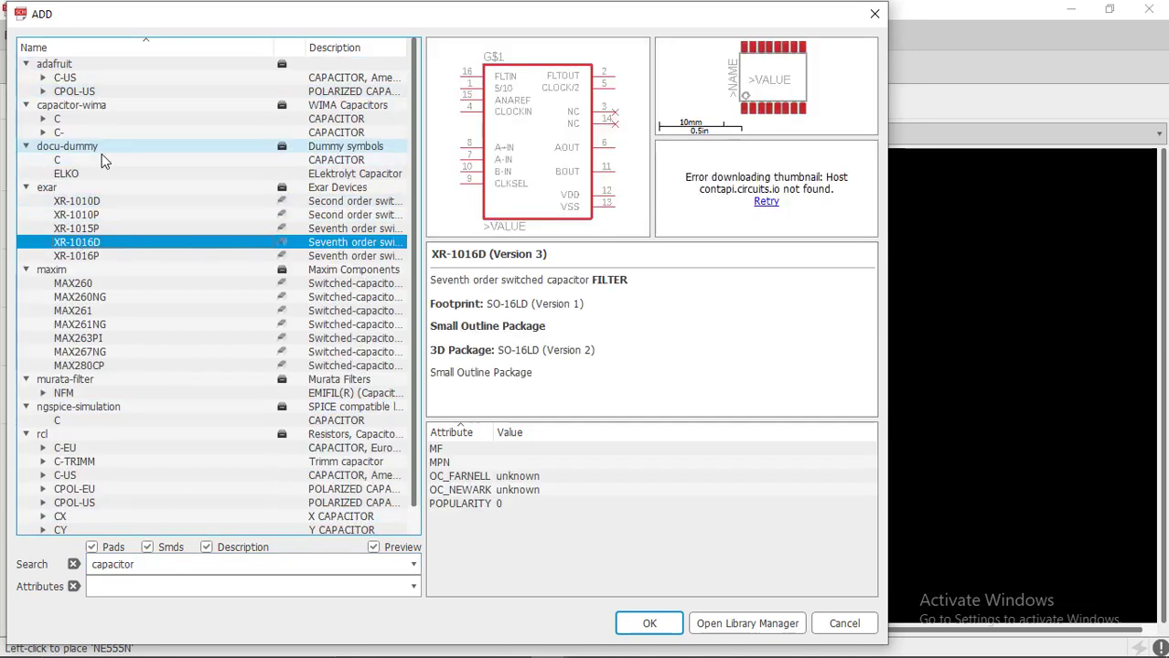
left_click(58, 94)
left_click(43, 63)
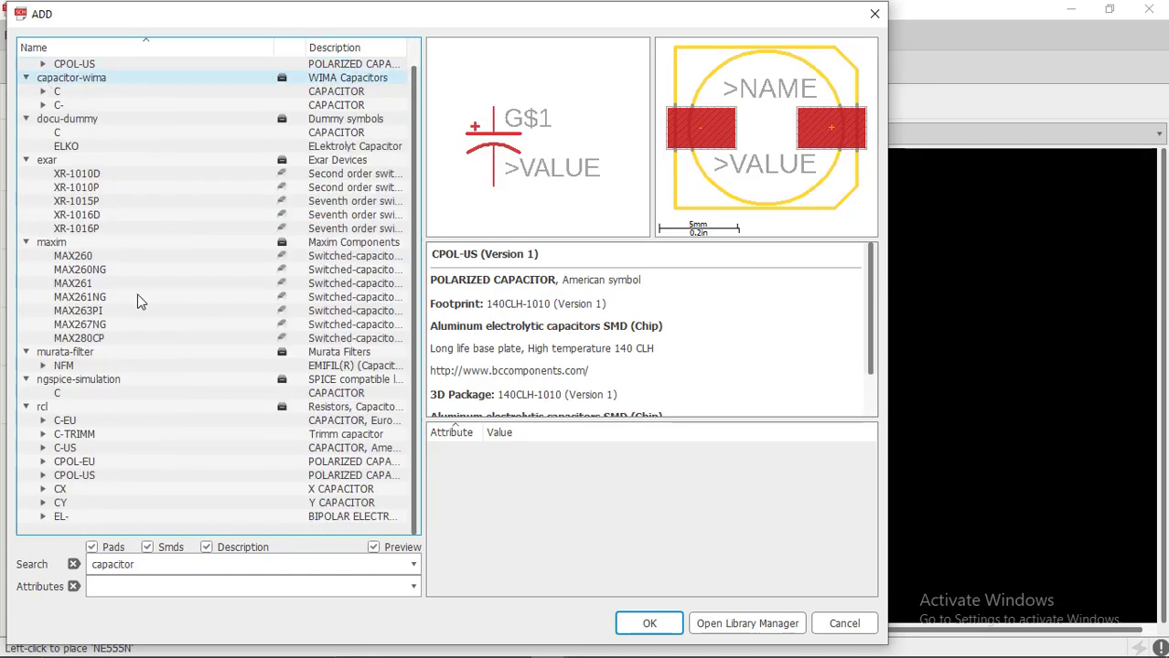
left_click(108, 297)
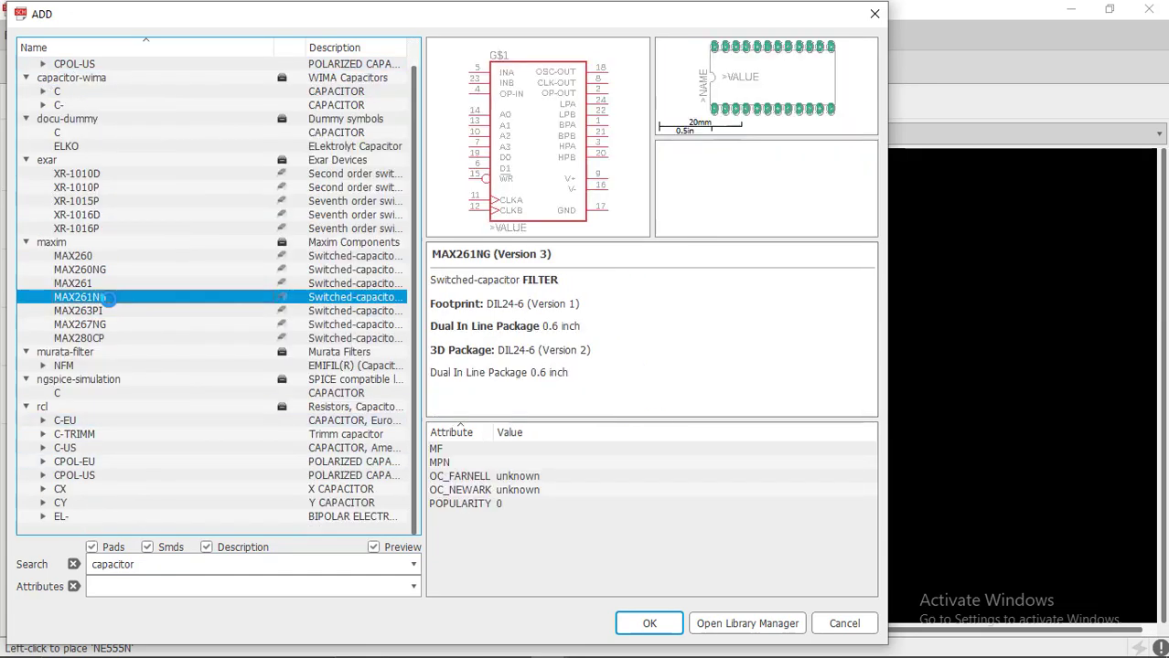
left_click(105, 215)
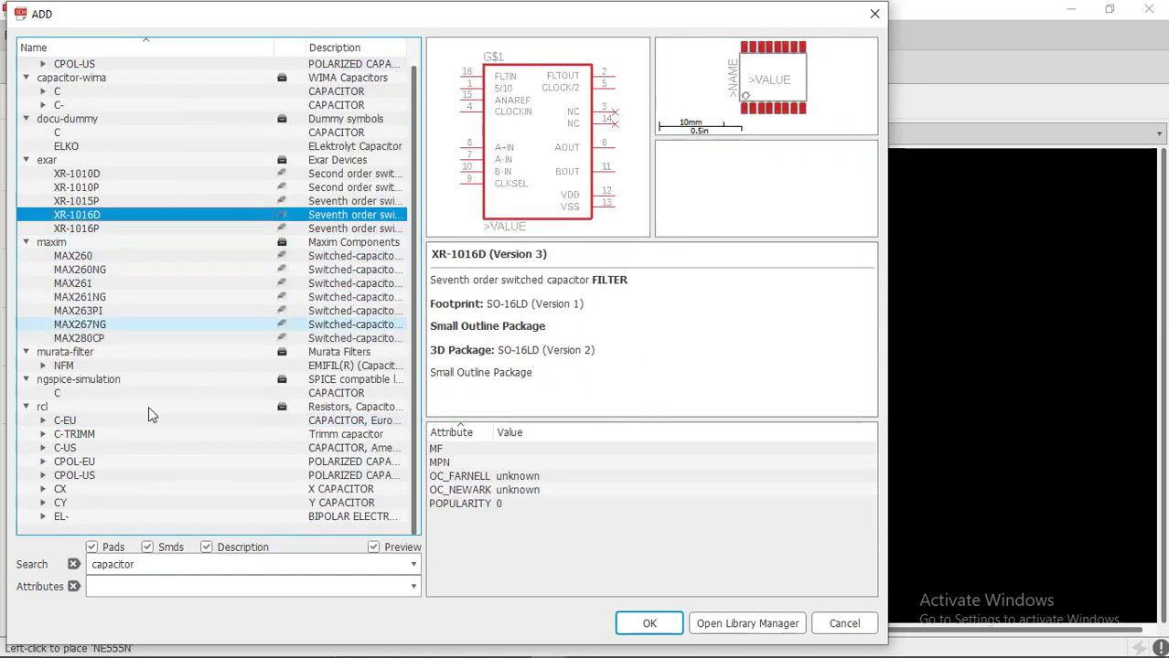
Place two C-EU025-050X050 capacitors from the rcl library side by side, below and to the left of the timer
left_click(88, 419)
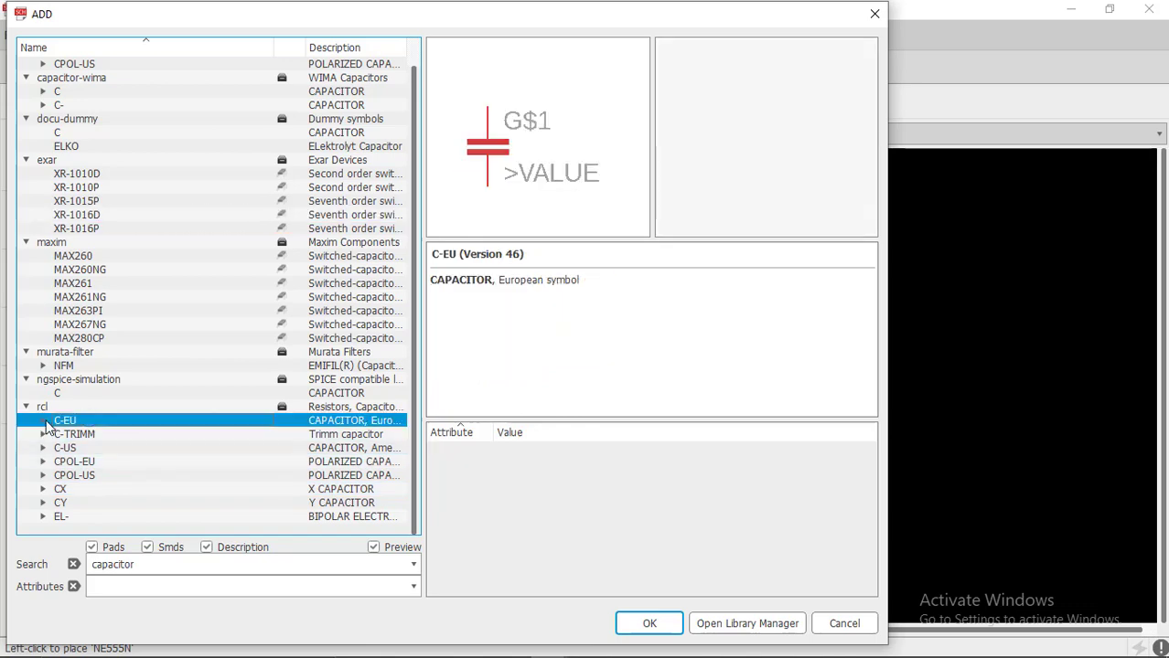
left_click(44, 422)
left_click(111, 118)
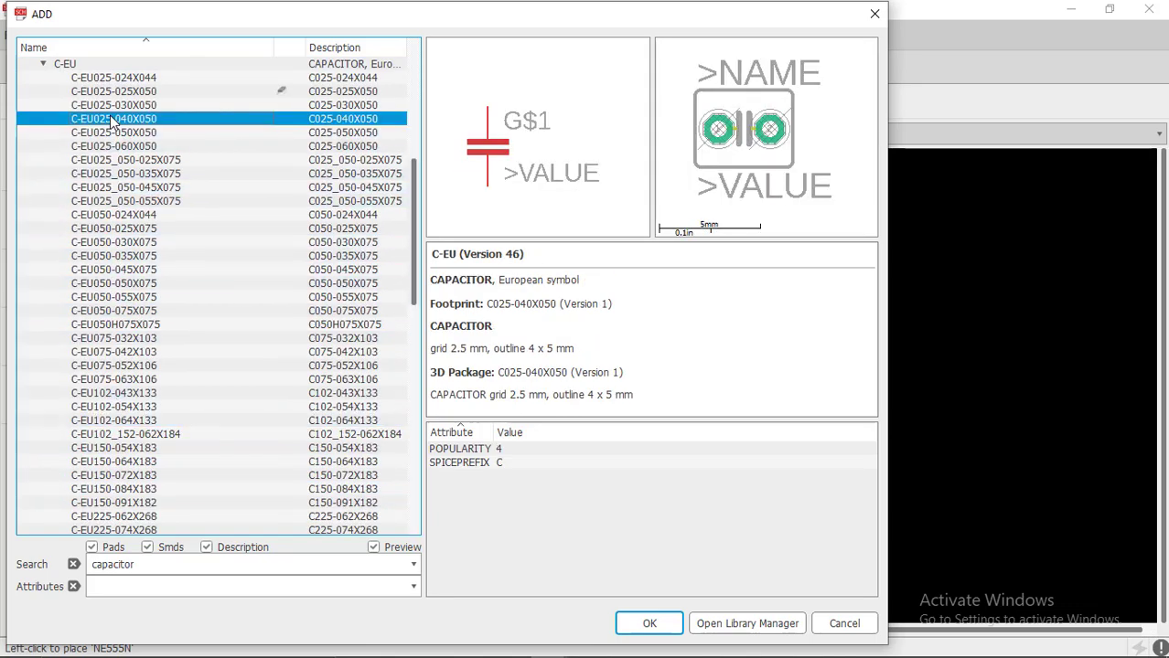
left_click(112, 134)
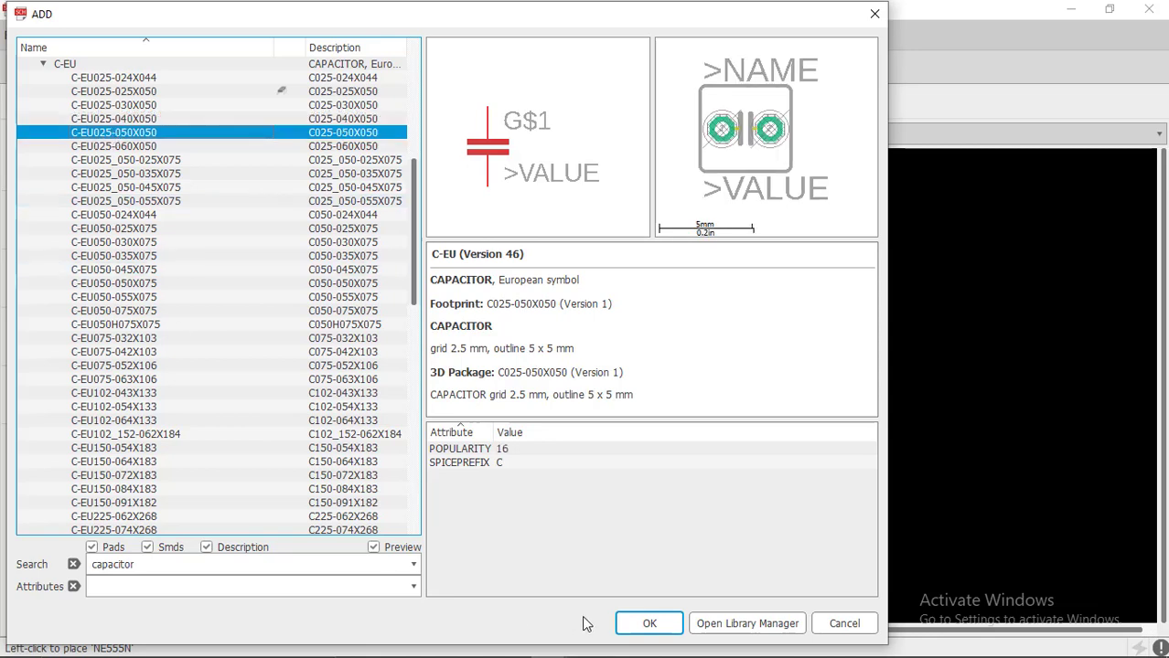
left_click(646, 623)
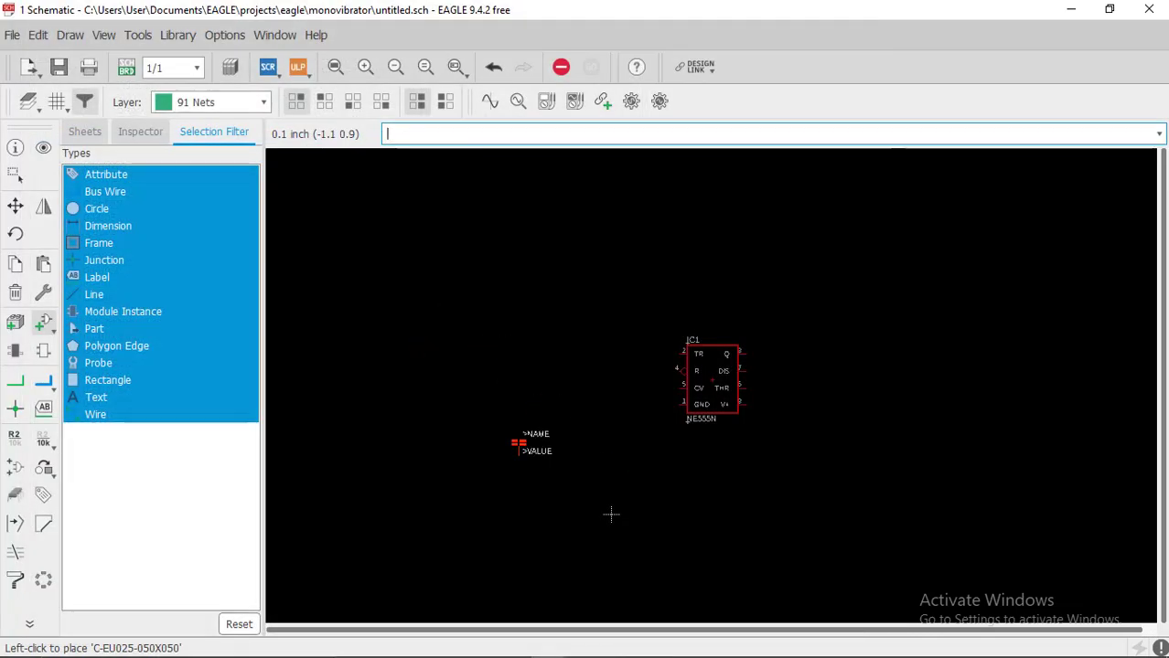
left_click(519, 443)
left_click(570, 444)
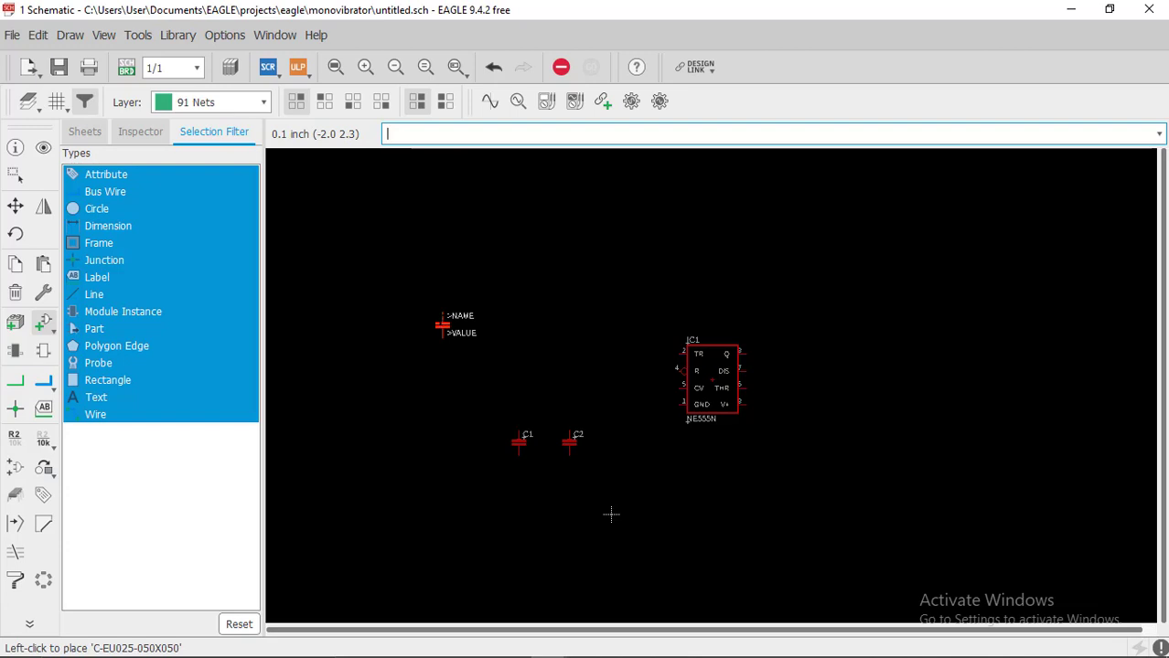
key("Escape")
Search the part libraries for resistor
left_click(241, 565)
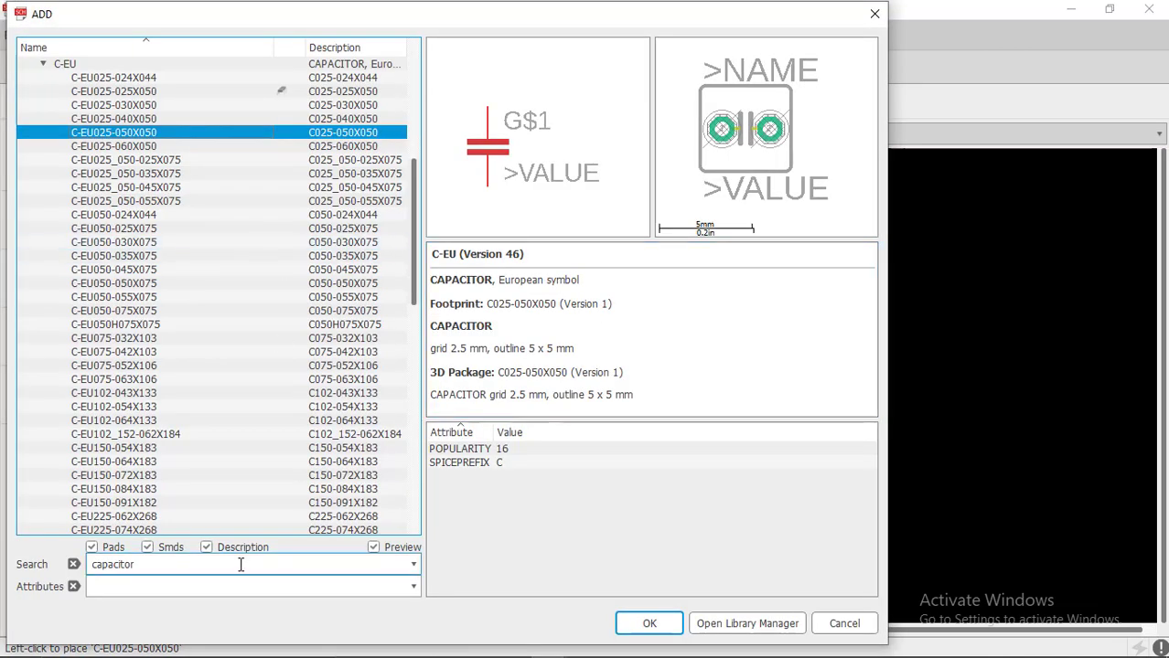
double_click(241, 564)
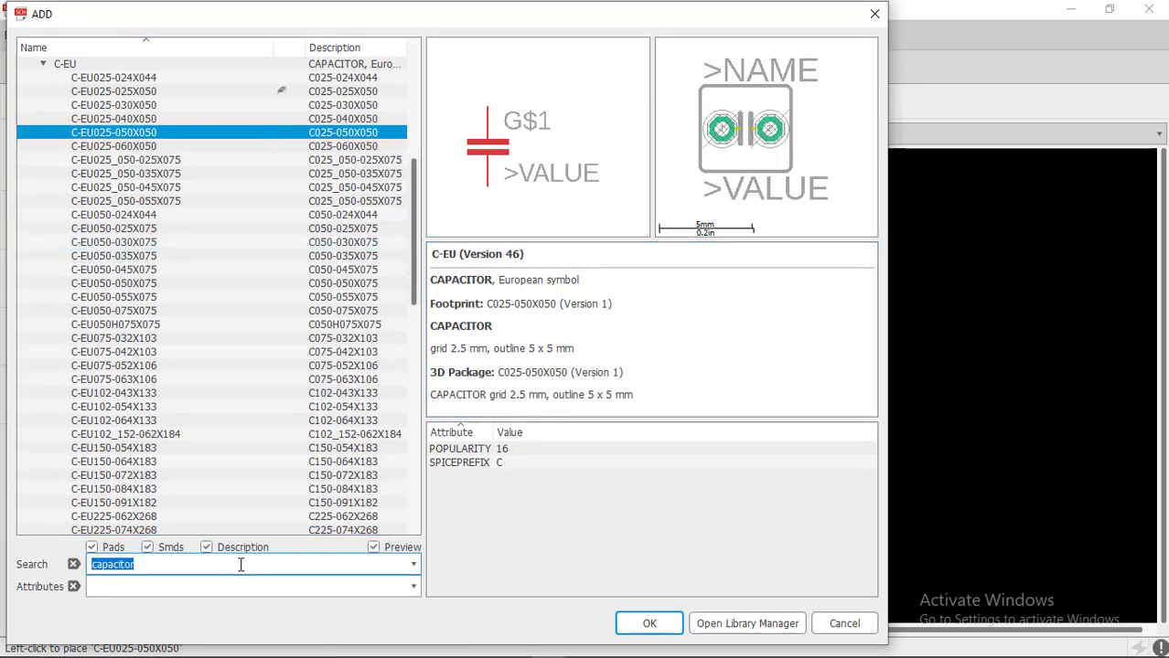
key("BackSpace")
type("resistor")
key("Return")
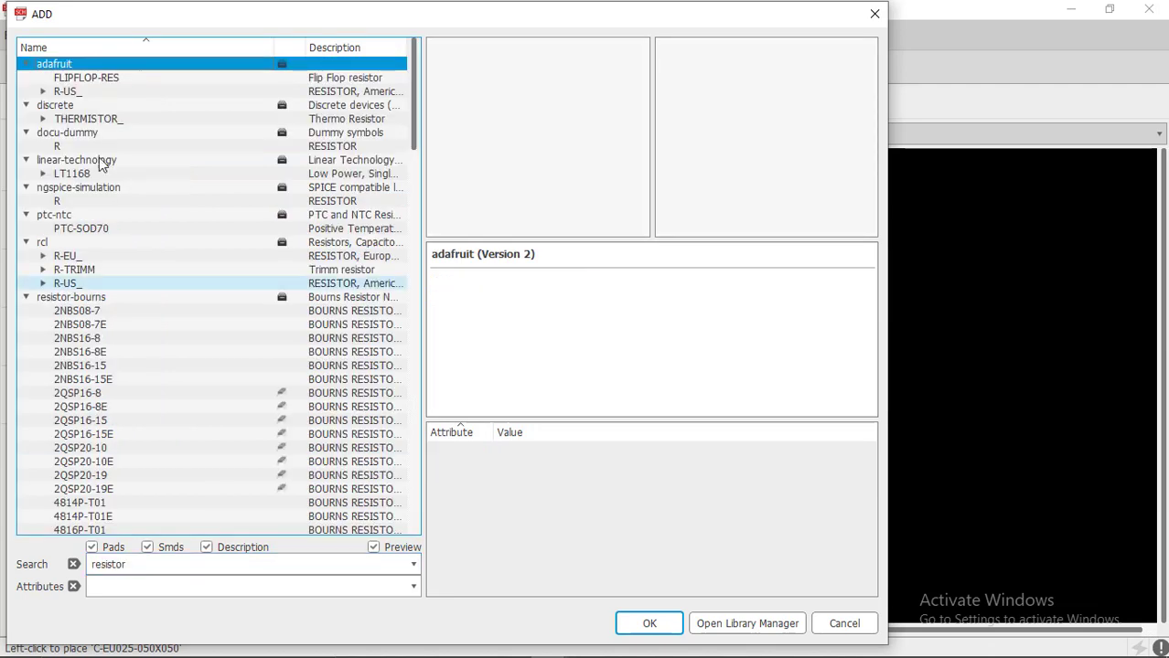
Place two R-US_0204/5 resistors from the adafruit library, one below the other, above and to the left of the capacitors
left_click(55, 91)
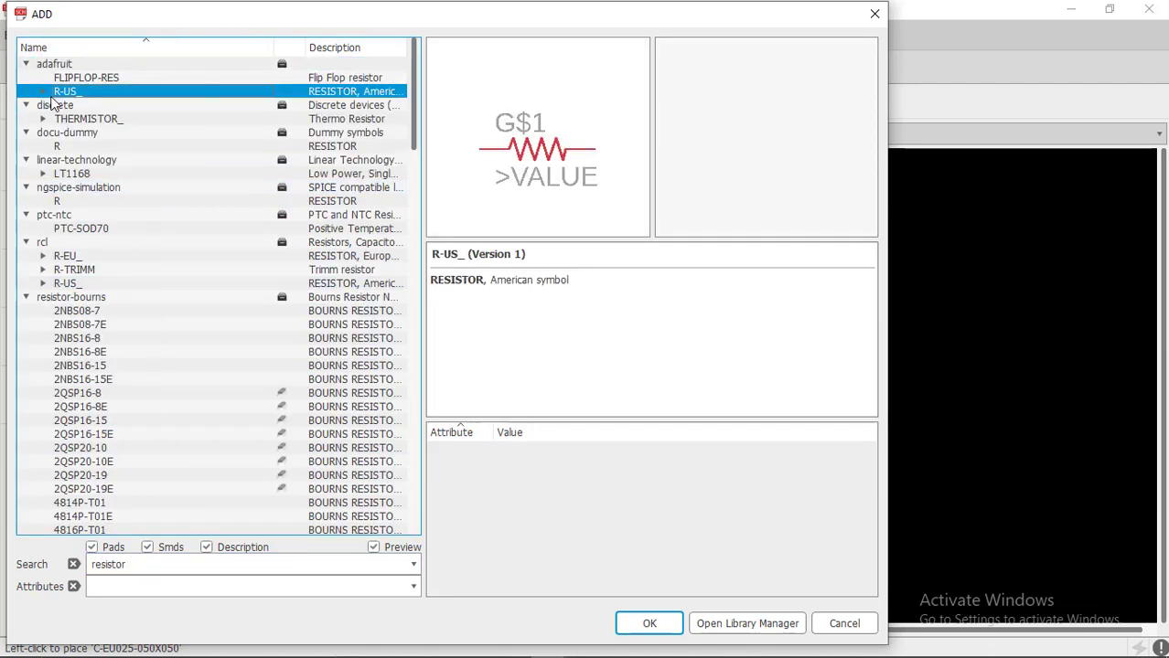
double_click(52, 93)
left_click(178, 115)
left_click(178, 92)
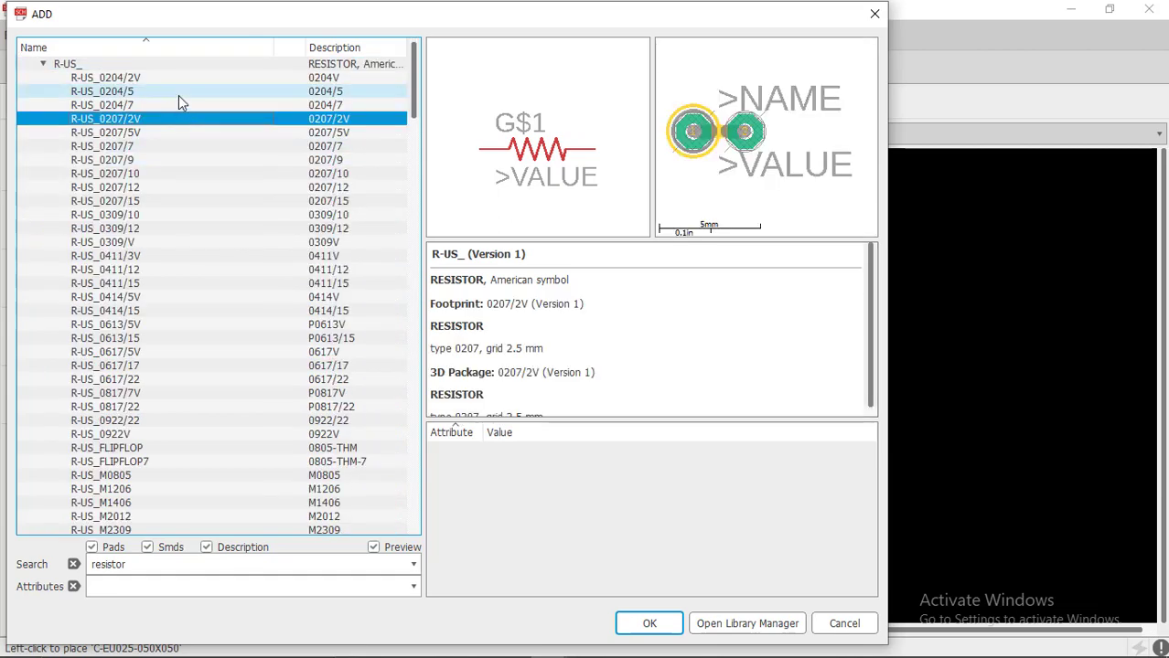
left_click(649, 623)
left_click(468, 278)
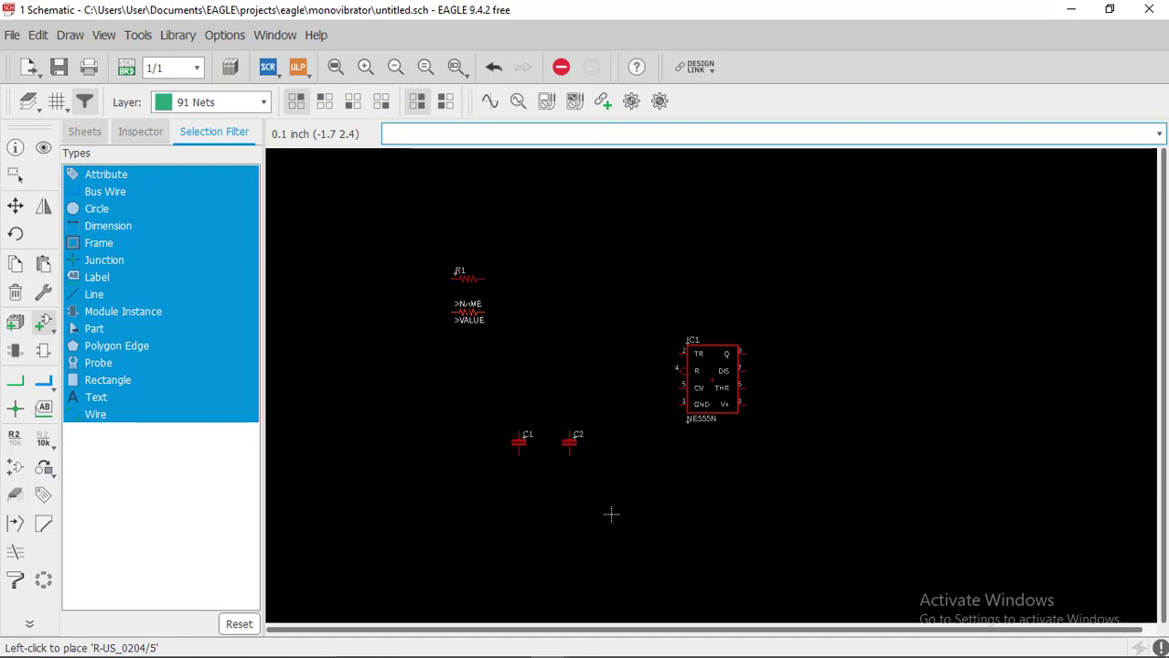
key("Escape")
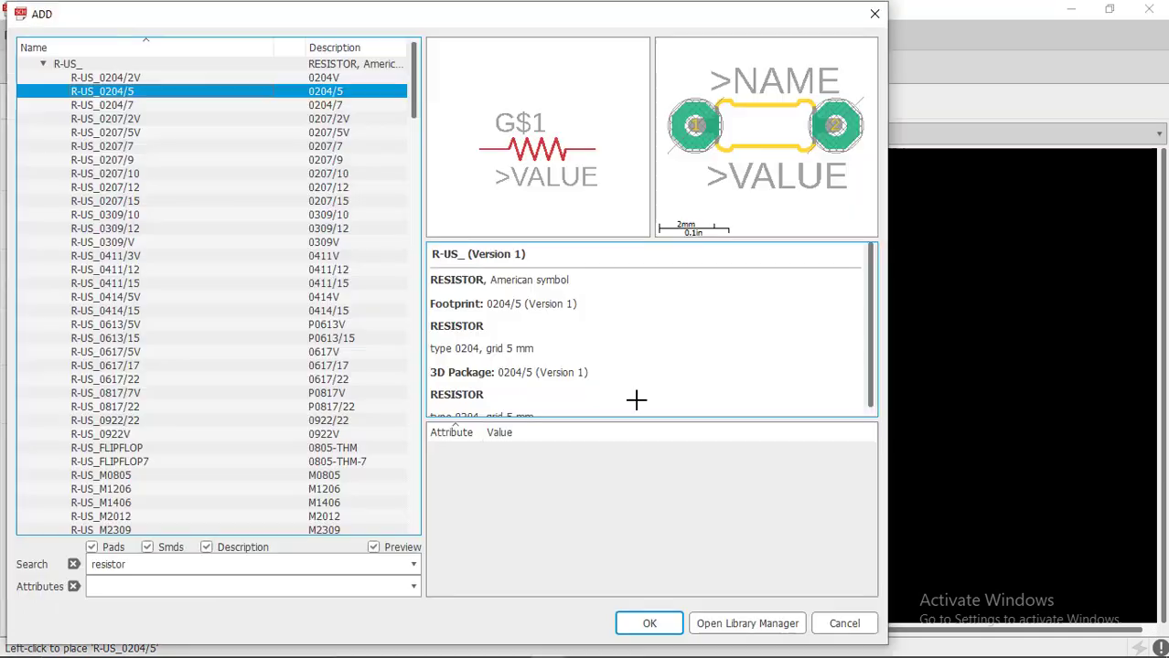
Search the part libraries for button and preview the listed battery library and STAND-OFF device
double_click(221, 571)
type("button")
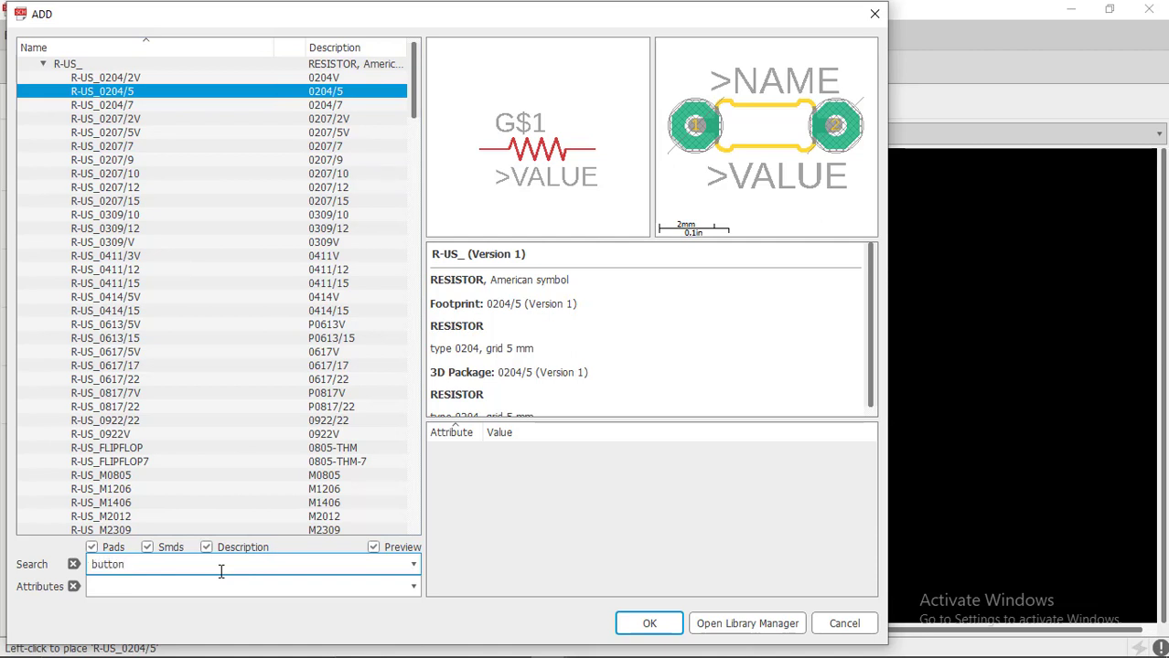
key("Return")
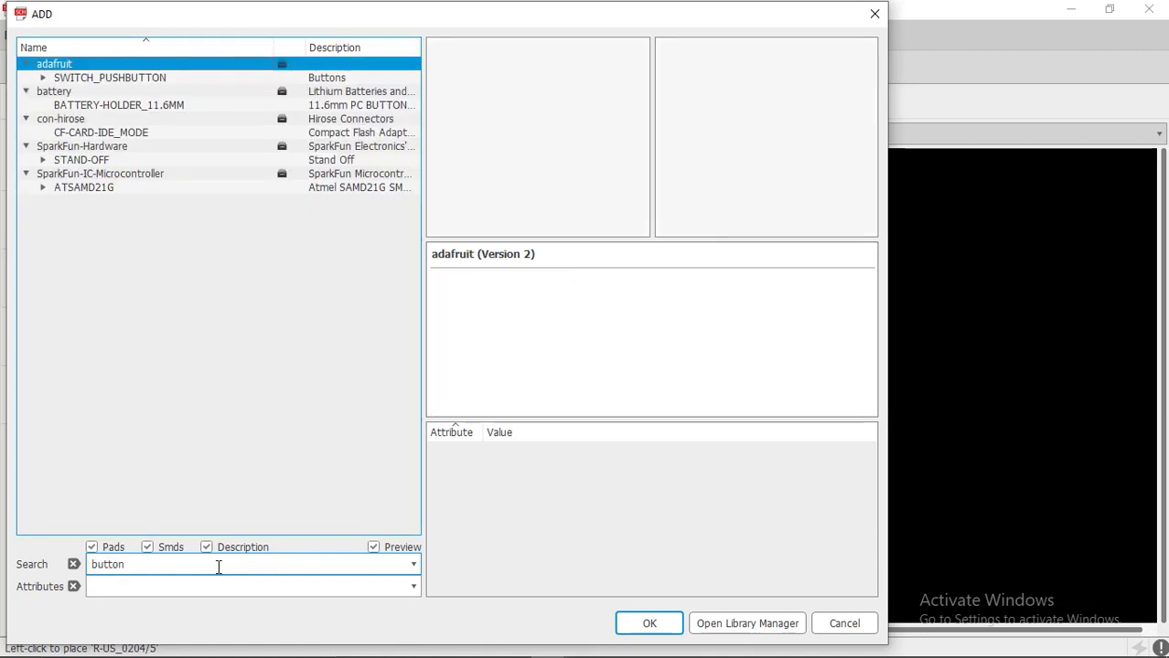
left_click(111, 92)
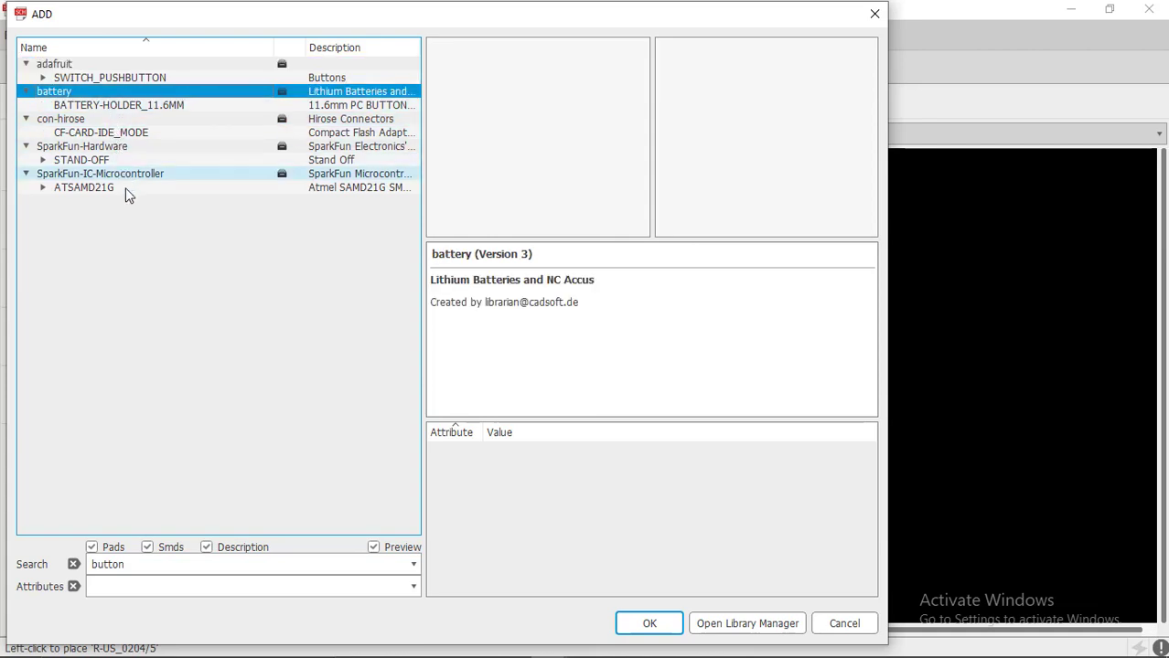
left_click(84, 160)
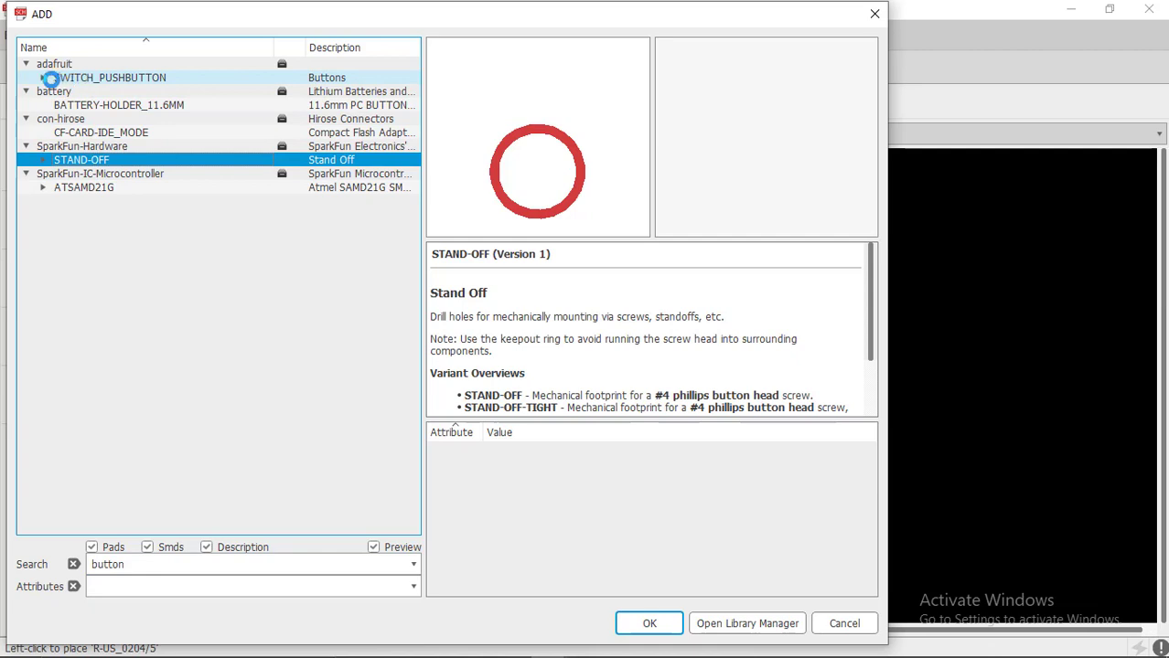
Place one SWITCH_PUSHBUTTONEVQ-PE pushbutton from the adafruit library below the two resistors
left_click(53, 78)
left_click(43, 78)
left_click(73, 92)
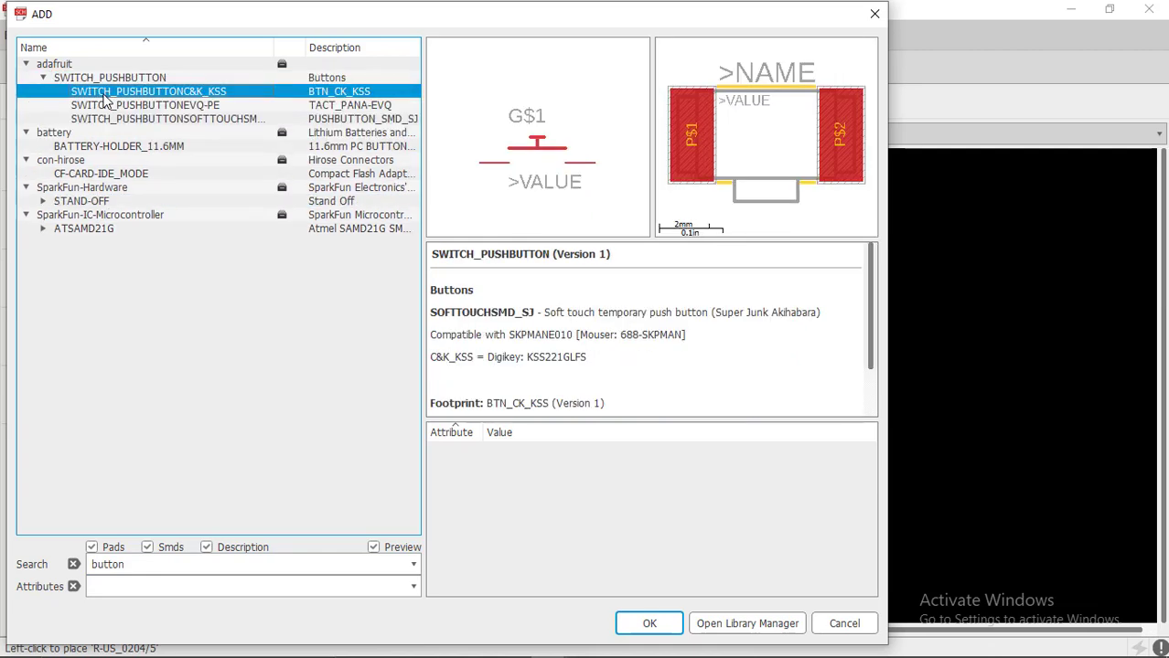
left_click(134, 107)
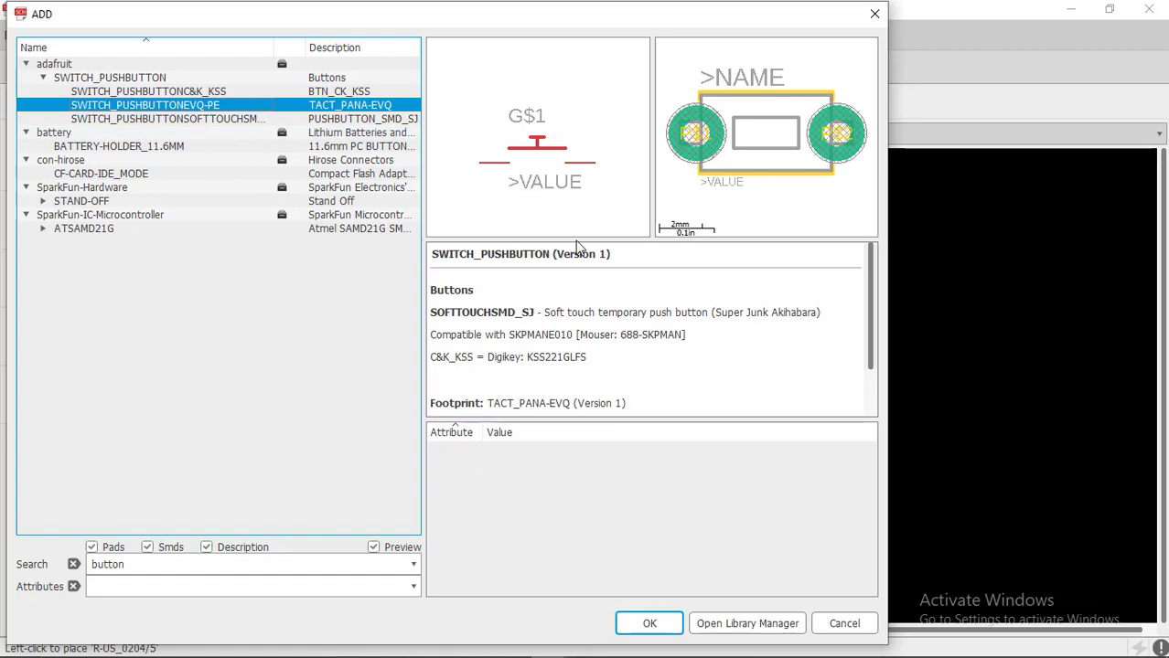
left_click(631, 624)
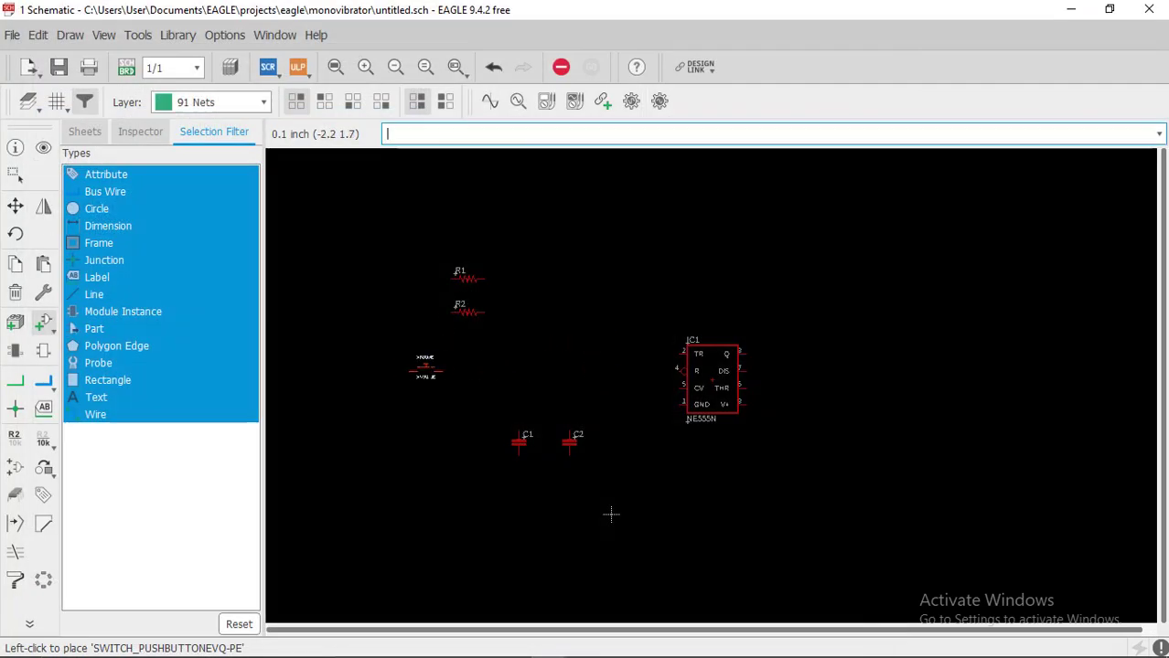
left_click(443, 369)
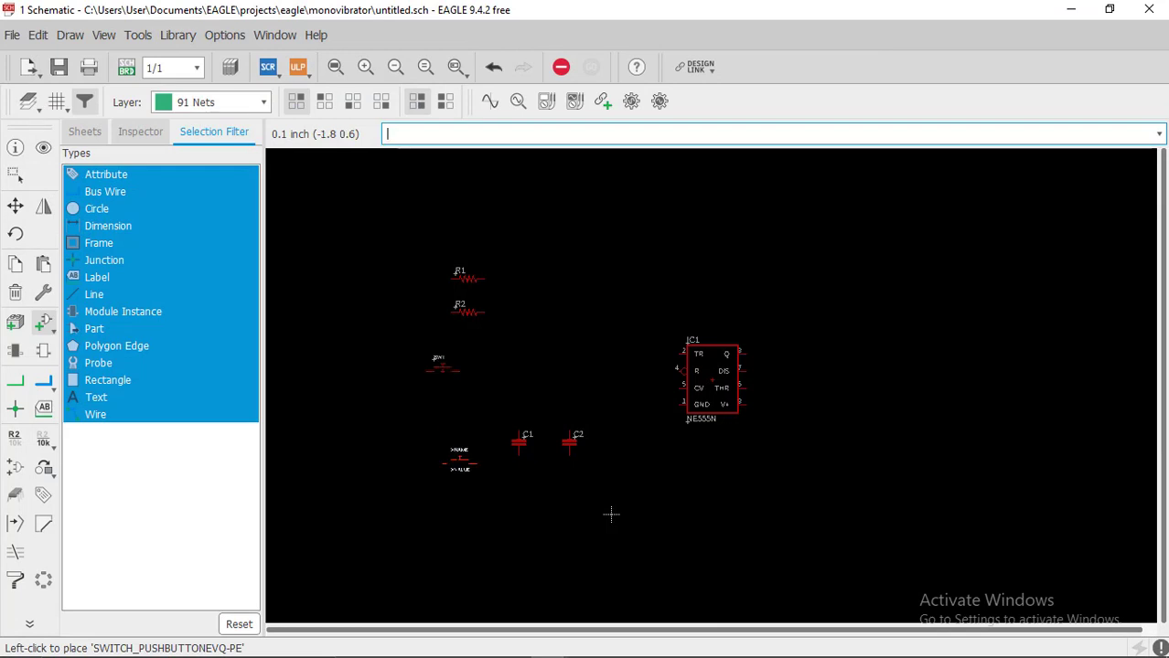
key("Escape")
Search the part libraries for gnd and place three GND supply symbols from the supply1 library in a row below the timer
double_click(324, 558)
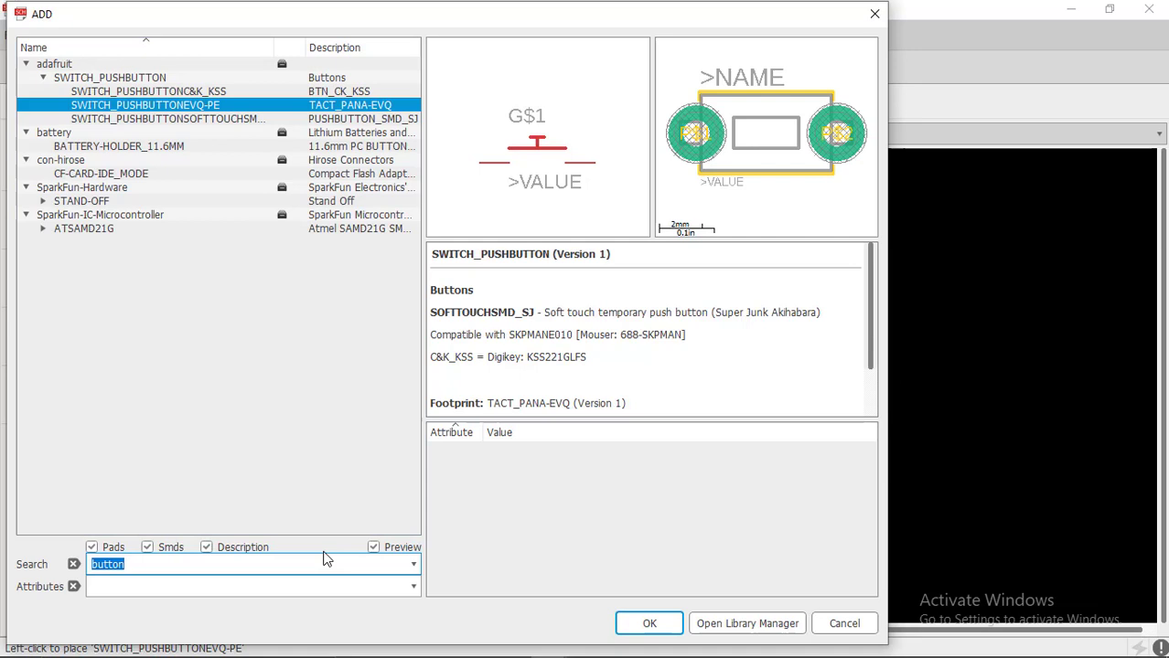
type("gnd")
key("Return")
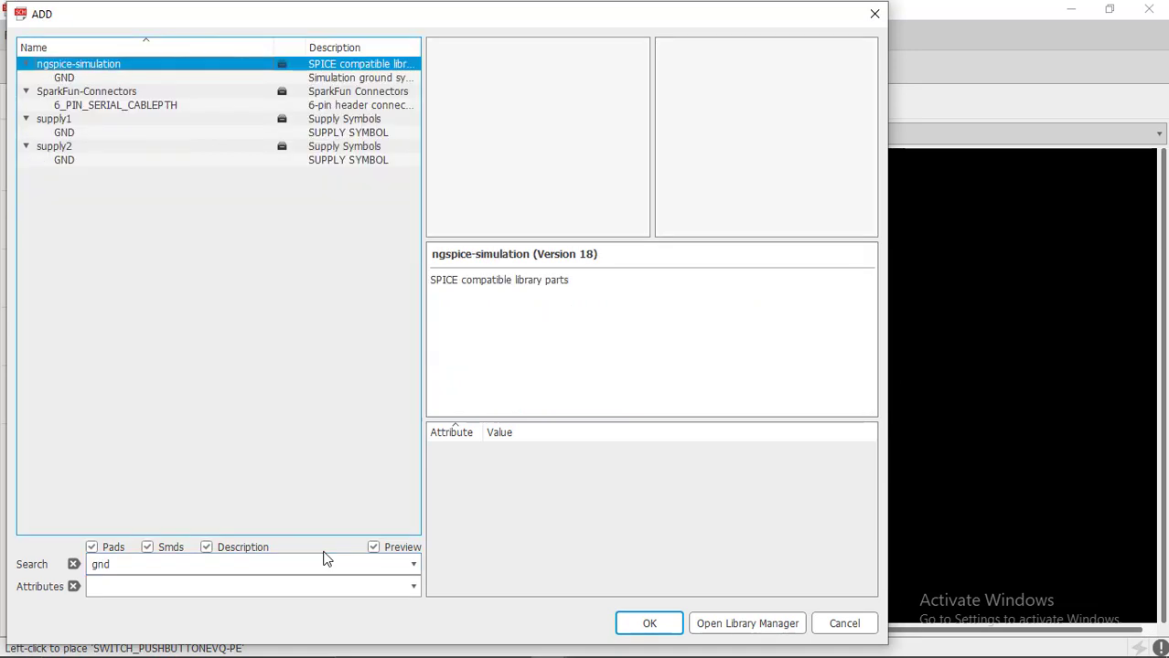
left_click(150, 78)
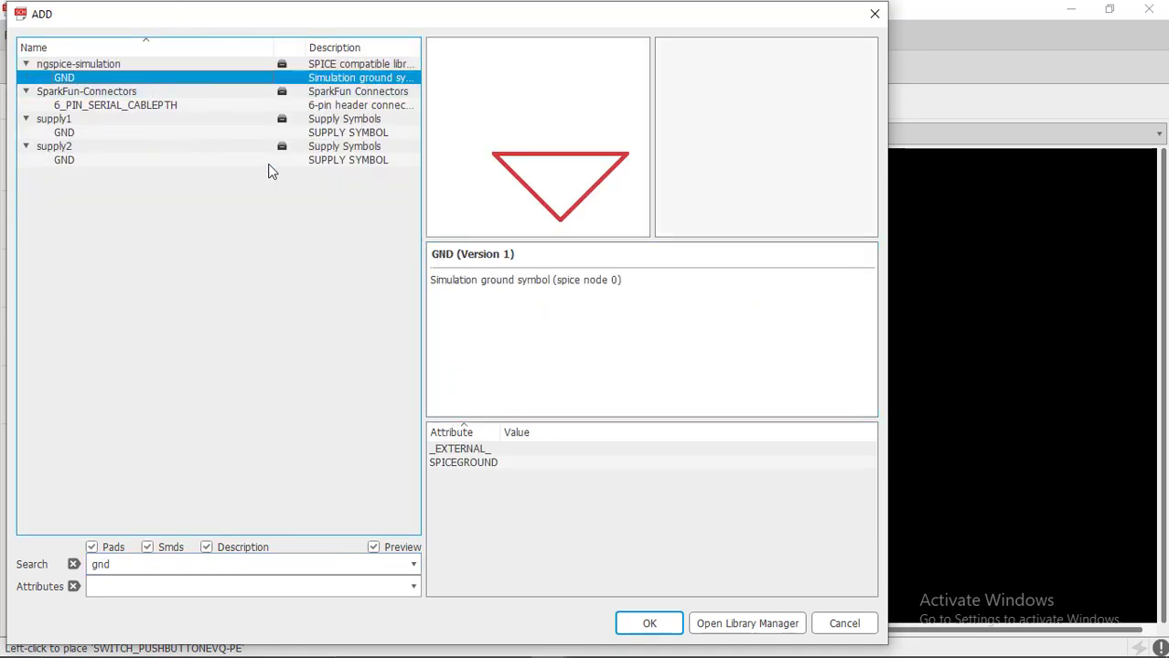
left_click(150, 137)
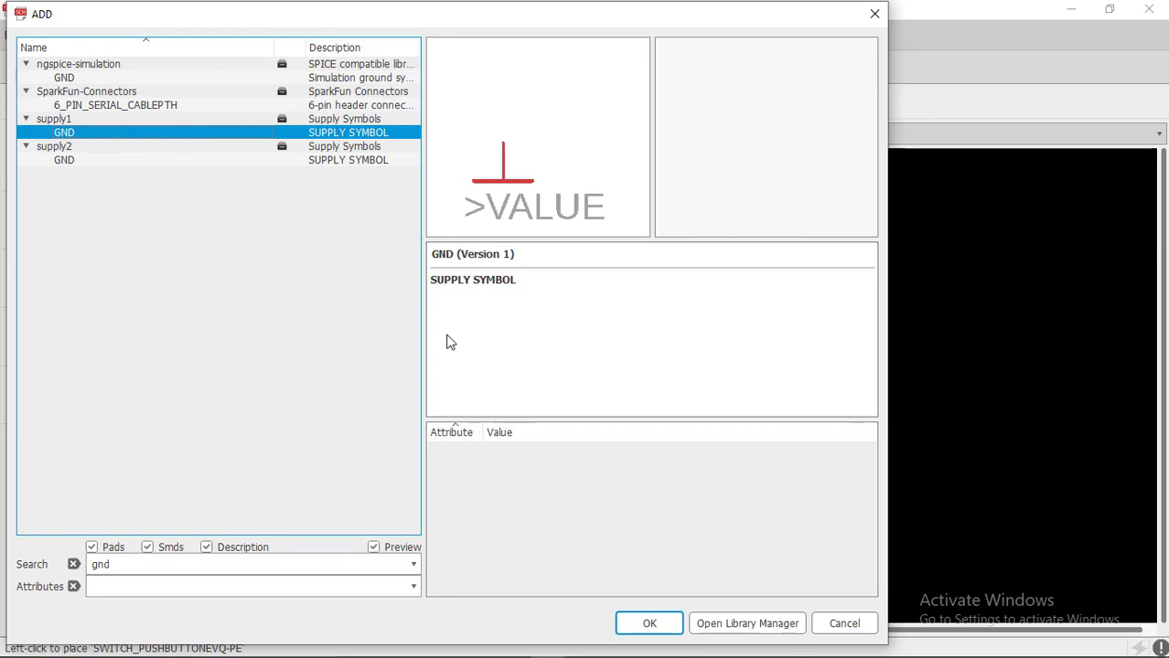
left_click(649, 624)
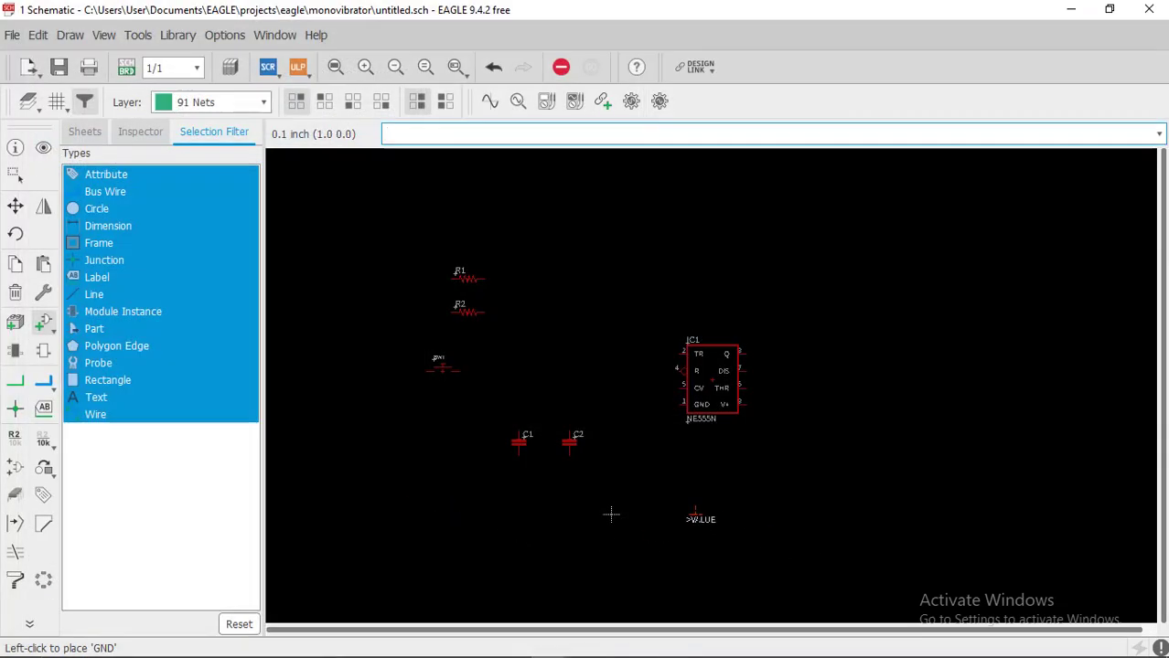
left_click(695, 512)
left_click(754, 516)
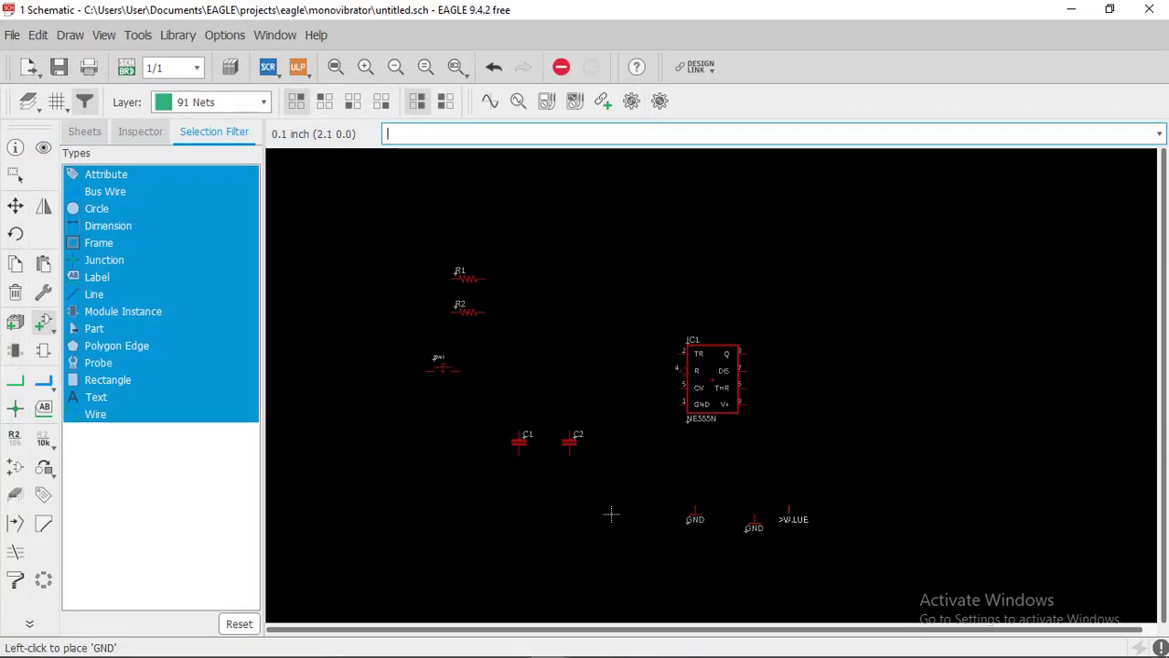
key("Escape")
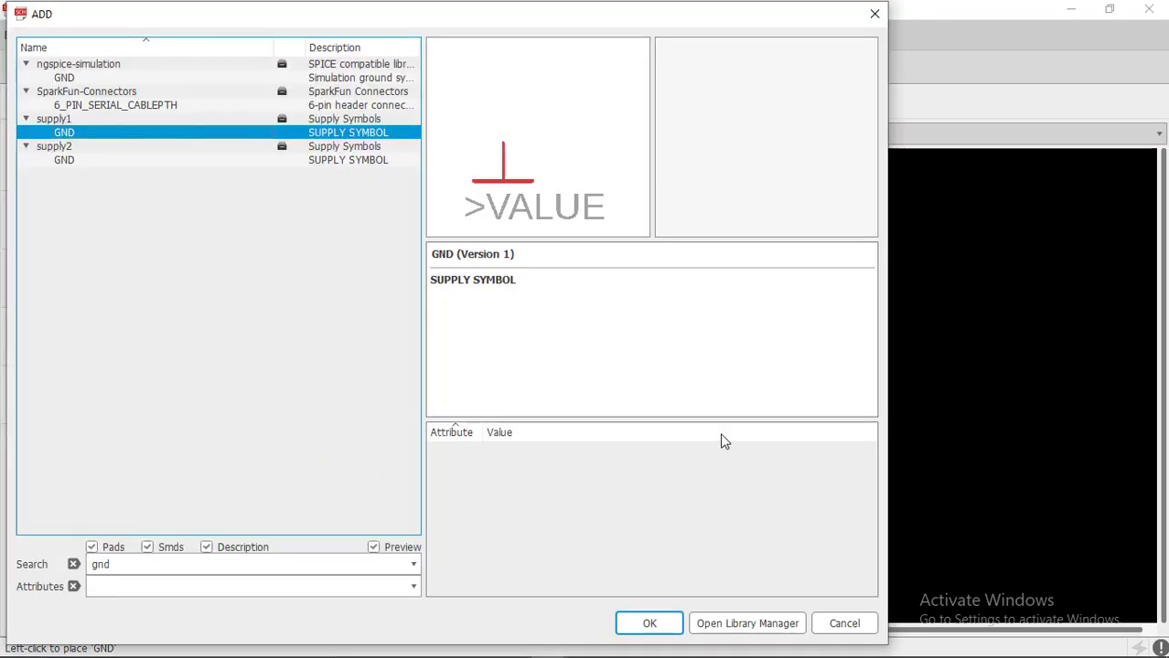
Search the part libraries for vcc and preview the supply1 library and its VCC supply symbol
double_click(203, 567)
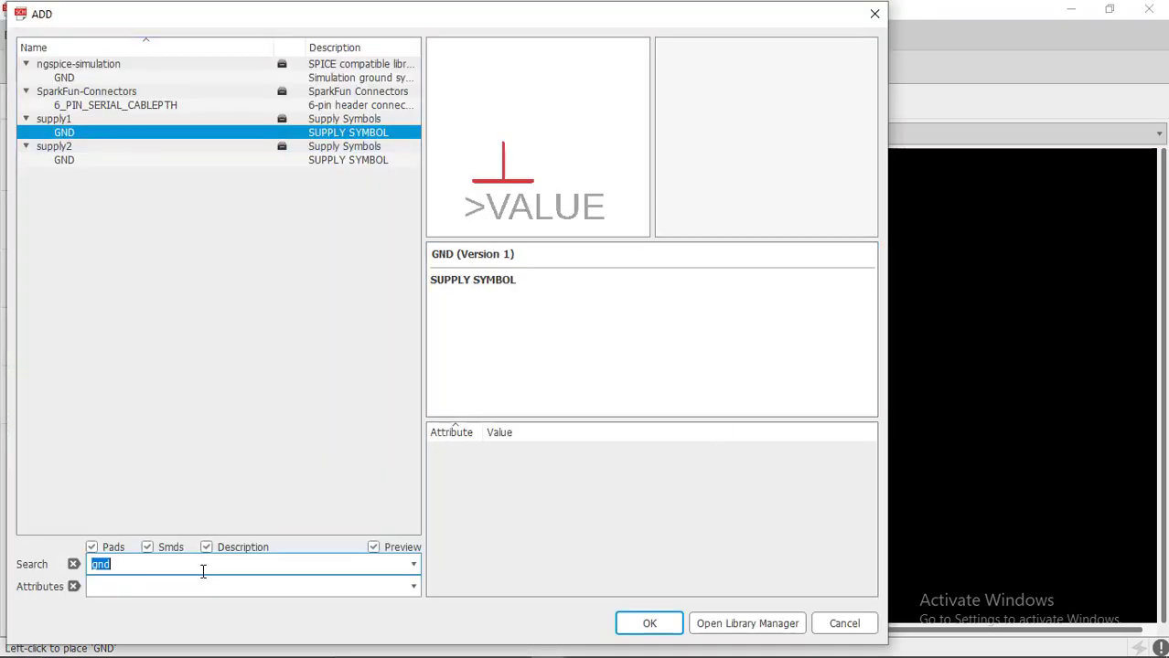
type("vcc")
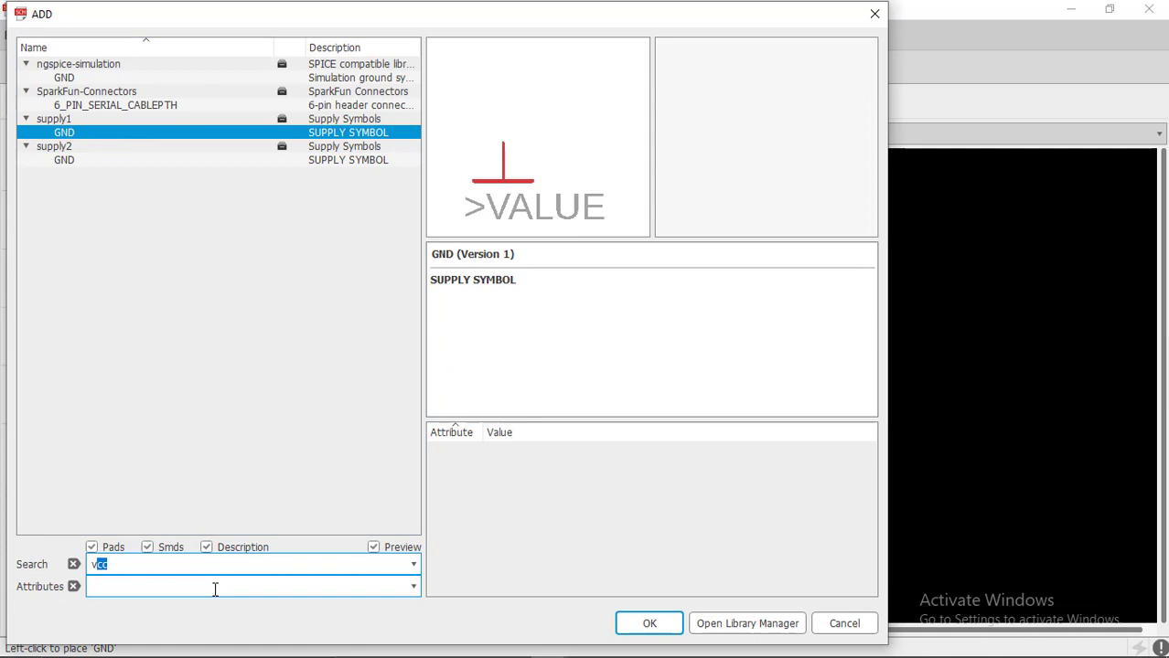
key("Return")
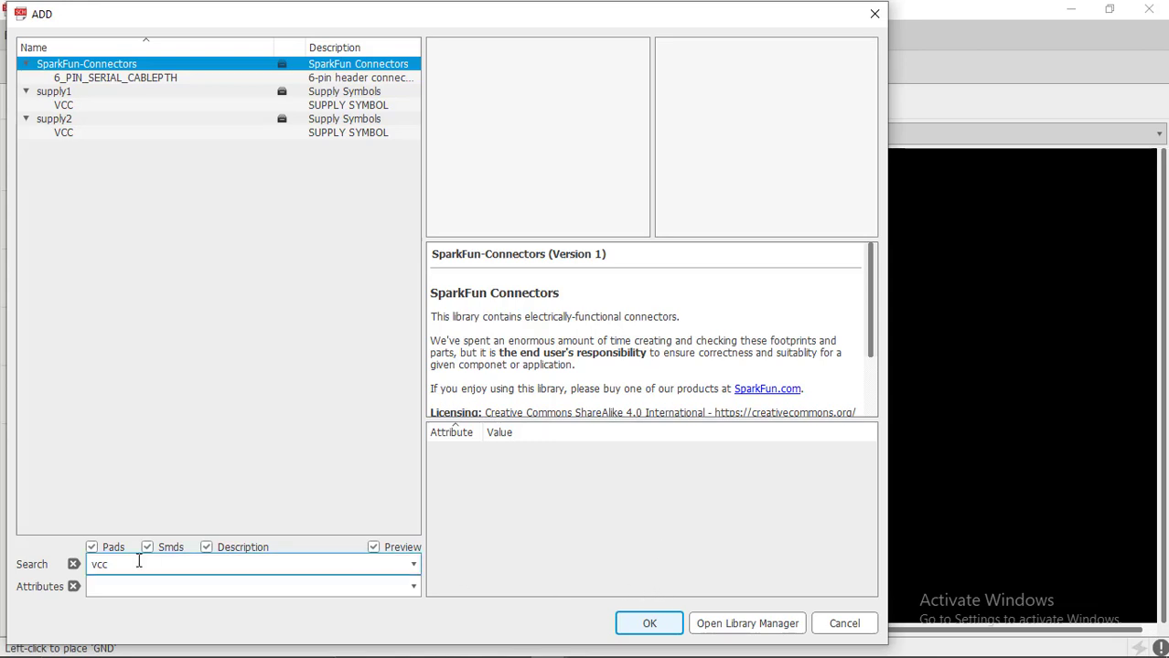
left_click(81, 105)
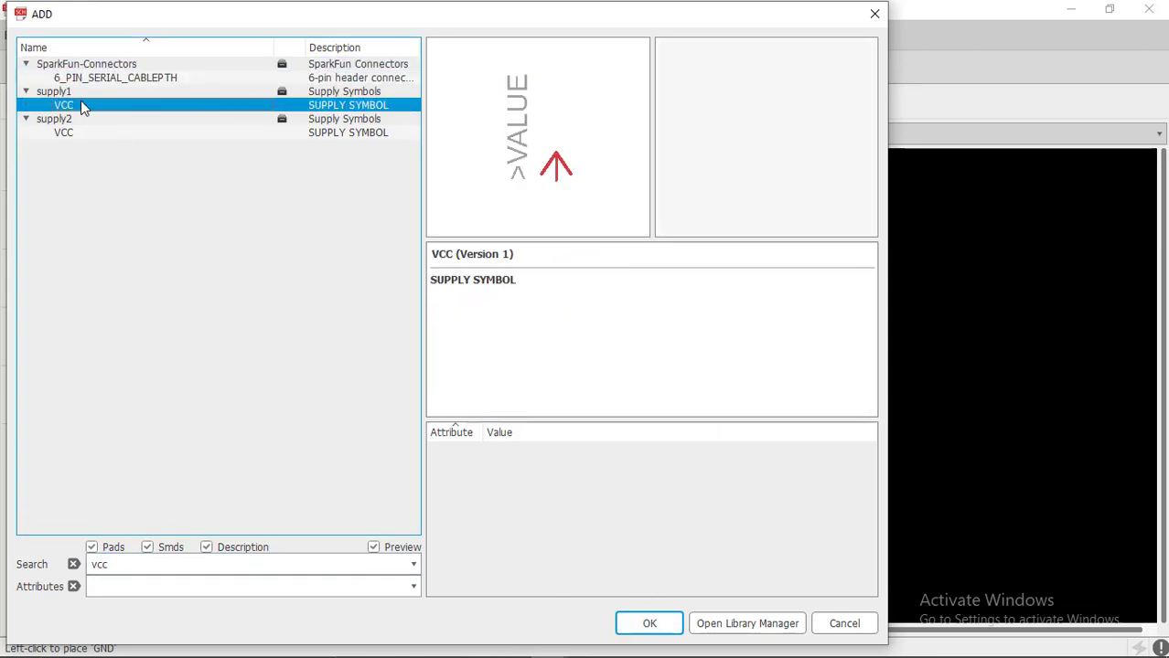
left_click(99, 565)
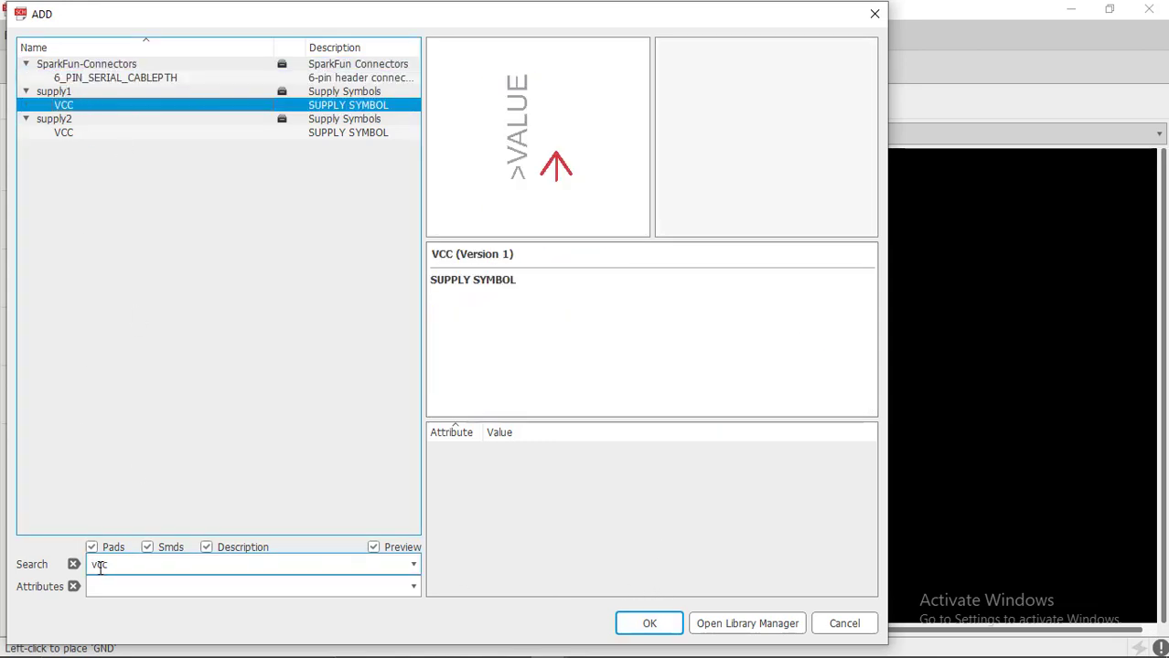
left_click(27, 91)
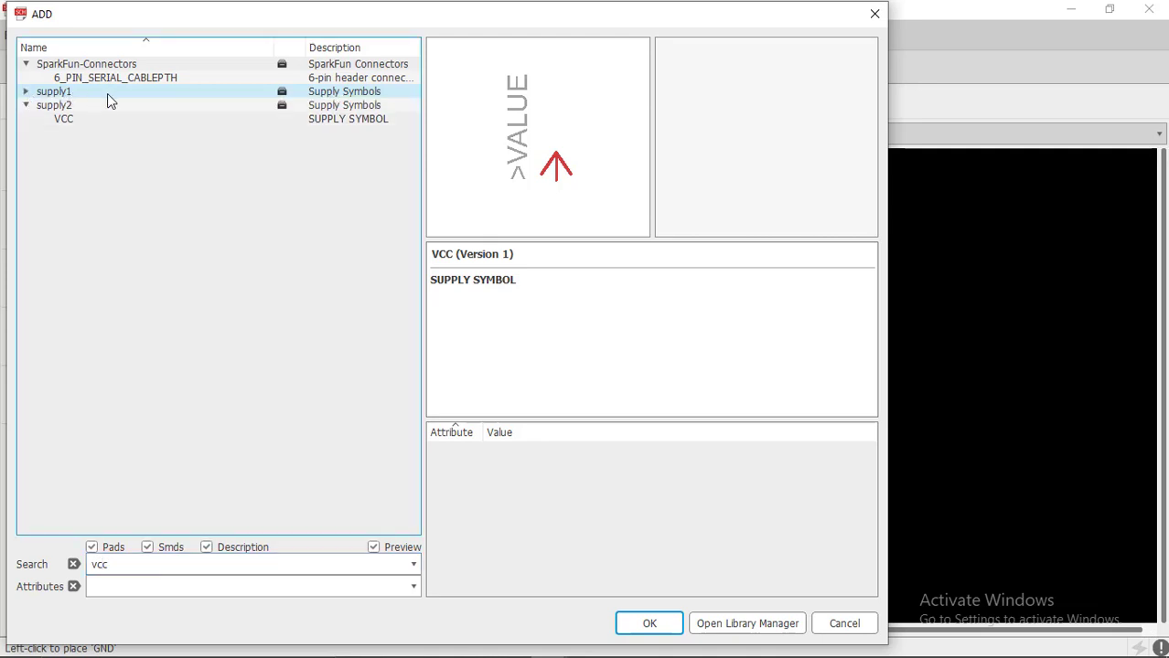
left_click(28, 92)
left_click(62, 105)
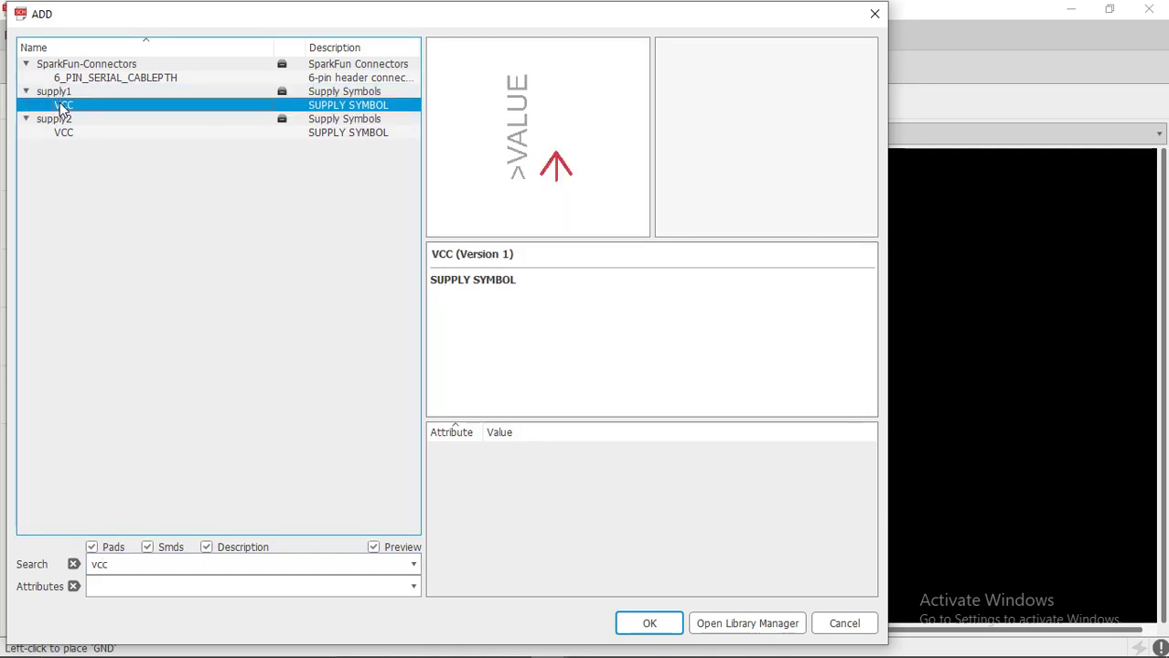
left_click(58, 95)
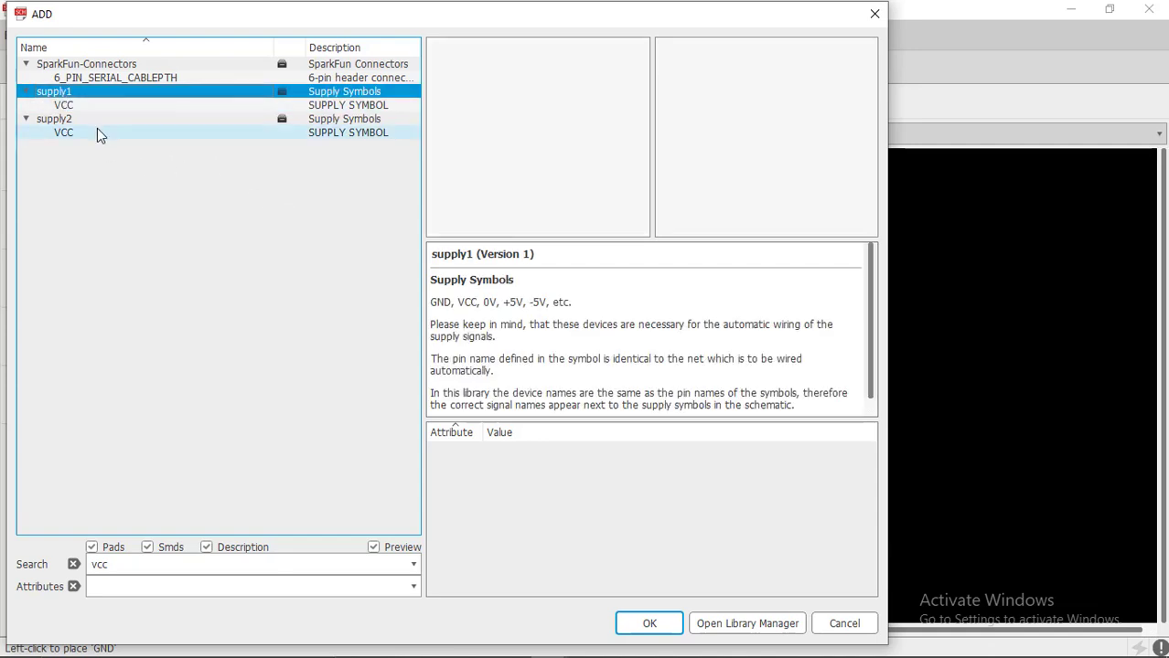
Place VCC supply symbols from the supply1 library side by side above the timer and finish adding parts
left_click(69, 106)
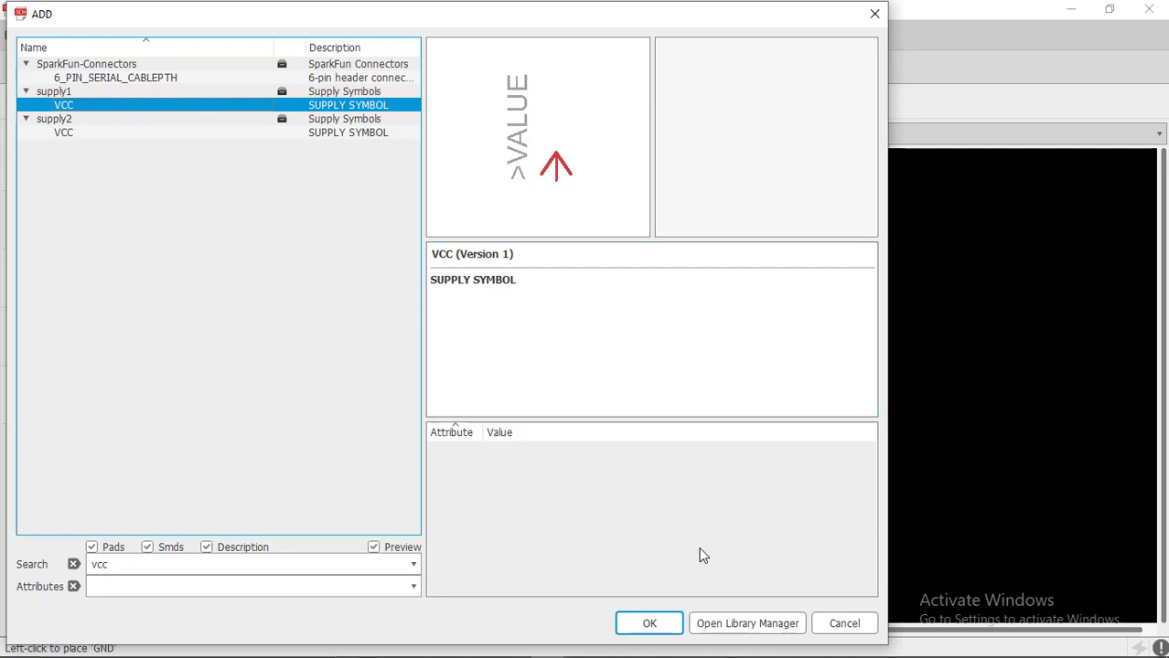
left_click(658, 624)
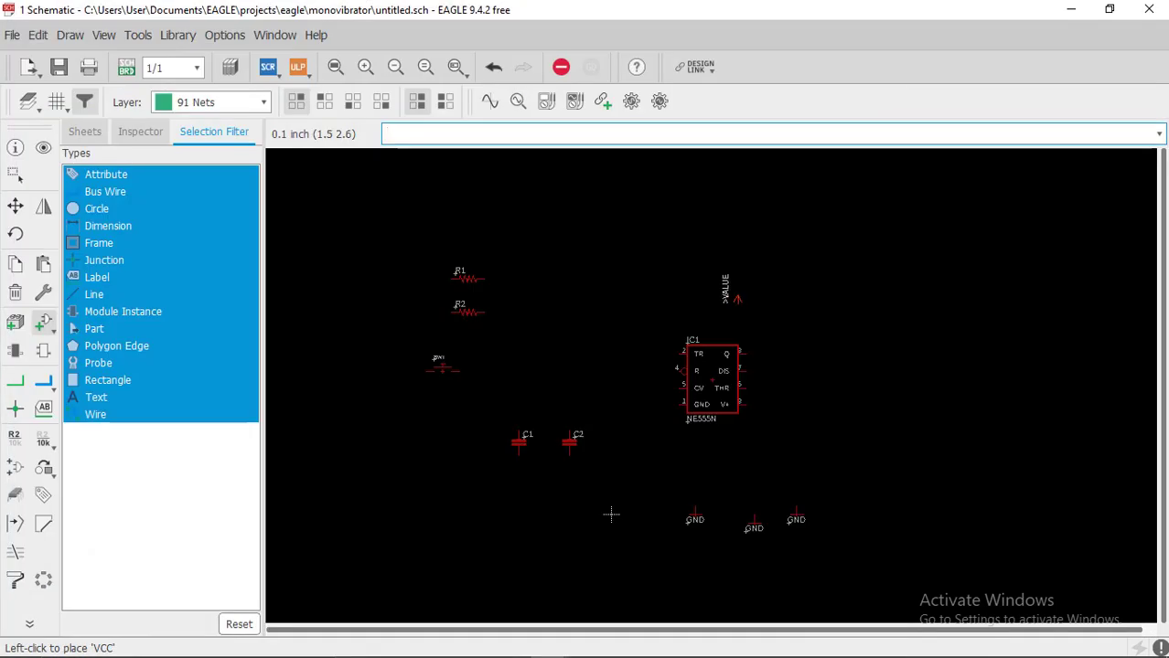
left_click(616, 240)
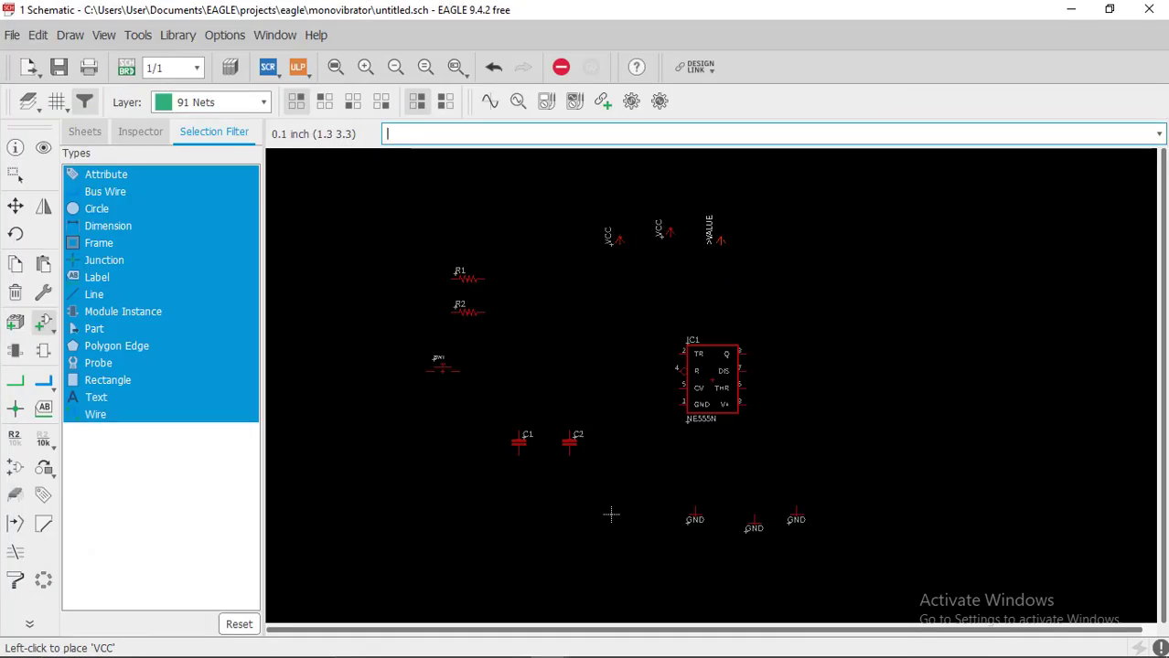
key("Escape")
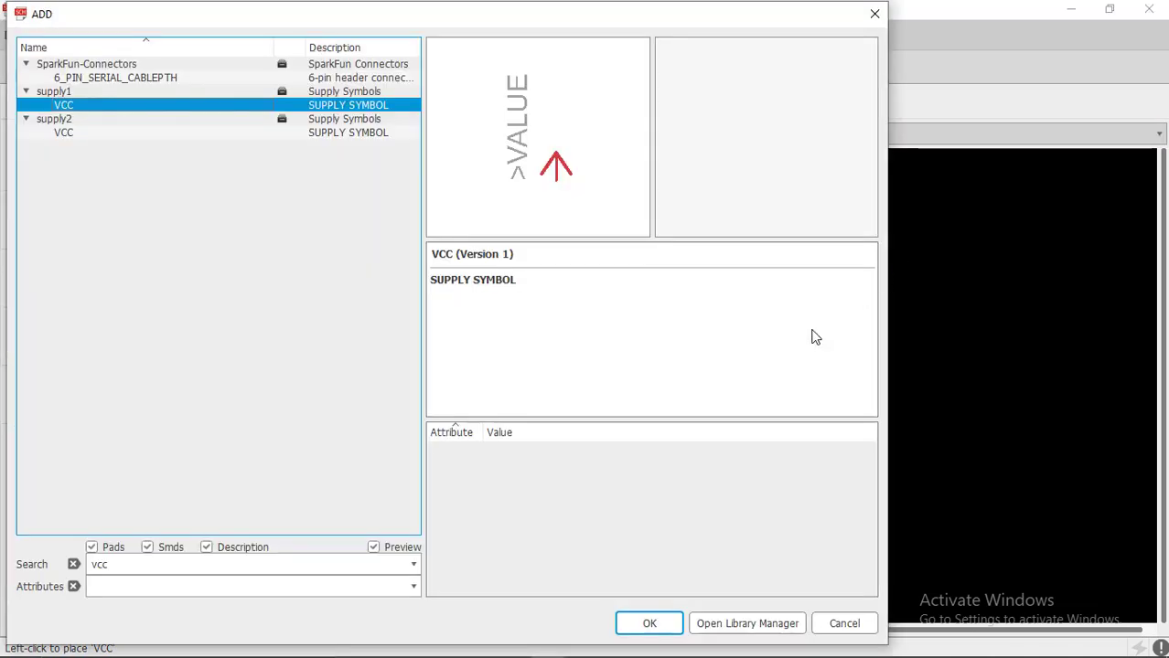
left_click(826, 627)
scroll(501, 562, "up", 2)
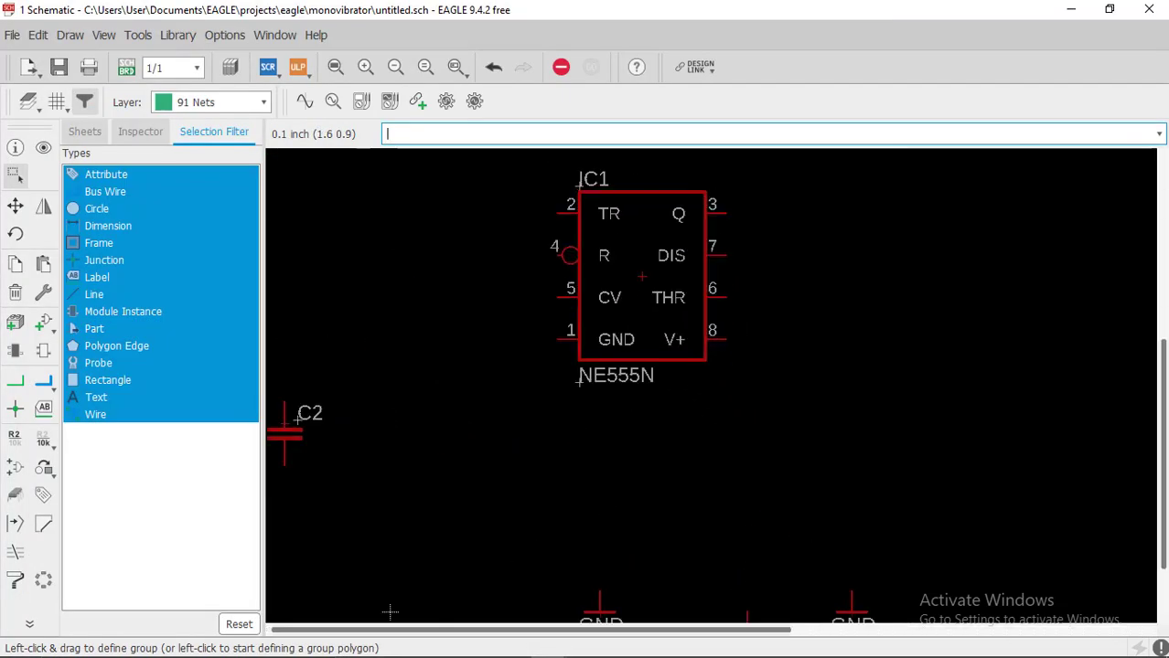
Move the leftmost of the three GND symbols to just below and left of the timer's pin 1
scroll(444, 579, "down", 1)
scroll(510, 520, "up", 1)
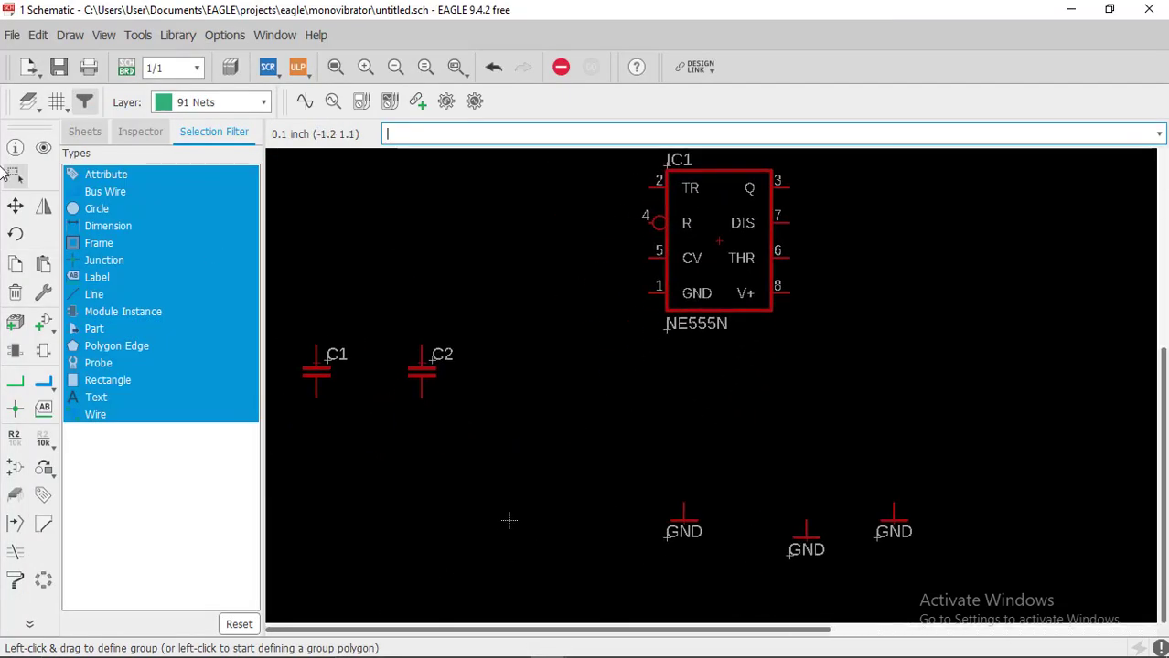
left_click(15, 208)
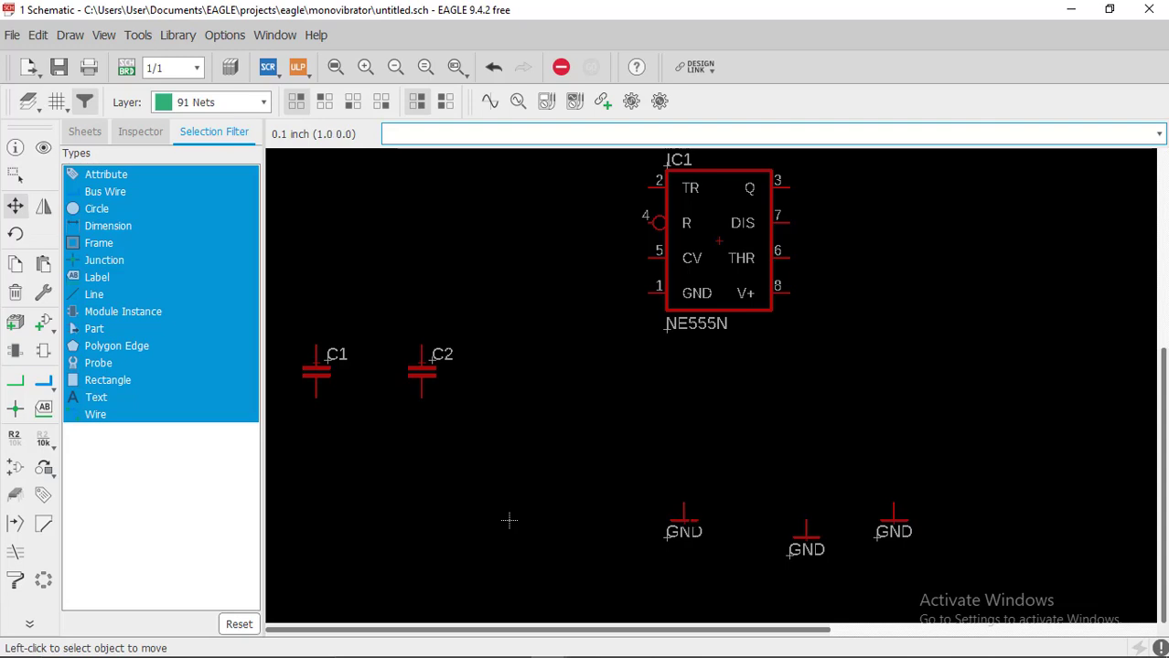
left_click(684, 521)
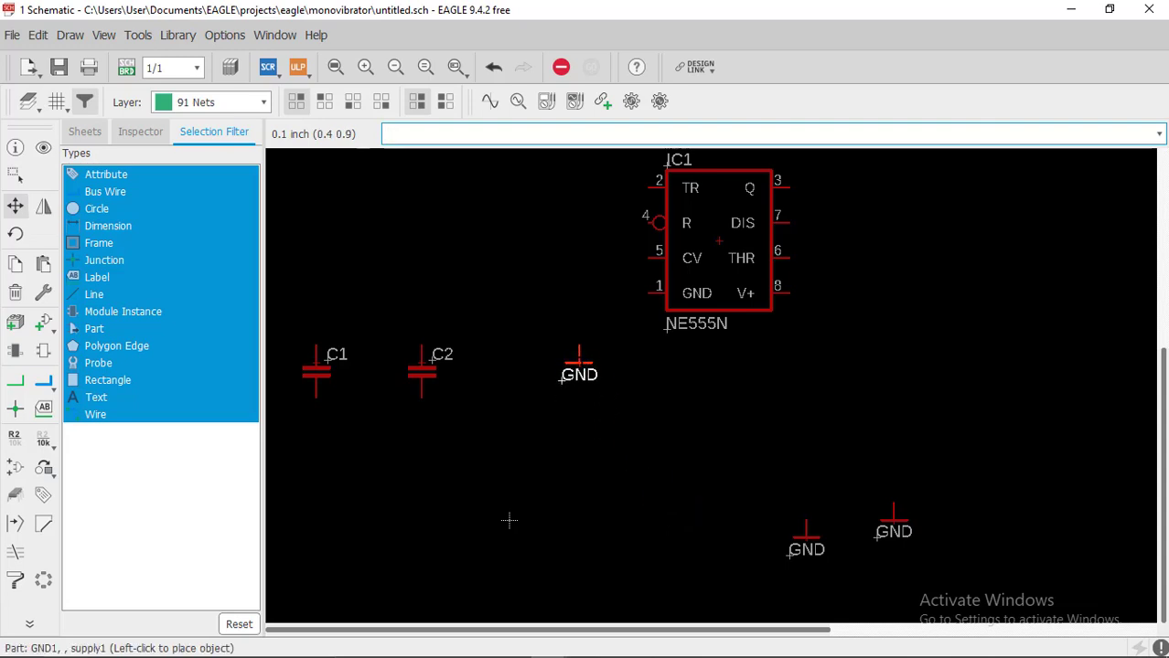
left_click(510, 521)
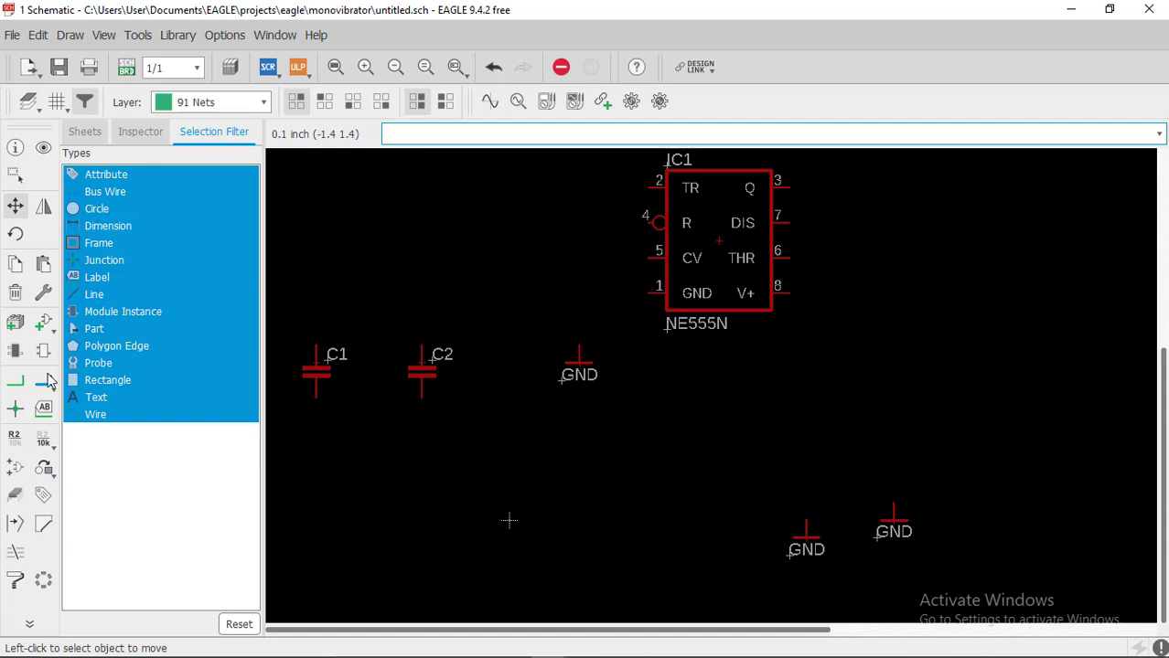
Draw a net from the timer's GND pin 1 to the GND symbol below it, with one right-angle bend
left_click(17, 384)
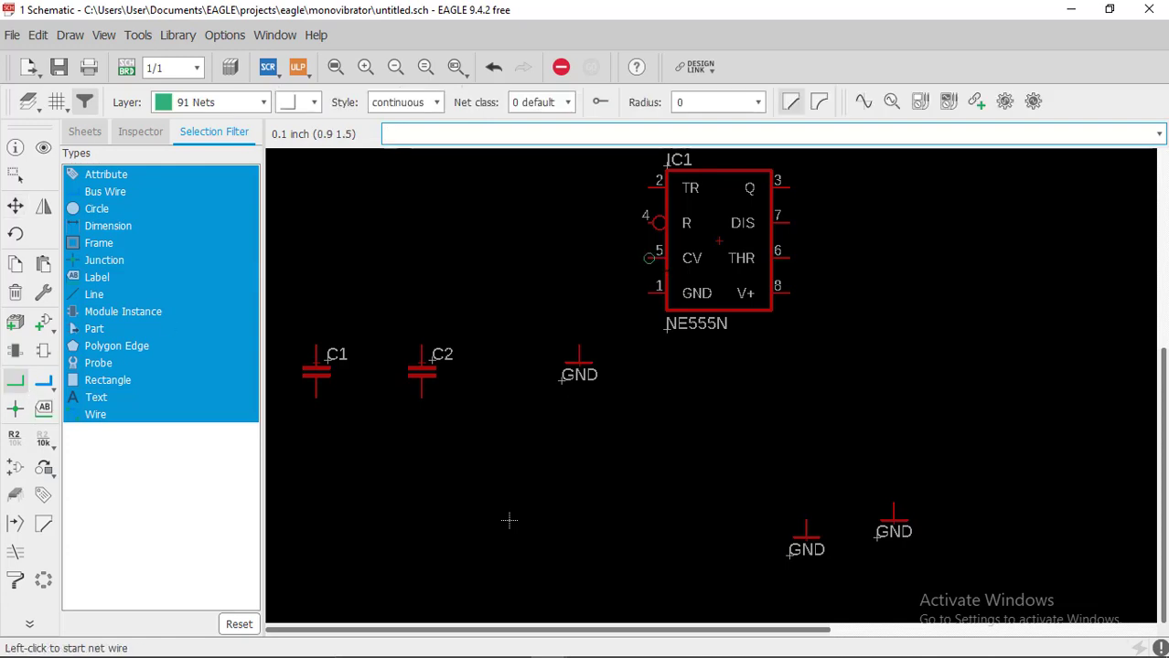
left_click(649, 293)
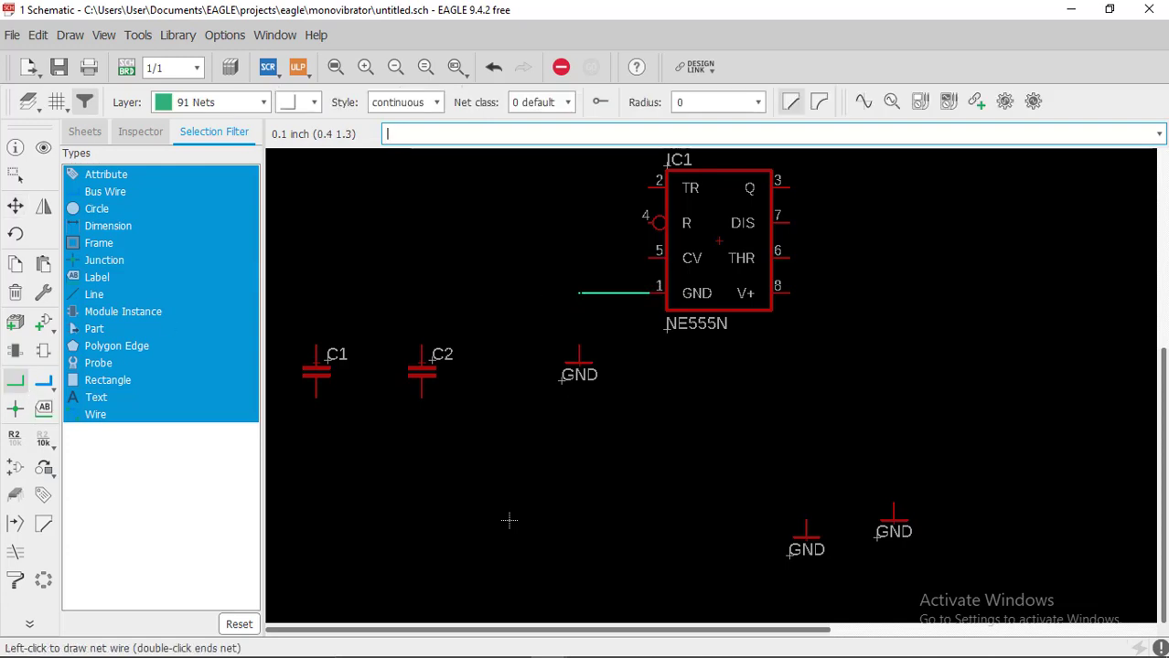
left_click(578, 351)
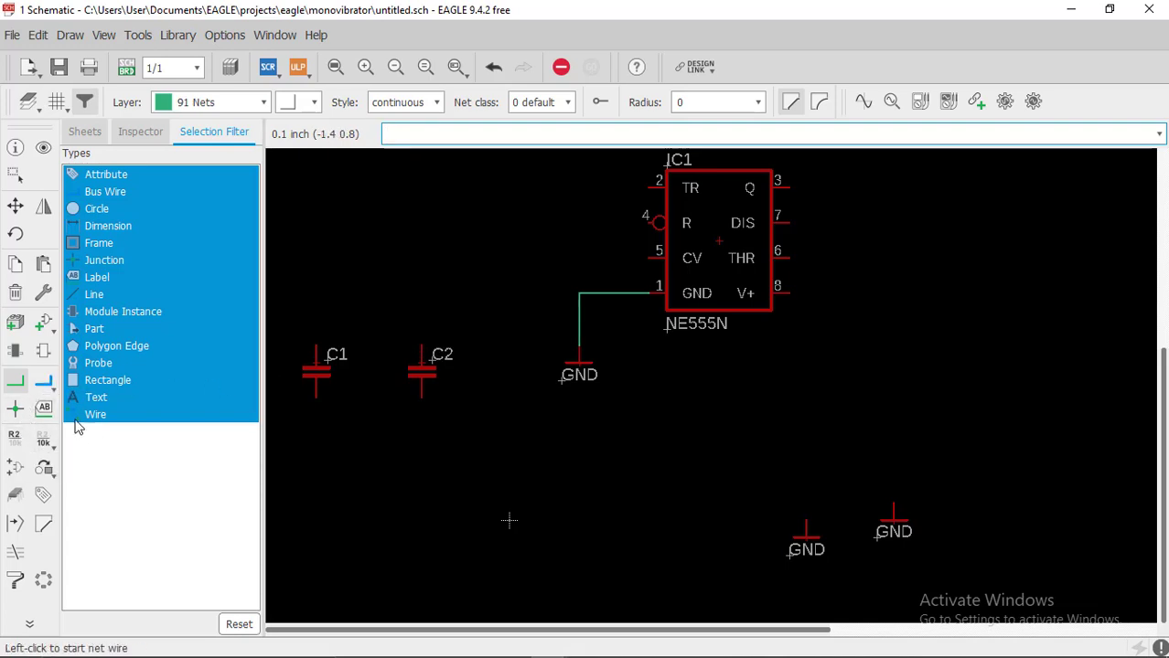
Move capacitor C2 up to the left of the timer, roughly level with the CV pin
left_click(14, 205)
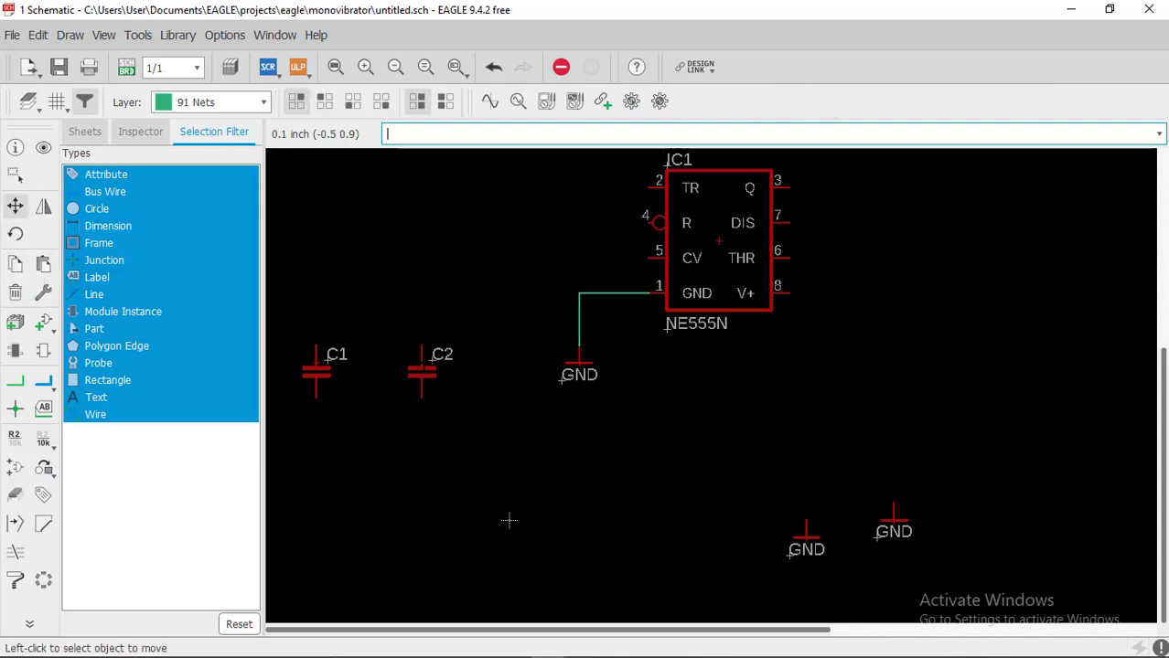
left_click(418, 364)
left_click(419, 364)
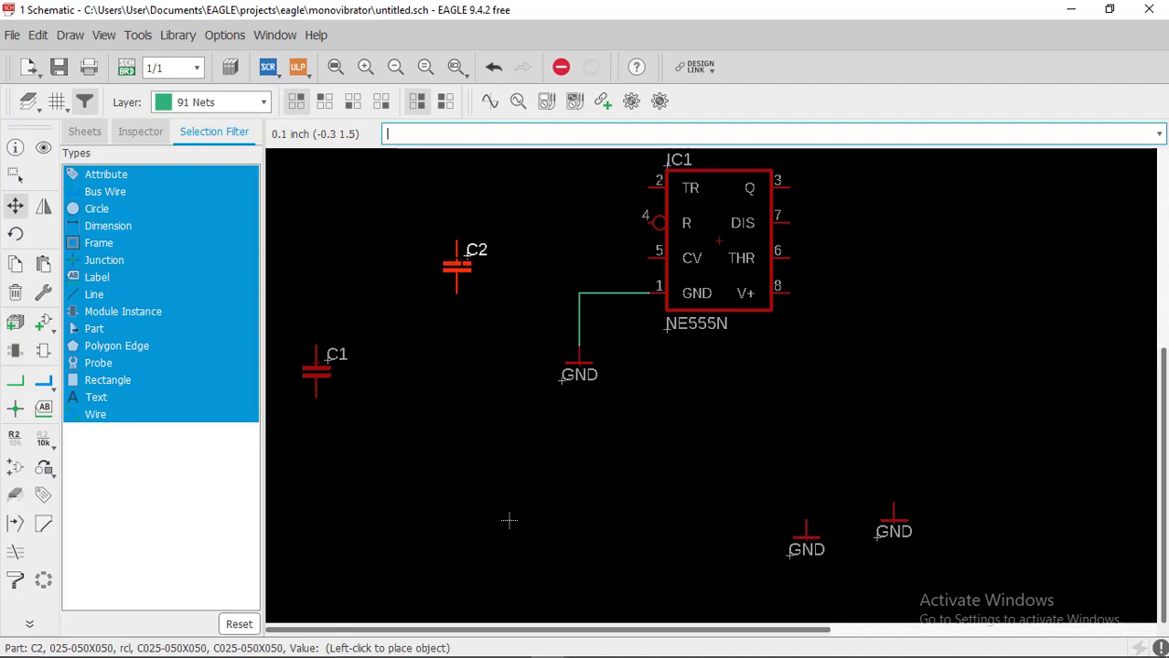
left_click(457, 265)
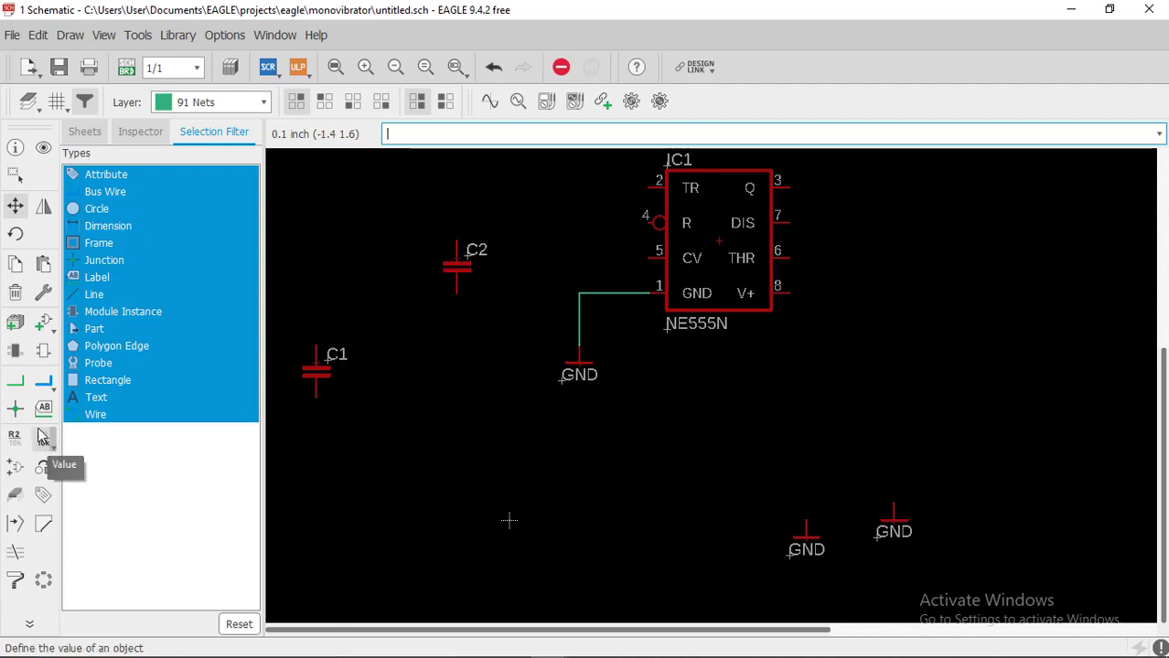
Draw a net from C2's upper terminal to the timer's CV pin 5 and end the wire
left_click(18, 386)
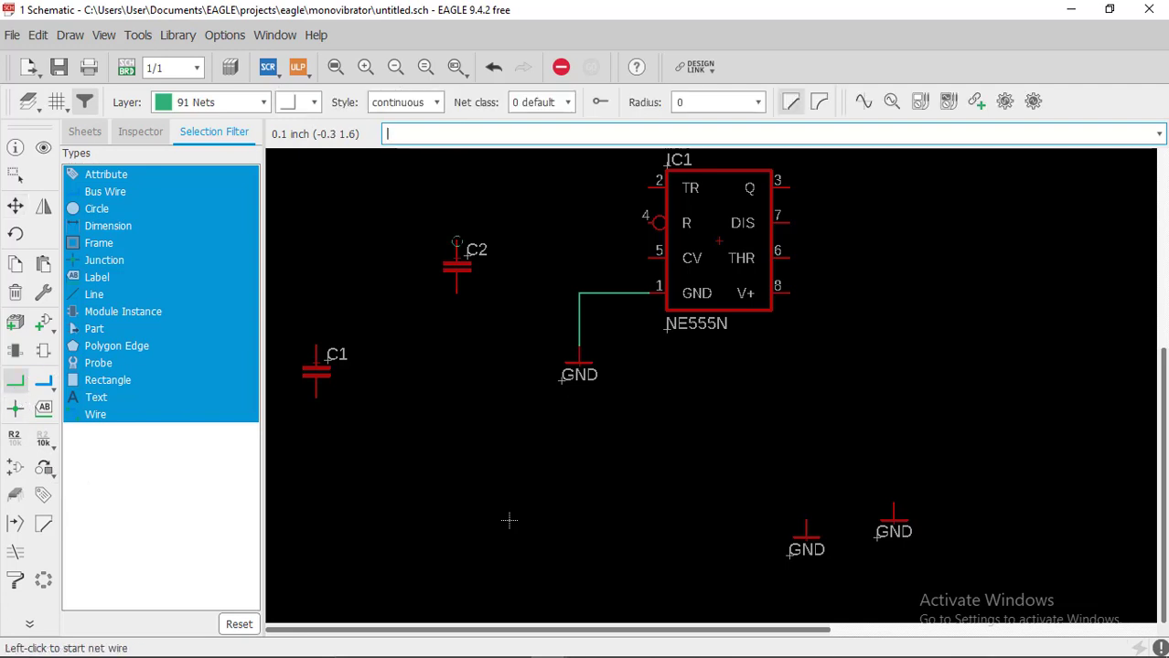
left_click(457, 241)
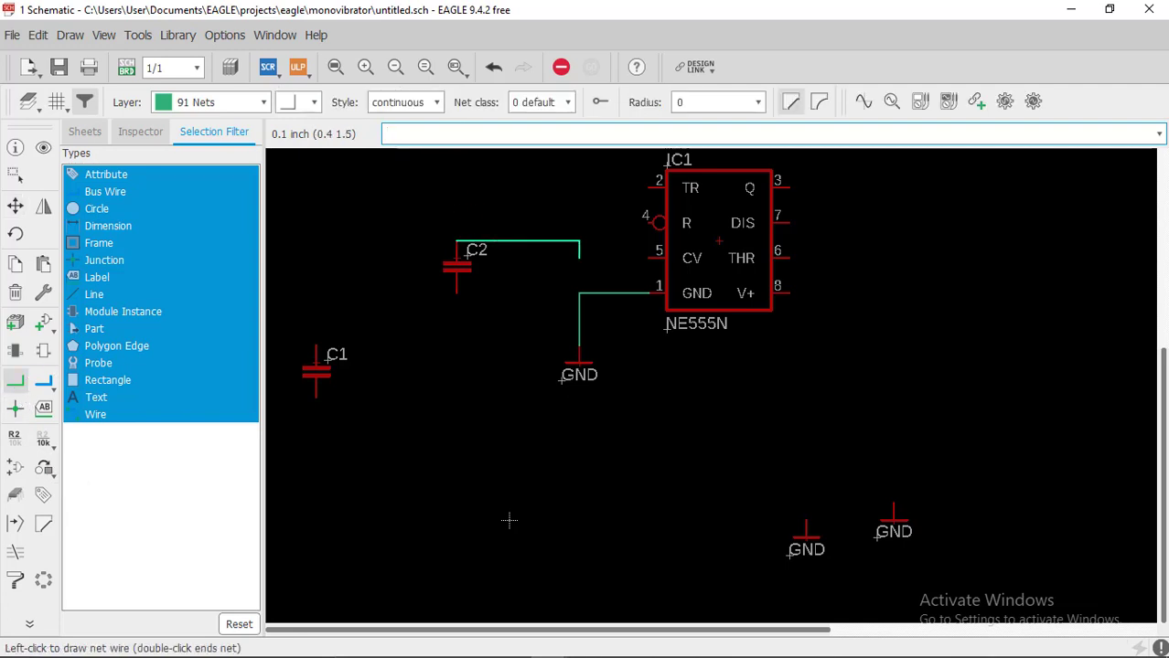
left_click(543, 259)
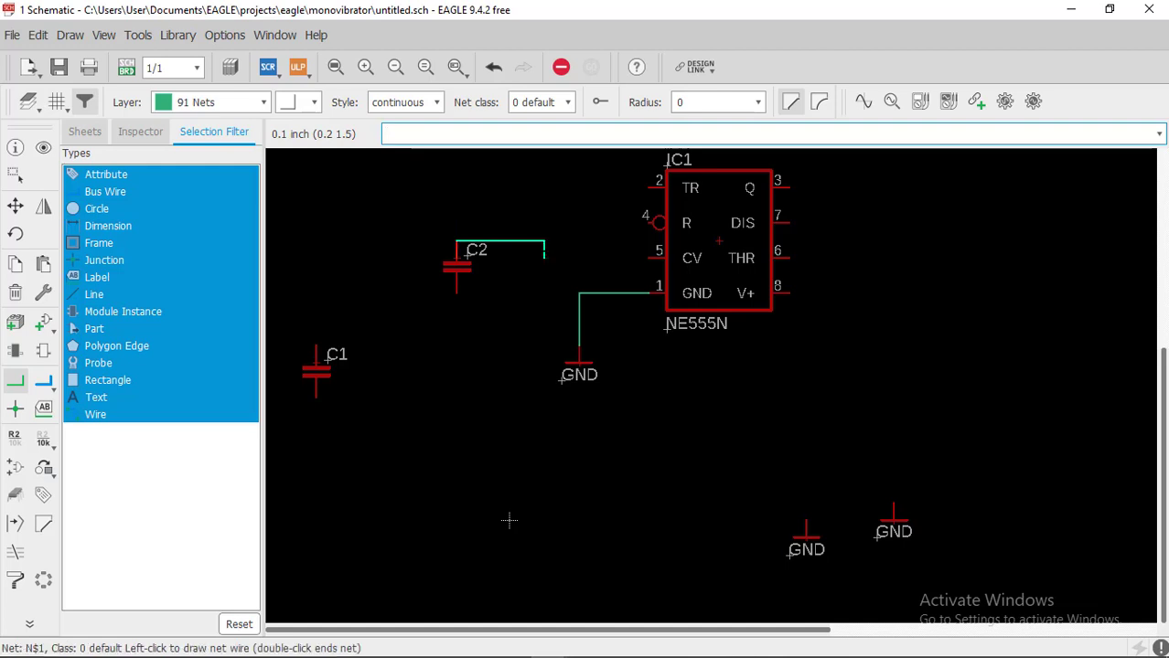
left_click(654, 258)
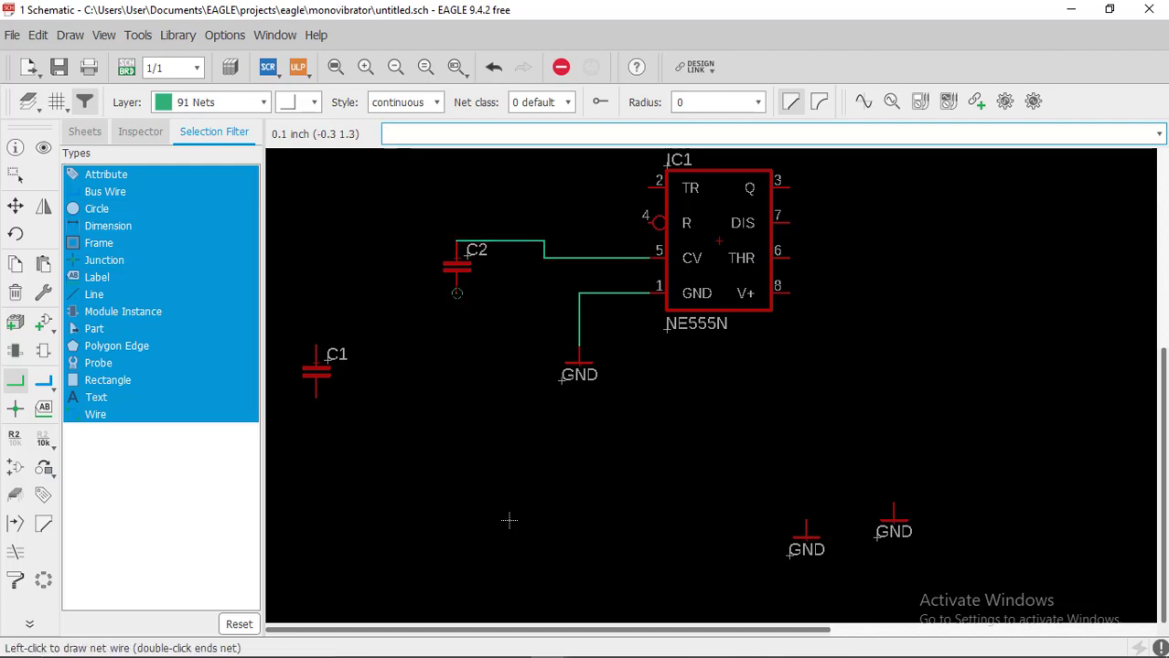
key("Escape")
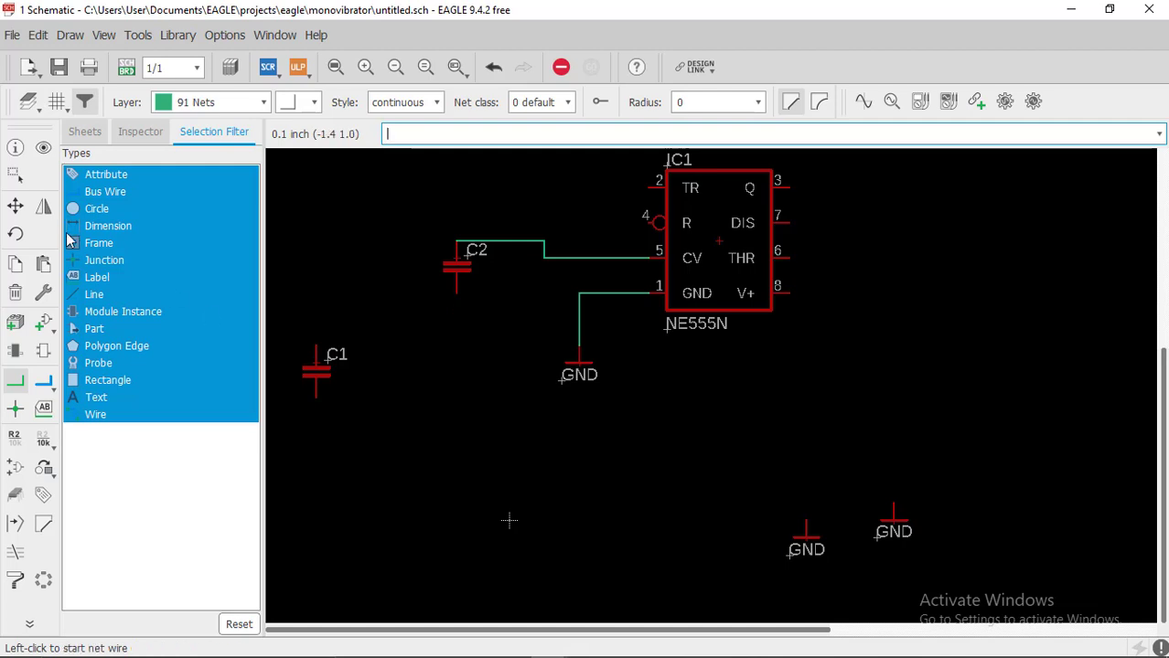
Move a free GND symbol directly below C2 and connect it to C2's lower terminal with a straight net
left_click(15, 205)
left_click(788, 555)
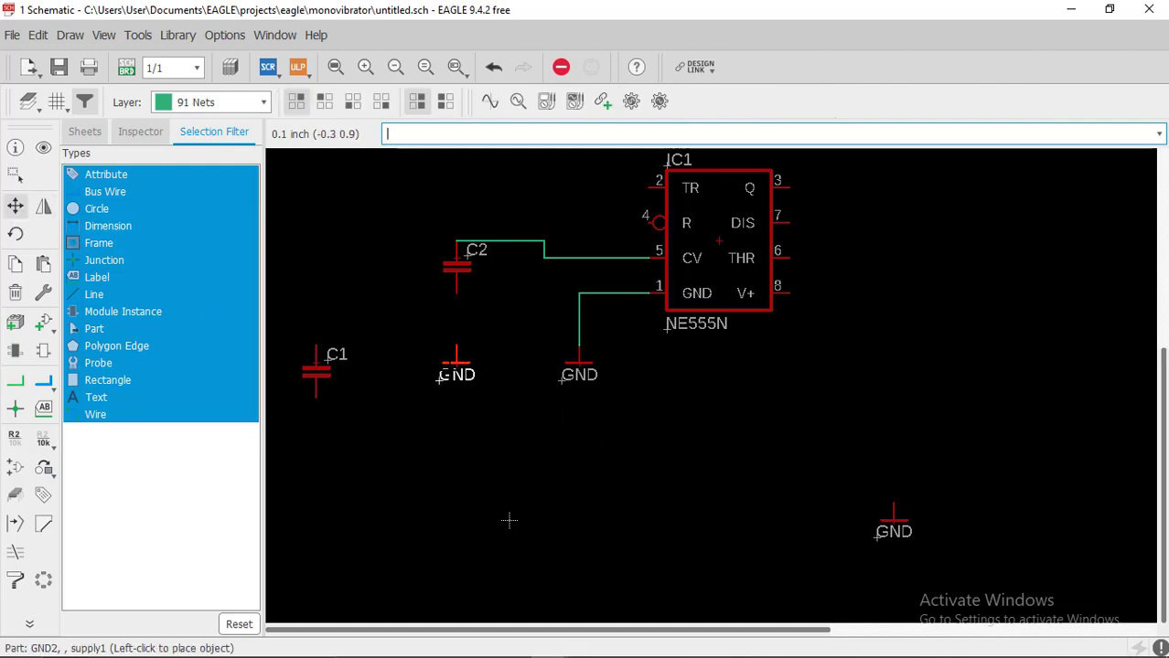
left_click(456, 358)
left_click(15, 381)
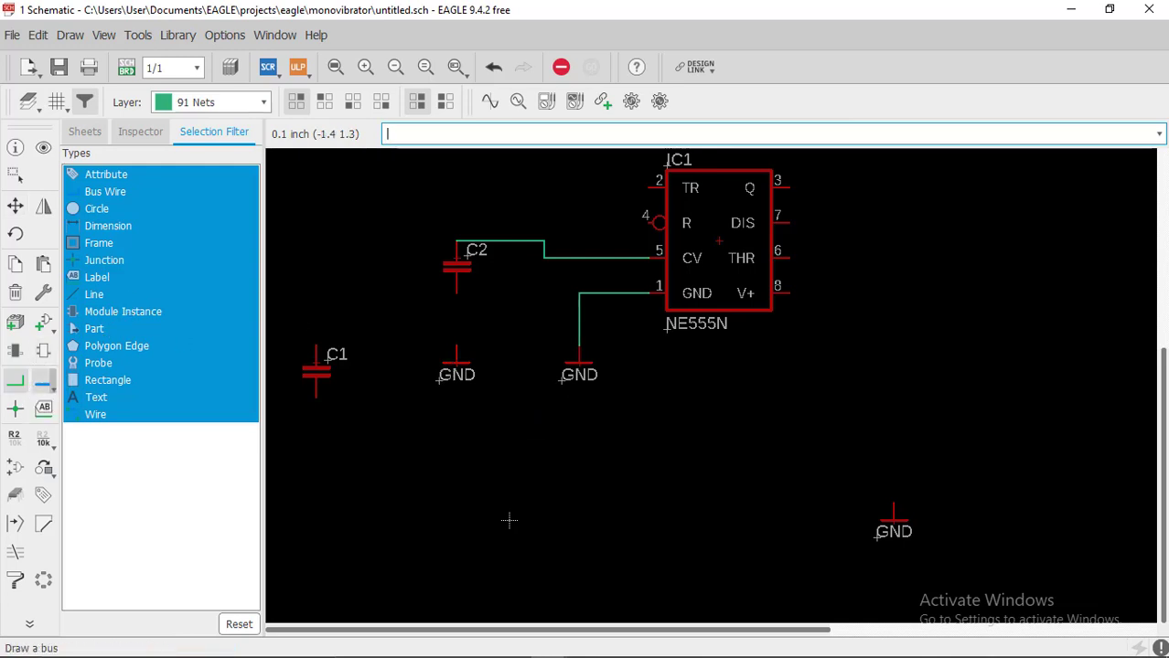
left_click(456, 294)
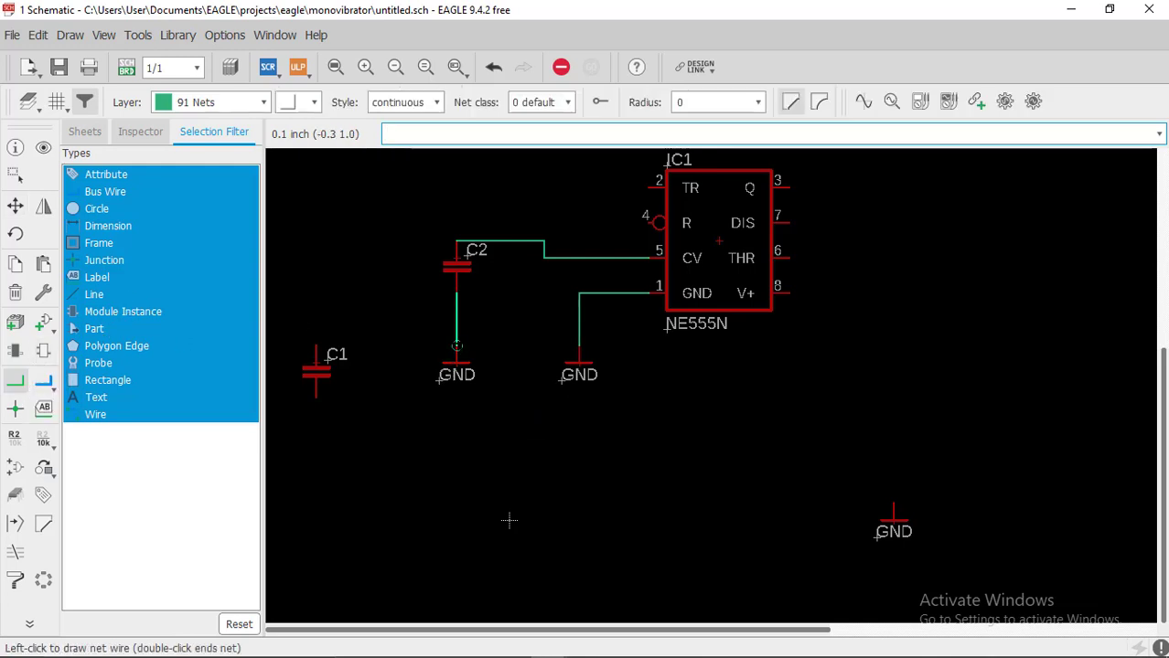
left_click(456, 347)
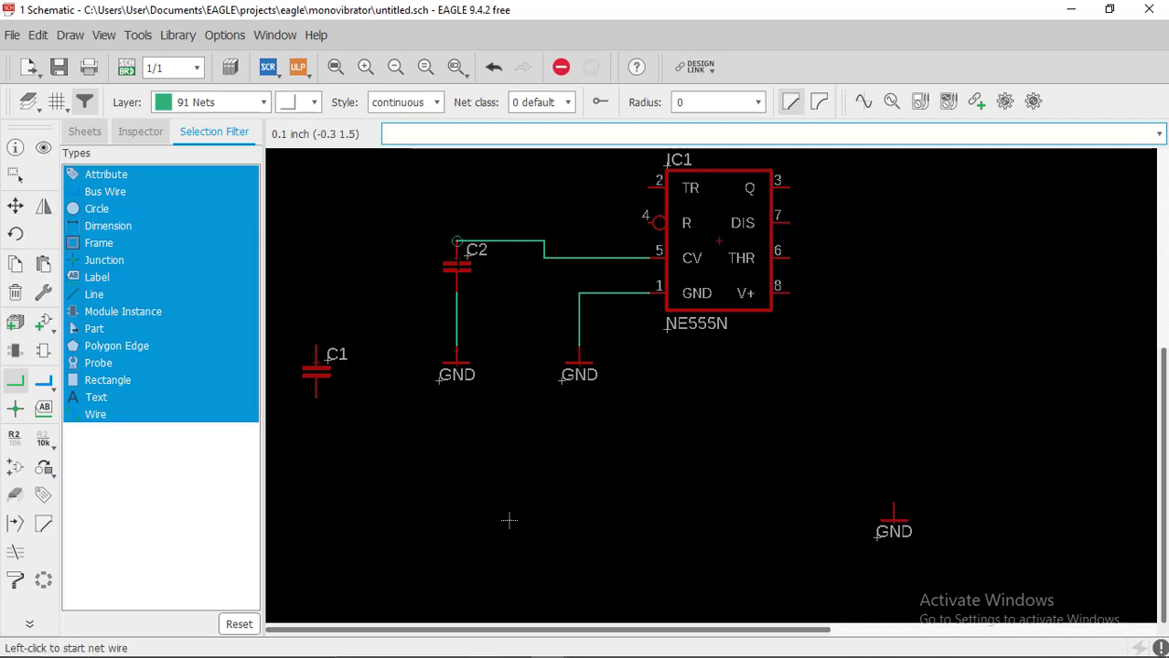
Shift C2 down toward its GND symbol and move the CV net's upper bend to directly above the capacitor
left_click(15, 206)
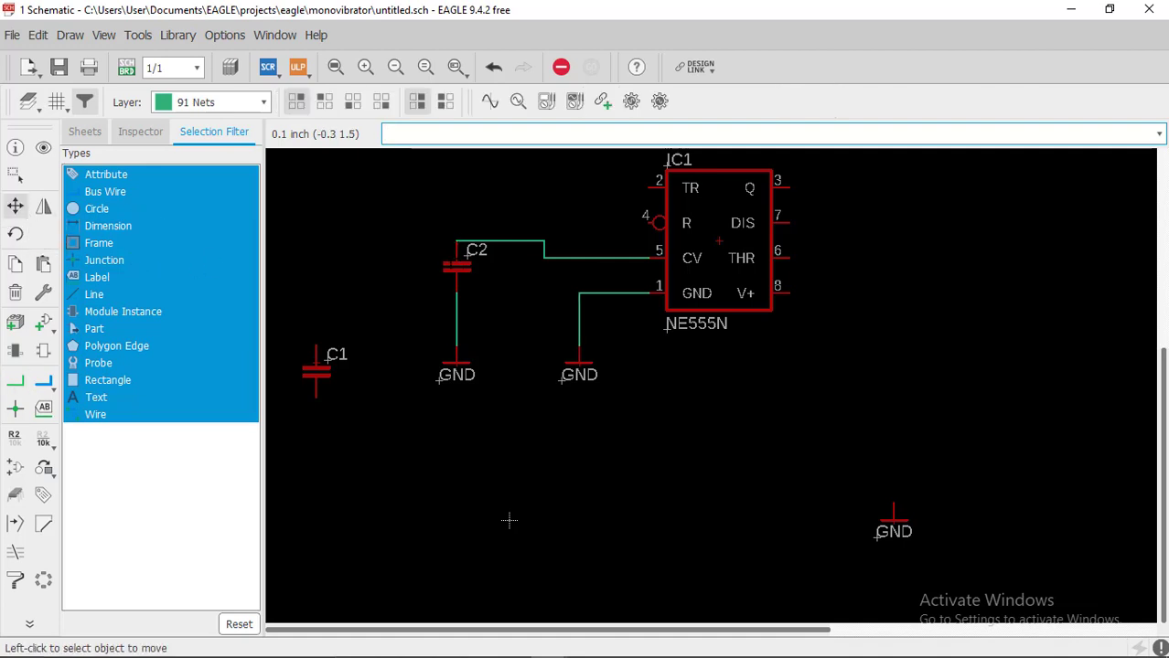
left_click(460, 265)
left_click(463, 284)
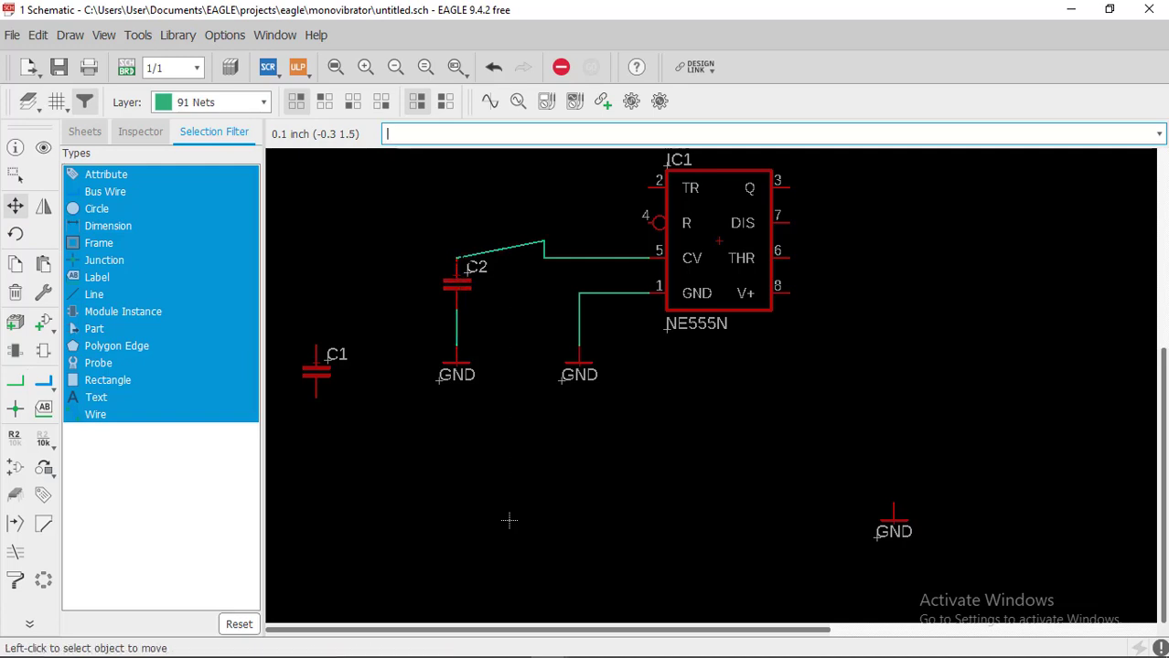
left_click(538, 243)
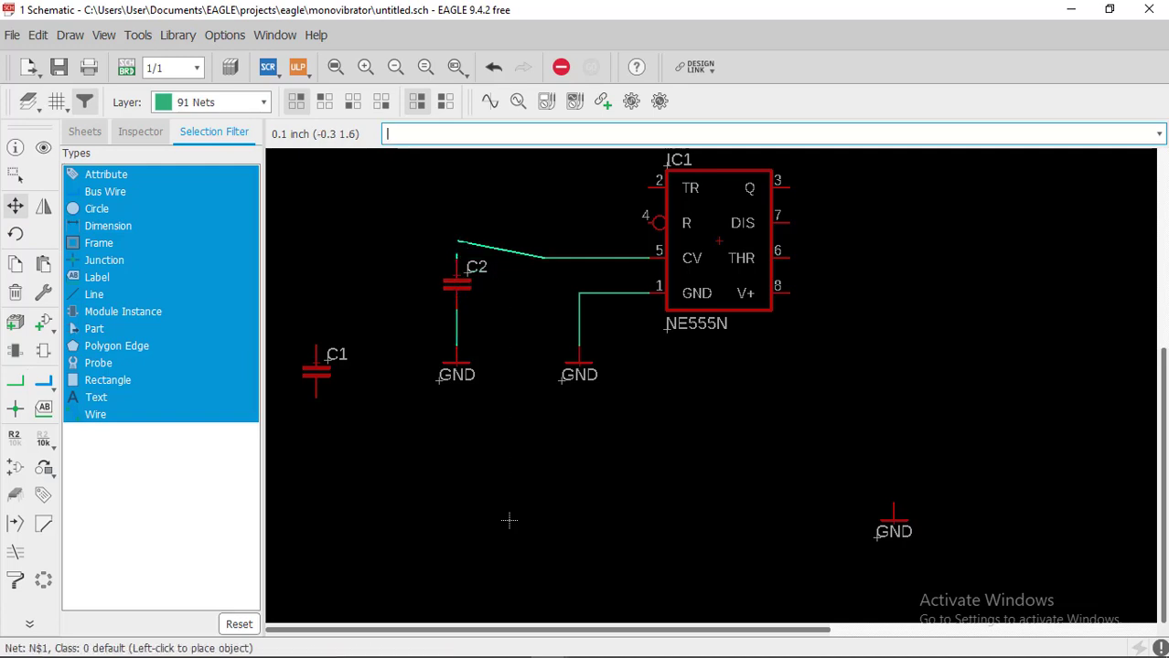
left_click(459, 244)
left_click(456, 289)
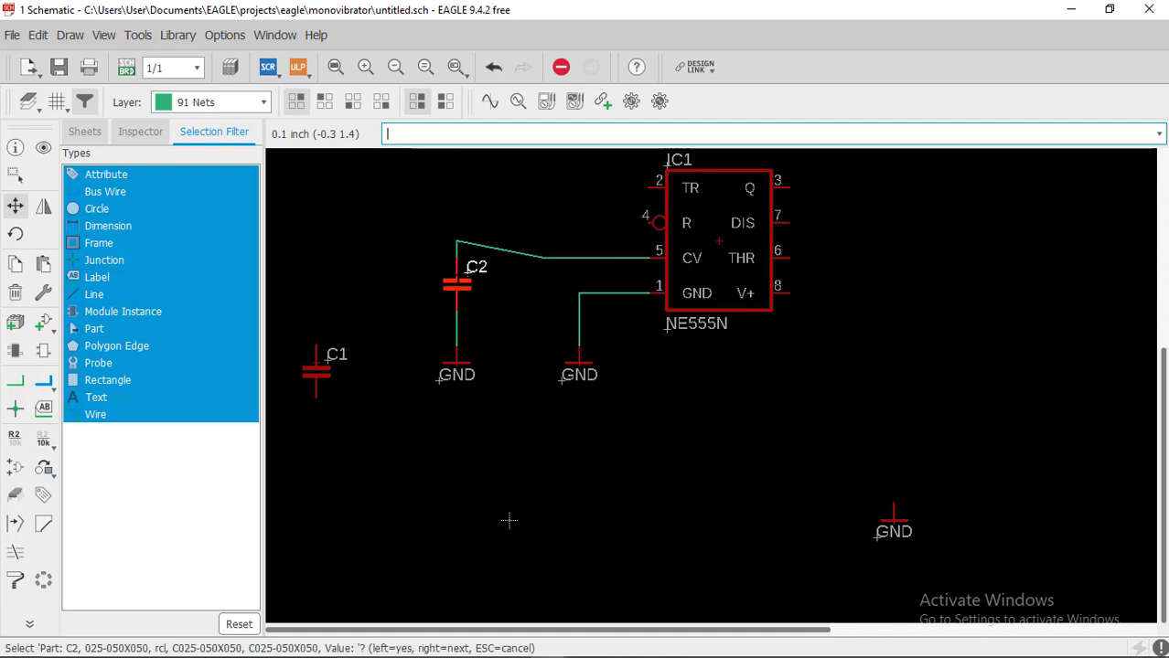
left_click(458, 305)
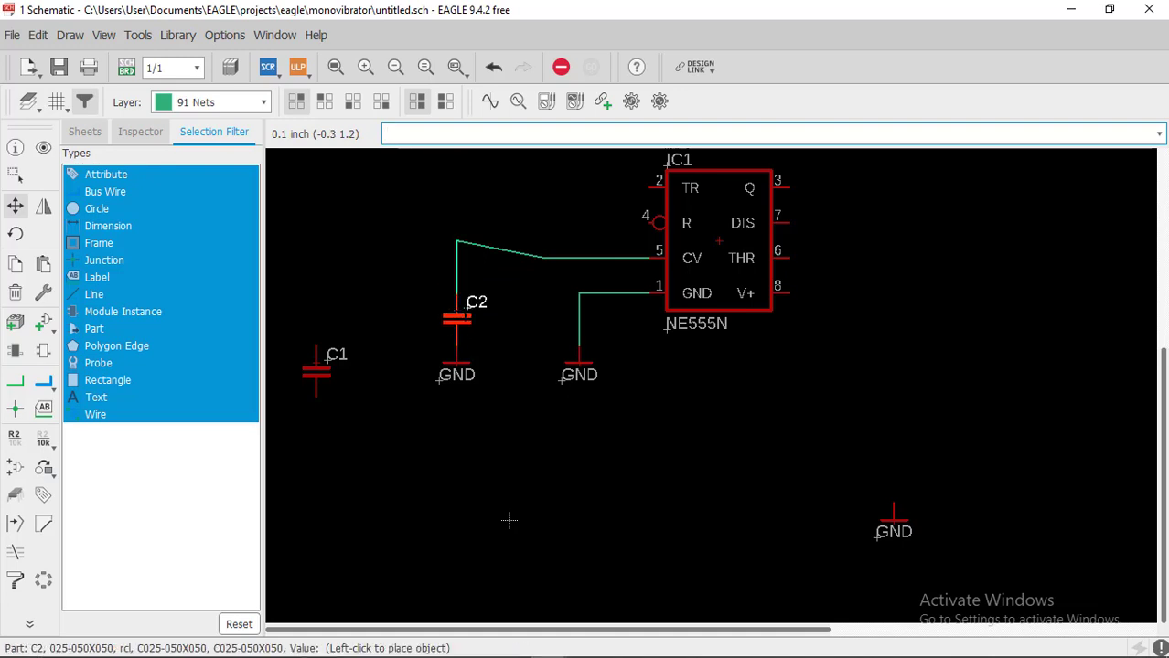
left_click(458, 317)
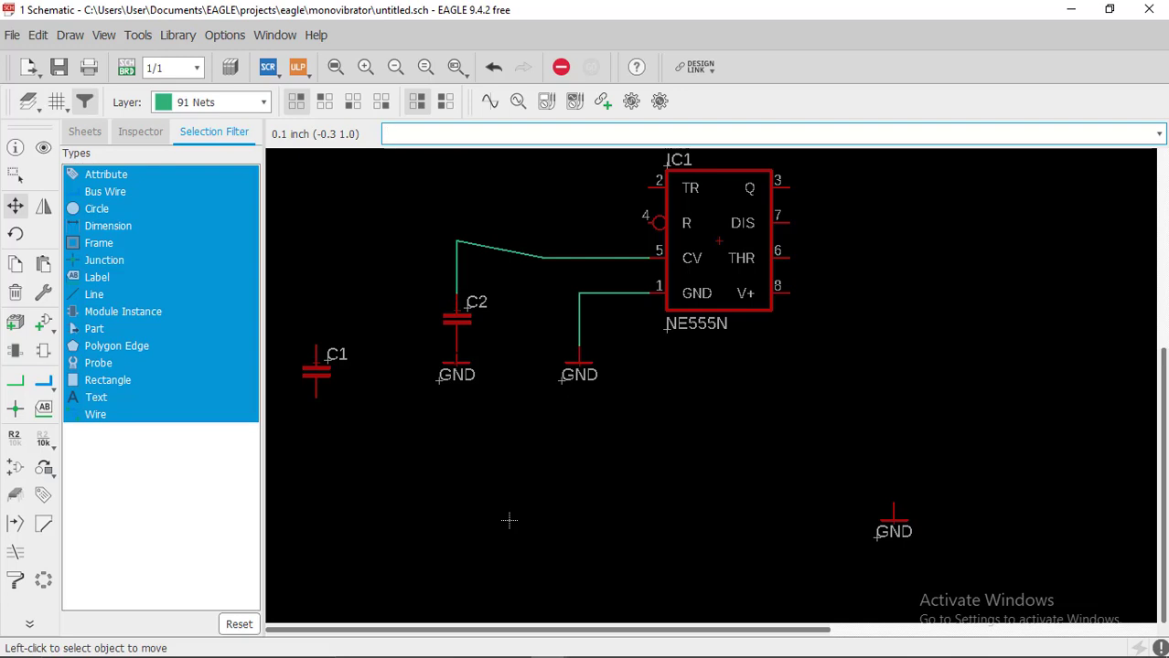
Lower C2's GND symbol one grid step and align the CV net's corner above C2 level with pin 5
left_click(456, 361)
left_click(456, 372)
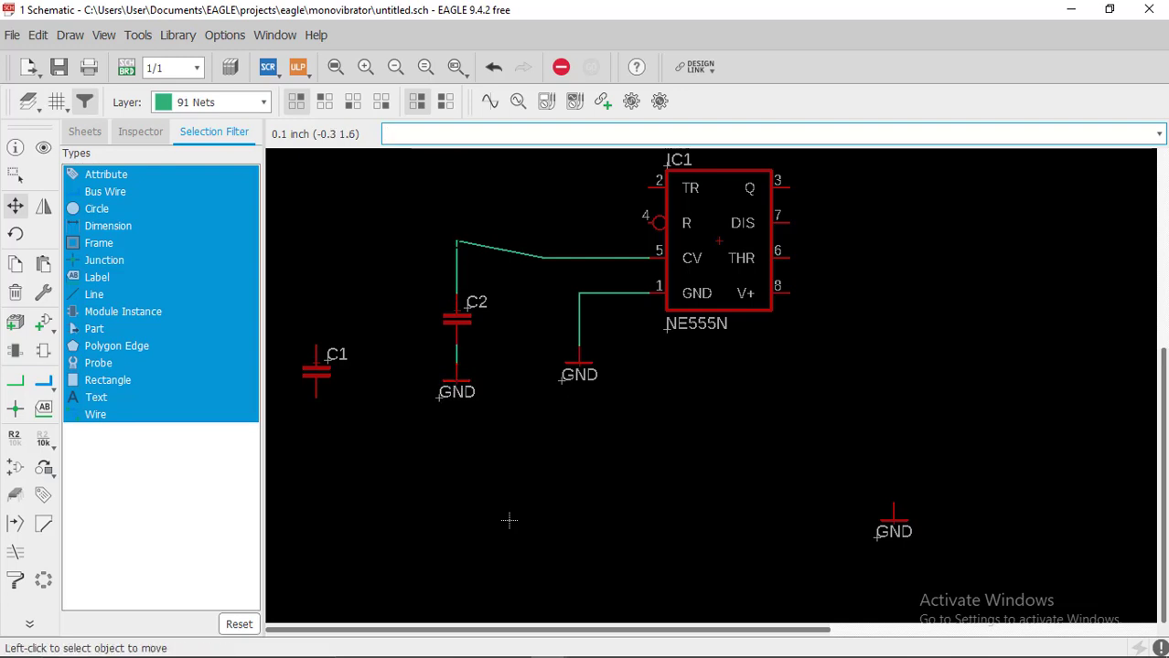
left_click(456, 240)
left_click(456, 257)
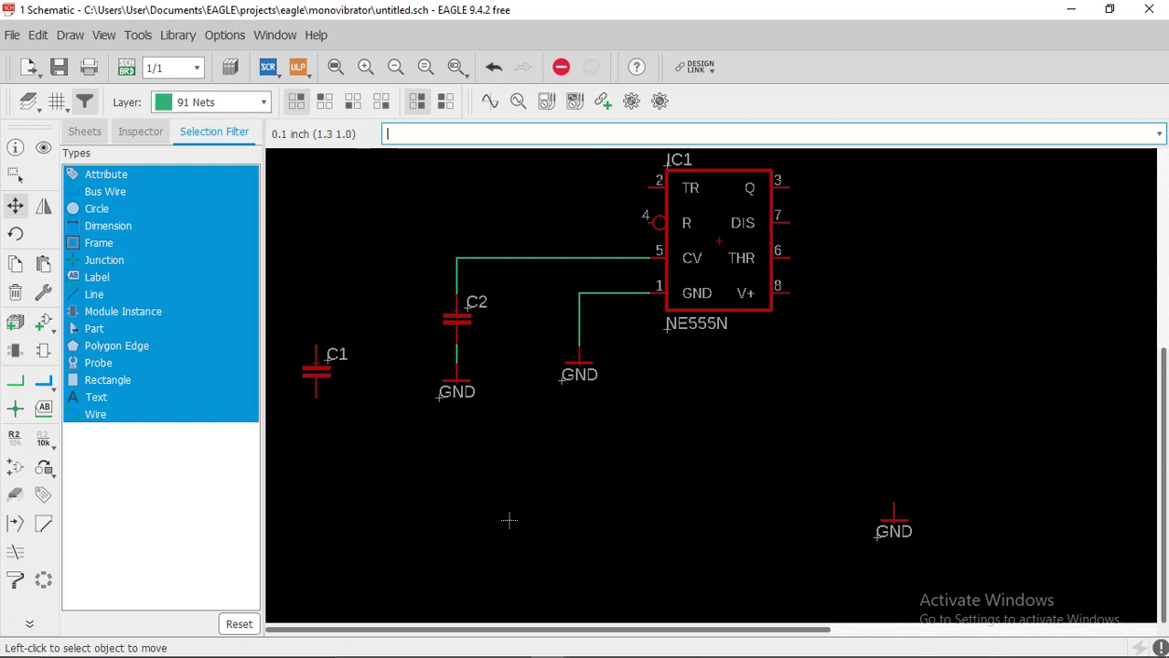
Move the rightmost VCC symbol to the right of the timer, level with V+ pin 8, and rotate it to point right
scroll(549, 501, "down", 4)
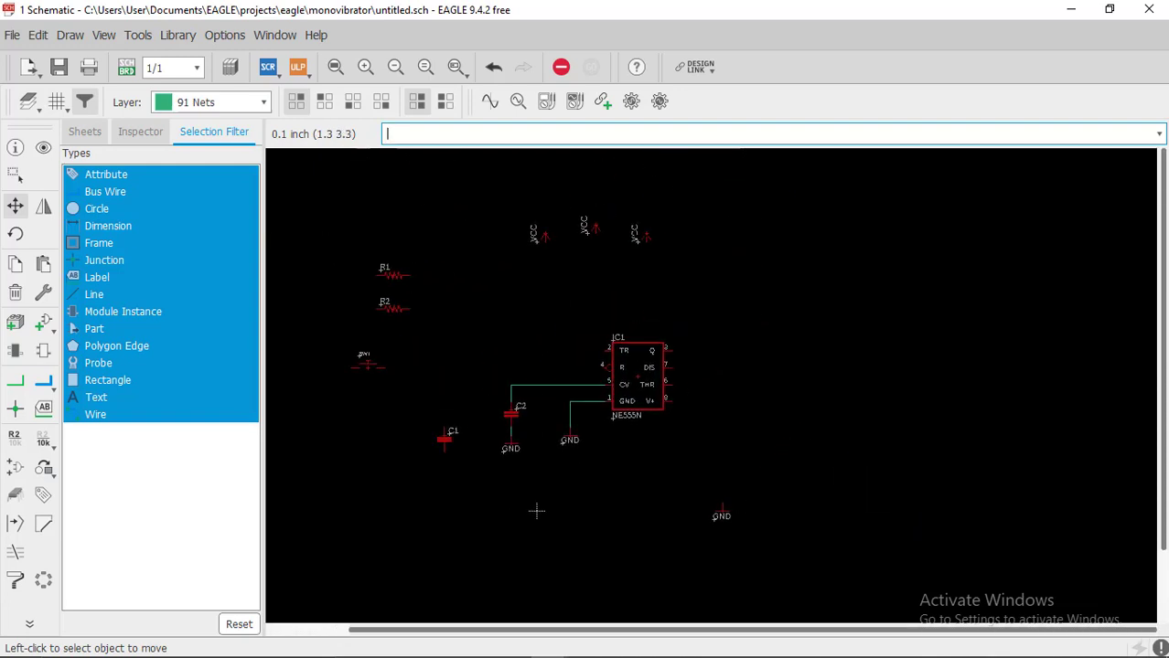
left_click(635, 234)
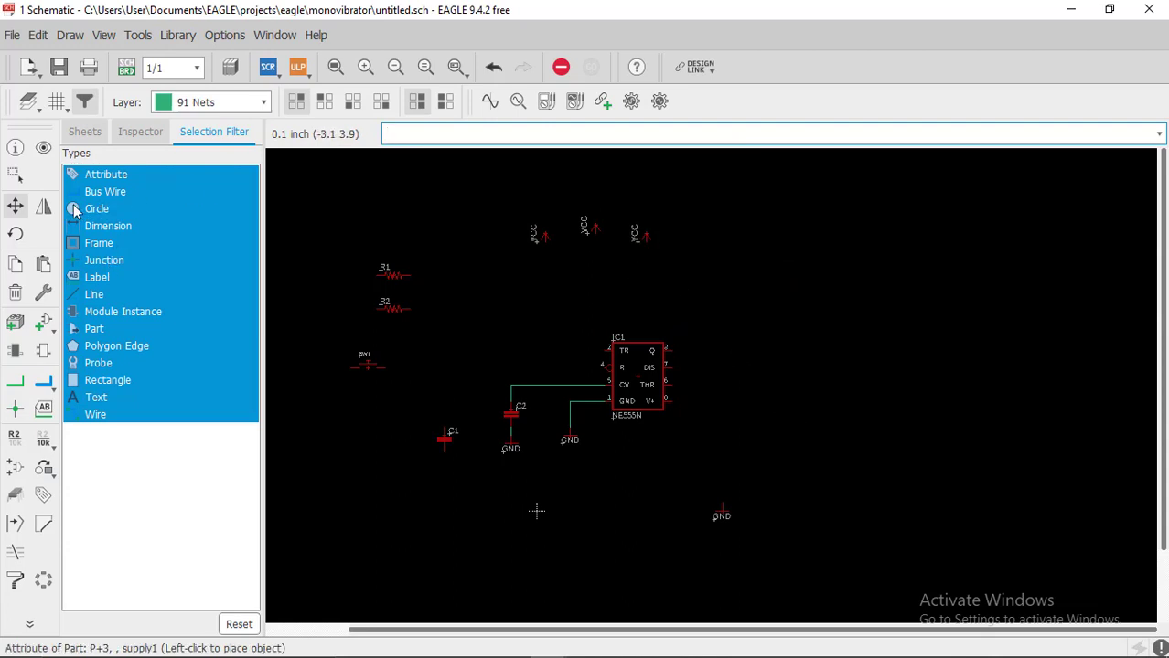
scroll(749, 278, "up", 7)
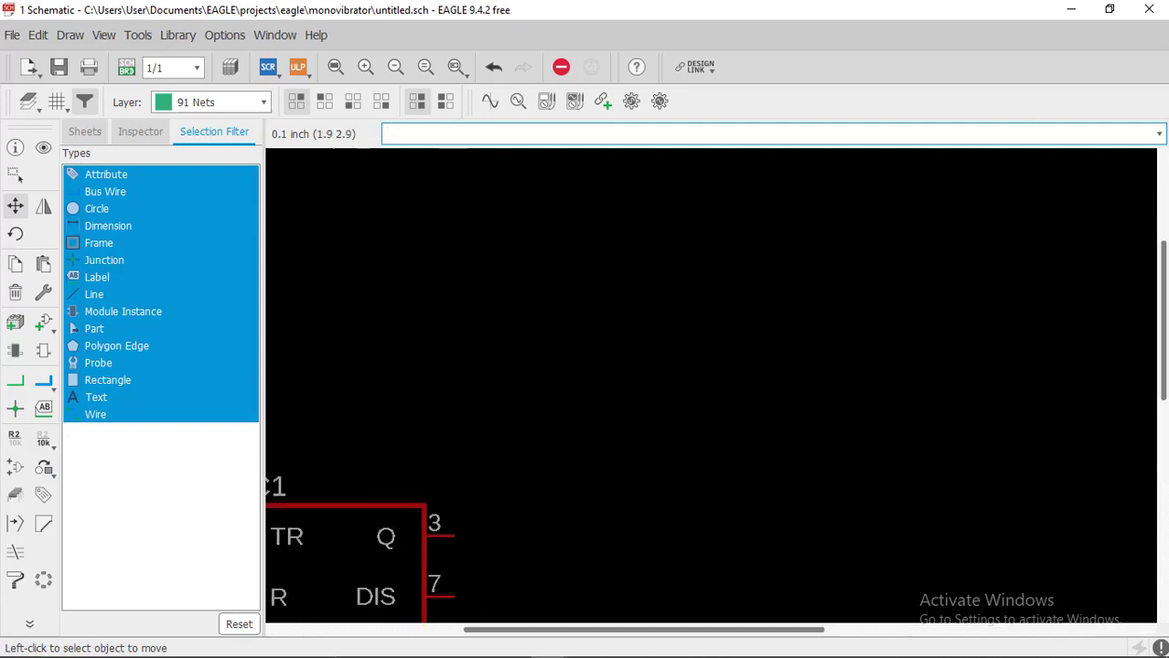
scroll(464, 208, "down", 6)
scroll(412, 188, "up", 3)
middle_click_drag(413, 185, 517, 268)
scroll(519, 266, "up", 2)
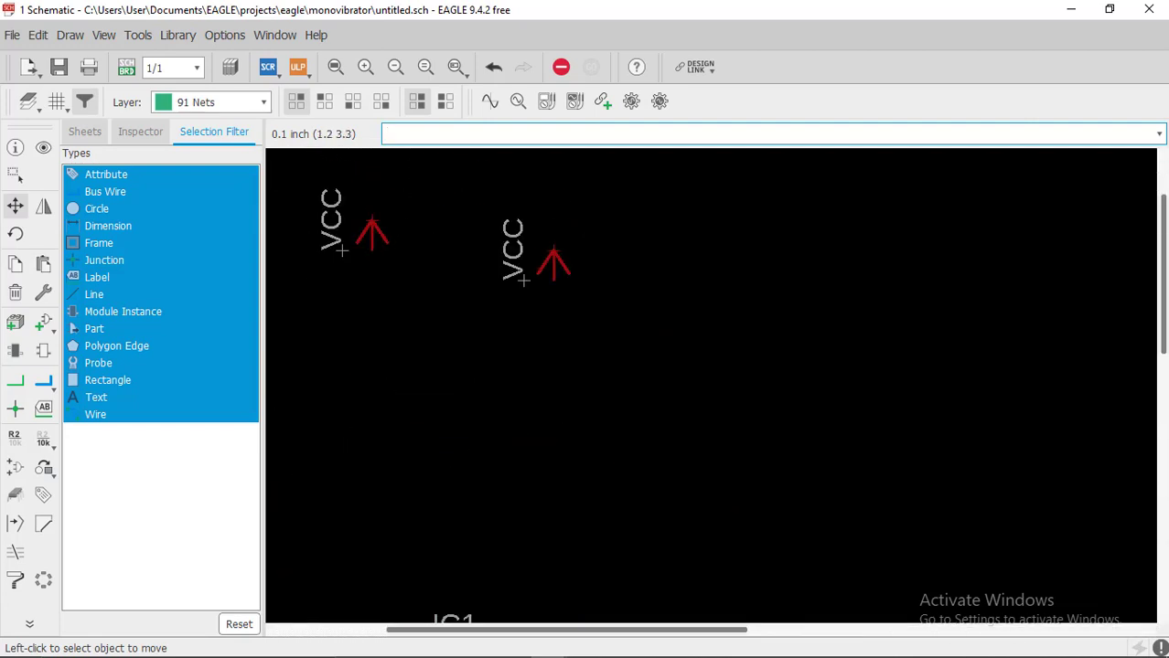
left_click(553, 256)
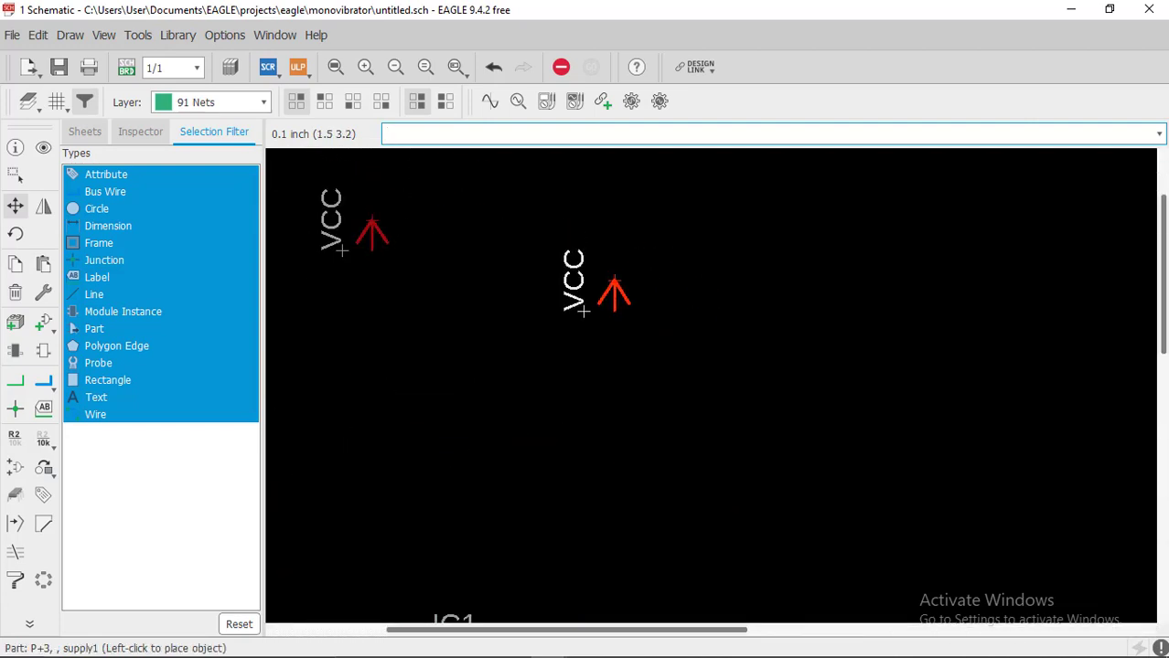
scroll(632, 339, "down", 5)
scroll(684, 485, "up", 1)
middle_click_drag(684, 486, 658, 340)
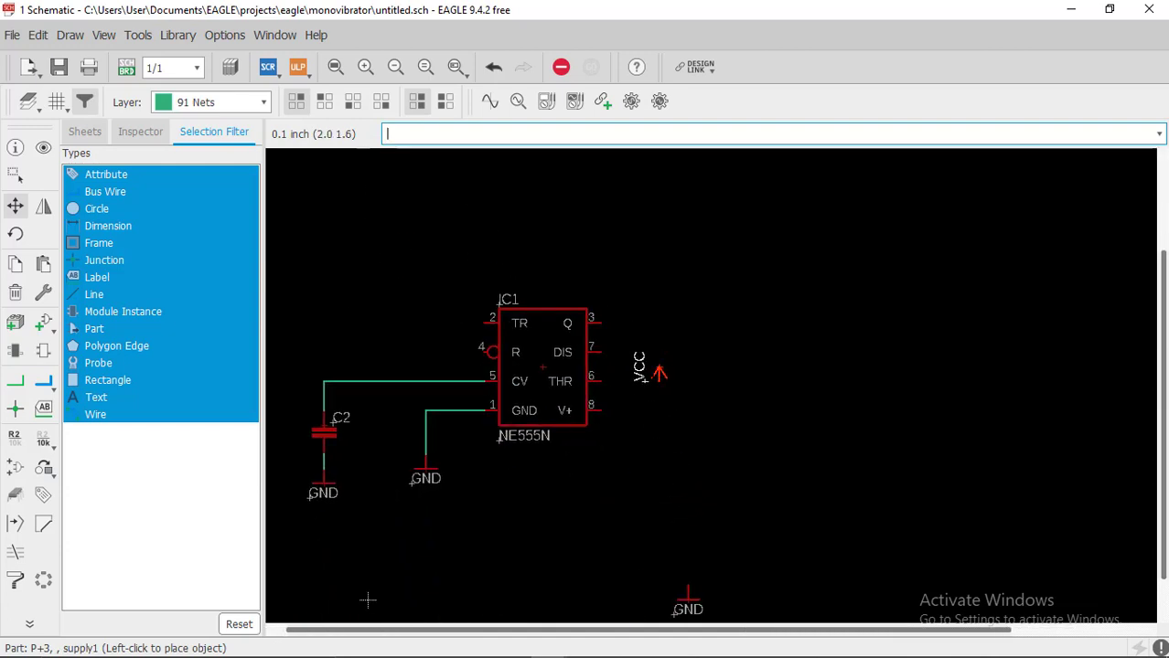
right_click(659, 396)
right_click(711, 409)
right_click(711, 409)
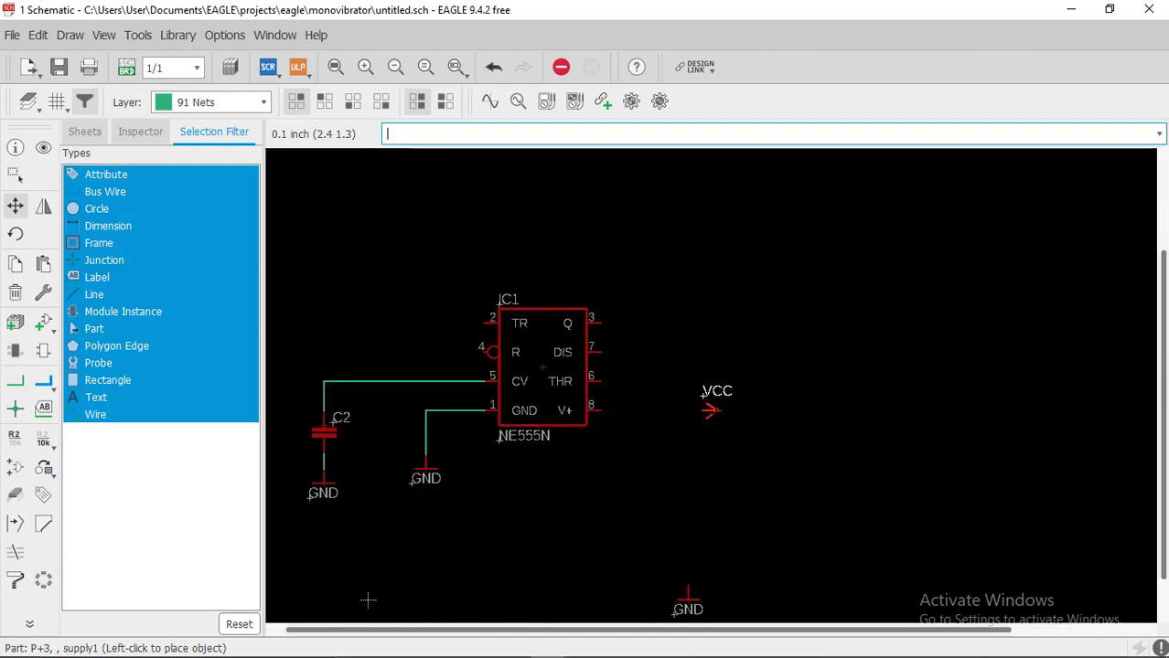
left_click(711, 410)
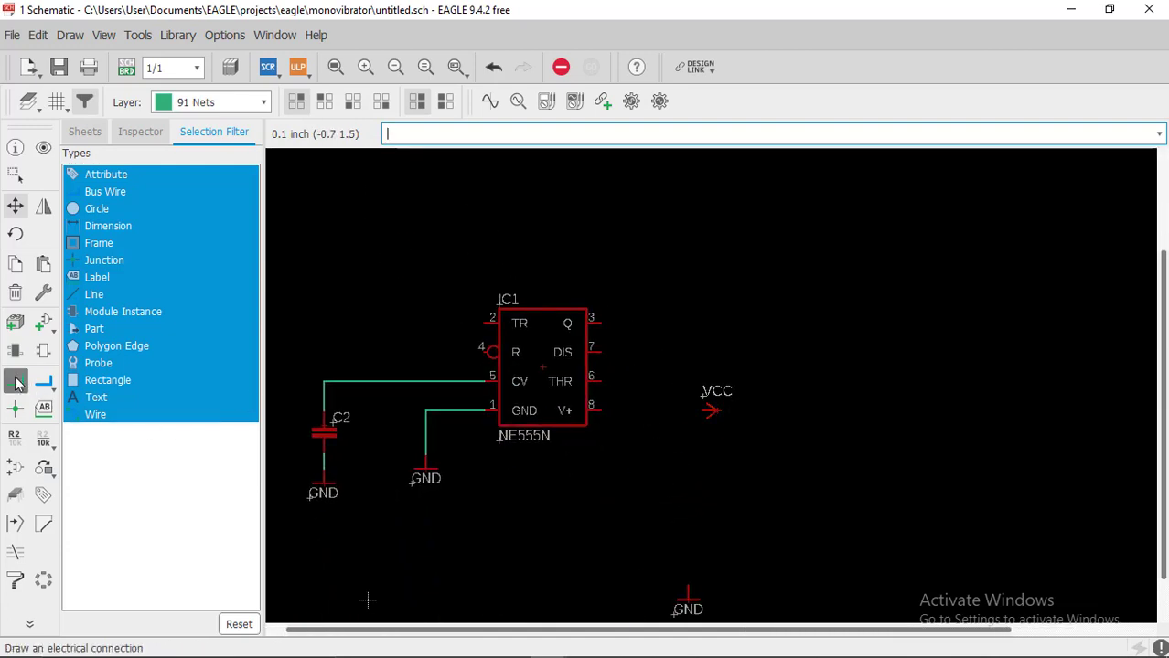
Connect the timer's V+ pin 8 to the VCC symbol beside it with a straight net
left_click(15, 382)
left_click(600, 411)
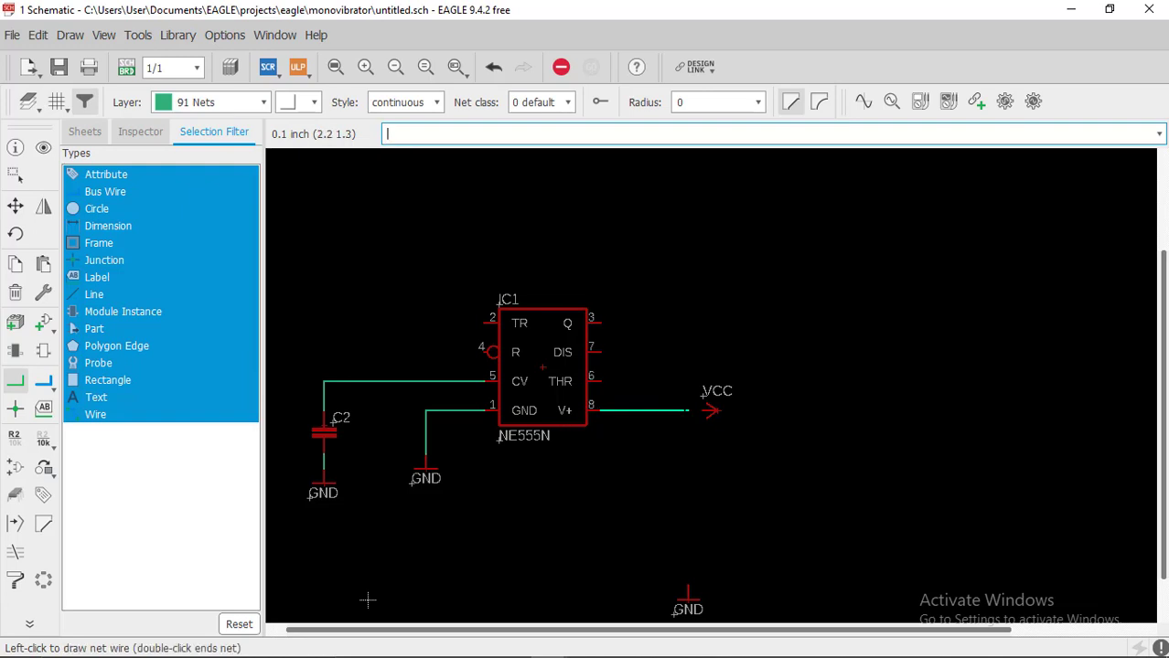
left_click(711, 410)
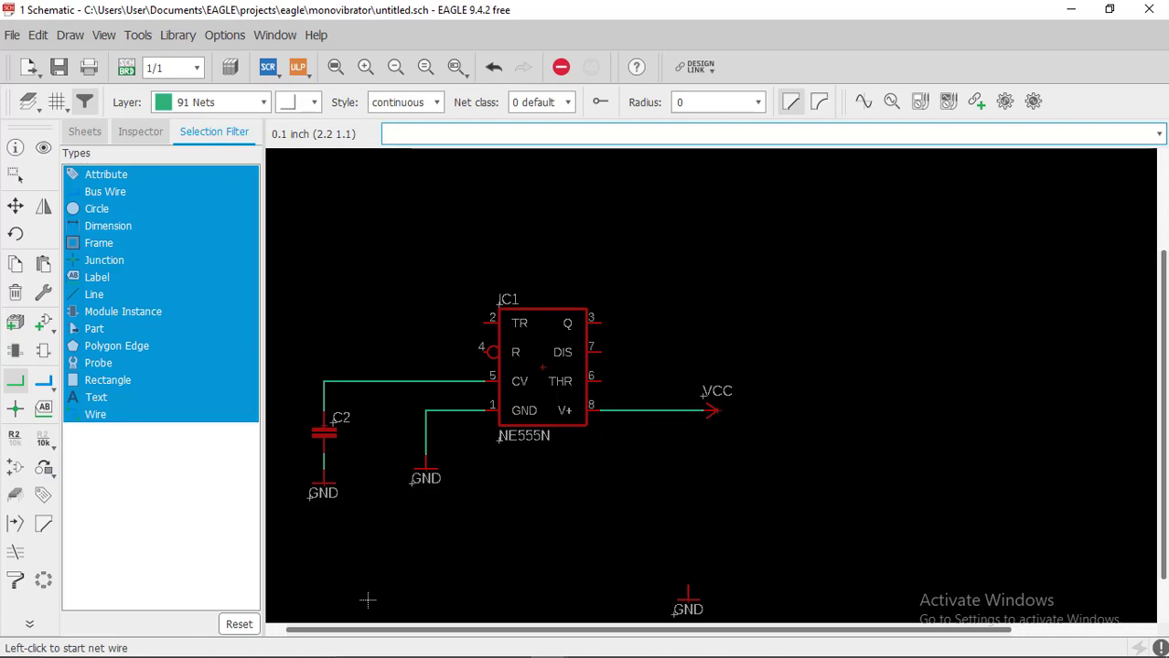
Shift IC1 slightly sideways to check that its nets stay attached, and put it back in its original position
left_click(14, 206)
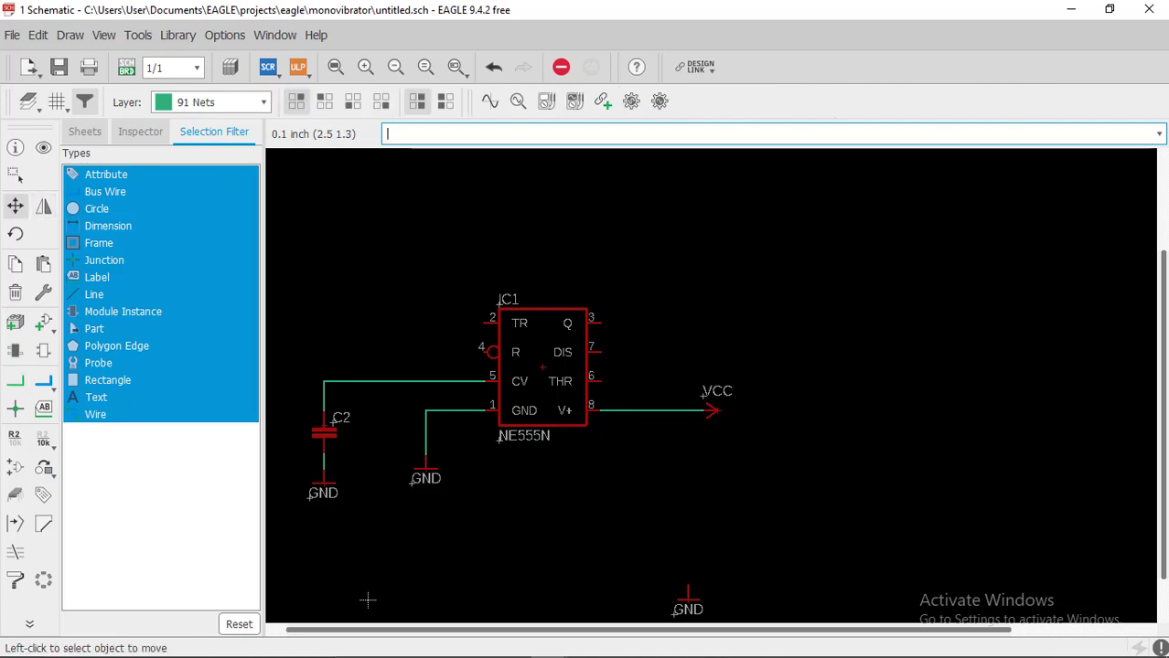
scroll(711, 404, "up", 5)
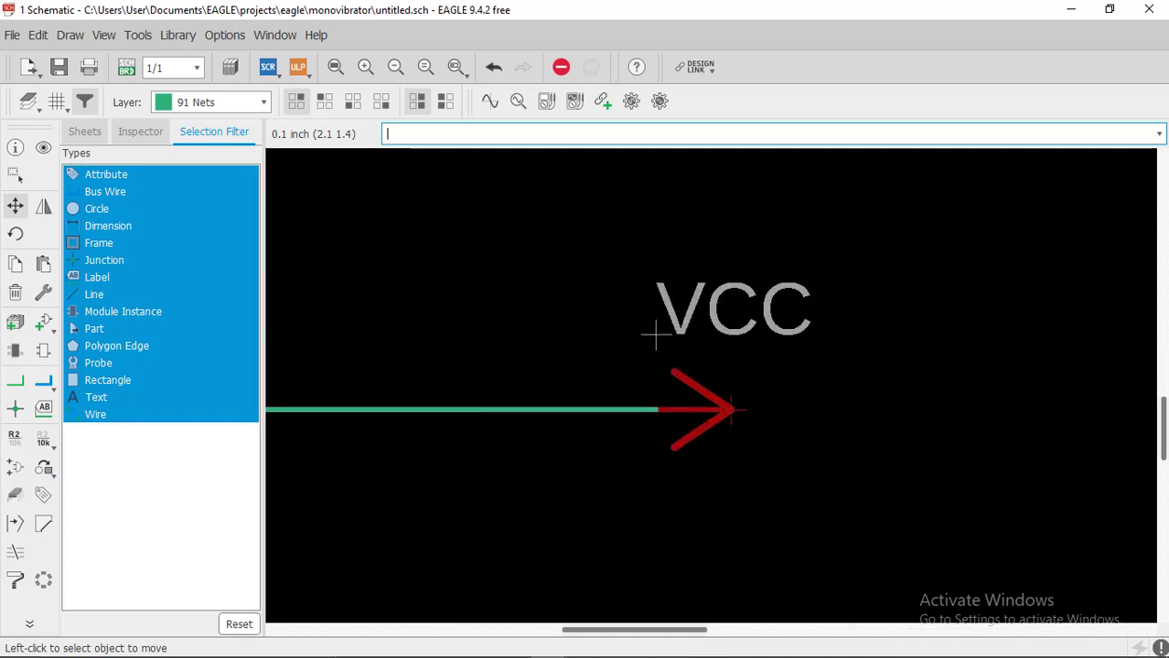
scroll(655, 337, "down", 5)
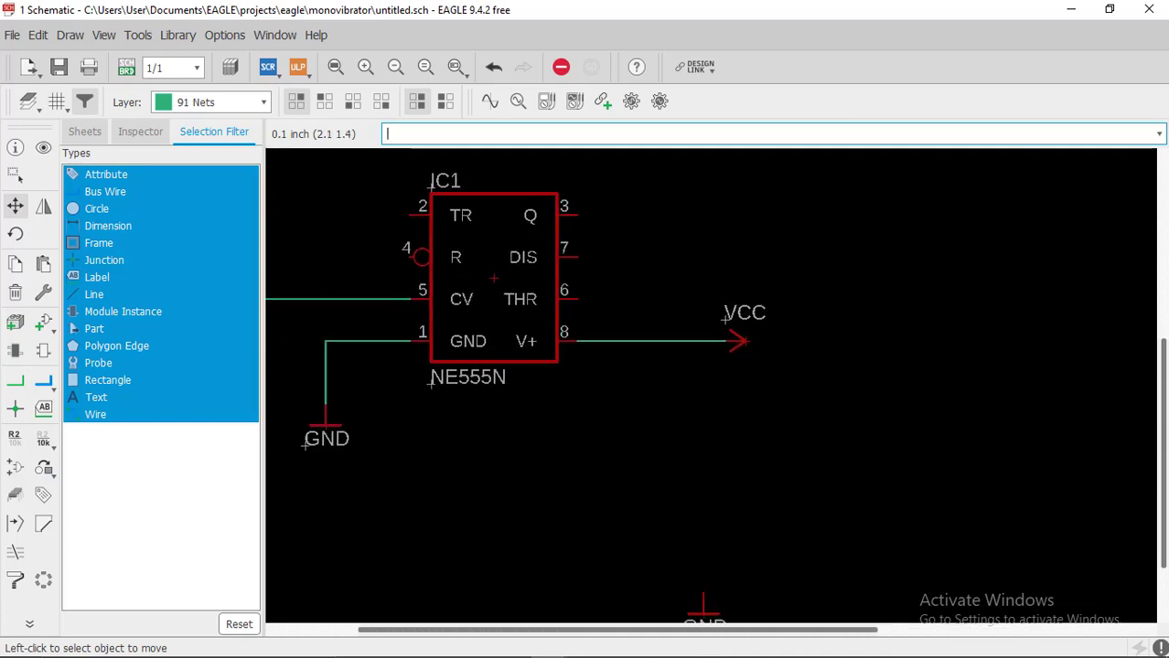
middle_click_drag(685, 320, 713, 317)
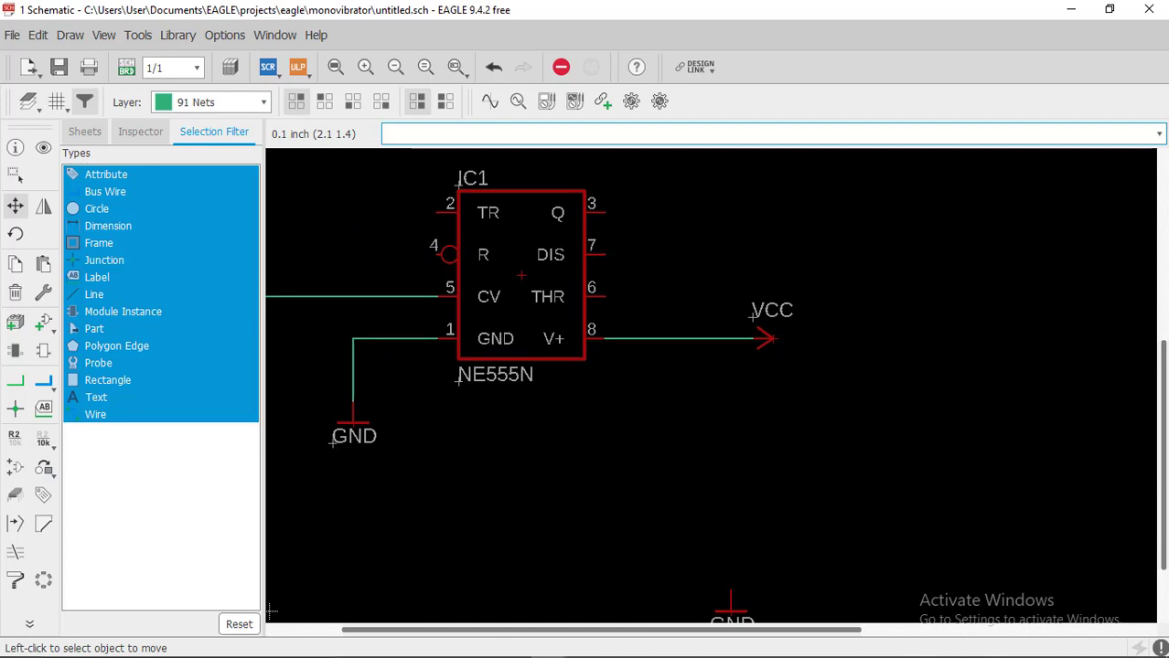
left_click(16, 209)
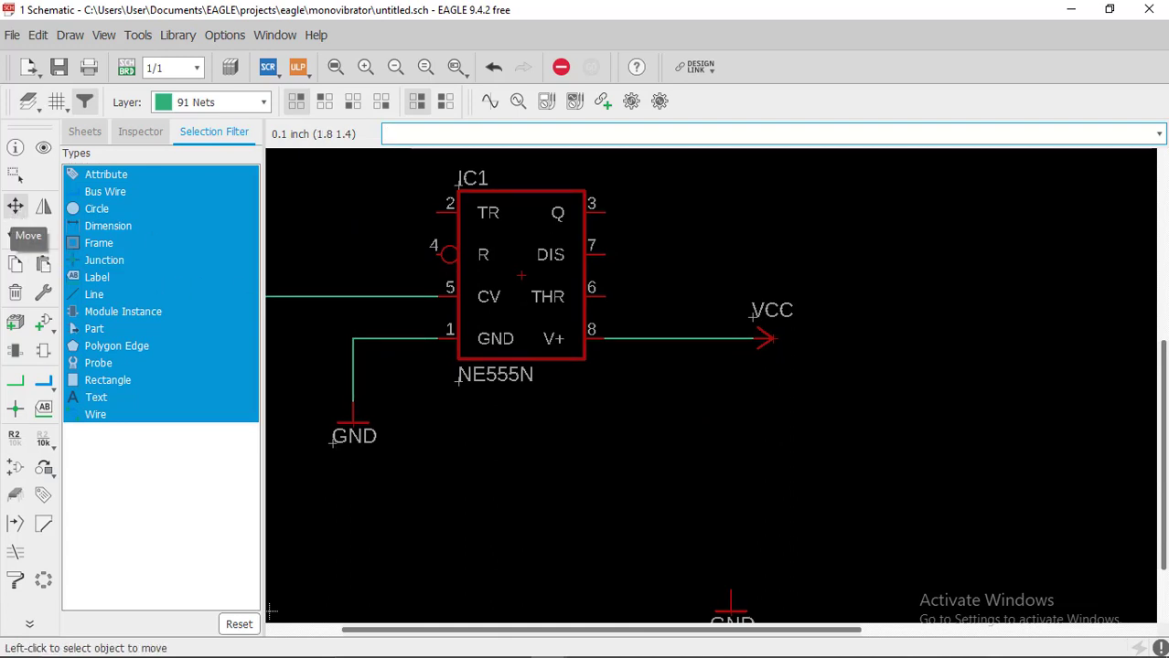
left_click(520, 275)
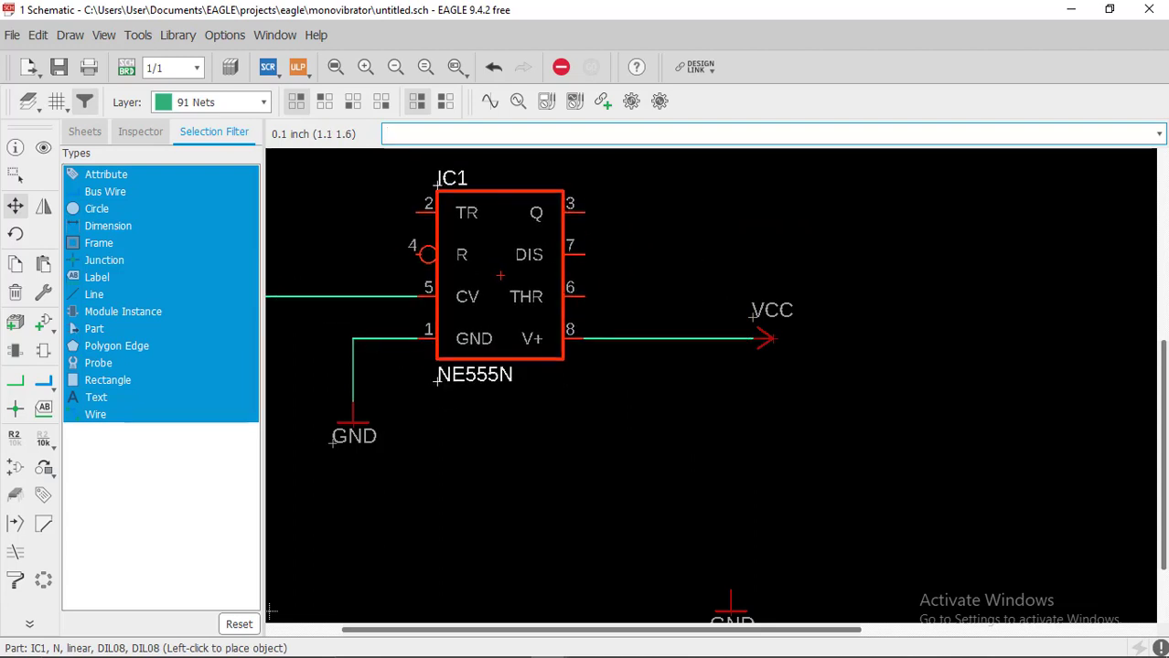
left_click(521, 275)
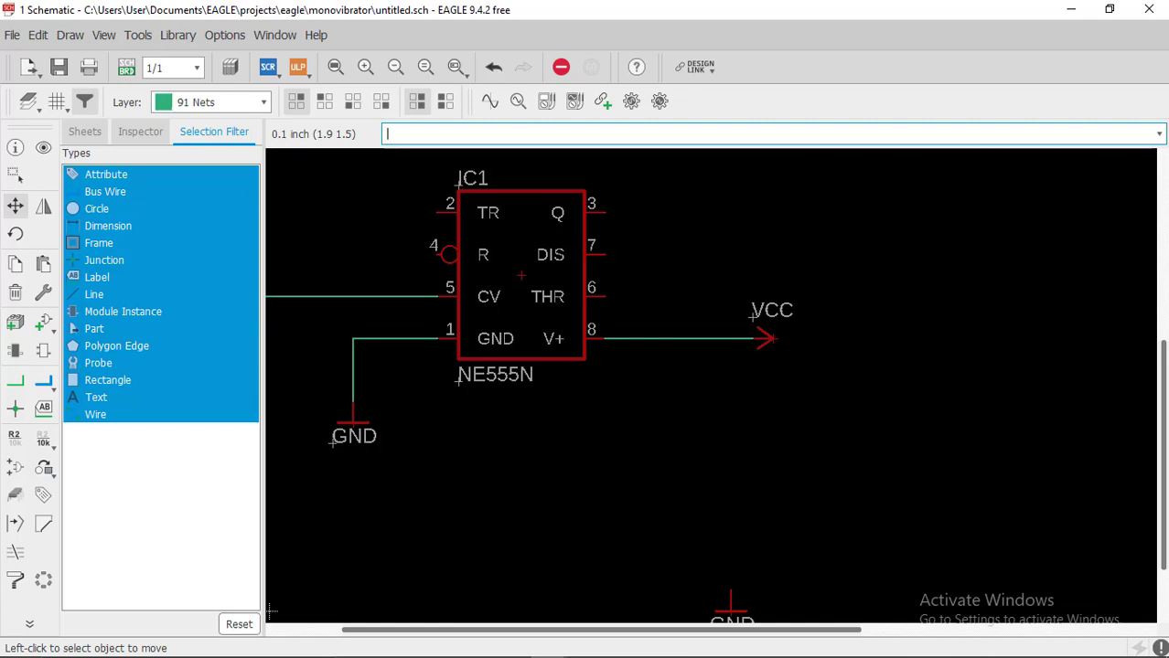
key("Escape")
Move capacitor C1 to the right of the timer, beyond the VCC symbol on pin 8
scroll(671, 304, "down", 5)
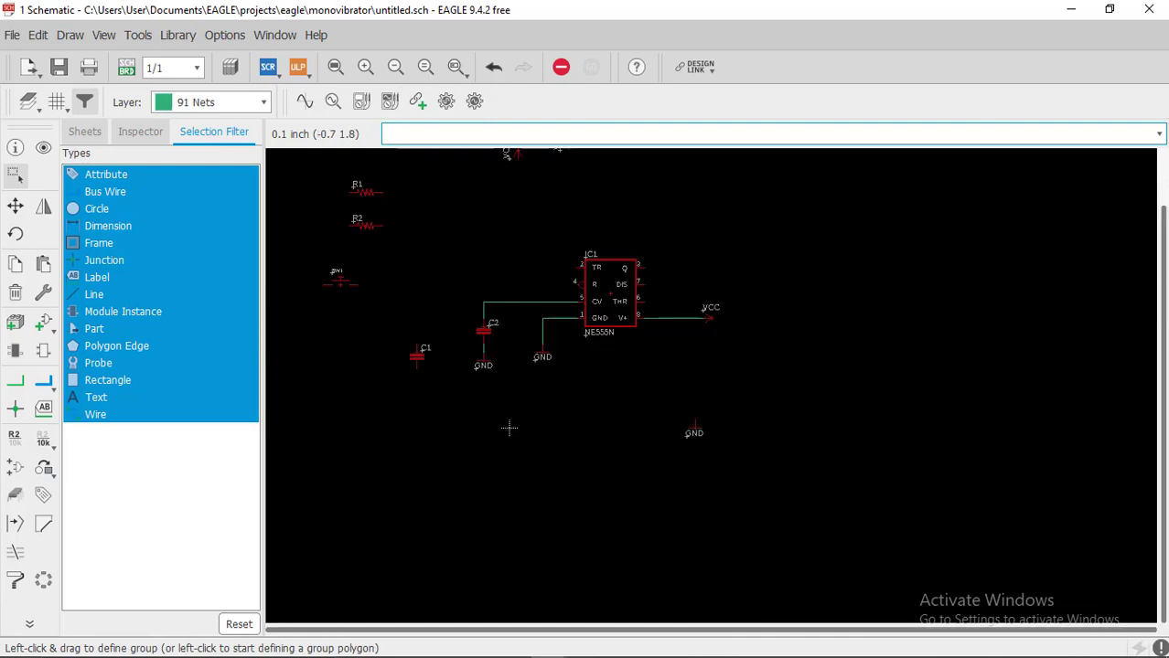
middle_click_drag(510, 427, 503, 543)
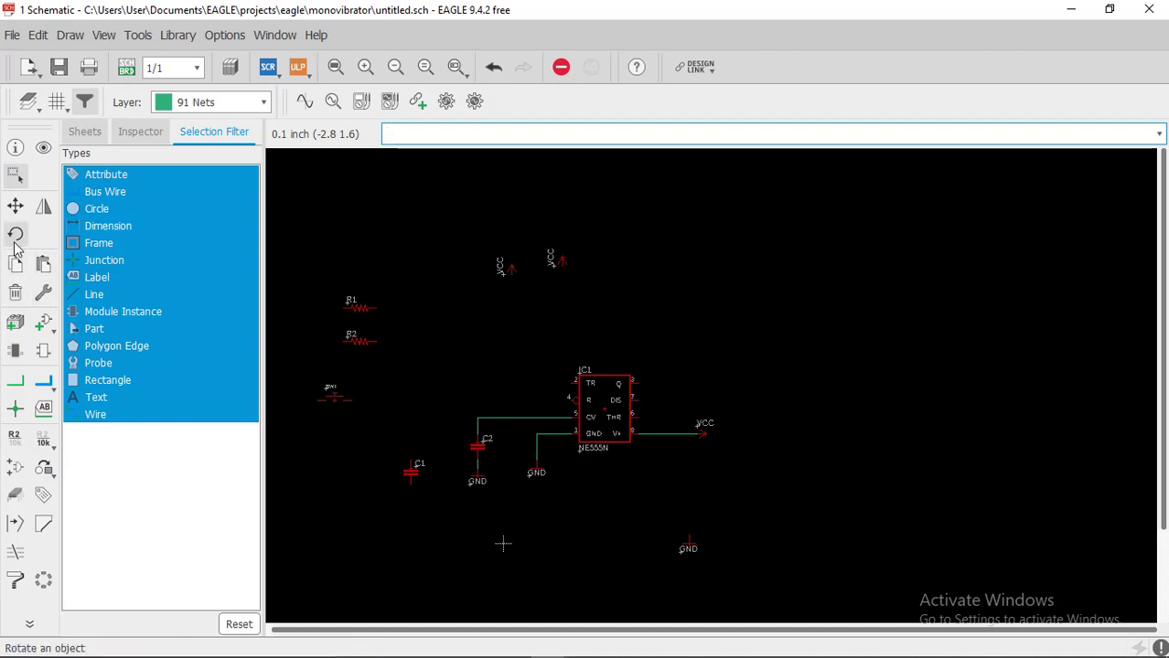
left_click(14, 207)
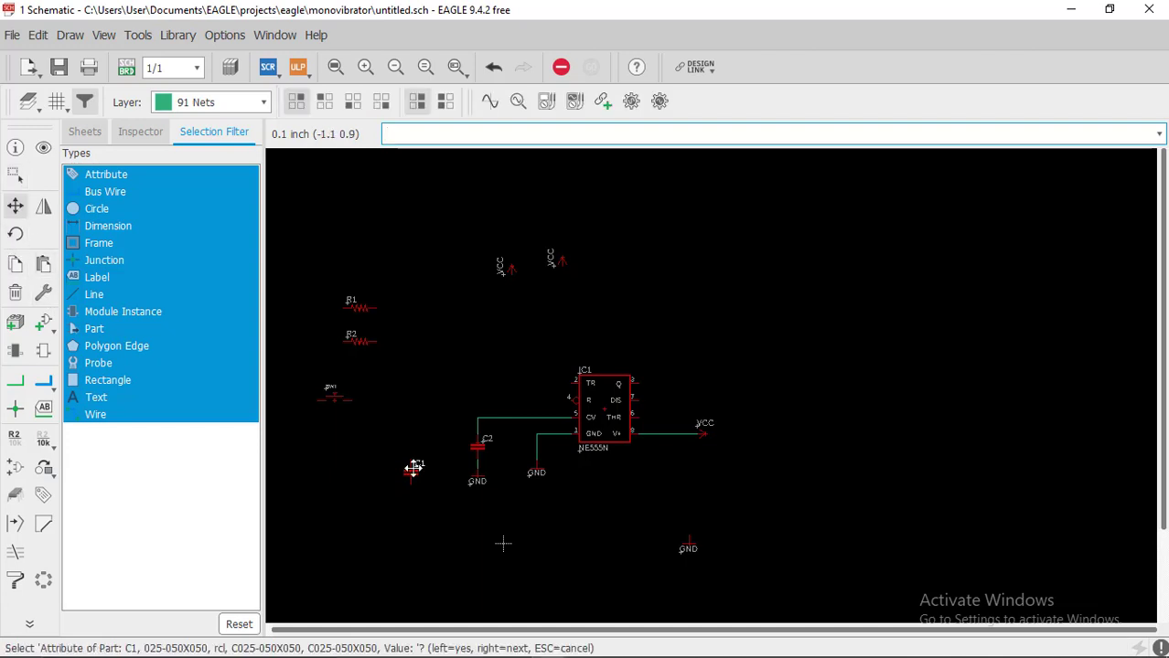
key("Escape")
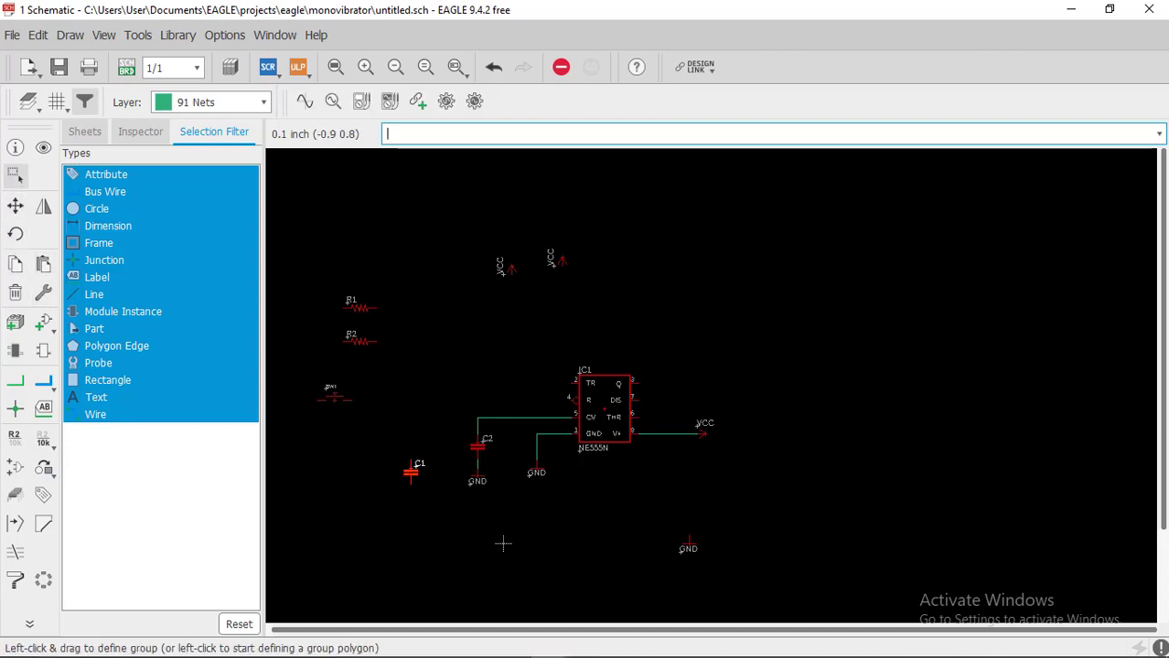
scroll(422, 475, "up", 3)
scroll(426, 471, "up", 3)
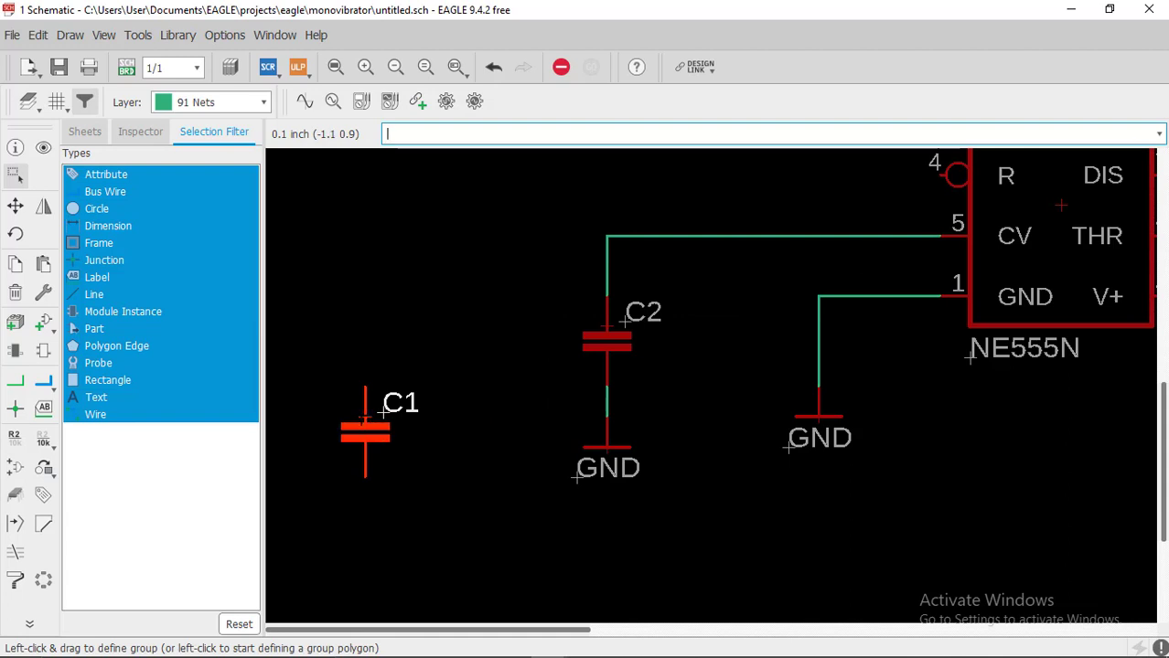
left_click(15, 207)
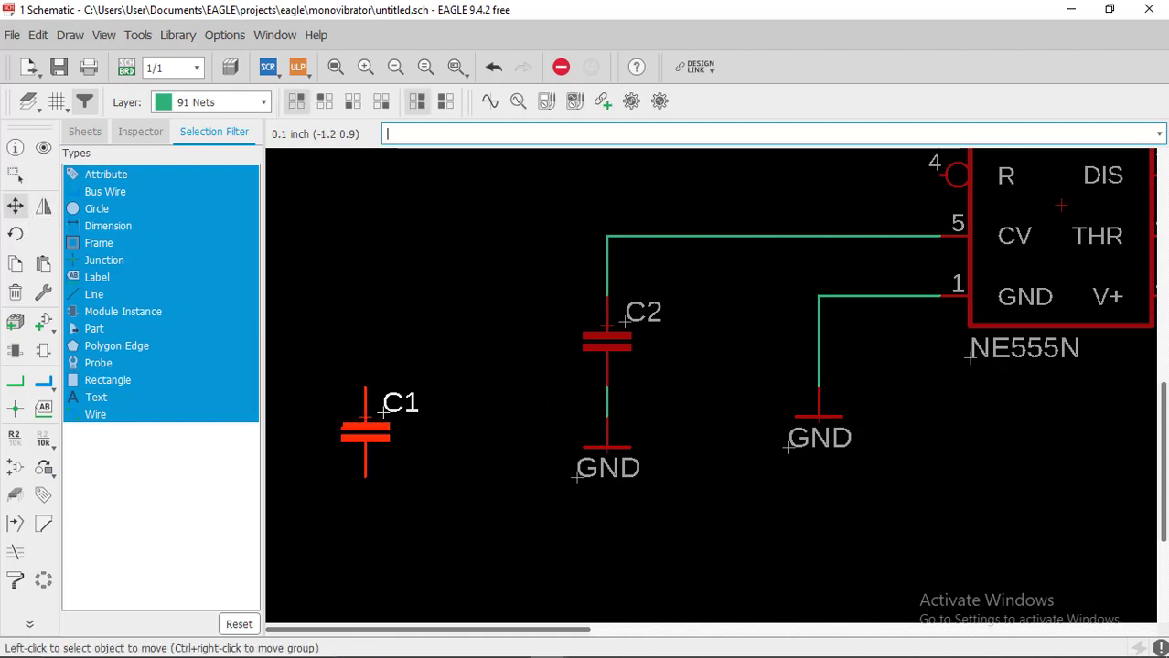
left_click(382, 414)
scroll(429, 448, "down", 4)
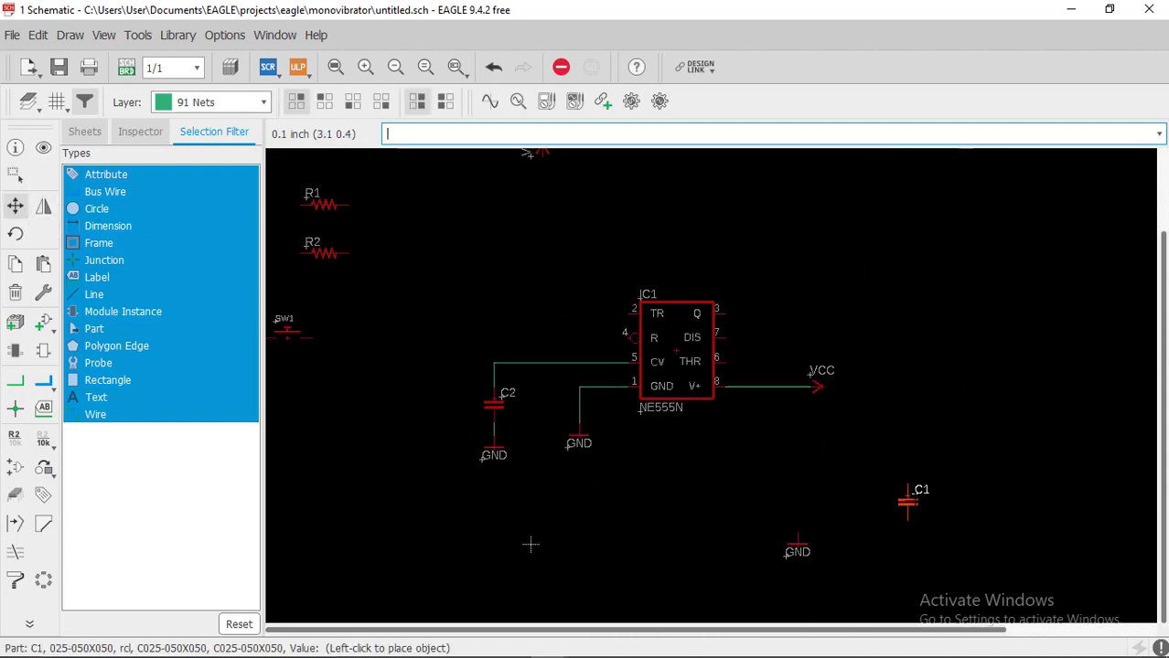
left_click(956, 366)
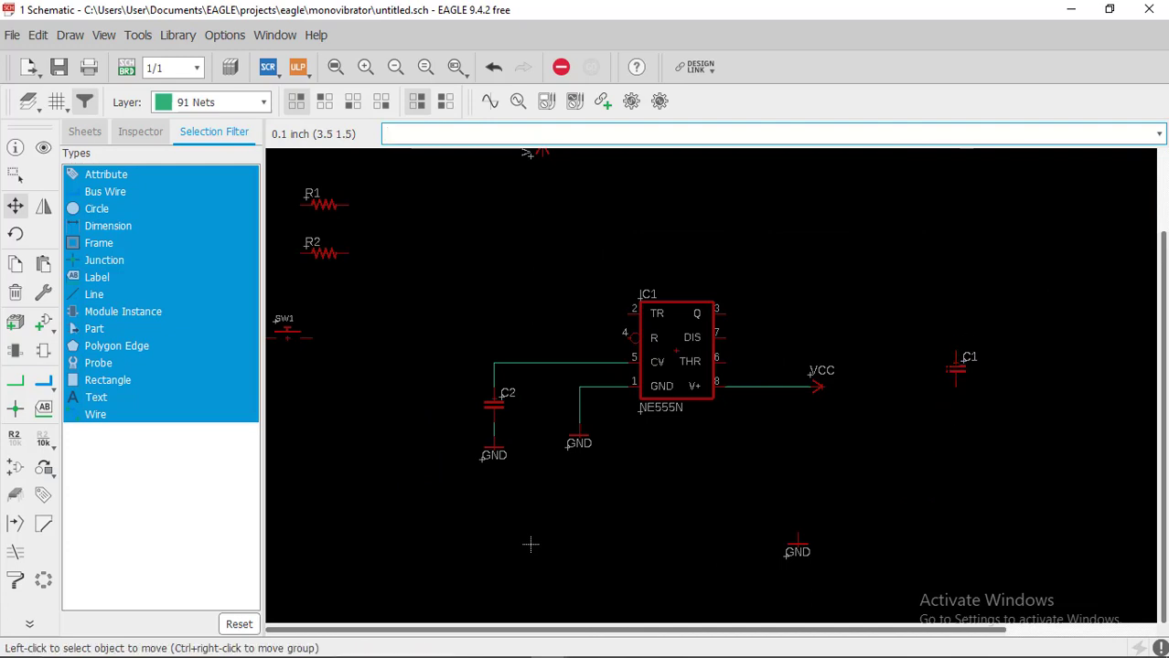
Move the leftmost free VCC symbol to directly above C1, leaving room for a net between them
scroll(531, 544, "down", 2)
scroll(474, 425, "up", 5)
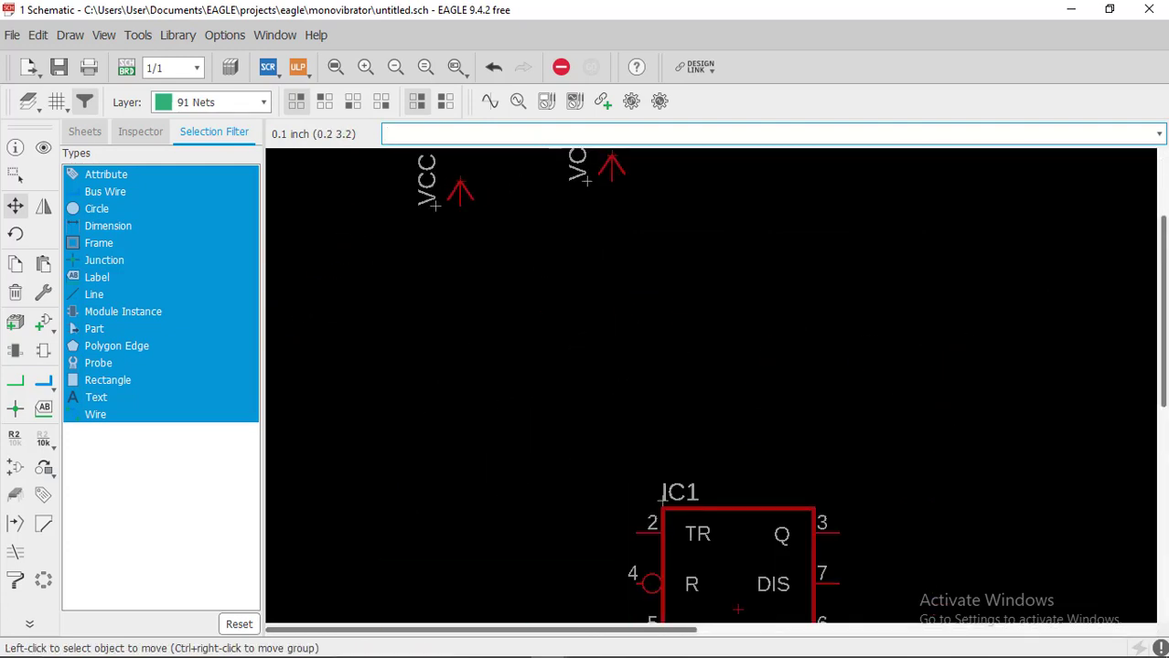
left_click(437, 203)
scroll(683, 413, "down", 4)
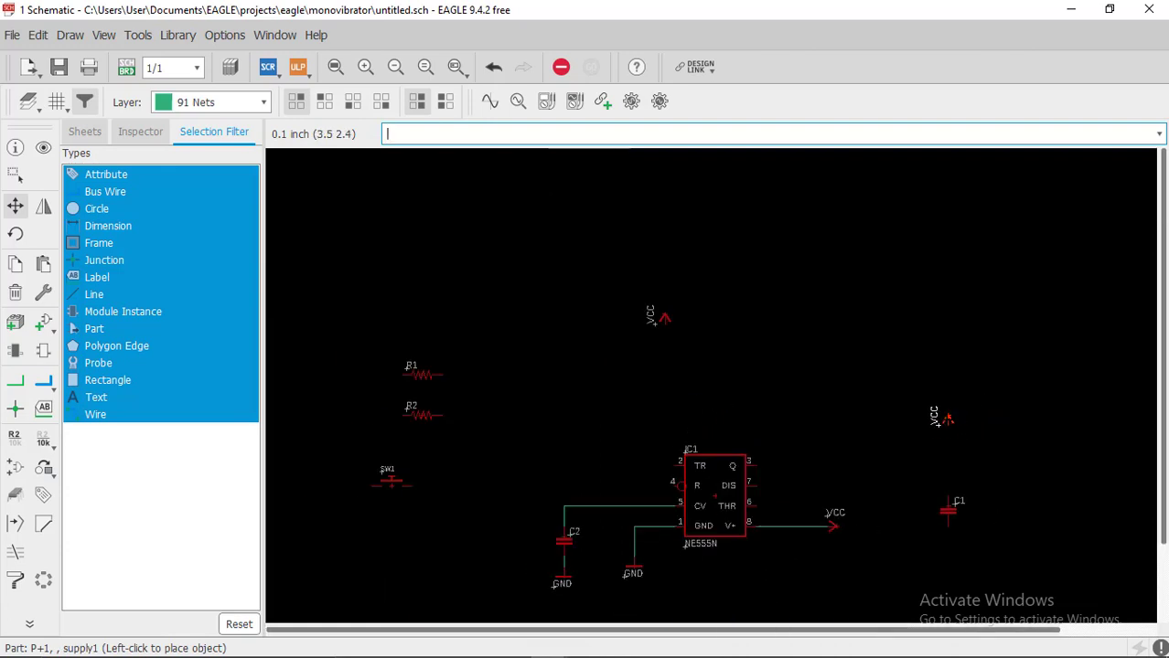
left_click(939, 419)
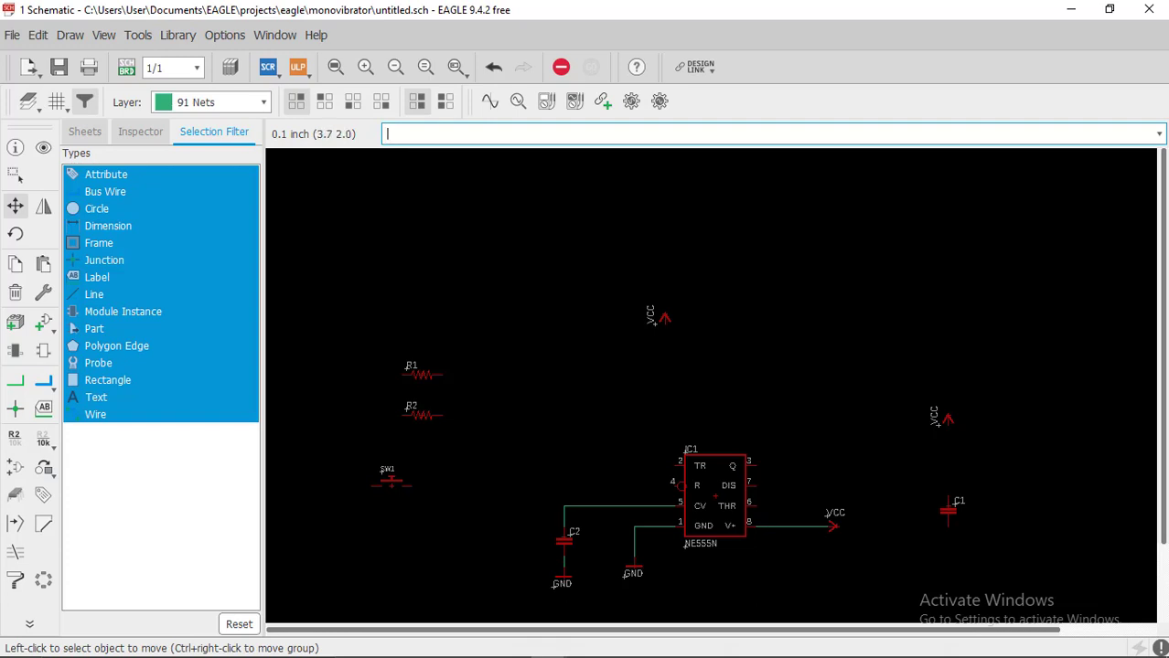
scroll(964, 459, "up", 6)
scroll(914, 429, "down", 2)
middle_click_drag(915, 427, 767, 293)
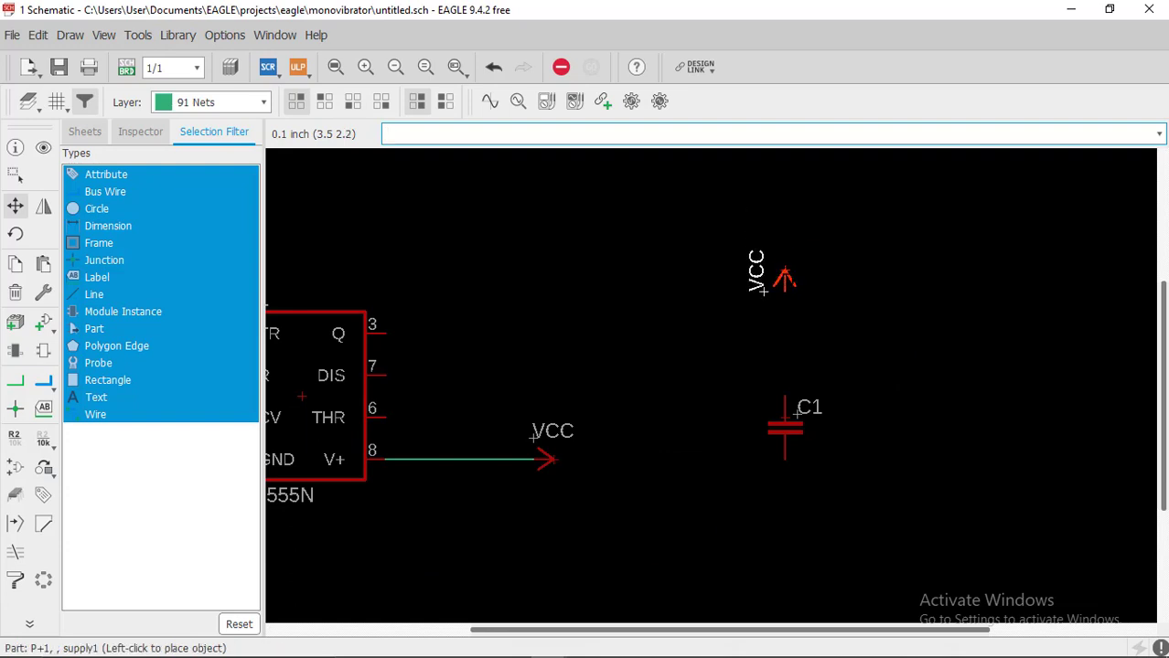
left_click(784, 277)
key("Escape")
Move the remaining free GND symbol to directly below C1, in line with its lower terminal
scroll(780, 388, "down", 3)
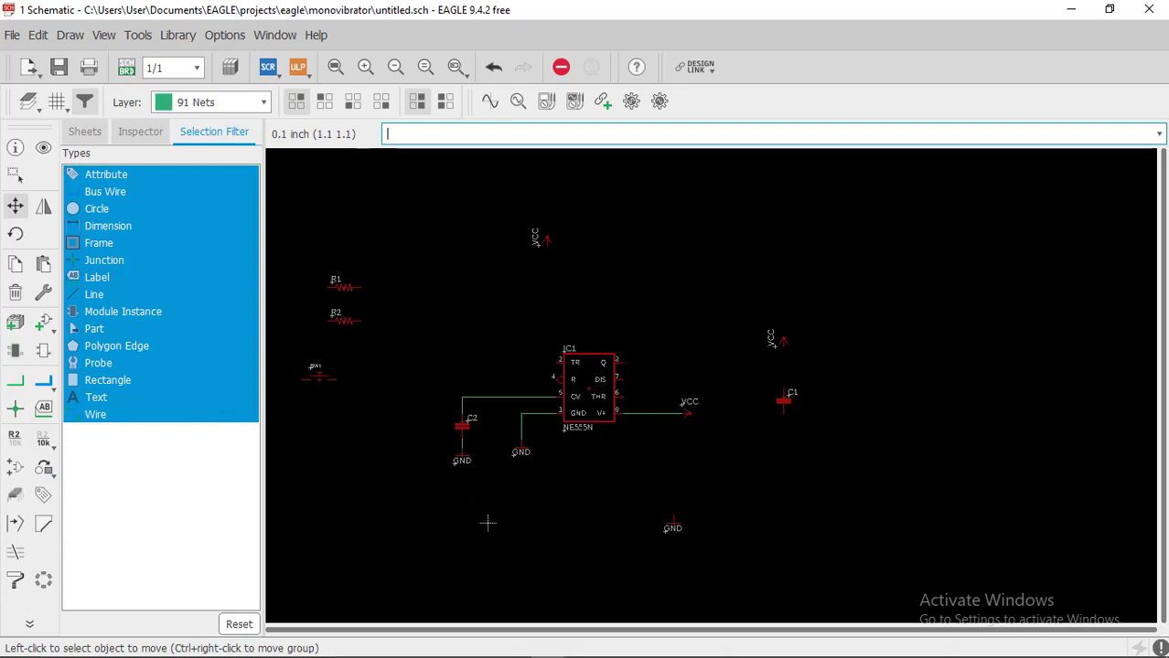
left_click(14, 207)
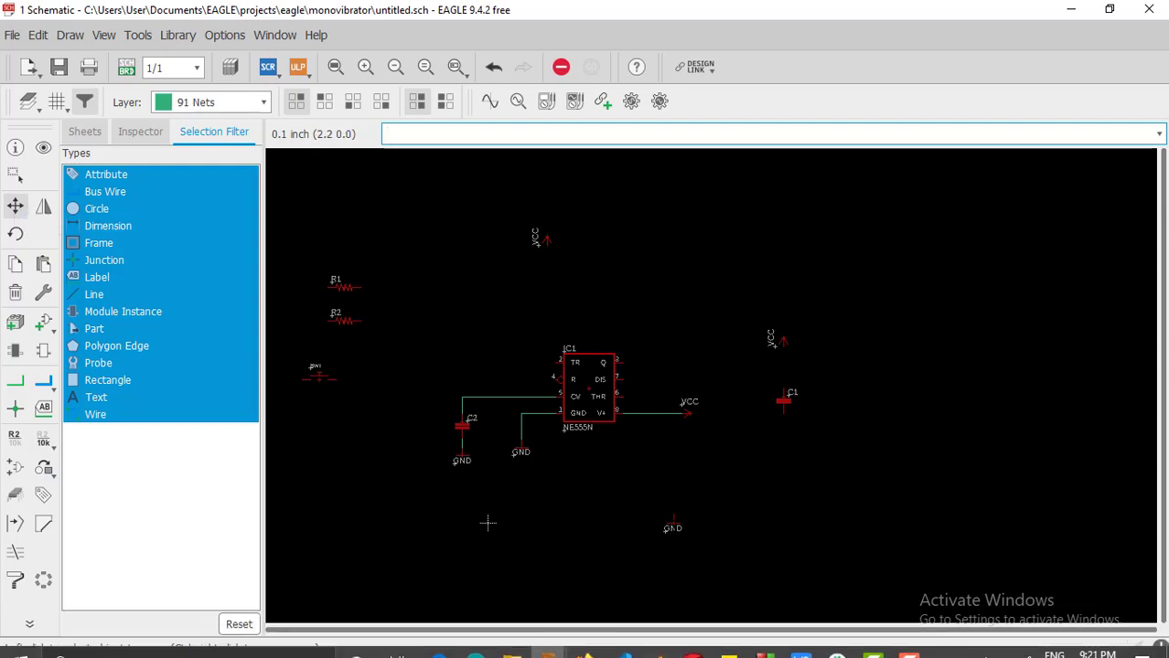
scroll(673, 523, "up", 5)
left_click(672, 526)
scroll(713, 540, "down", 5)
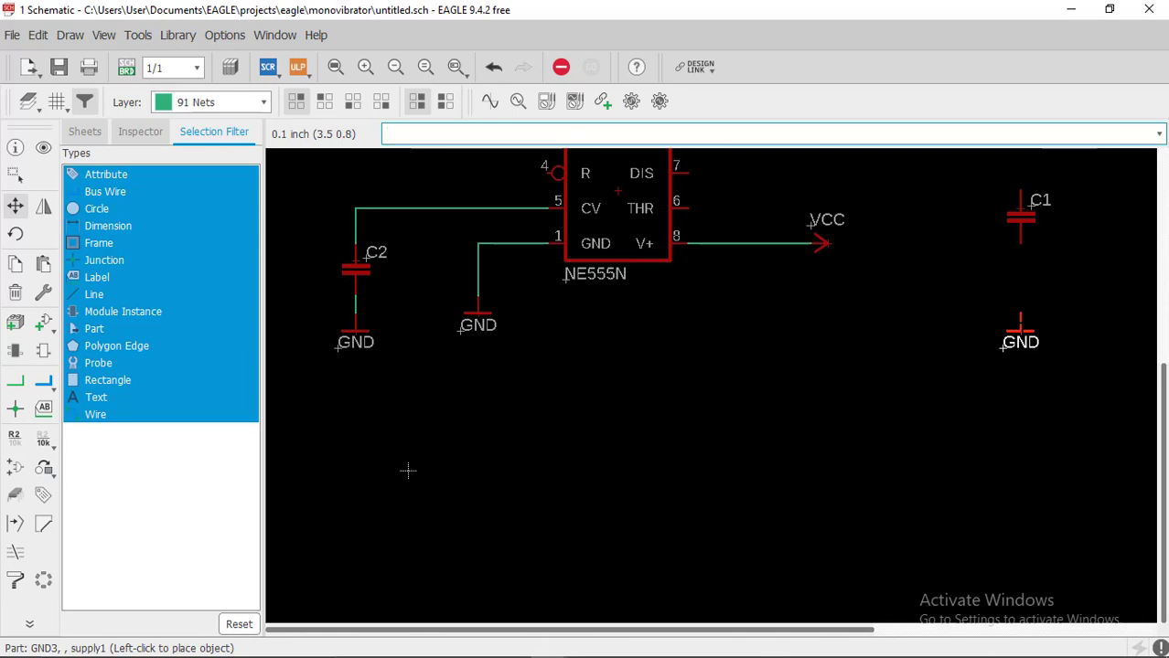
left_click(408, 471)
scroll(823, 348, "up", 4)
scroll(823, 347, "down", 6)
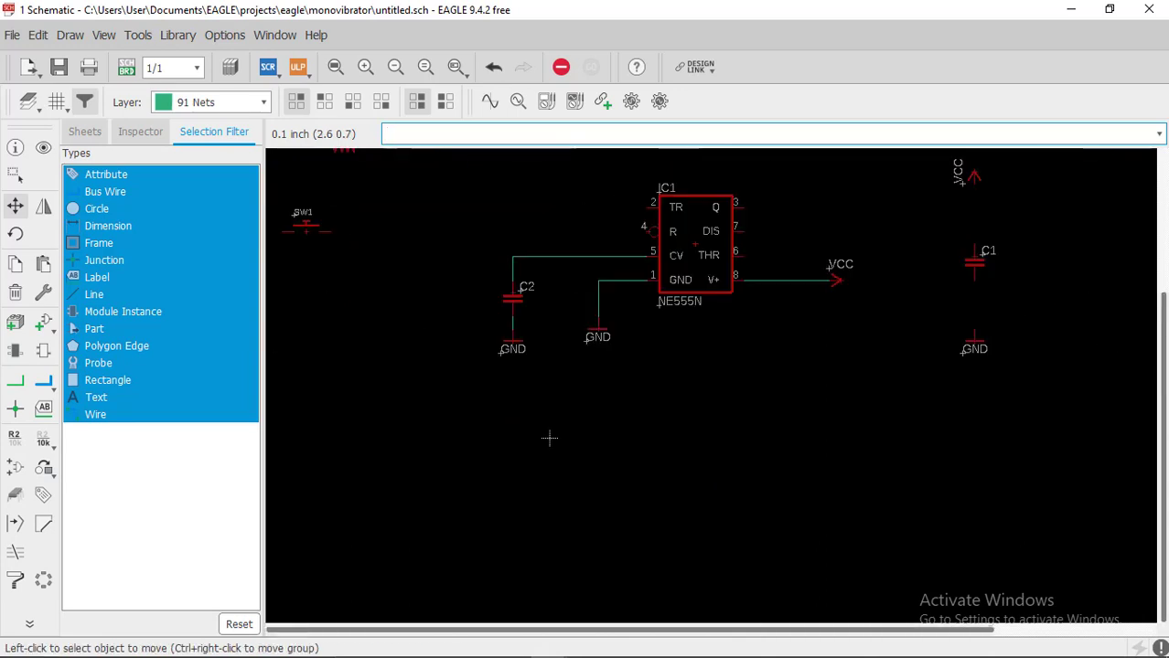
Connect C1's upper terminal to the VCC symbol and its lower terminal to the GND symbol with straight nets
middle_click_drag(549, 438, 379, 494)
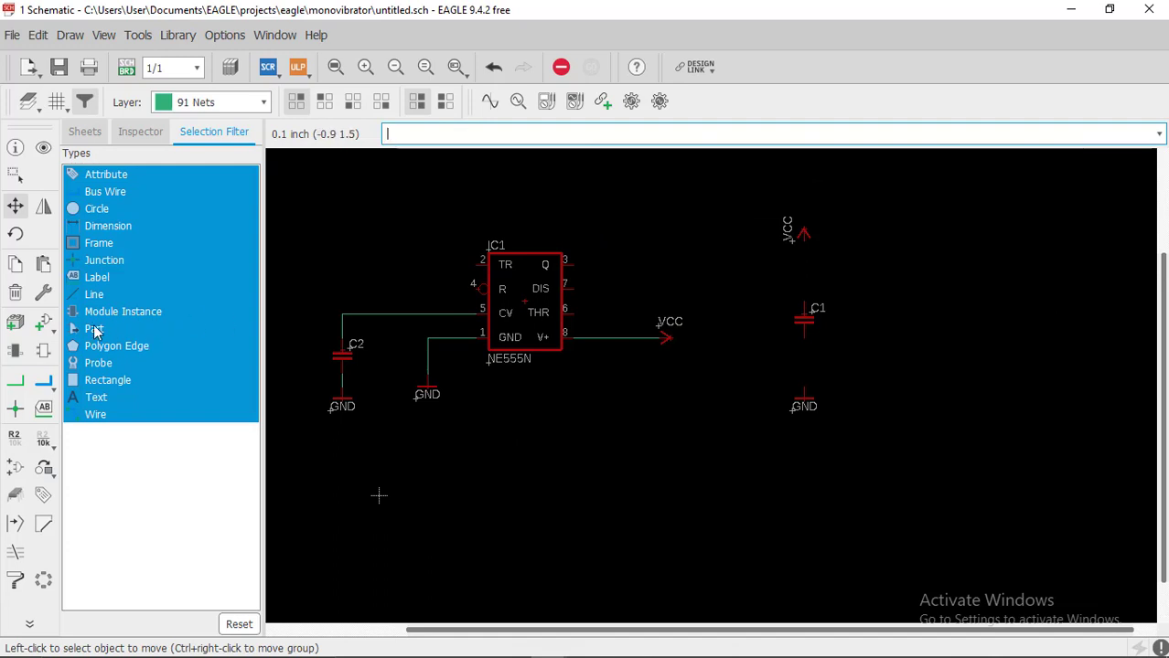
left_click(20, 382)
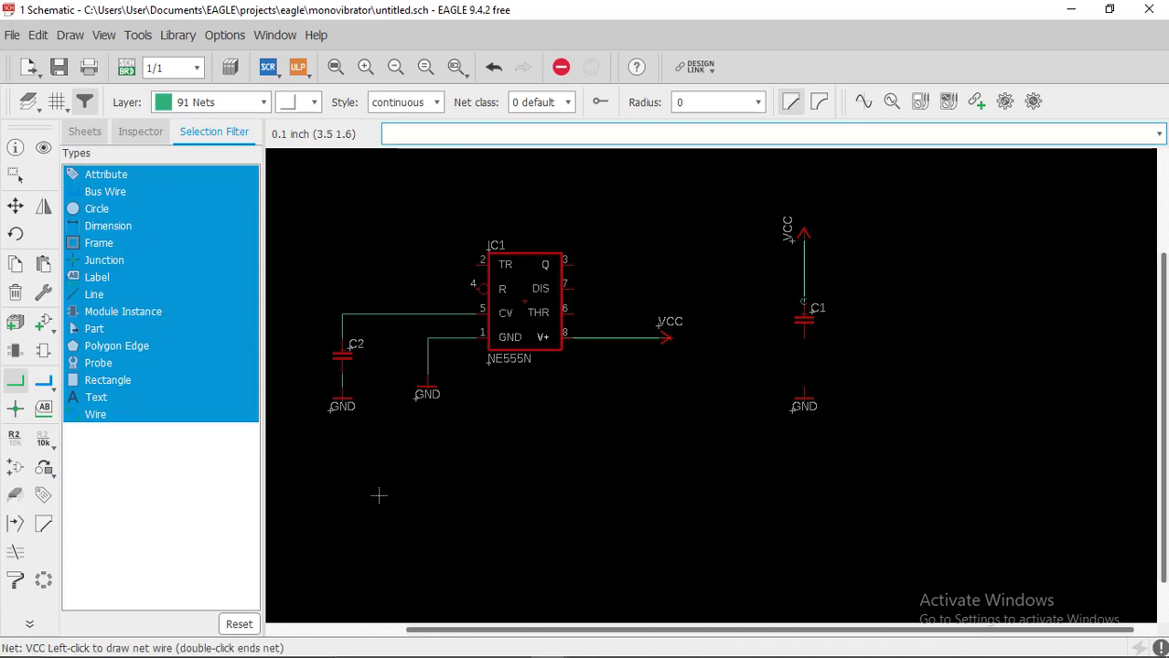
left_click(804, 302)
left_click(804, 339)
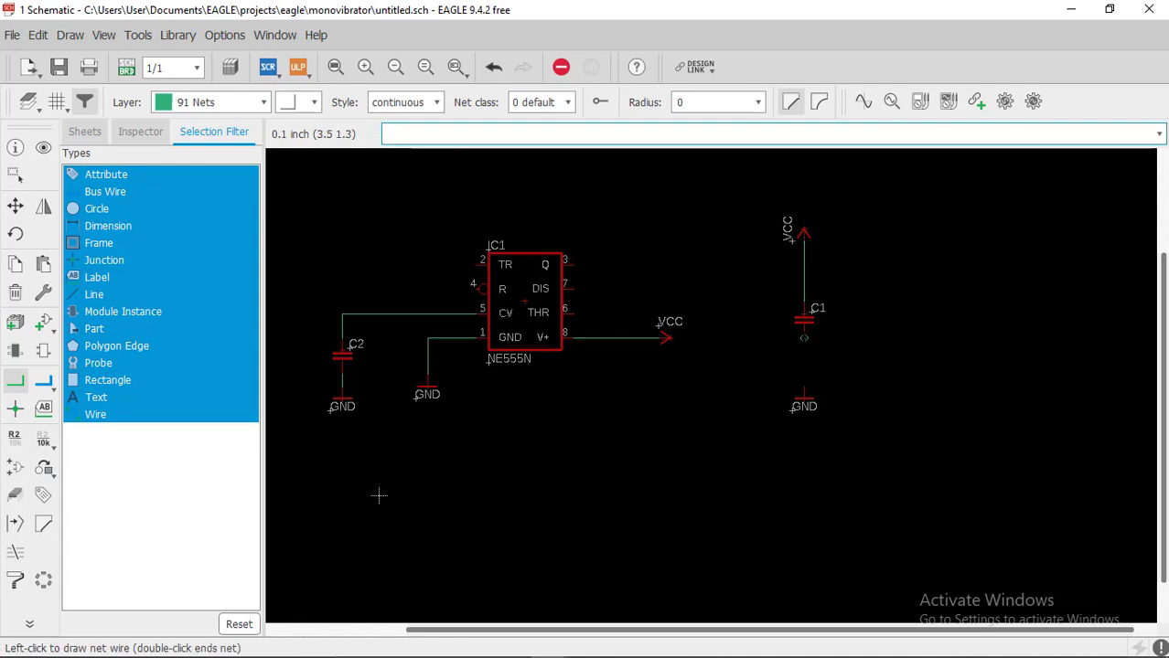
left_click(804, 388)
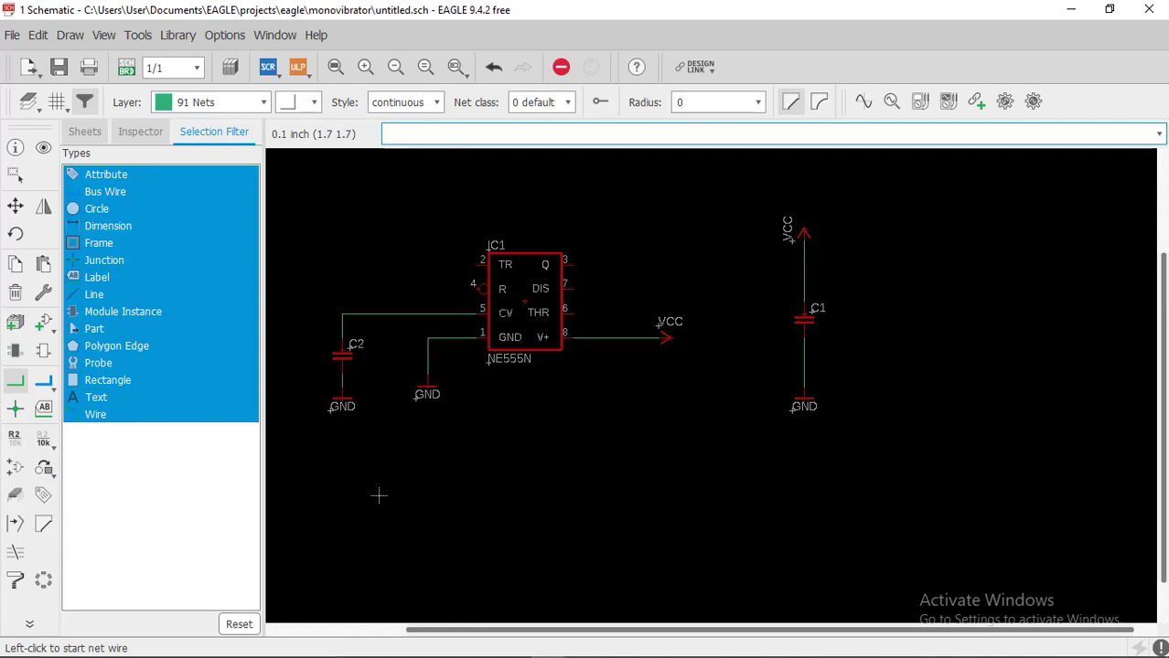
Wire DIS pin 7 to the vertical net above C1 and join THR pin 6 to that DIS net
left_click(566, 289)
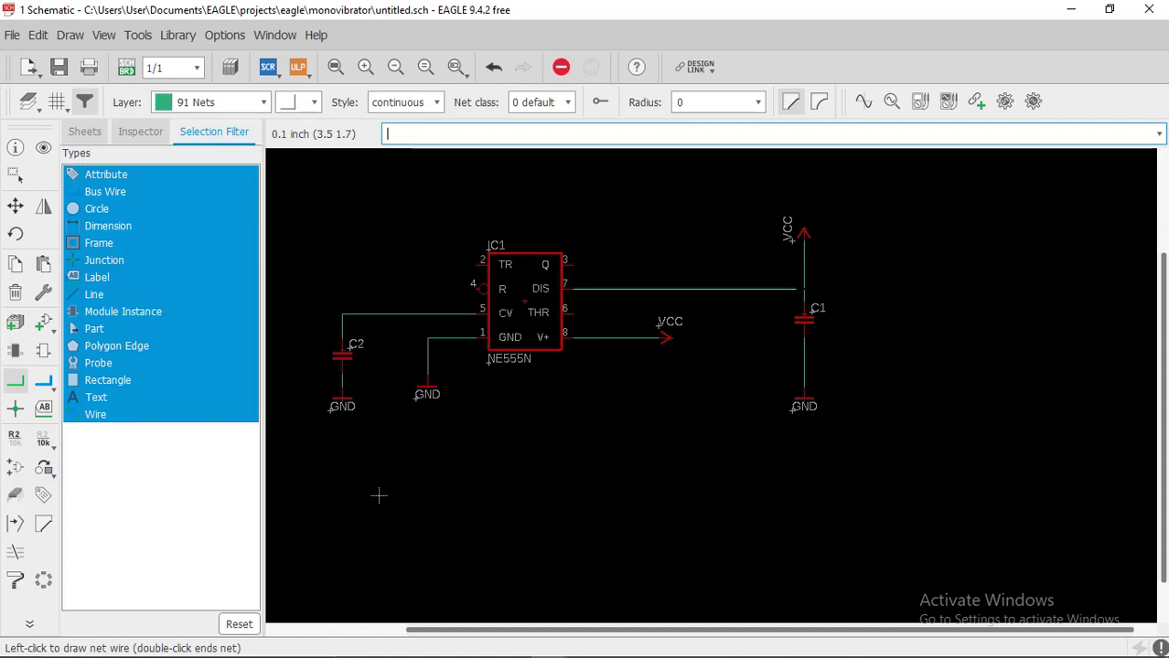
left_click(803, 289)
left_click(574, 313)
left_click(622, 289)
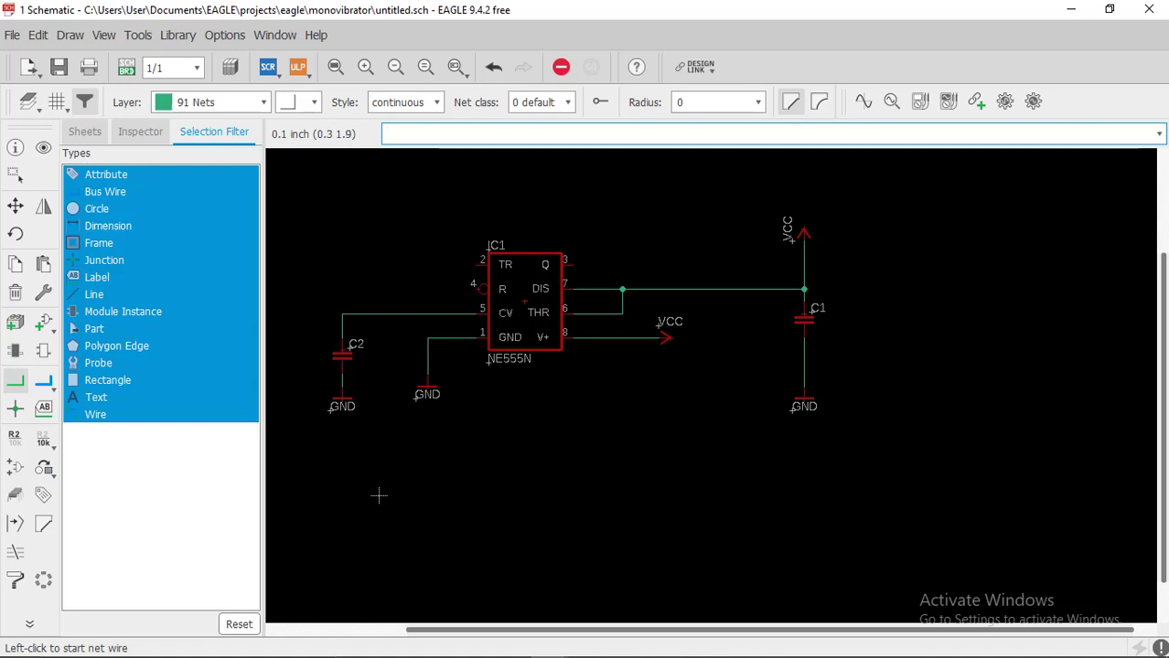
Break the vertical net between the VCC symbol and the junction above C1 by deleting its segment
middle_click_drag(378, 495, 690, 560)
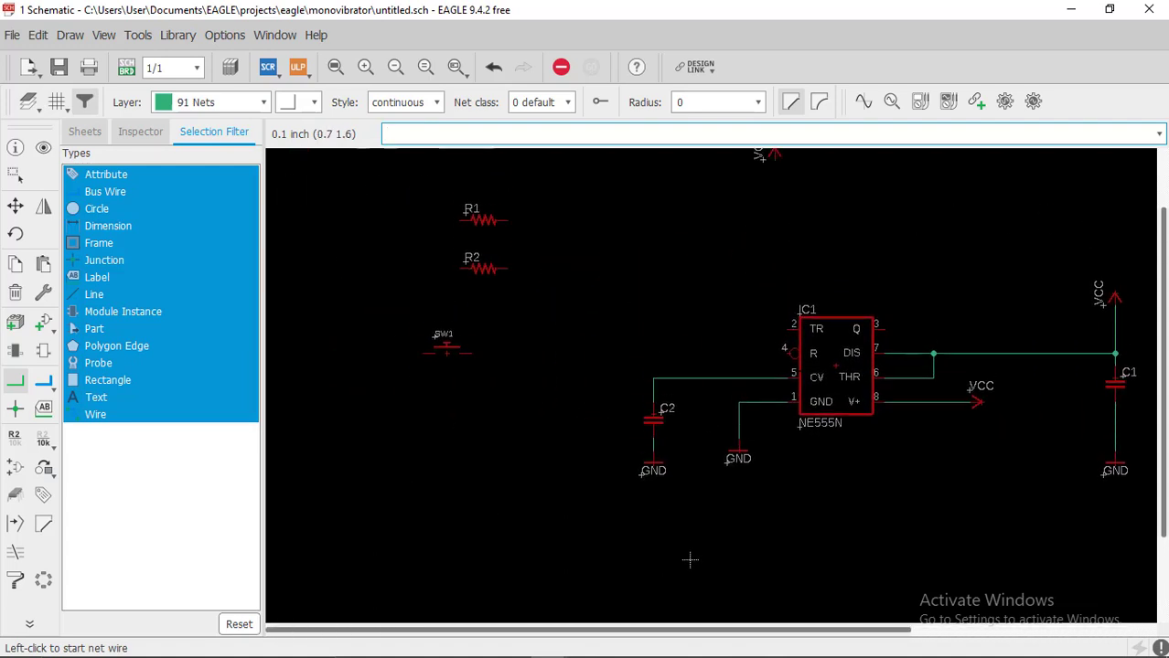
scroll(728, 514, "down", 1)
middle_click_drag(728, 514, 493, 533)
scroll(727, 329, "up", 4)
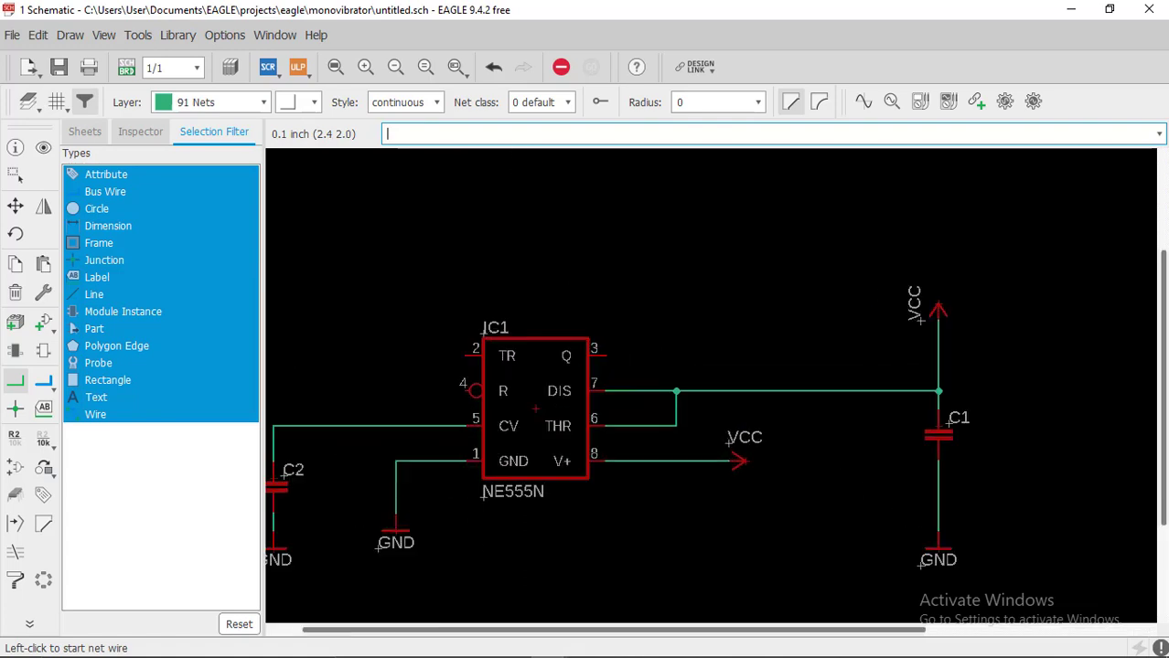
middle_click_drag(727, 329, 558, 274)
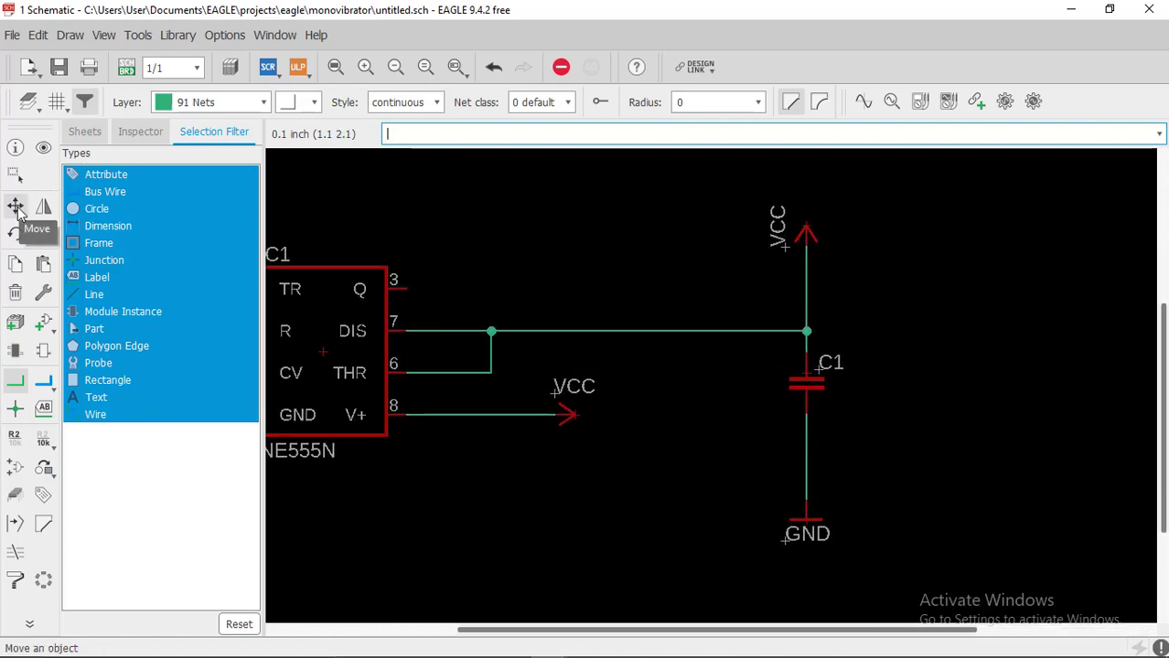
left_click(14, 293)
left_click(806, 293)
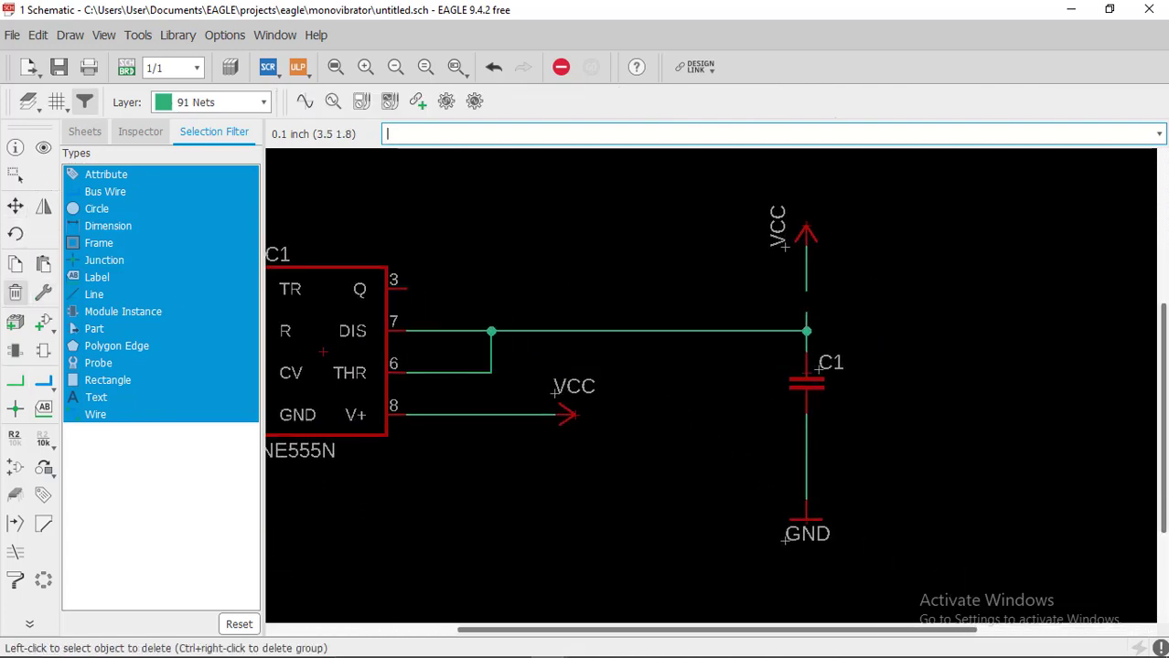
Move the VCC symbol above C1 further up, in line with the capacitor, to make room for a resistor
left_click(14, 207)
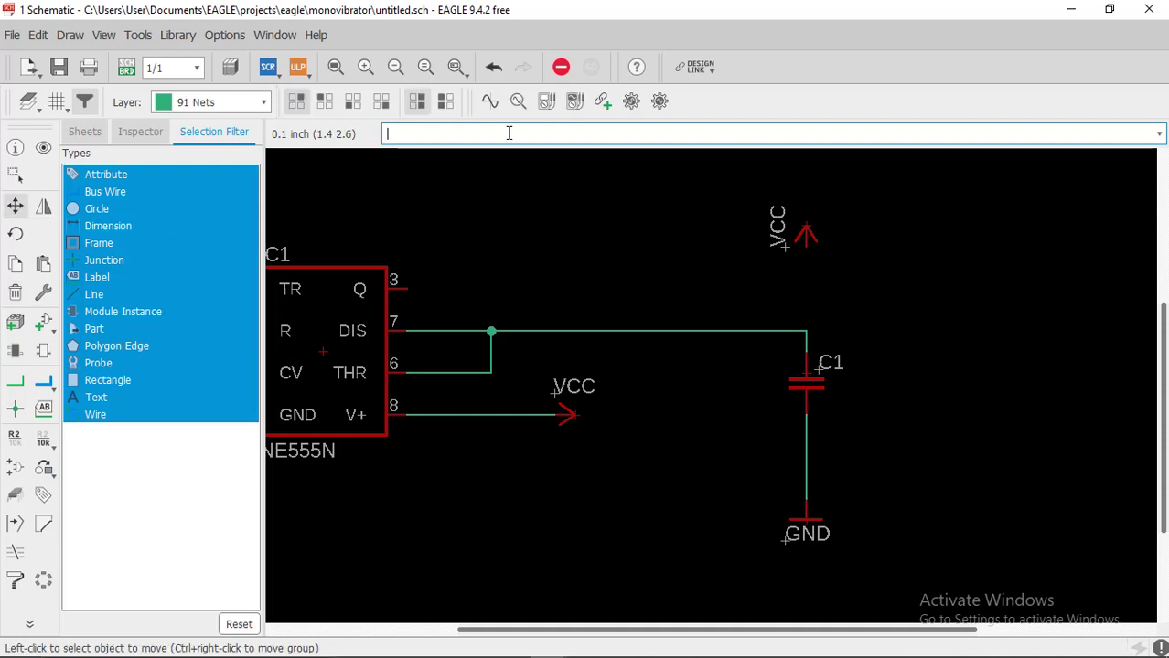
left_click(784, 240)
left_click(783, 203)
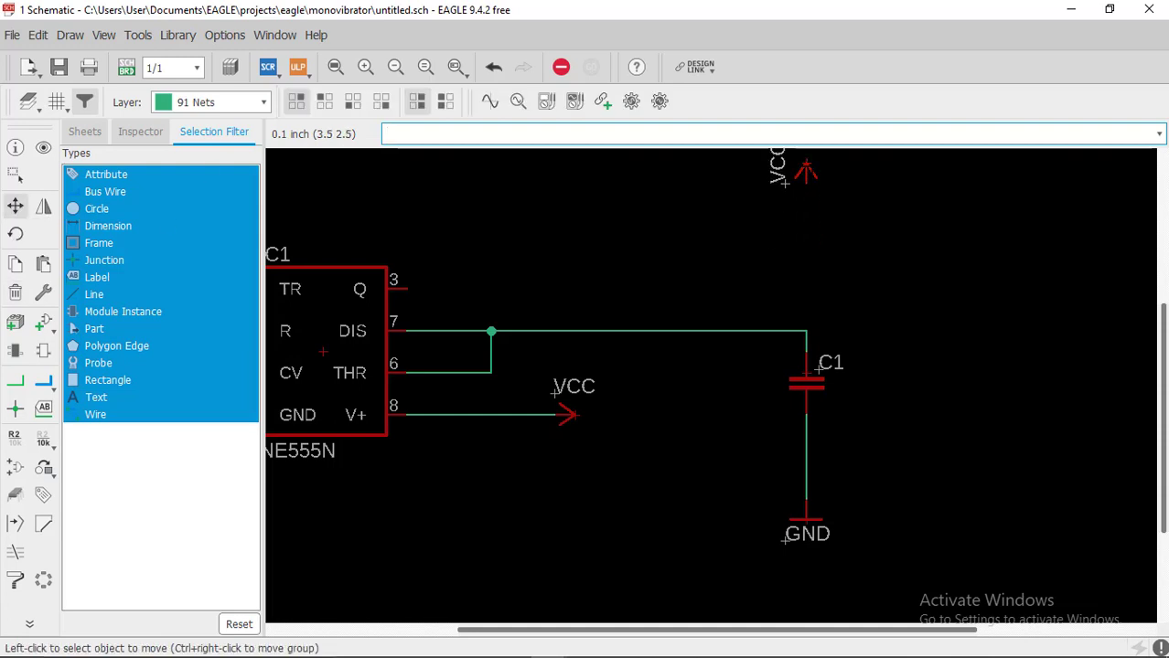
Shift resistor R2 slightly to the left, at the same height above SW1
middle_click_drag(279, 245, 704, 307)
scroll(612, 275, "down", 5)
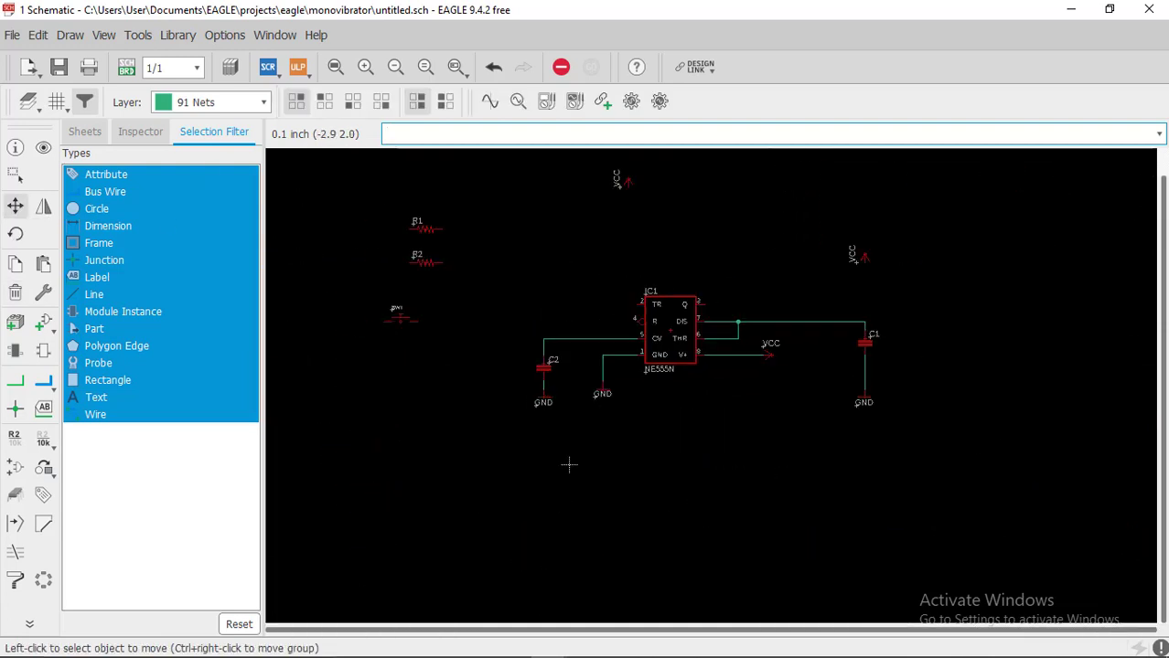
scroll(425, 244, "up", 6)
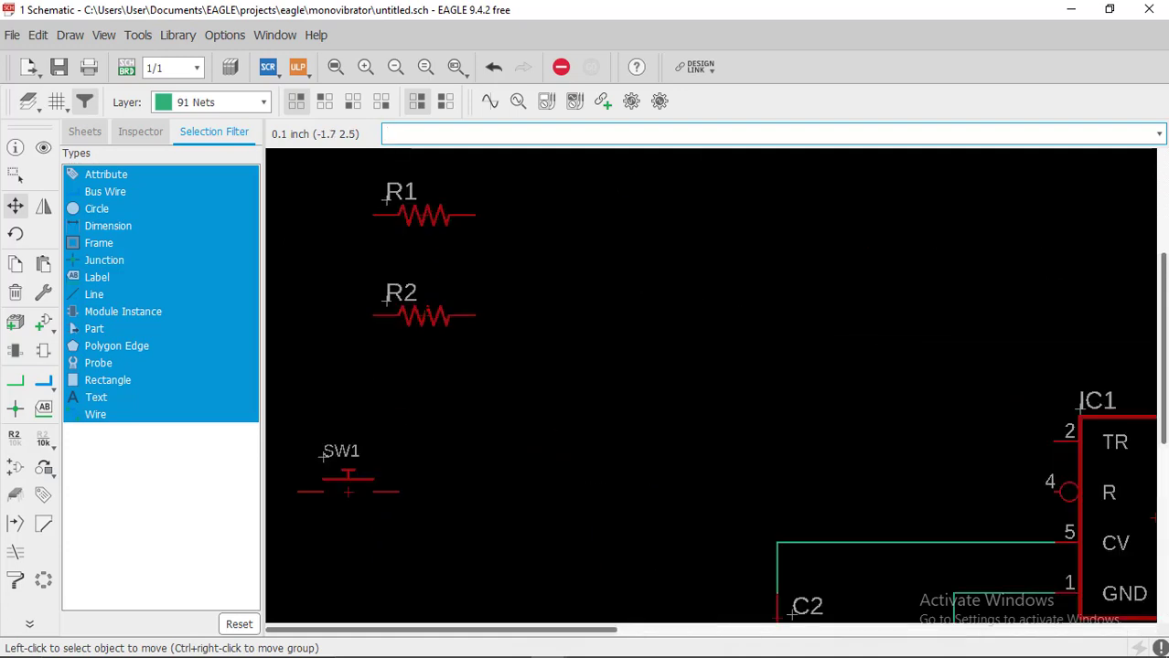
left_click(423, 314)
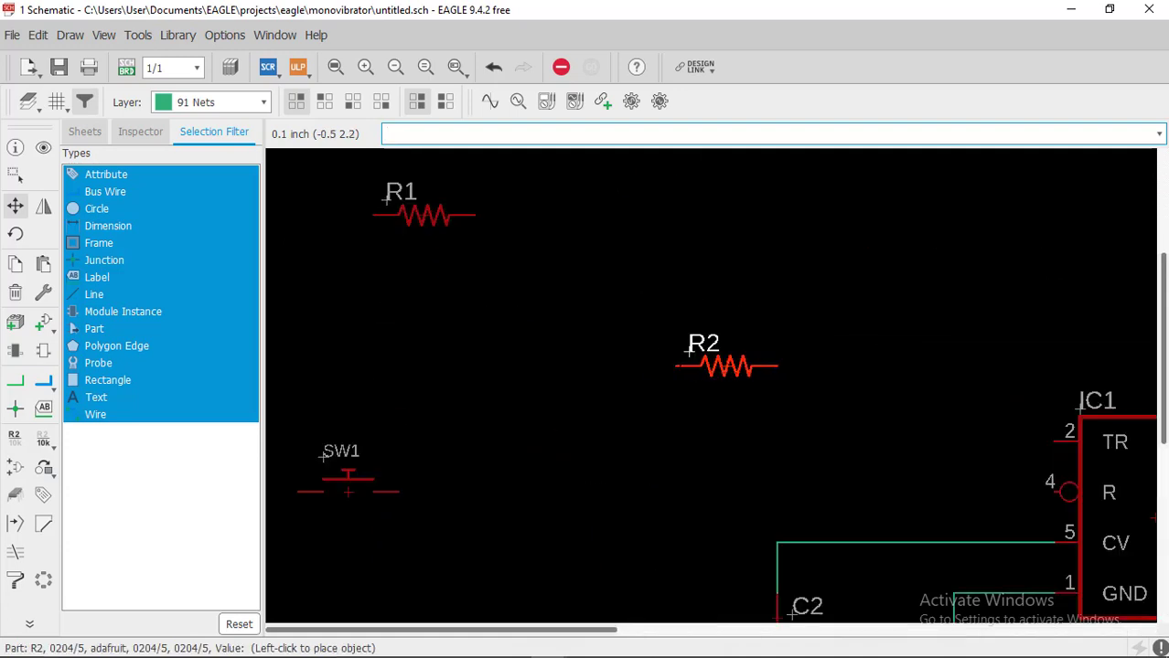
left_click(373, 315)
Move resistor R1 between the VCC symbol and C1, rotated upright and in line with both
left_click(424, 216)
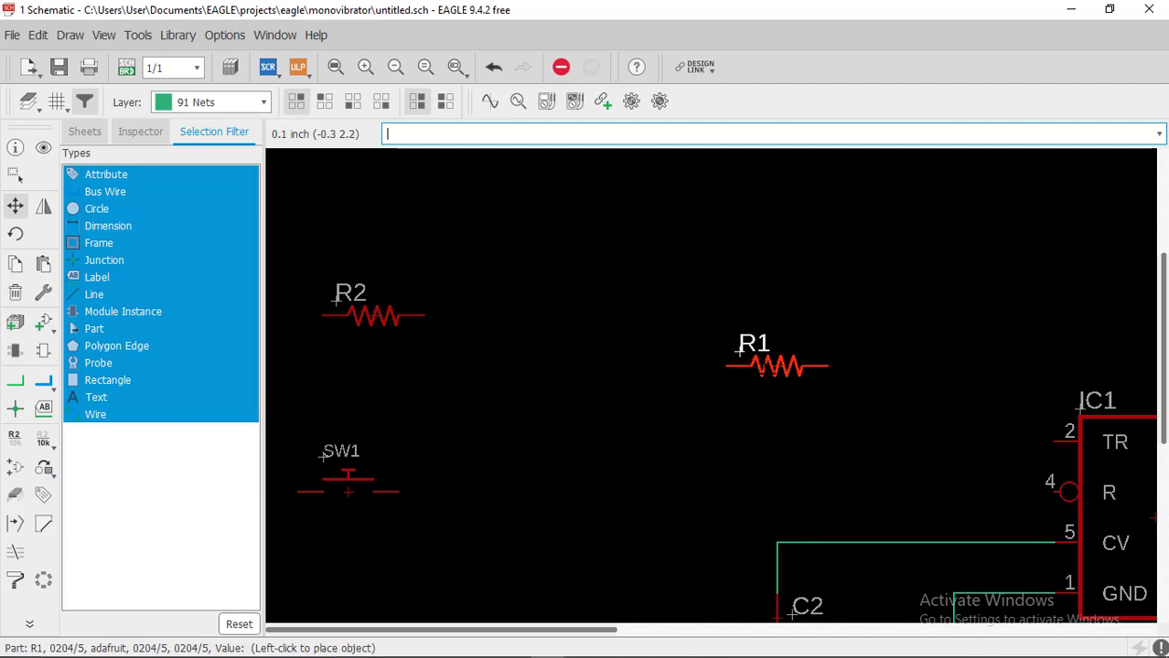
scroll(773, 365, "down", 4)
scroll(823, 348, "down", 1)
middle_click_drag(834, 352, 499, 350)
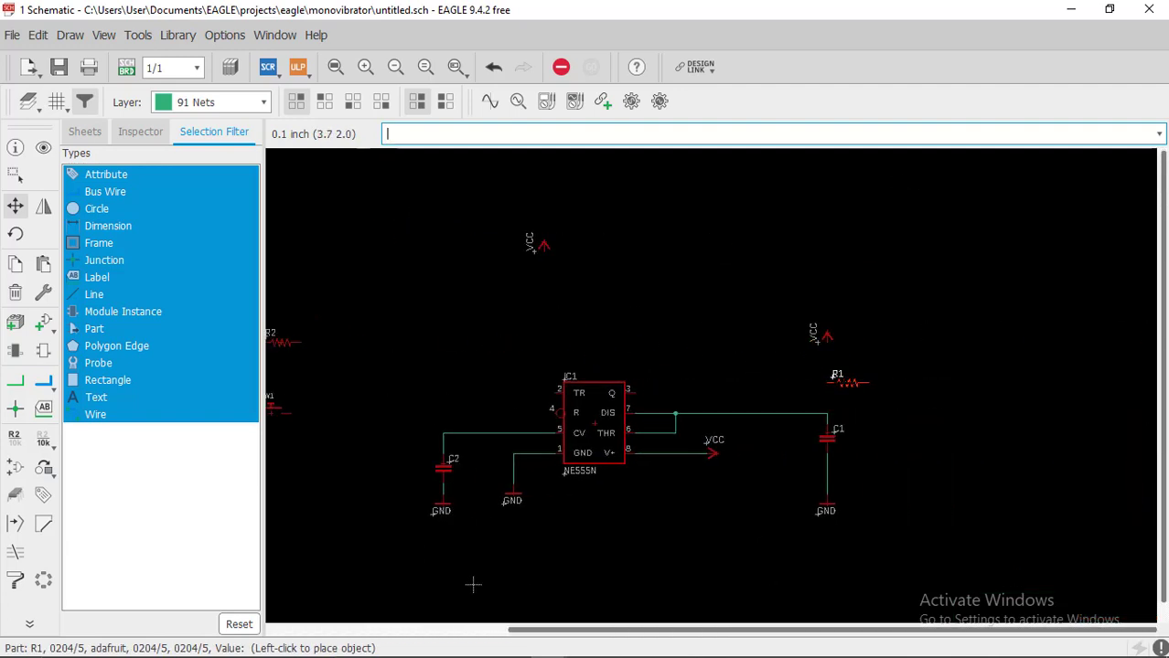
right_click(846, 382)
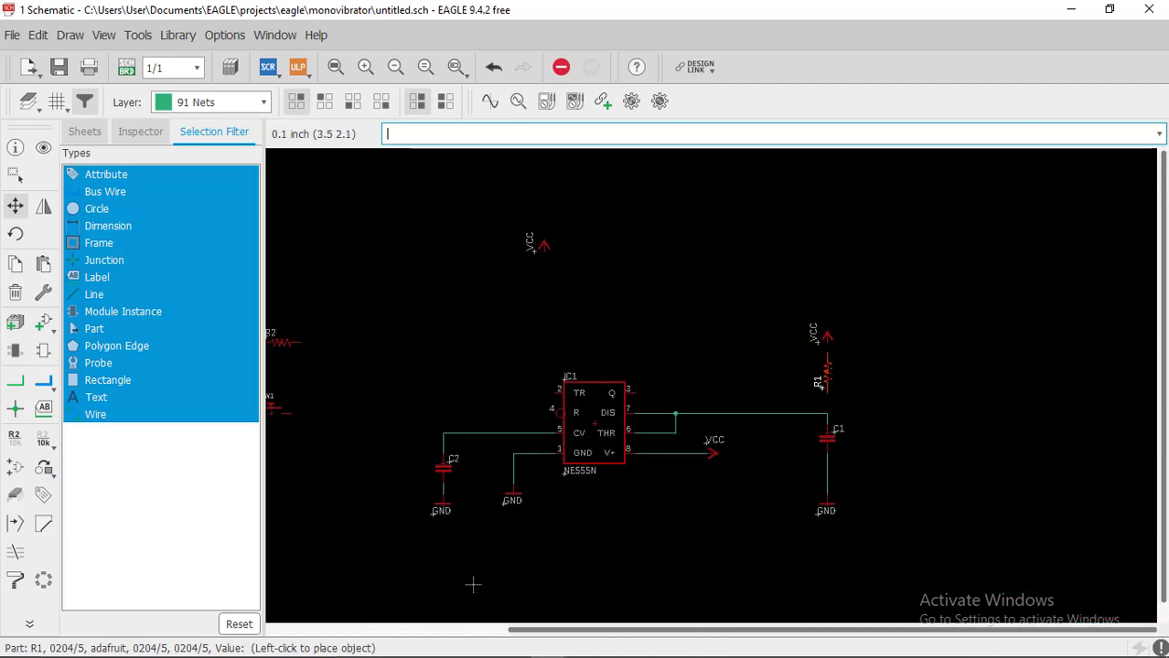
left_click(825, 374)
Wire R1's lower terminal to the DIS net above C1 and its upper terminal to the VCC symbol
scroll(826, 374, "up", 4)
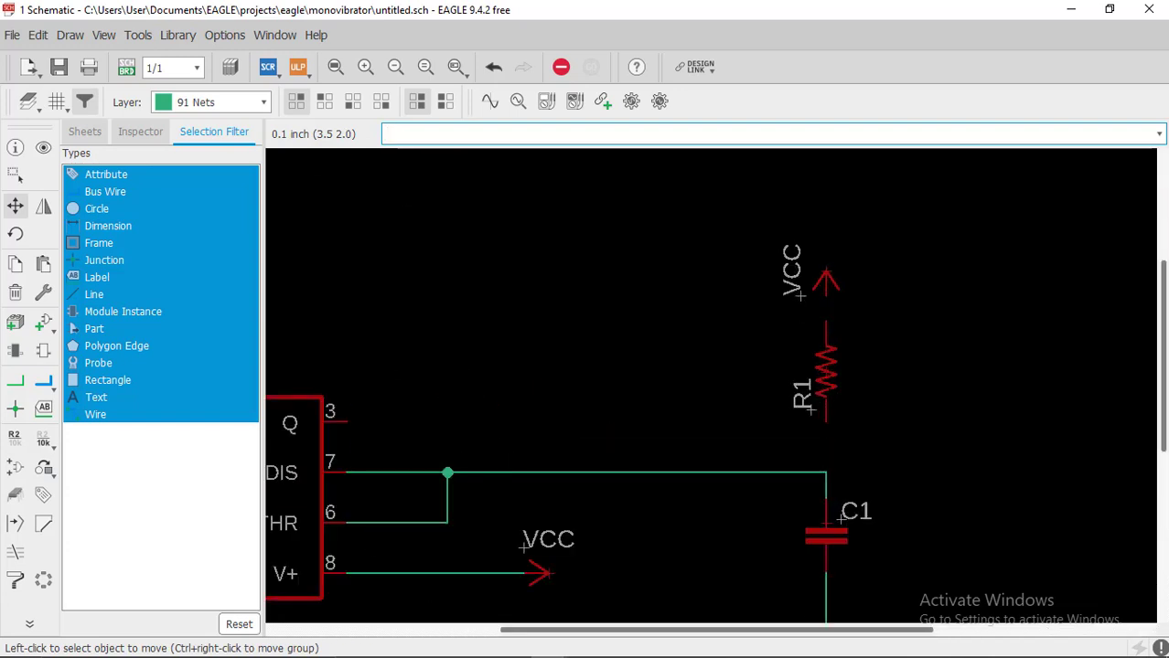
middle_click_drag(777, 373, 669, 356)
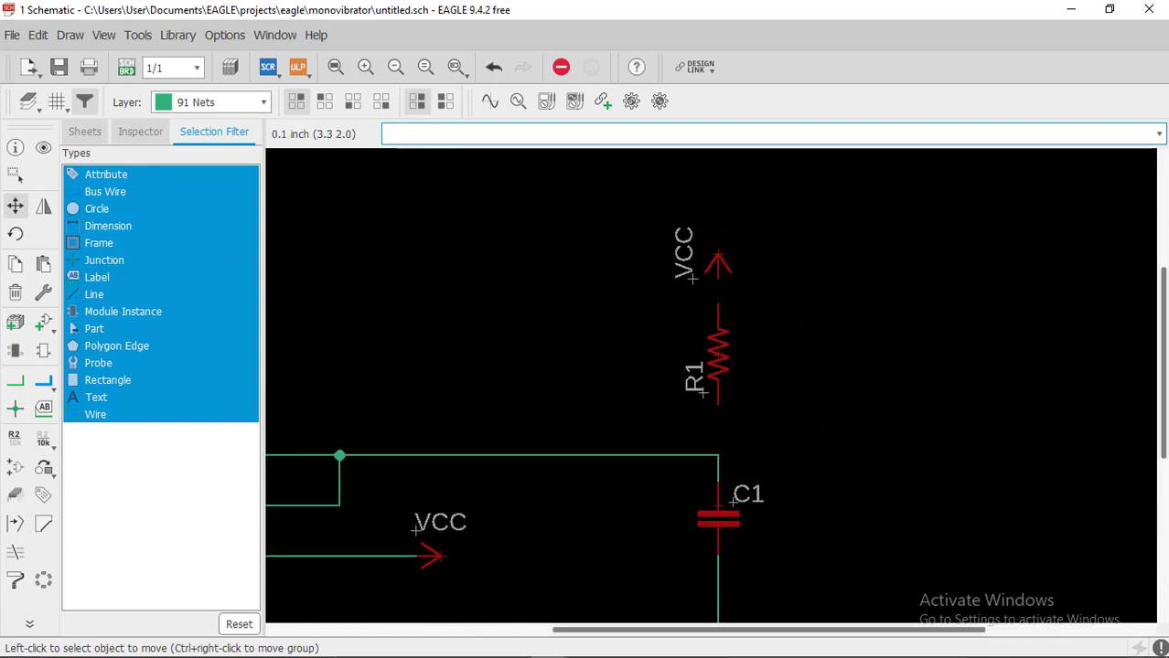
left_click(14, 378)
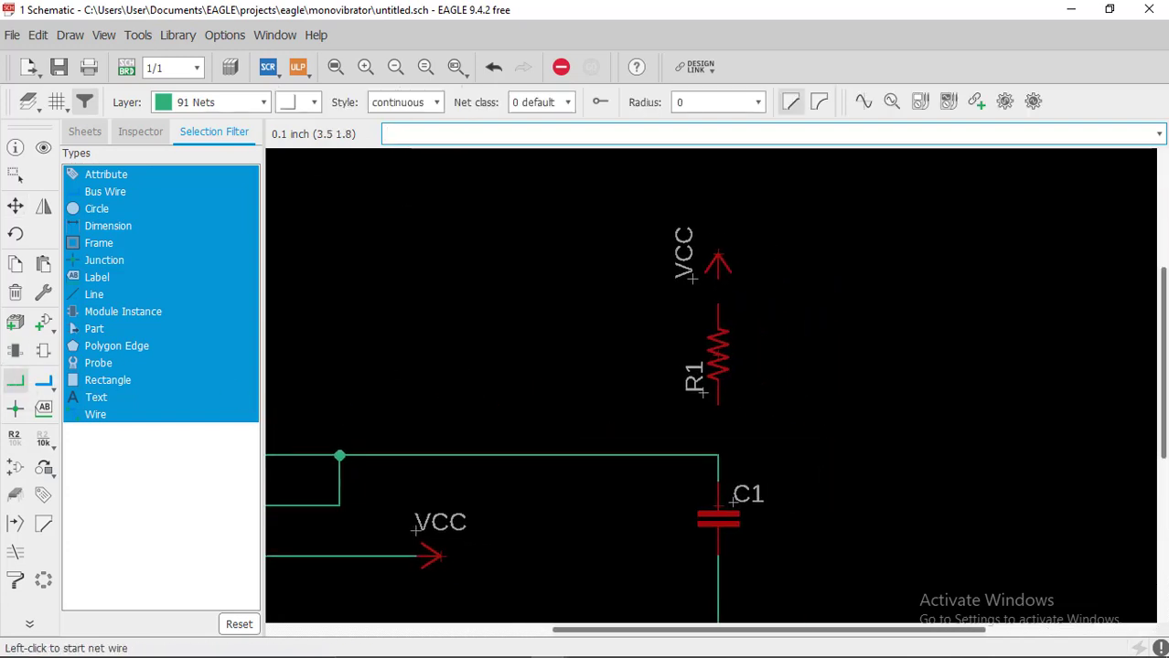
left_click(718, 403)
left_click(718, 455)
left_click(718, 304)
left_click(718, 276)
scroll(731, 372, "down", 1)
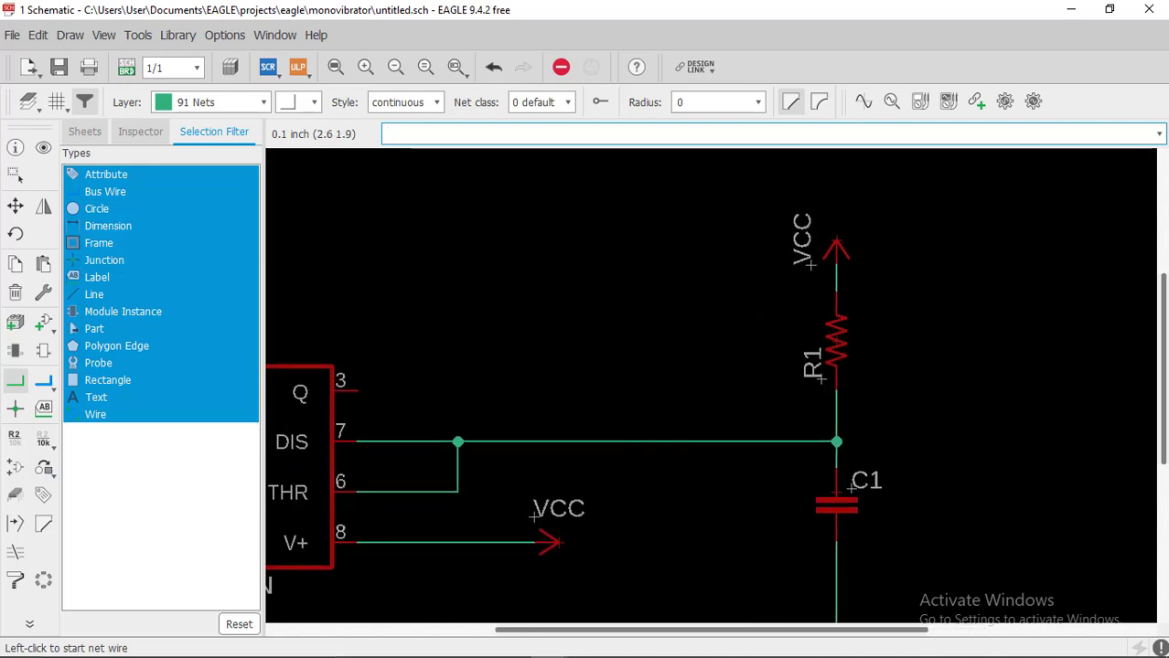
Group the VCC, R1, C1 and GND column and move it left, closer to the 555 timer
scroll(731, 372, "down", 2)
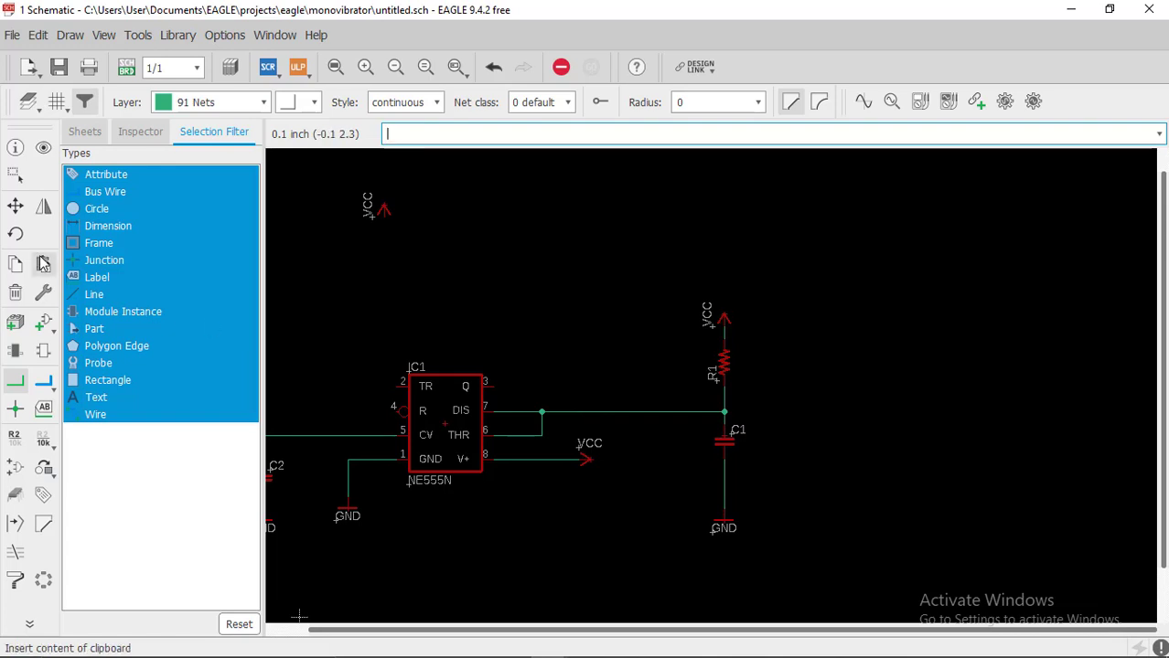
left_click(15, 176)
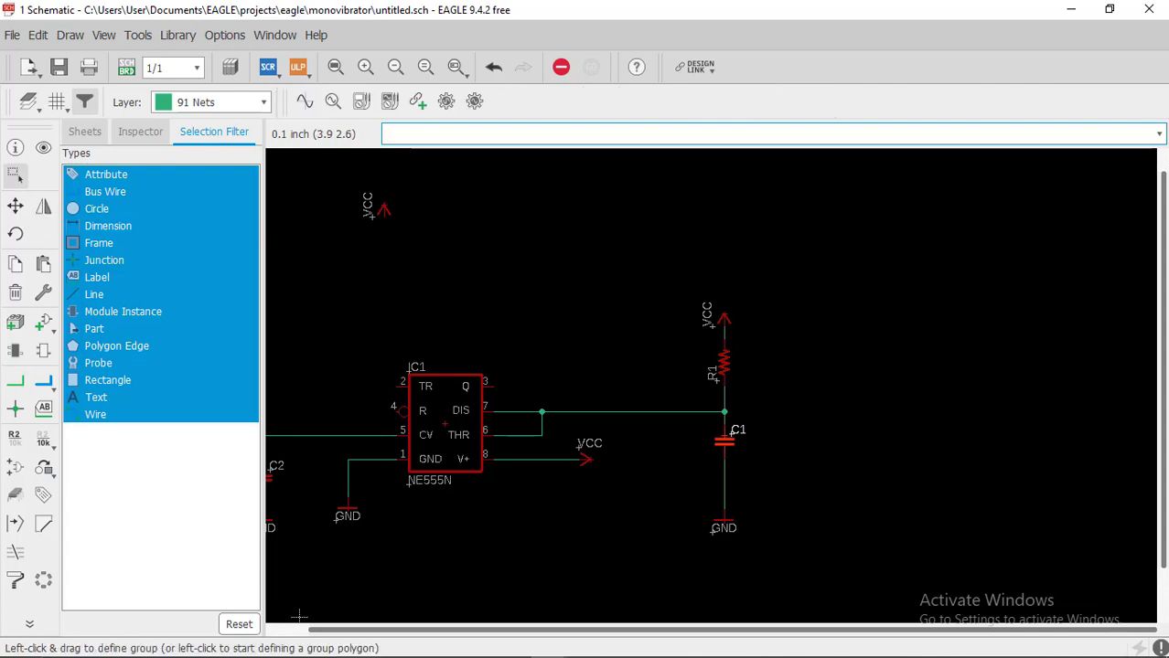
left_click_drag(768, 289, 686, 585)
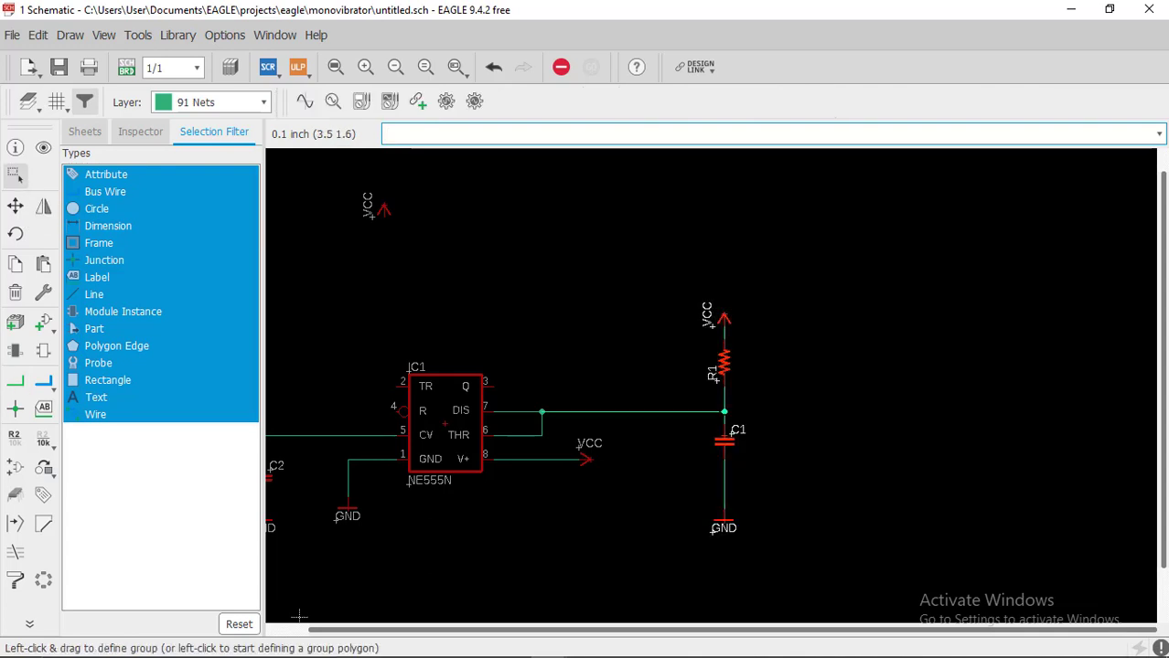
left_click_drag(724, 411, 664, 412)
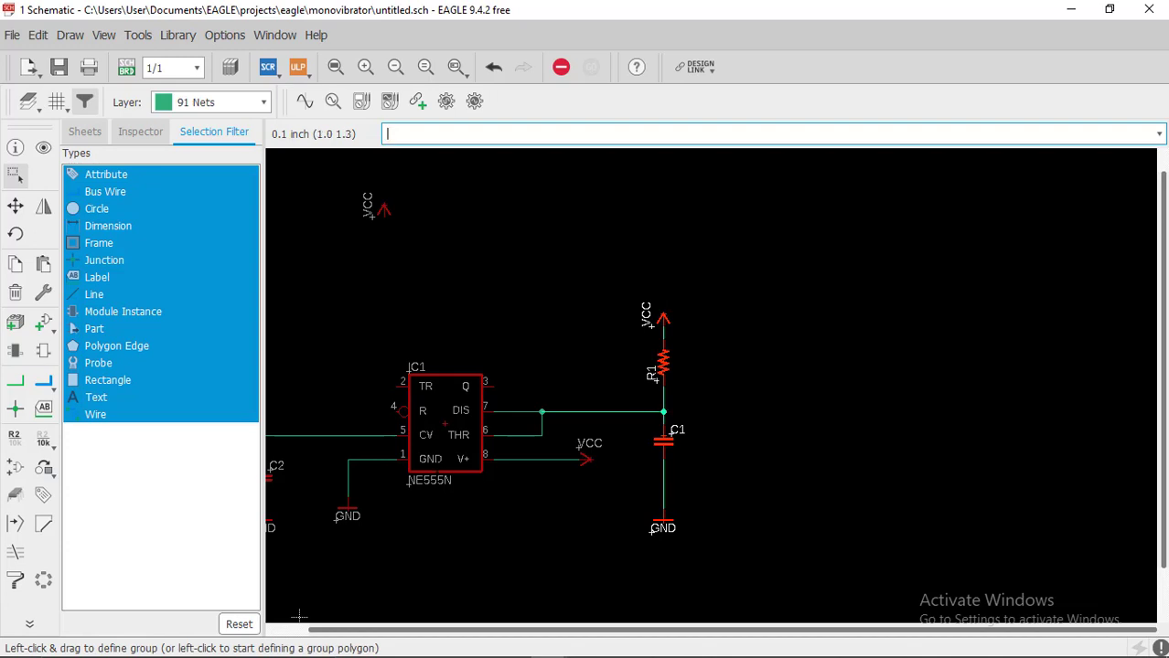
scroll(332, 595, "down", 1)
scroll(332, 595, "down", 1)
middle_click_drag(332, 595, 504, 499)
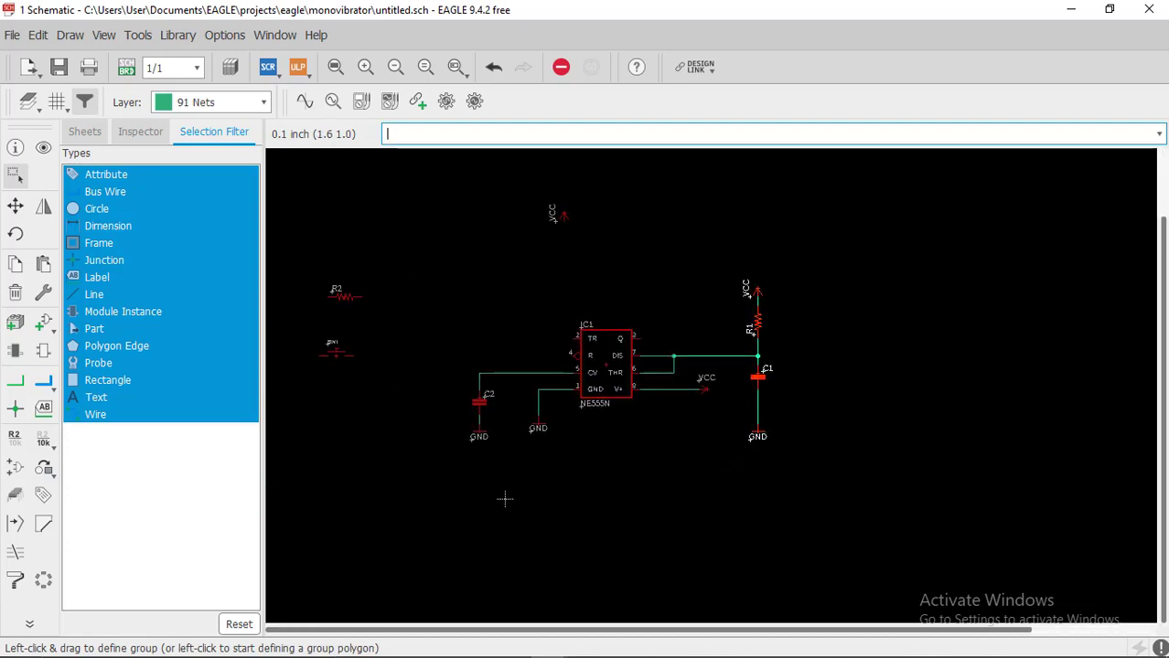
left_click(505, 499)
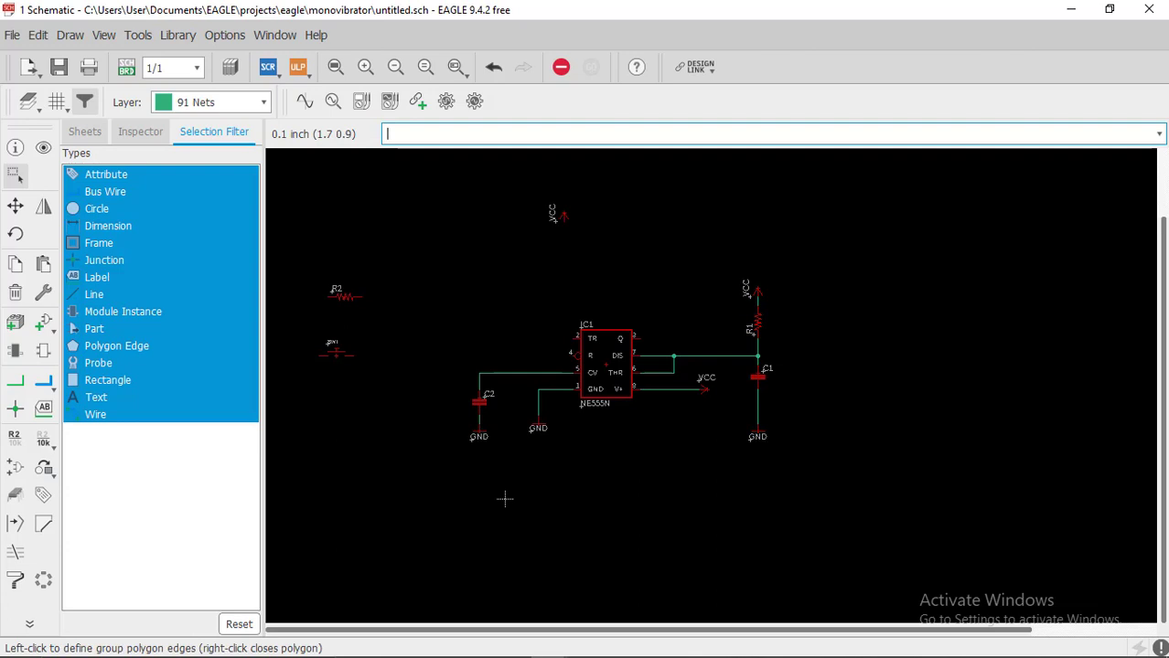
Route a net from TR pin 2 down around the underside of the timer to the V+ pin 8 net
scroll(483, 516, "up", 4)
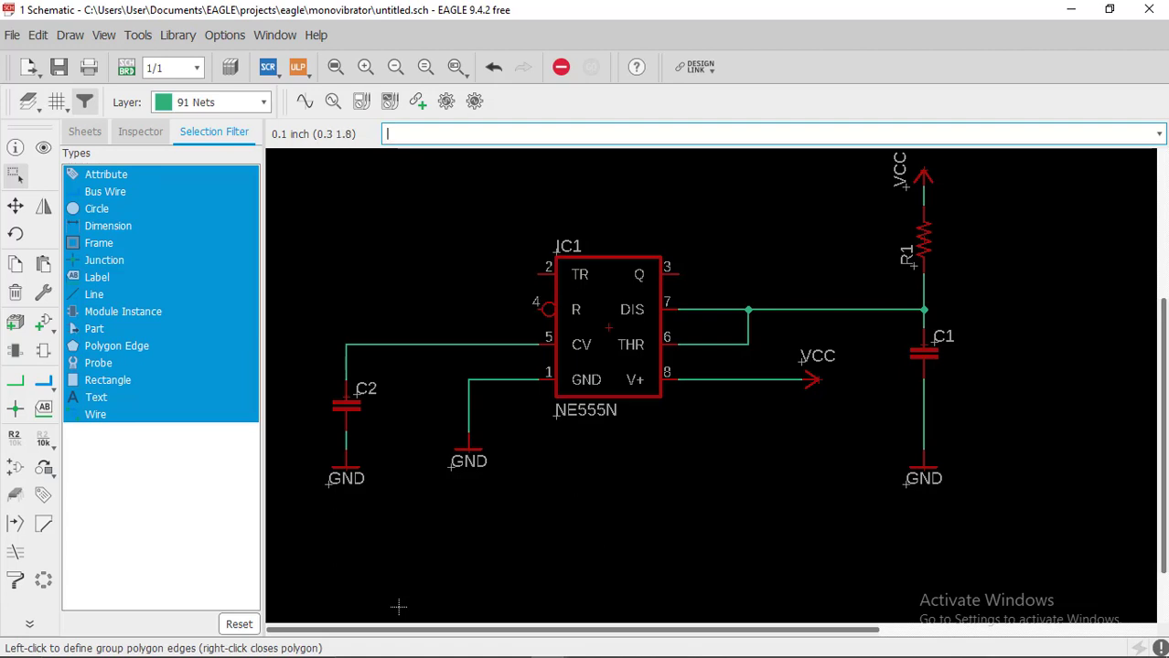
left_click(14, 382)
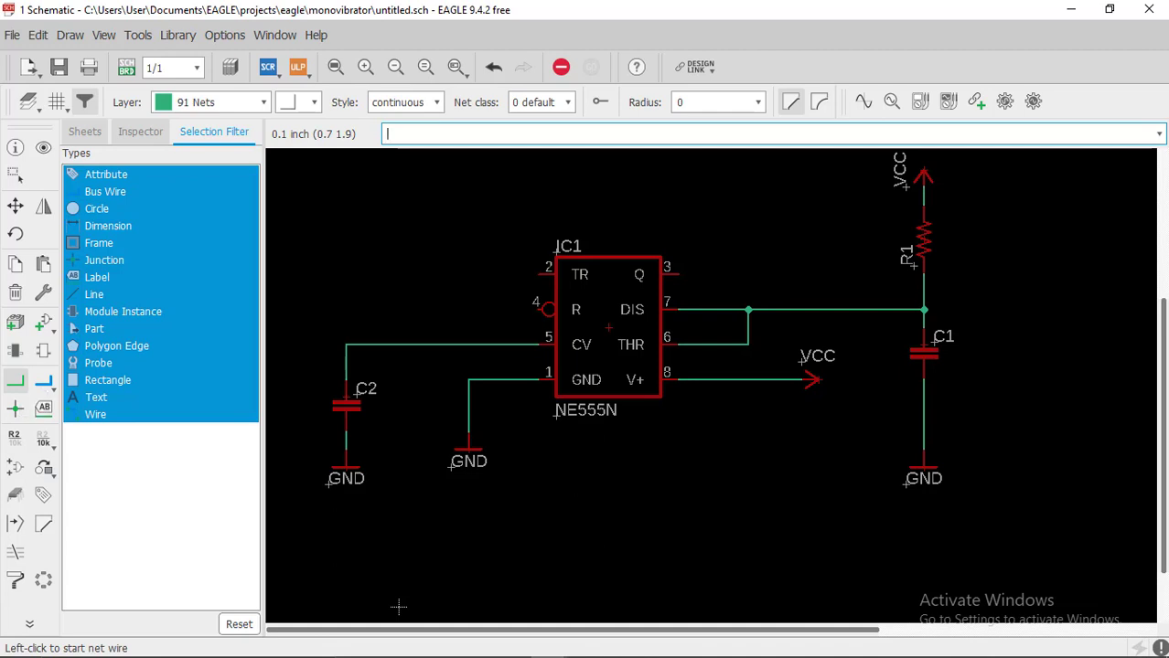
left_click(543, 274)
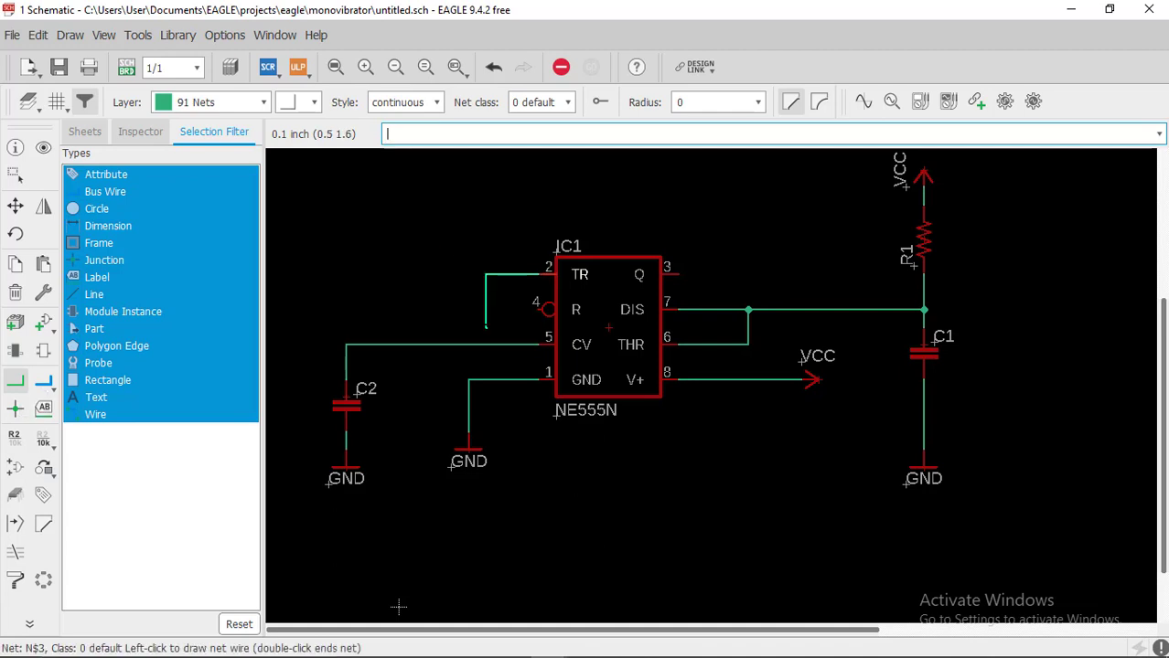
left_click(486, 431)
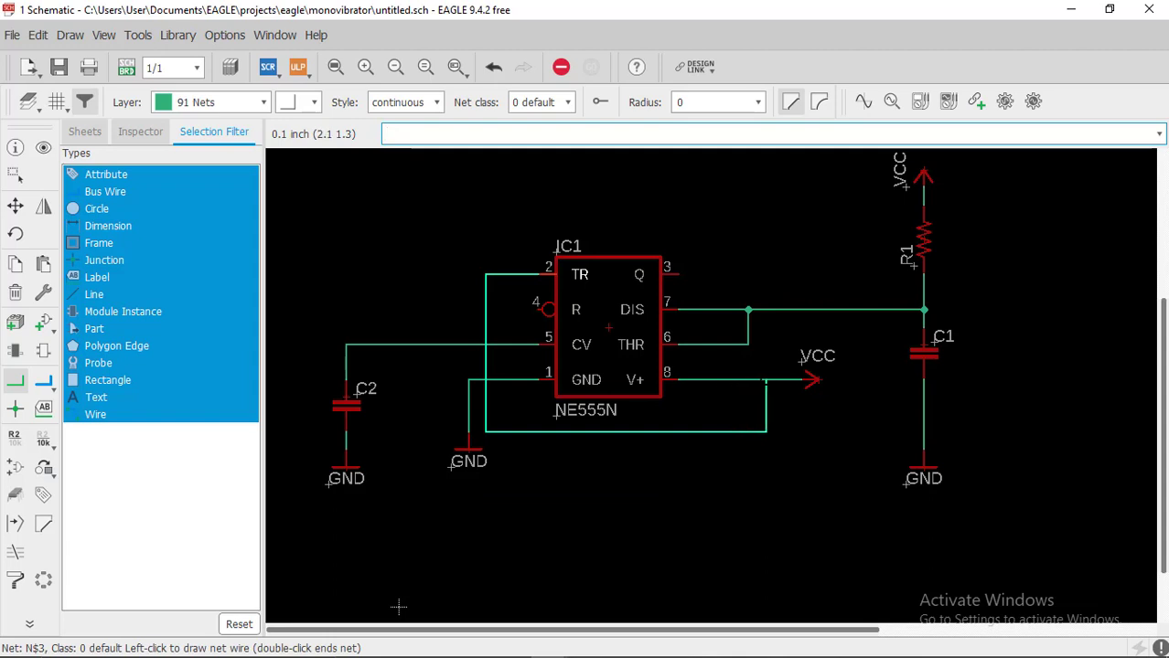
left_click(767, 379)
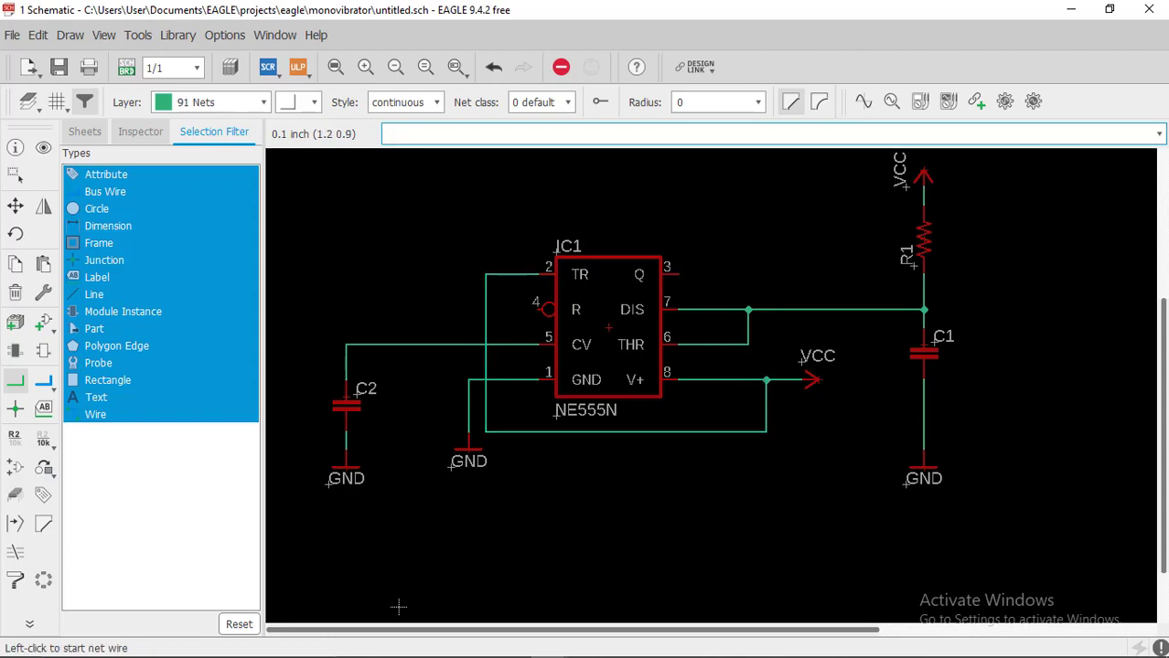
Move pin 1's GND symbol and its net corner left, then lower the symbol level with C2's GND symbol
left_click(19, 210)
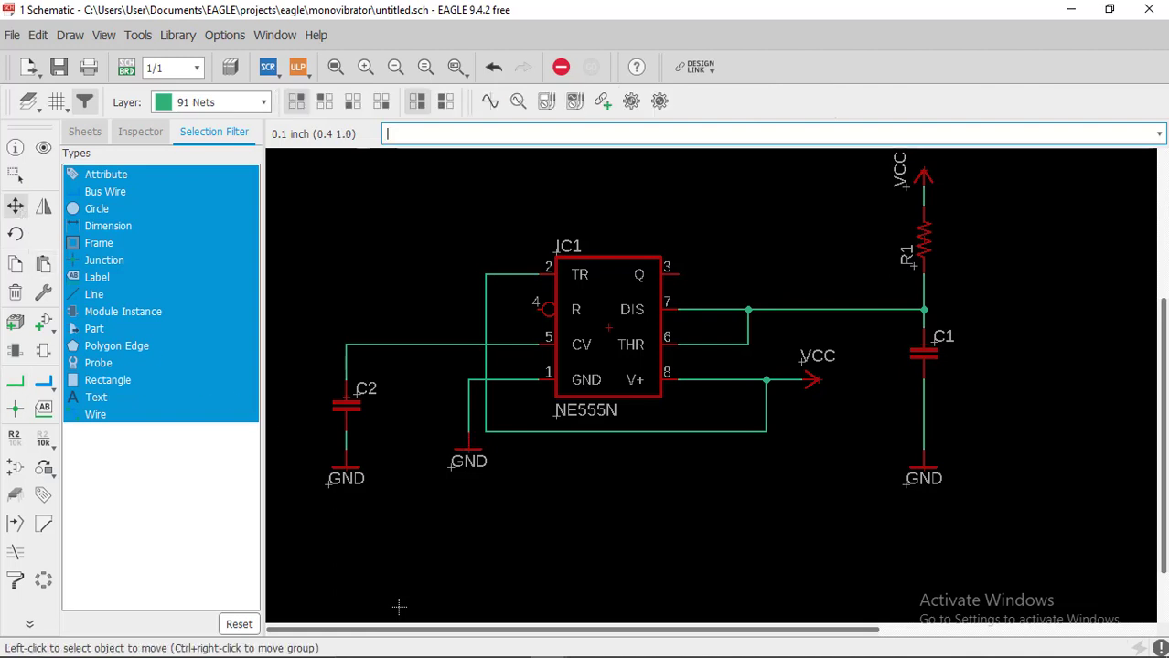
left_click(468, 451)
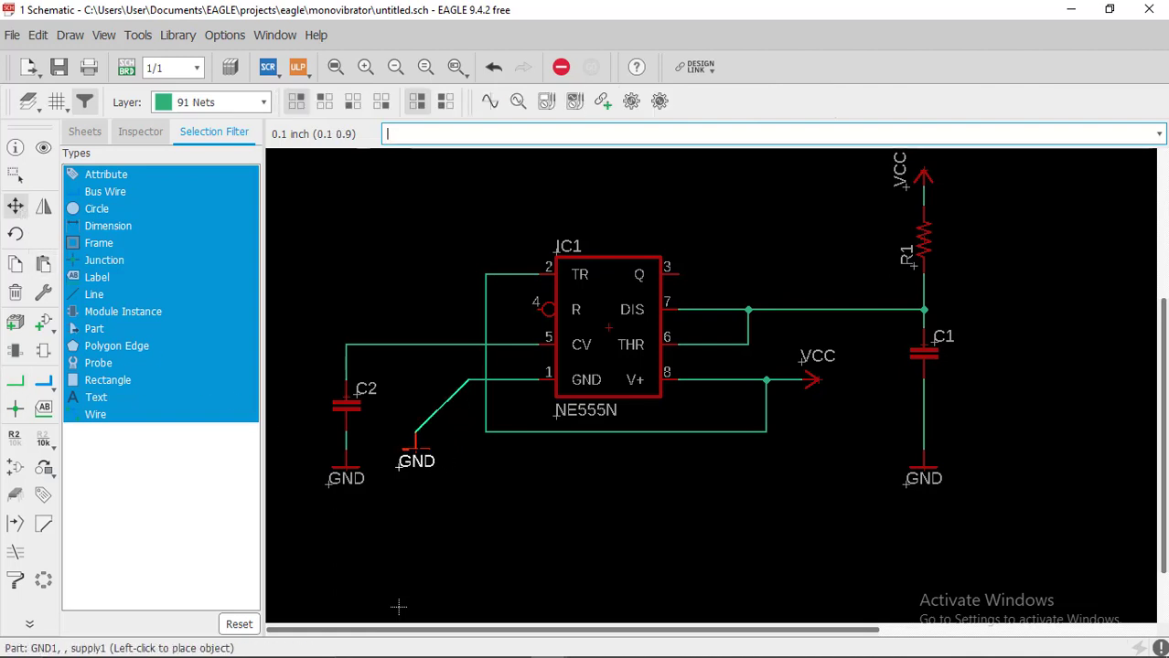
left_click(416, 450)
left_click(468, 379)
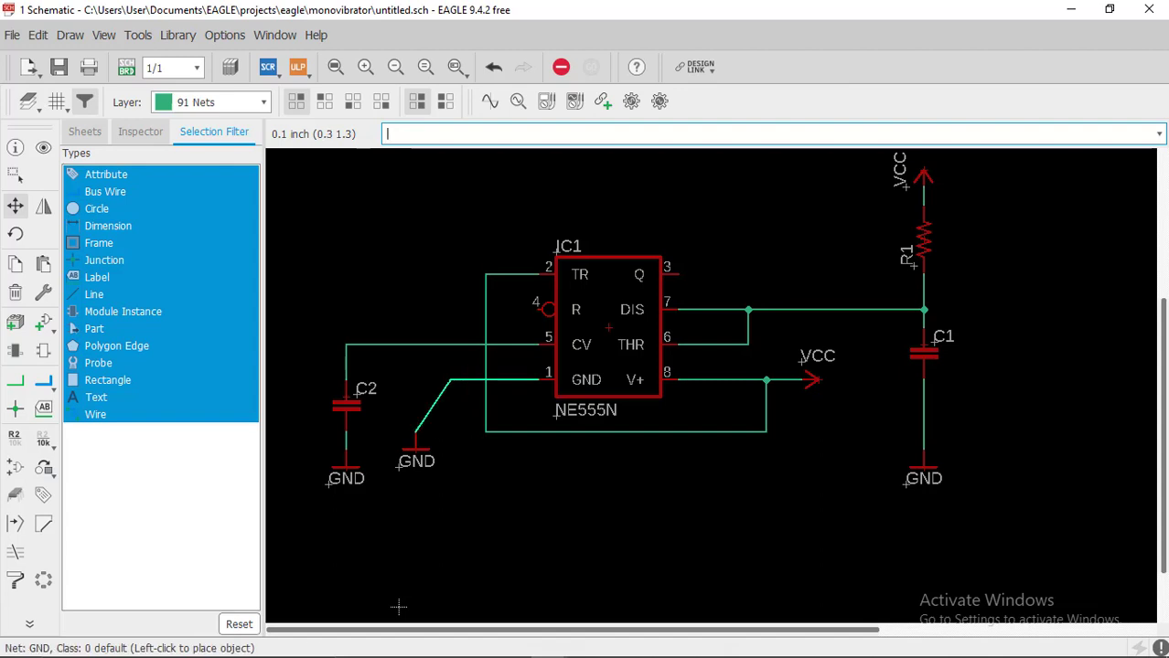
left_click(416, 379)
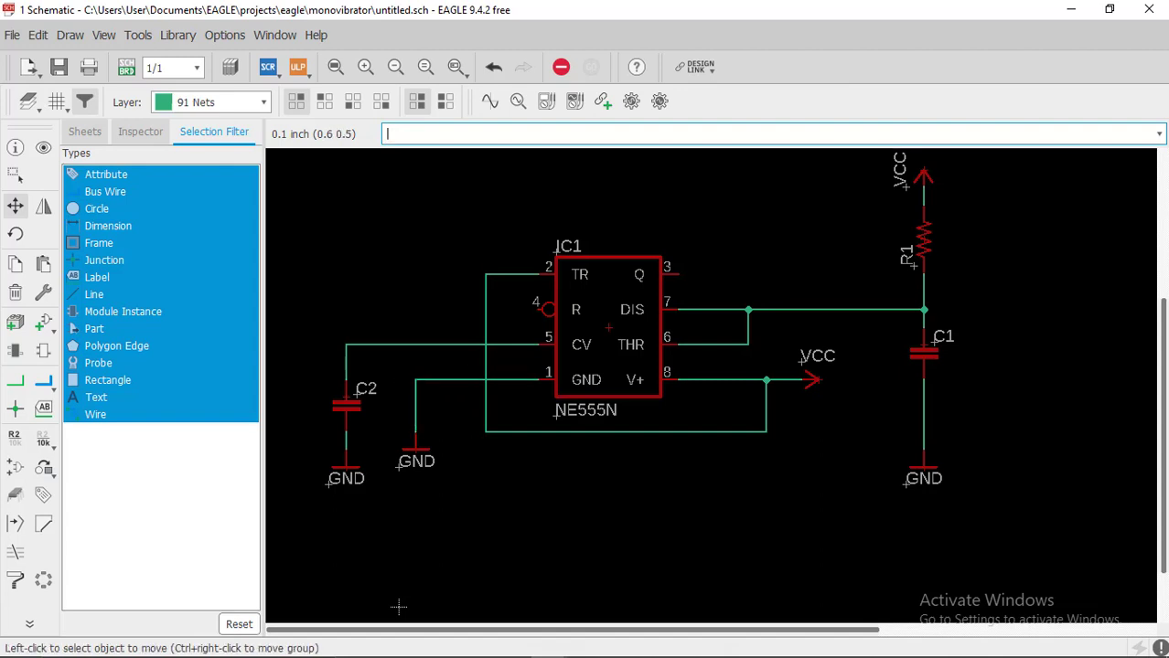
left_click(416, 450)
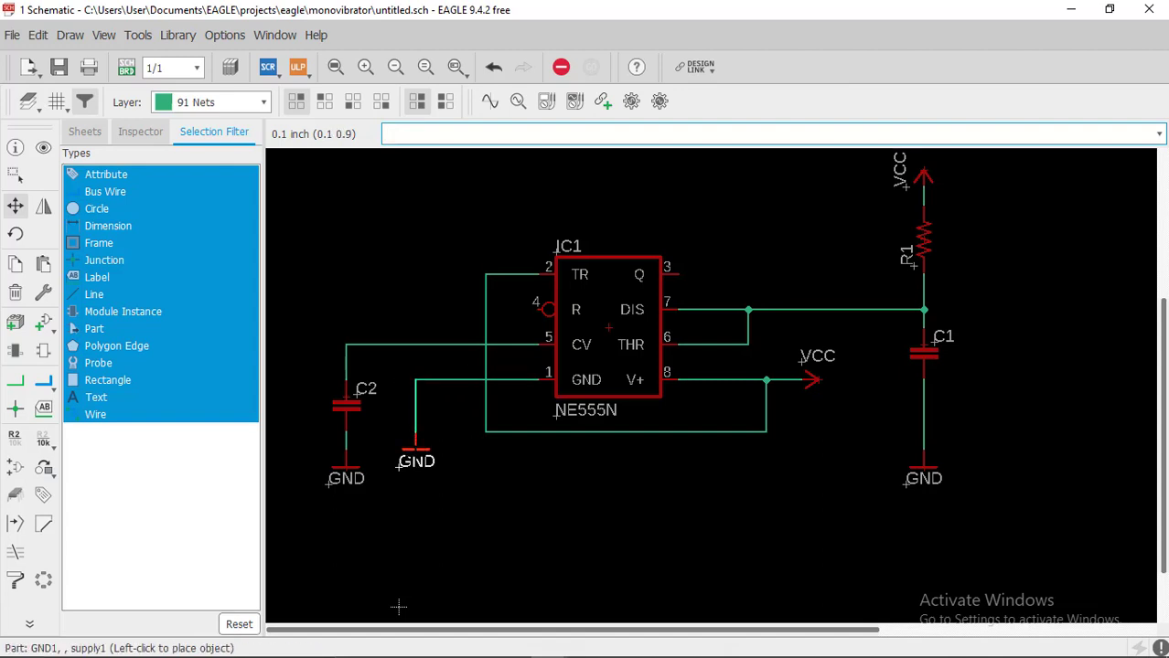
left_click(416, 467)
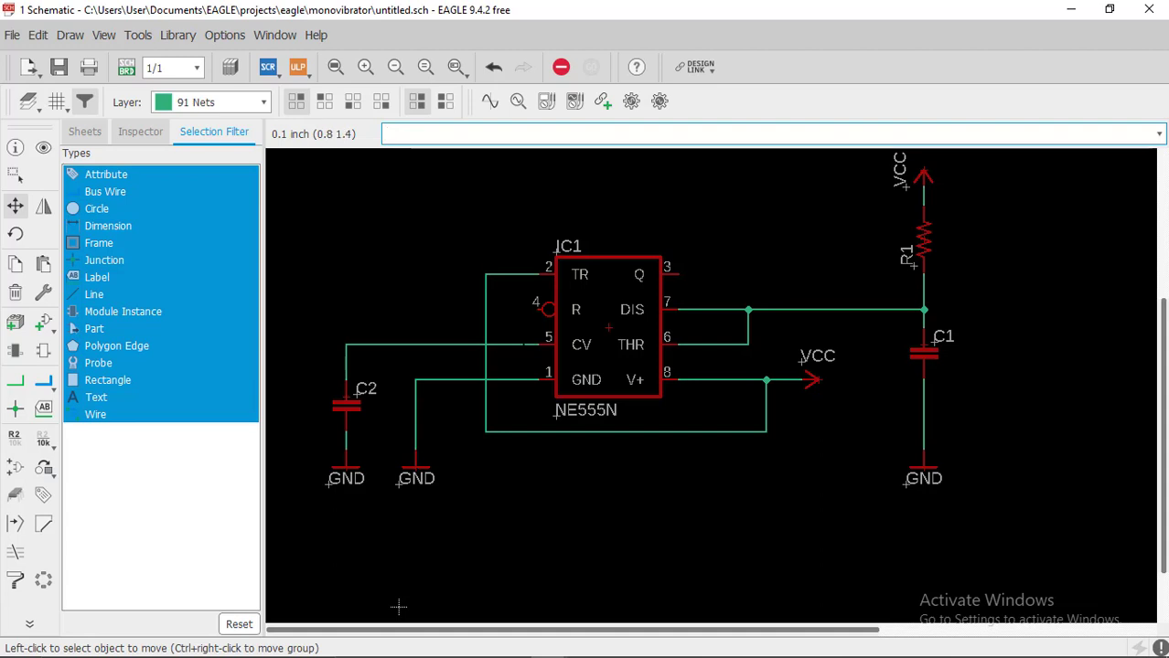
Reroute the V+ loop from TR pin 2 to R pin 4, deleting the TR segment and the leftover vertical stub
left_click(15, 292)
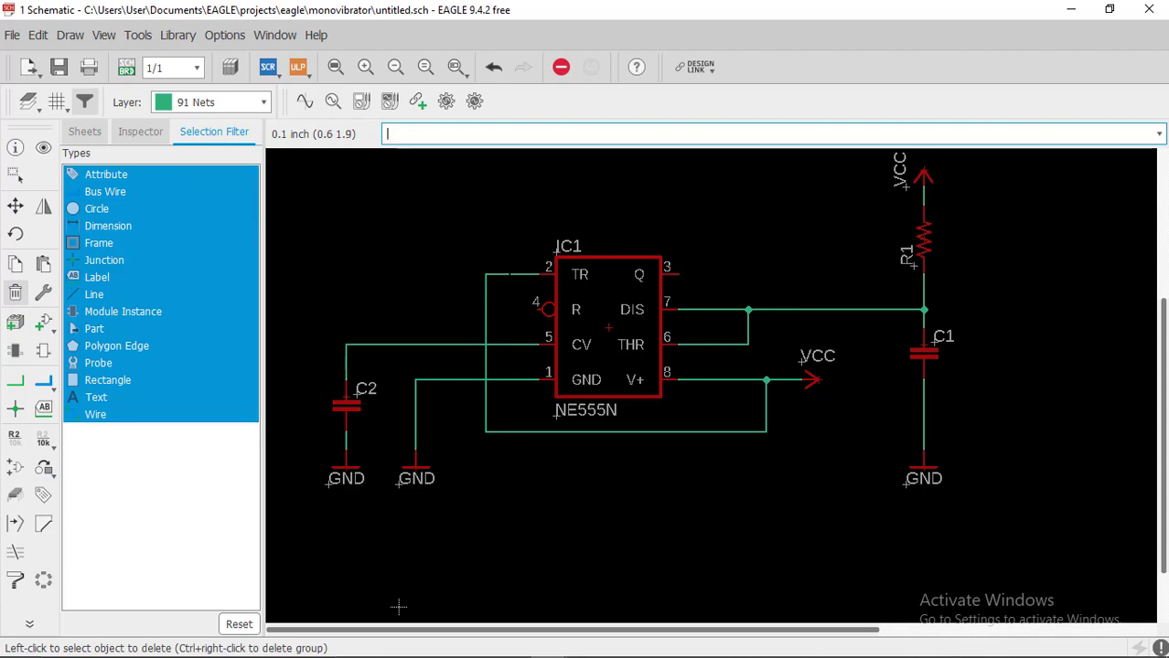
left_click(505, 273)
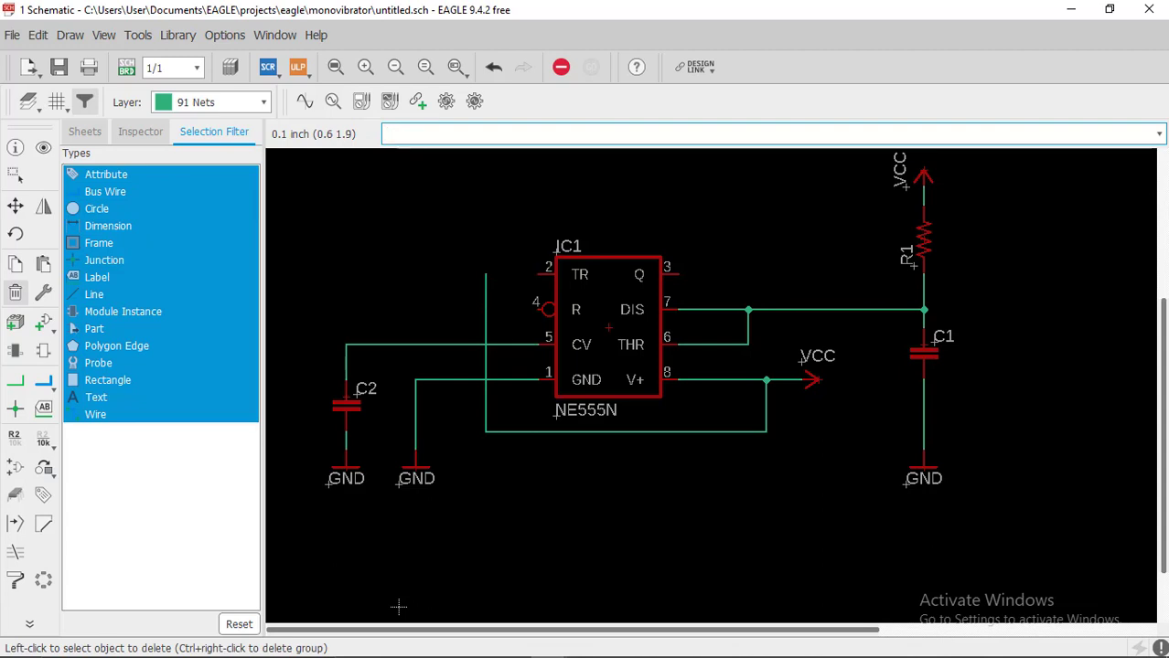
left_click(21, 392)
left_click(537, 309)
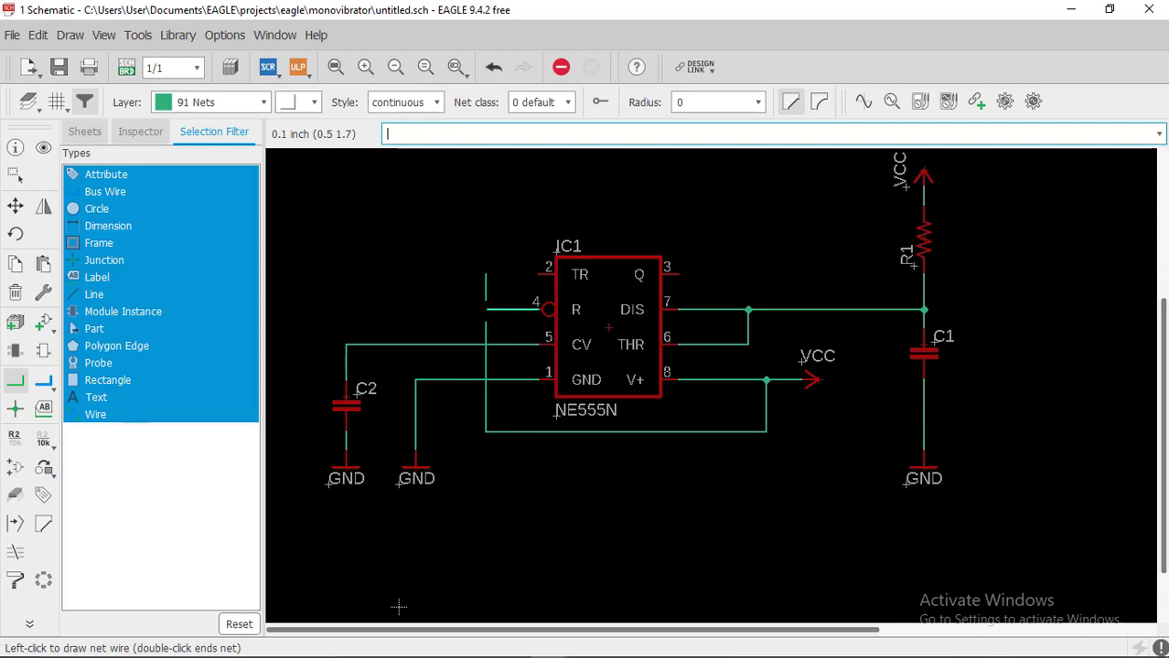
left_click(485, 309)
left_click(15, 293)
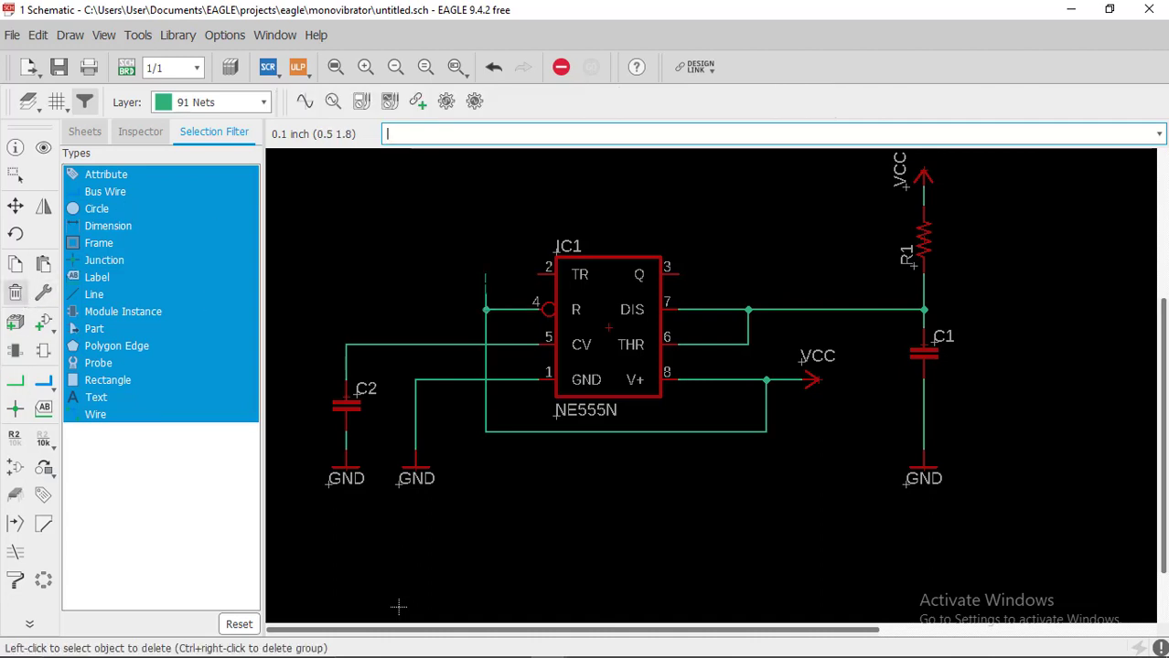
left_click(486, 289)
Move pushbutton SW1 next to the 555 timer, in line with TR pin 2
scroll(430, 417, "down", 5)
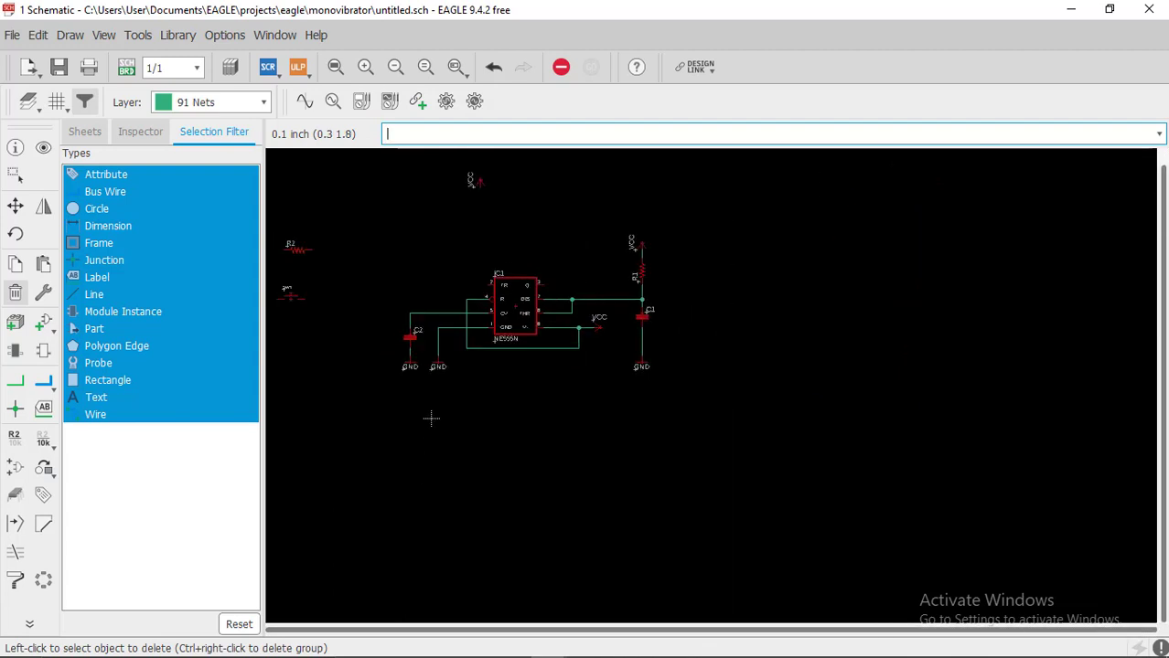
middle_click_drag(430, 417, 593, 420)
scroll(463, 258, "up", 6)
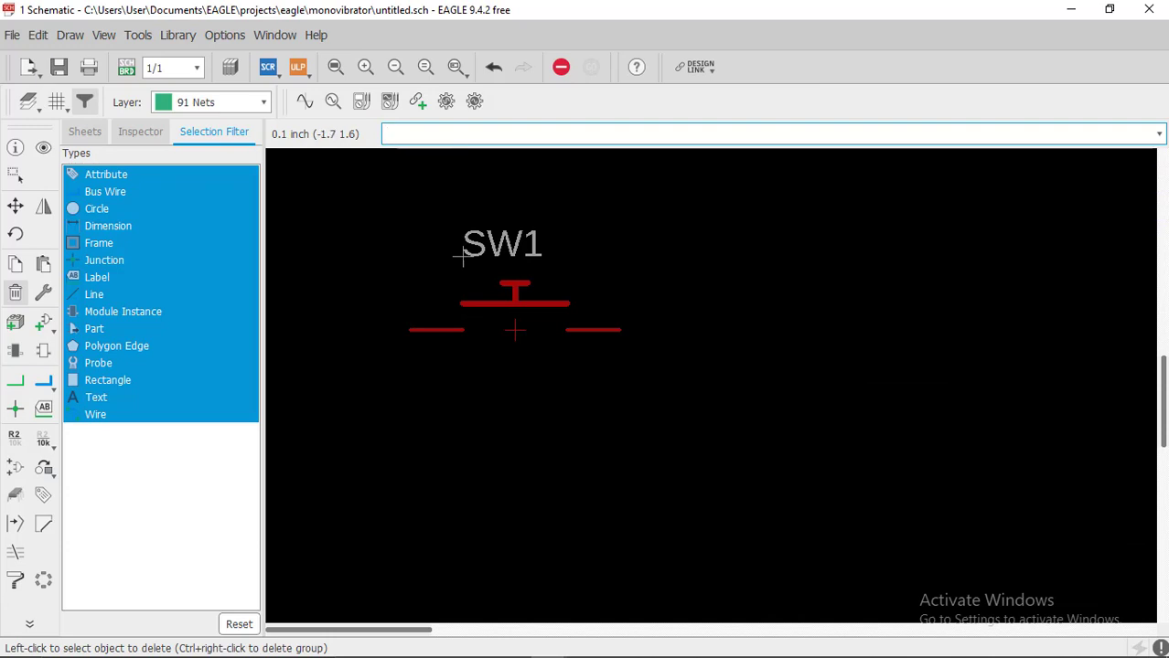
scroll(635, 339, "down", 6)
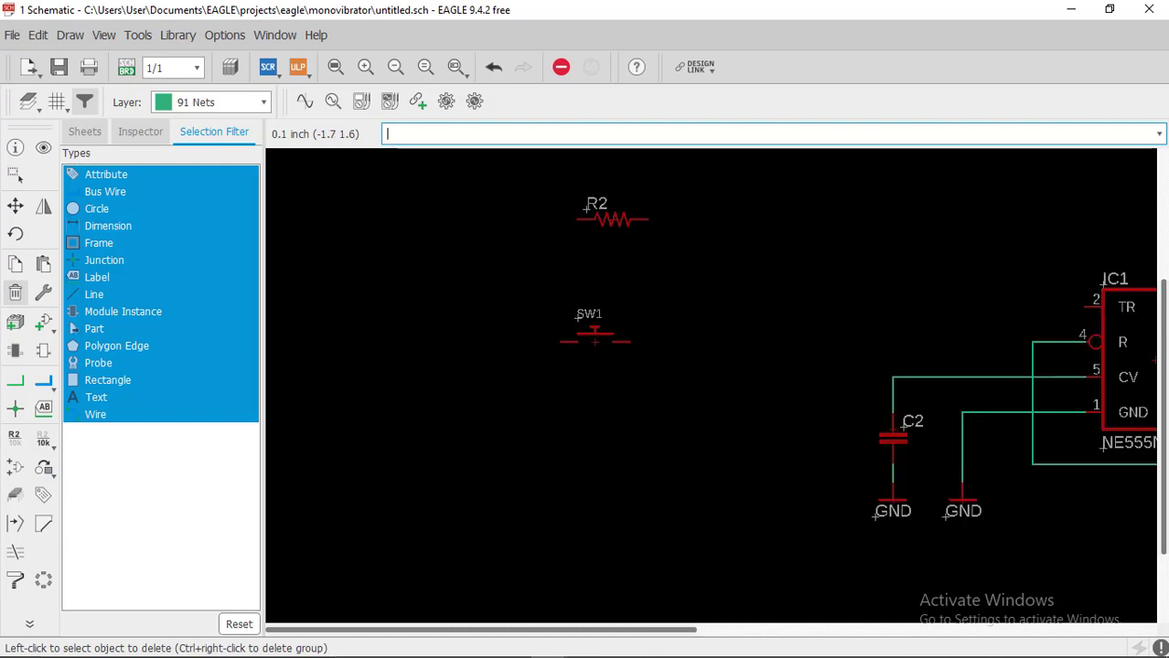
middle_click_drag(660, 376, 263, 364)
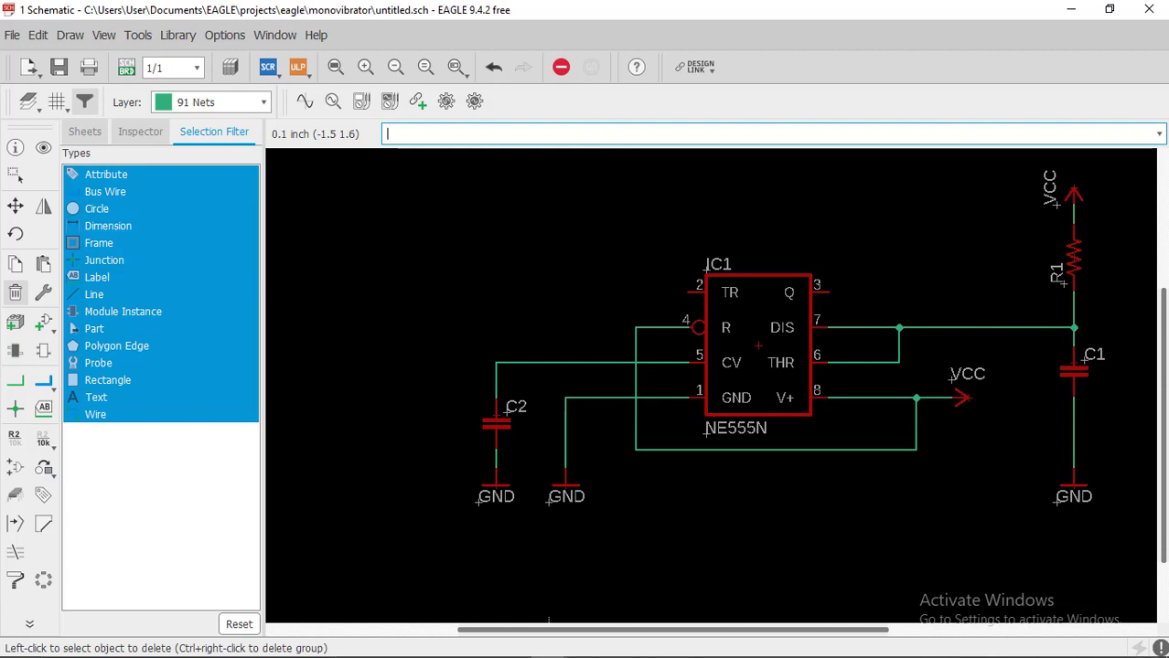
scroll(465, 473, "down", 4)
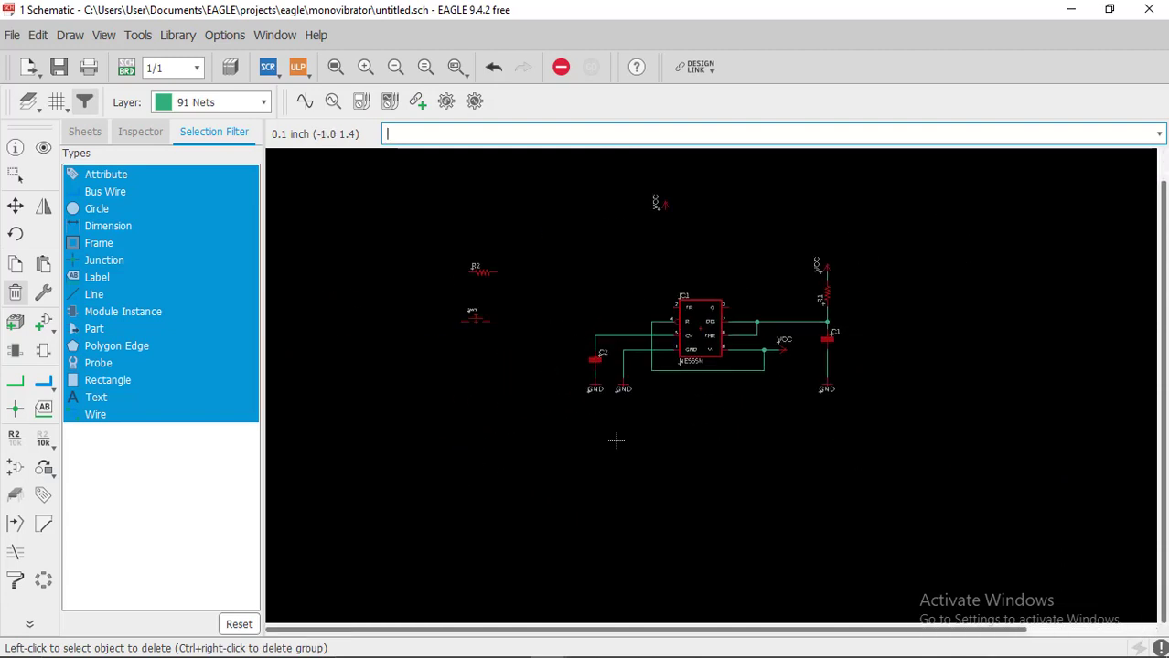
scroll(475, 316, "up", 5)
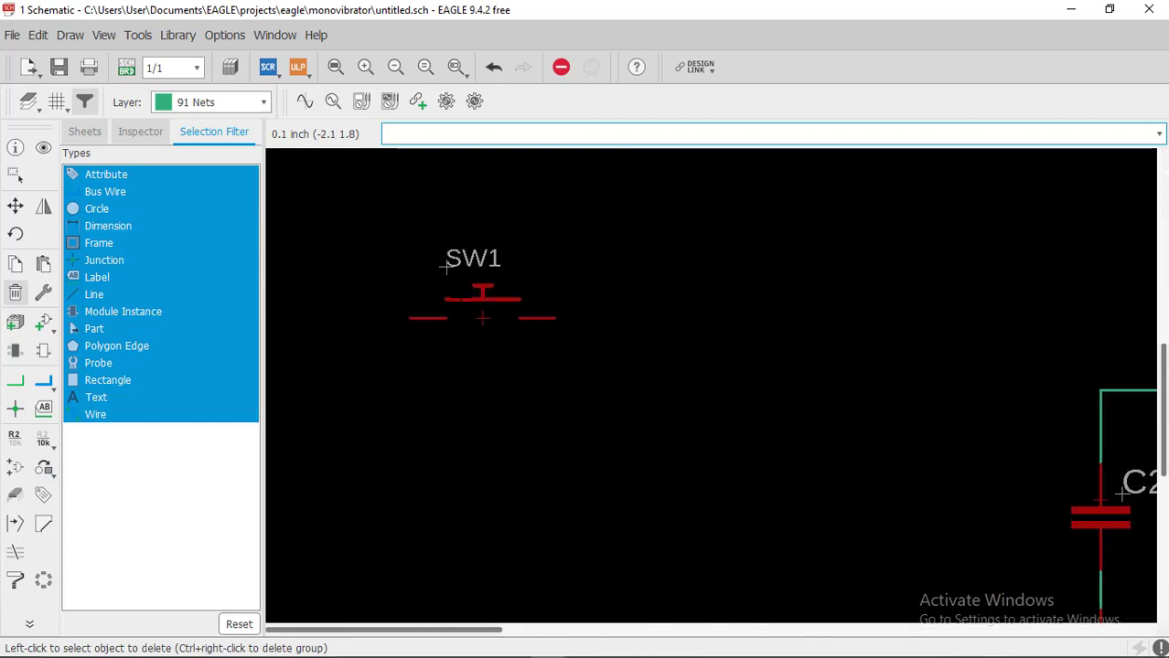
left_click(14, 206)
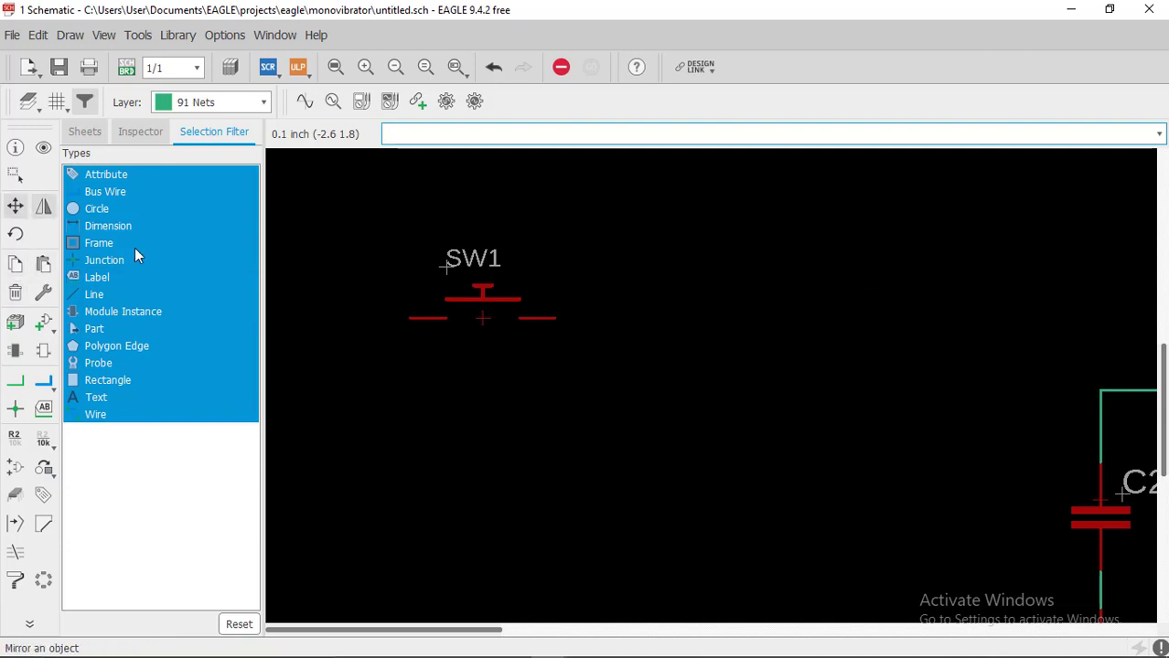
left_click(482, 317)
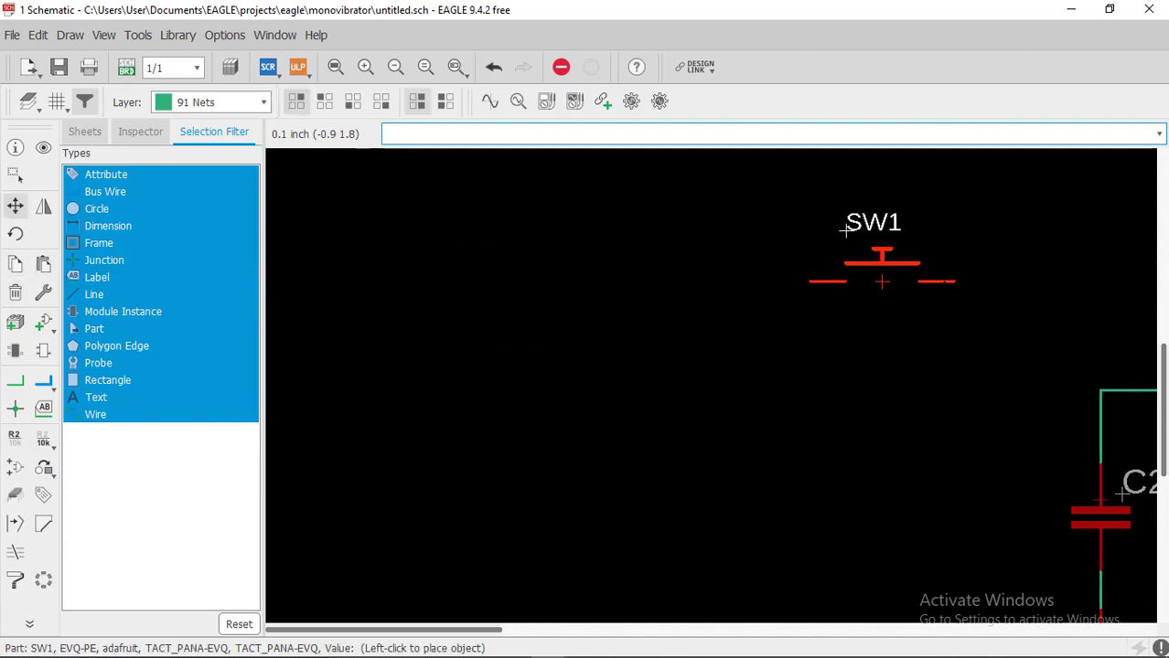
scroll(845, 230, "down", 4)
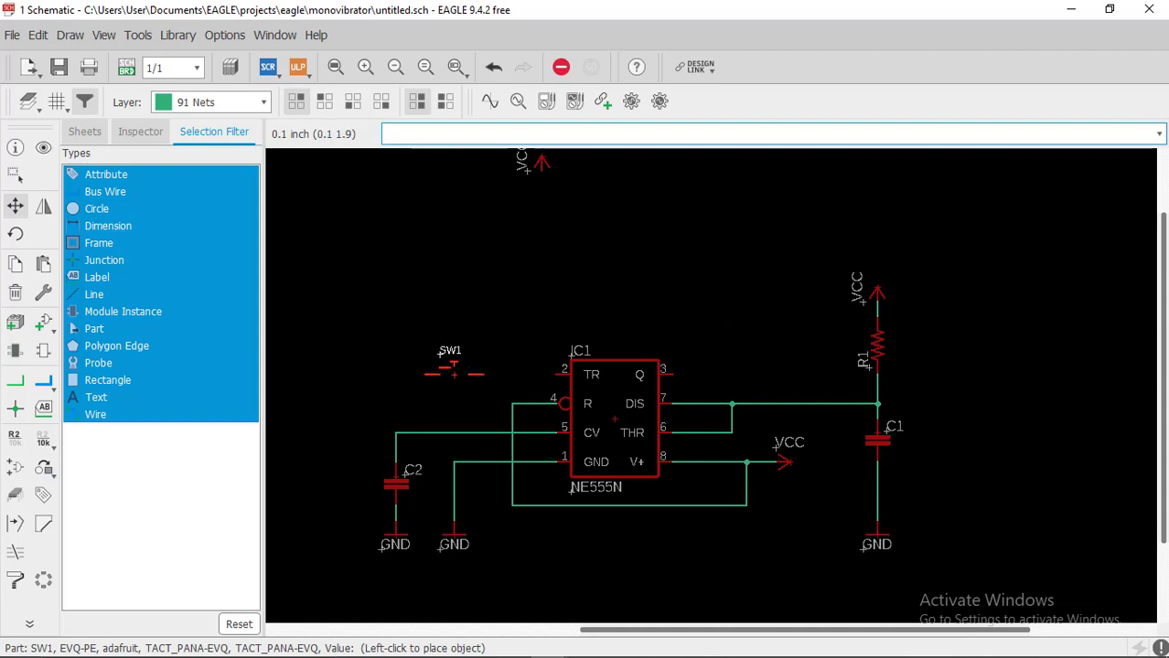
left_click(455, 370)
key("Escape")
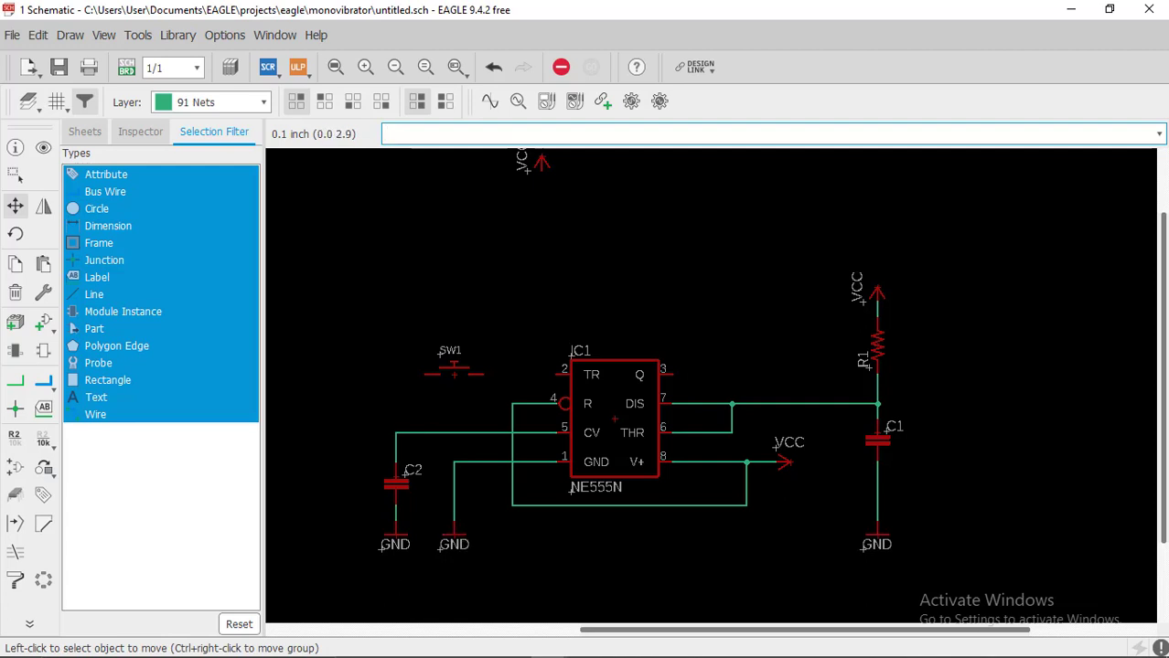
Move the loose VCC symbol from above the timer to just above and left of SW1
middle_click_drag(536, 202, 564, 259)
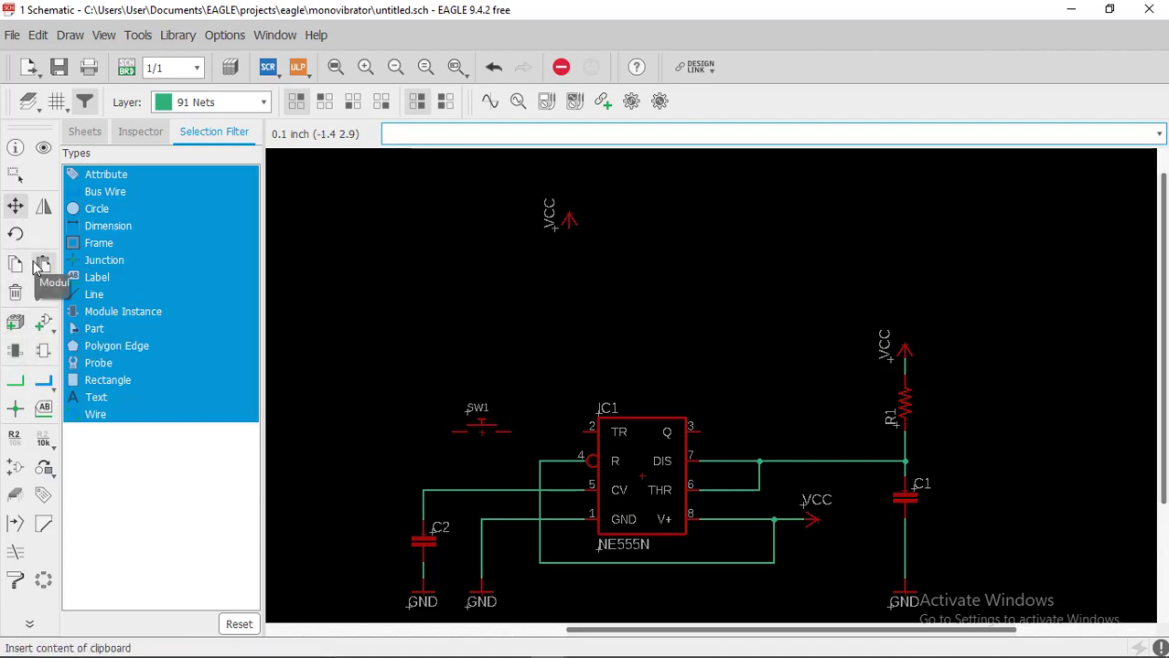
left_click(17, 209)
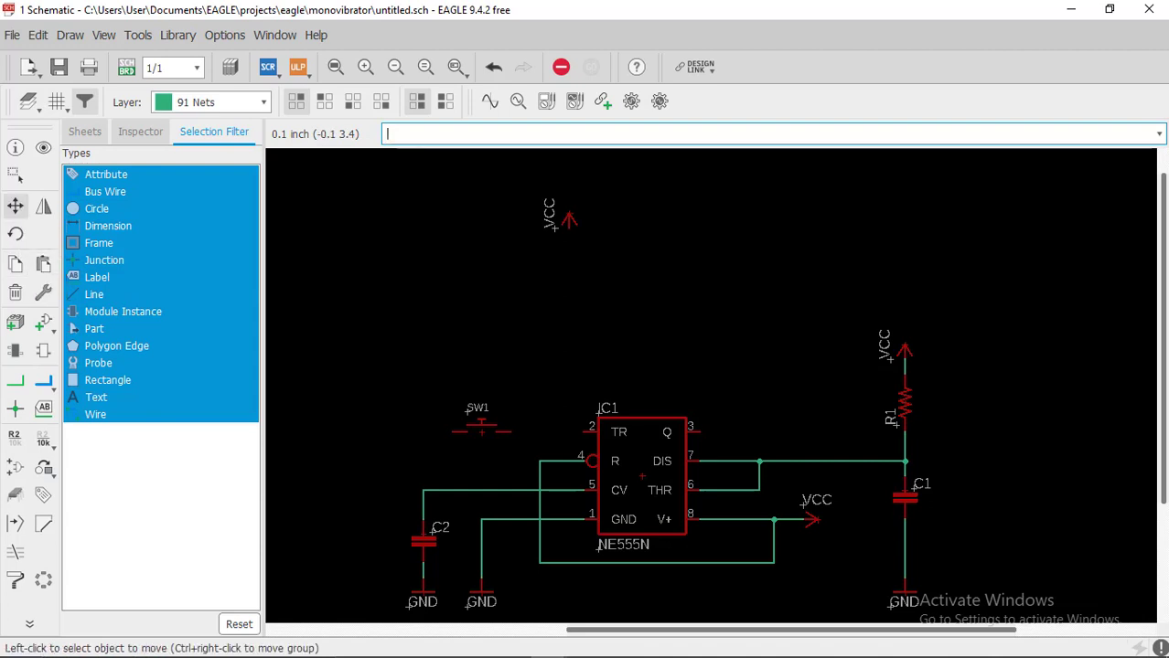
left_click(559, 222)
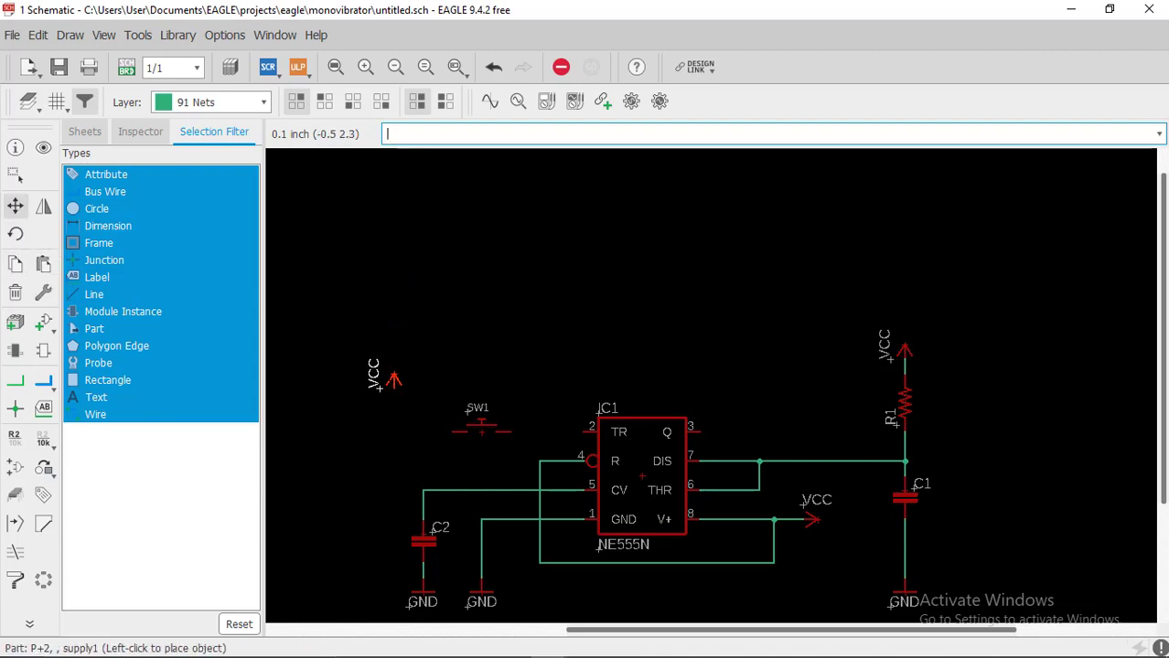
left_click(384, 381)
Wire the VCC symbol to SW1's left terminal and SW1's right terminal to TR pin 2 with nets
left_click(14, 382)
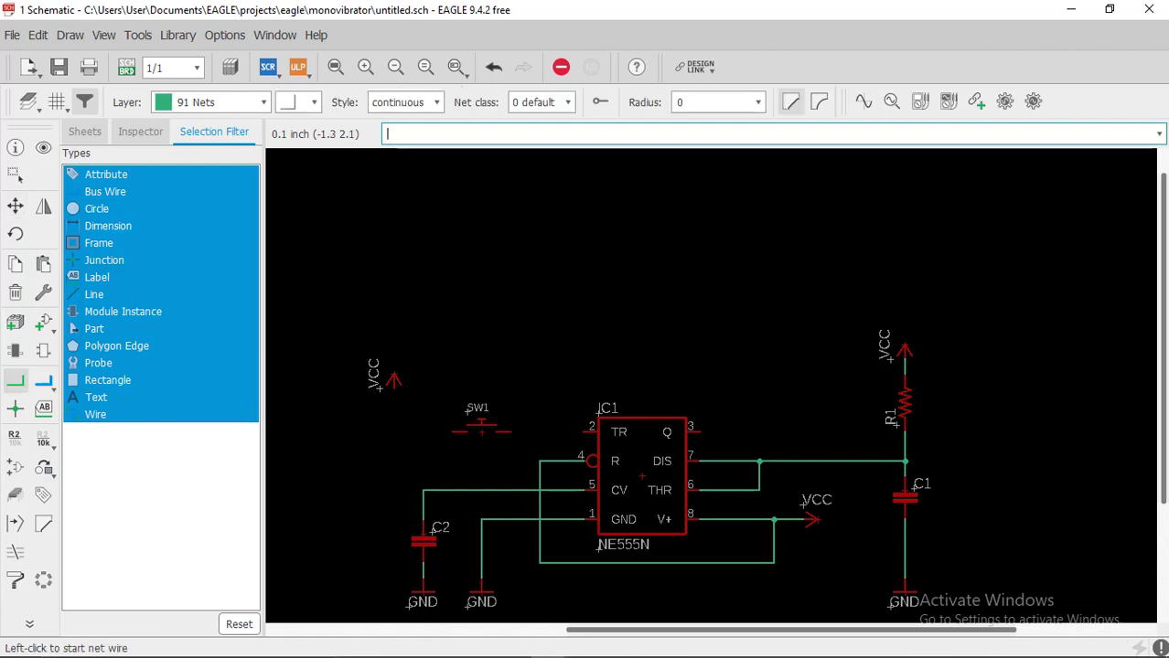
left_click(393, 382)
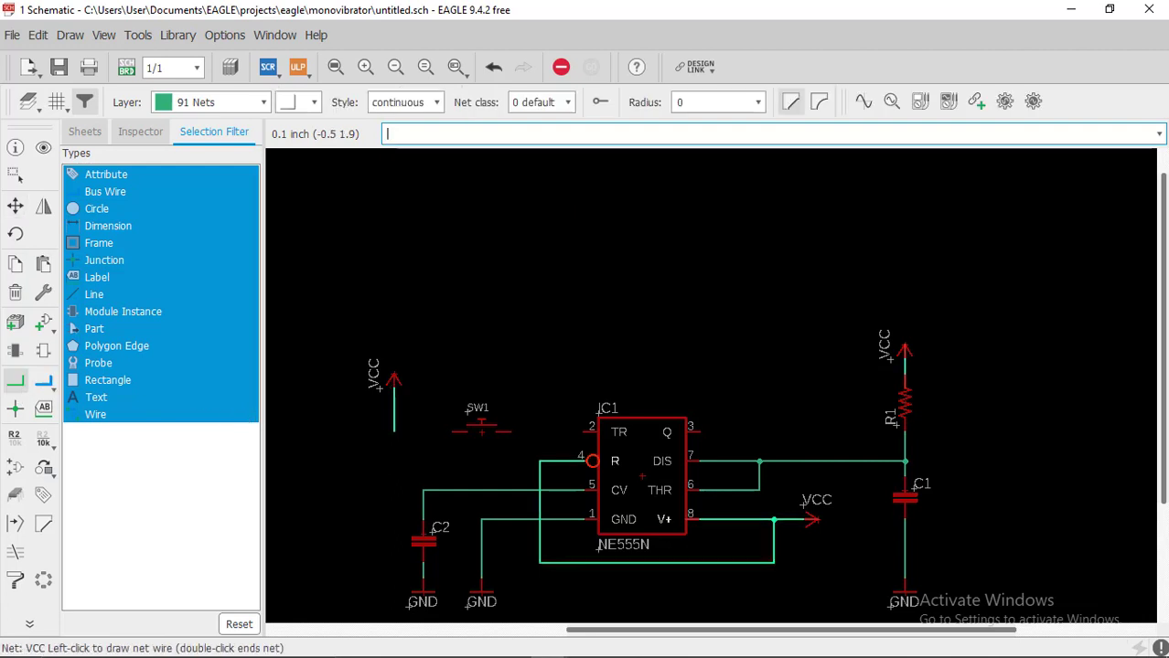
left_click(453, 431)
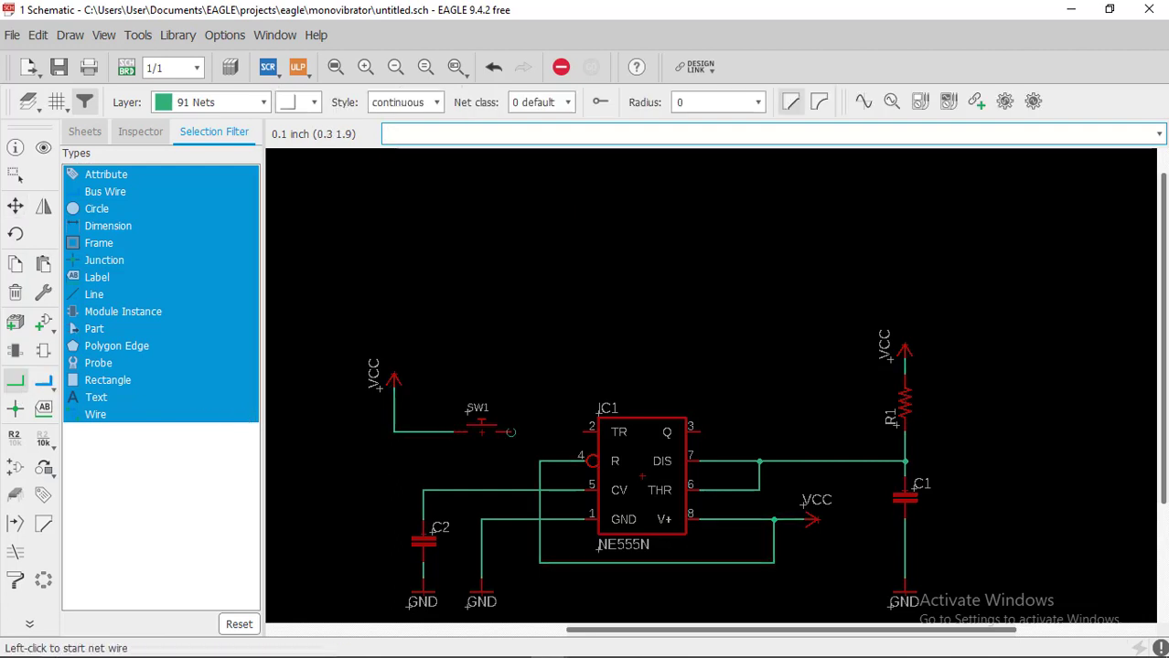
left_click(509, 430)
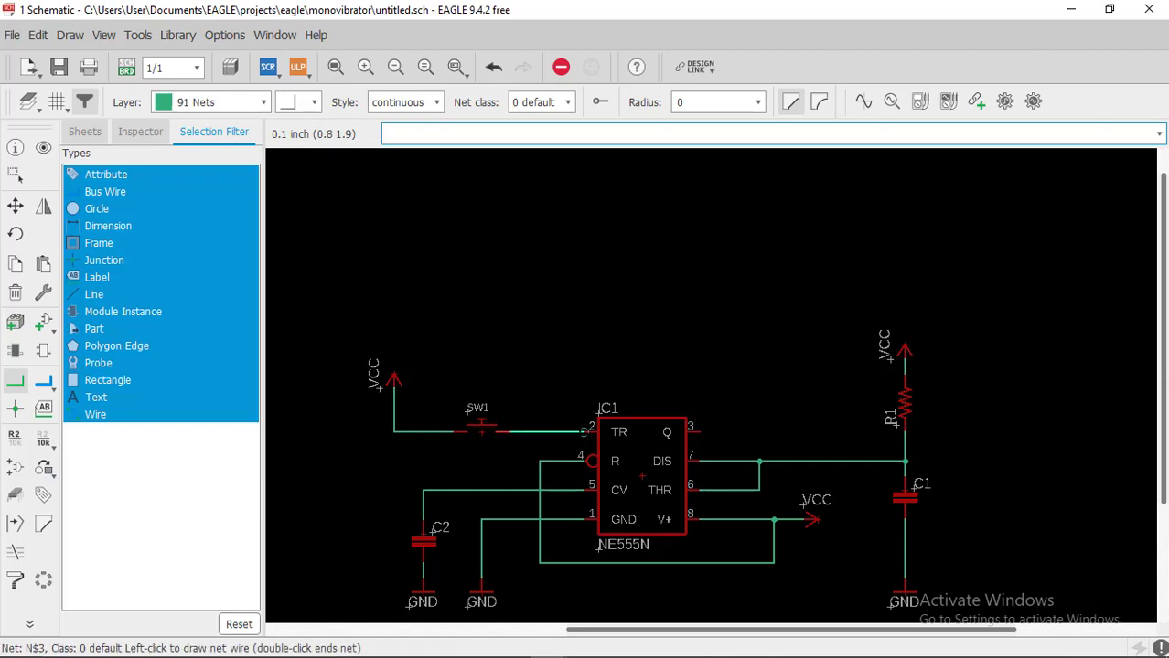
left_click(589, 430)
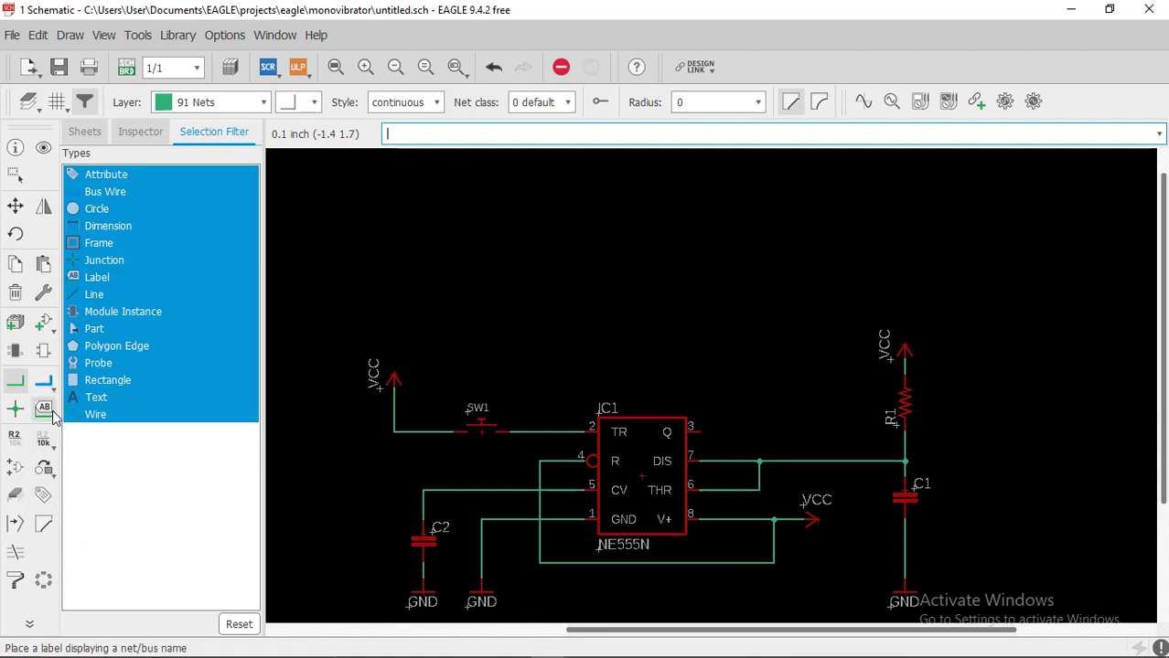
Search the parts library for led and choose the LED5MM variant from the adafruit library for placement
left_click(43, 326)
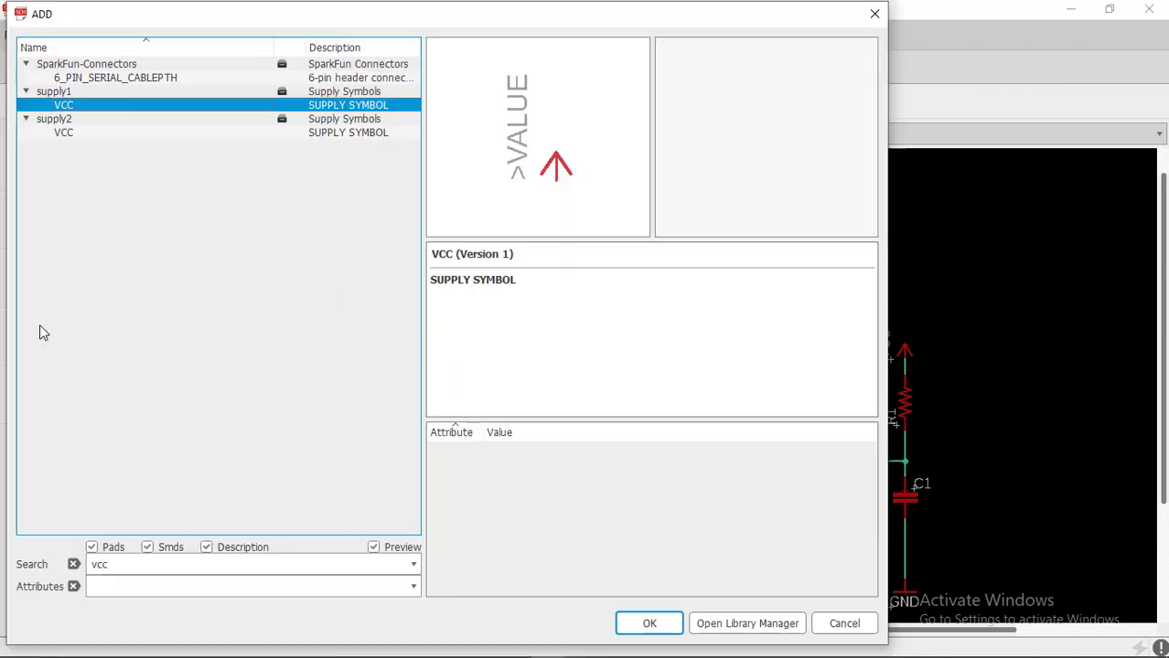
double_click(198, 565)
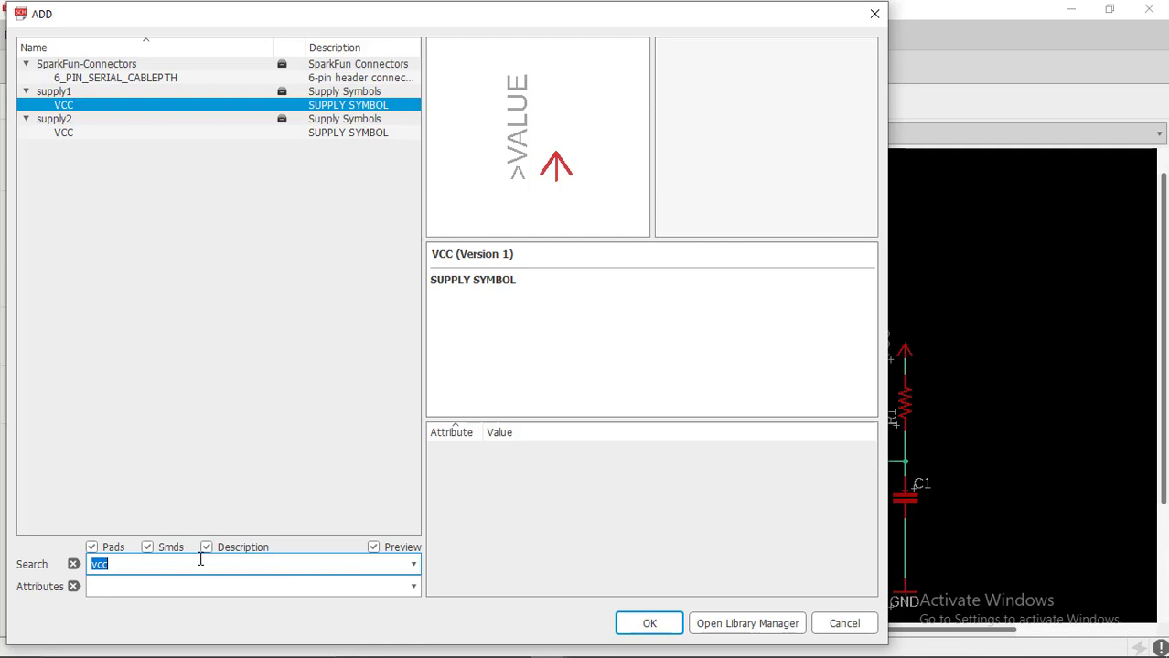
type("led")
key("Return")
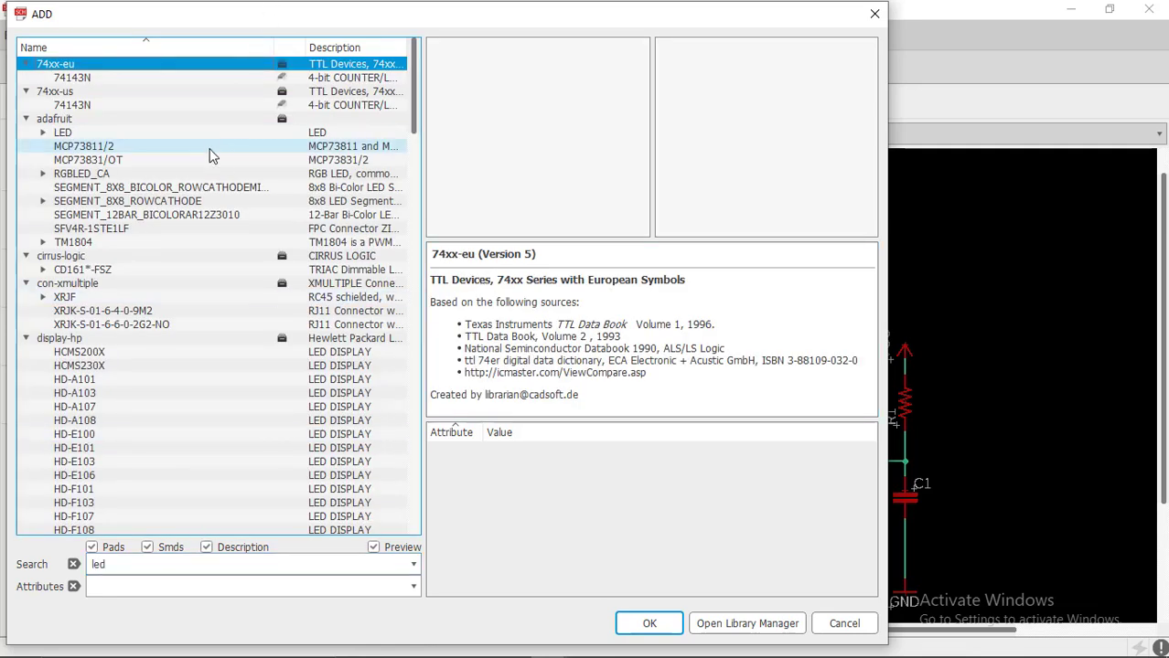
left_click(62, 135)
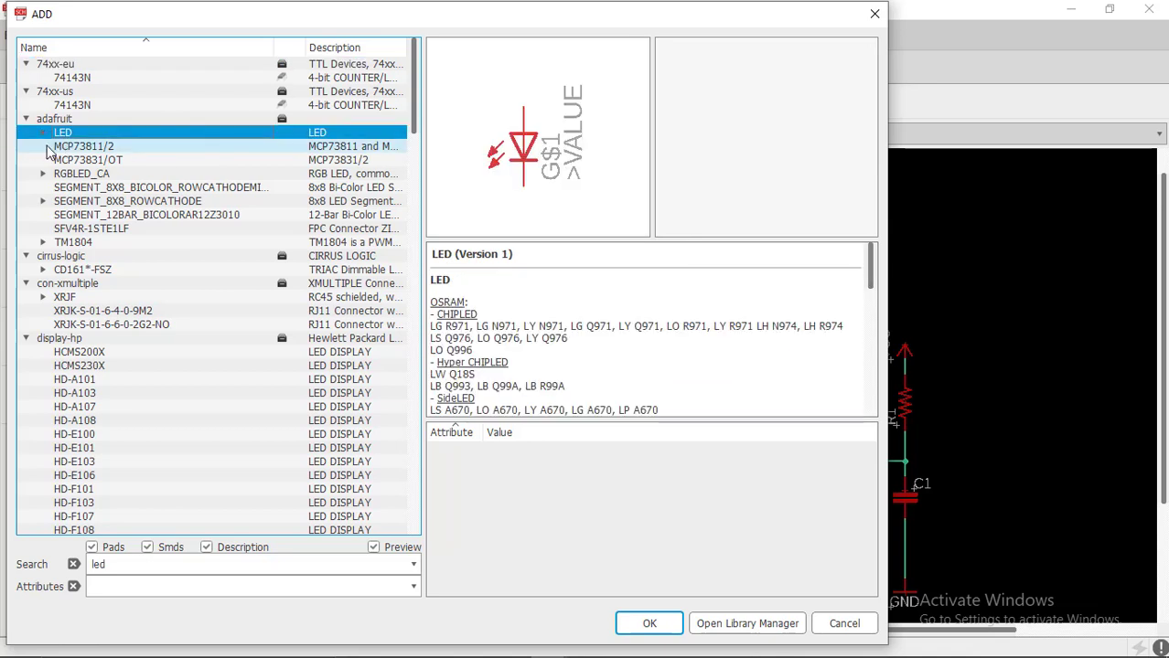
left_click(43, 134)
left_click(117, 147)
left_click(123, 132)
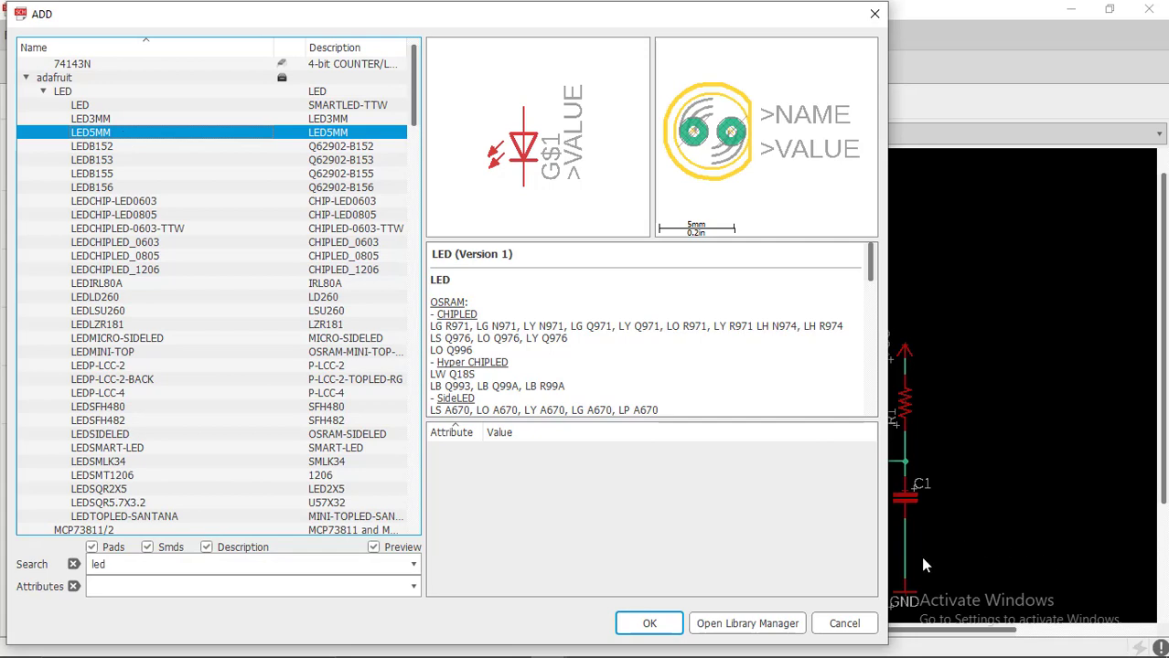
left_click(666, 628)
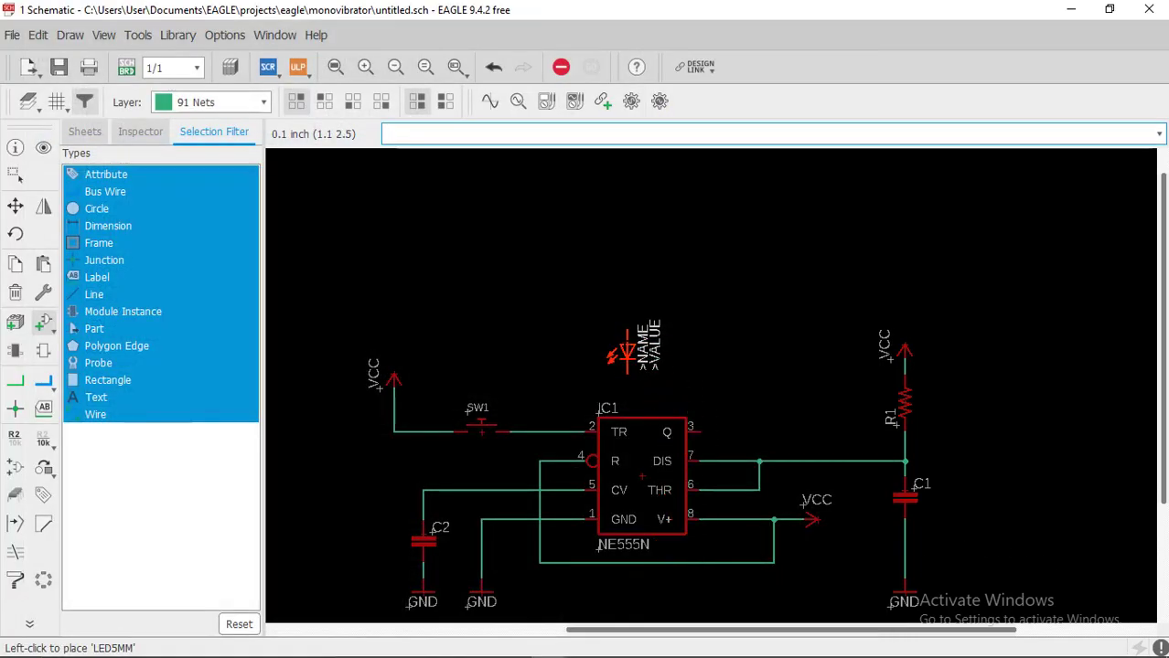
Place one LED5MM rotated 180° between the timer and R1, above the DIS net, and finish adding parts
right_click(768, 375)
right_click(767, 371)
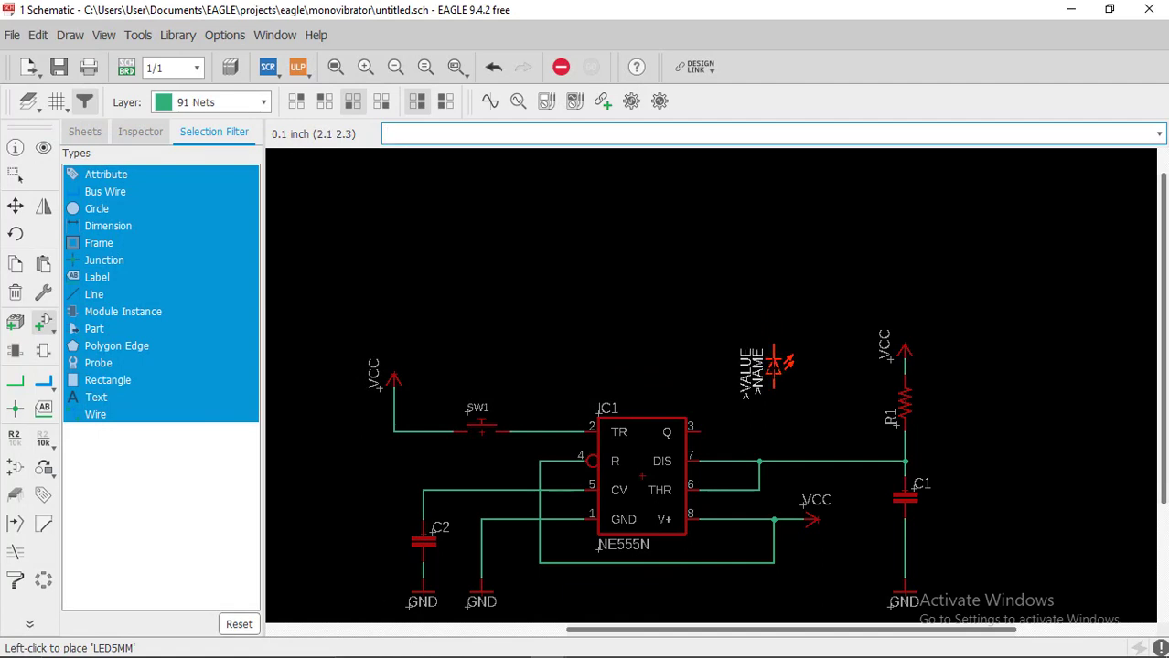
right_click(773, 366)
right_click(773, 375)
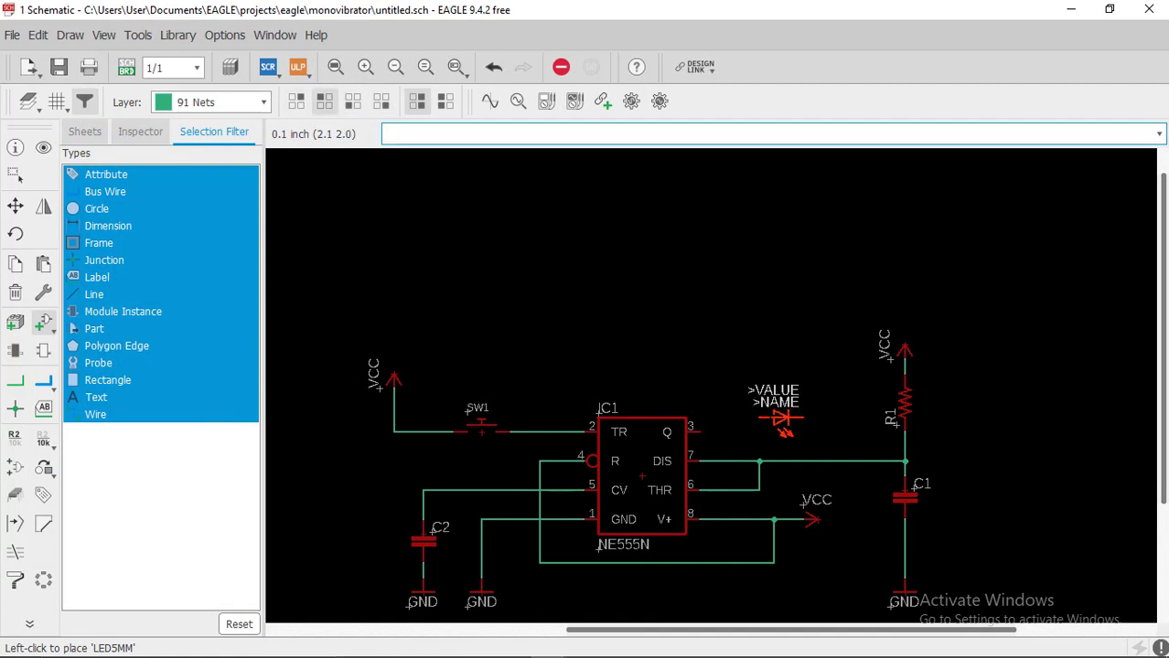
right_click(773, 384)
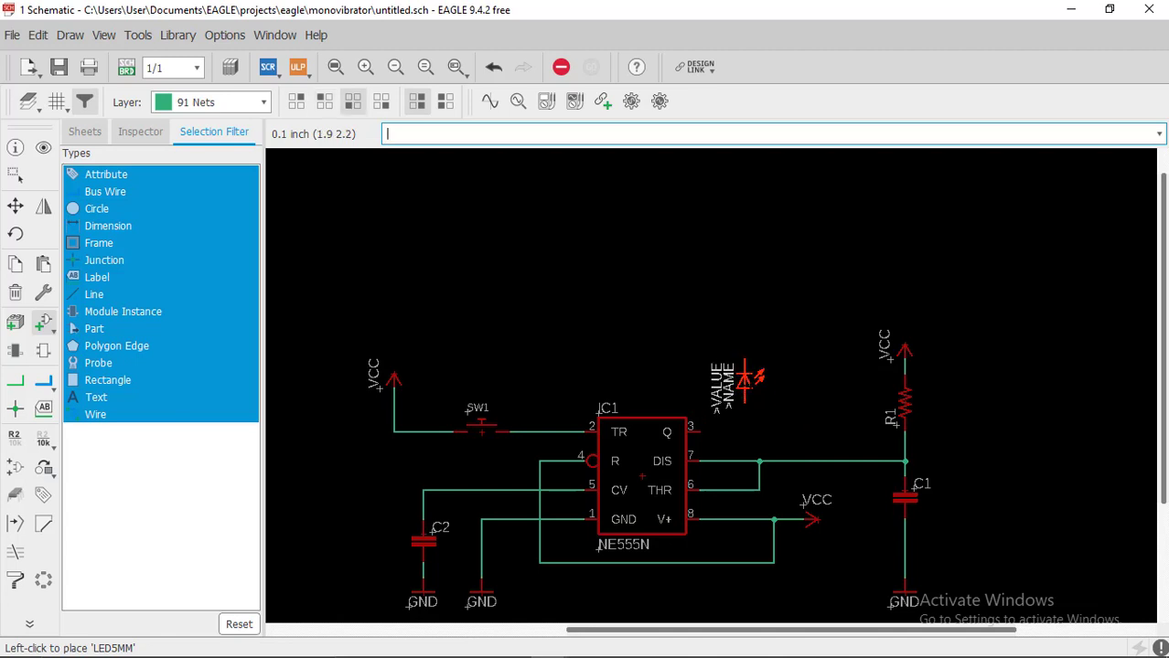
left_click(773, 366)
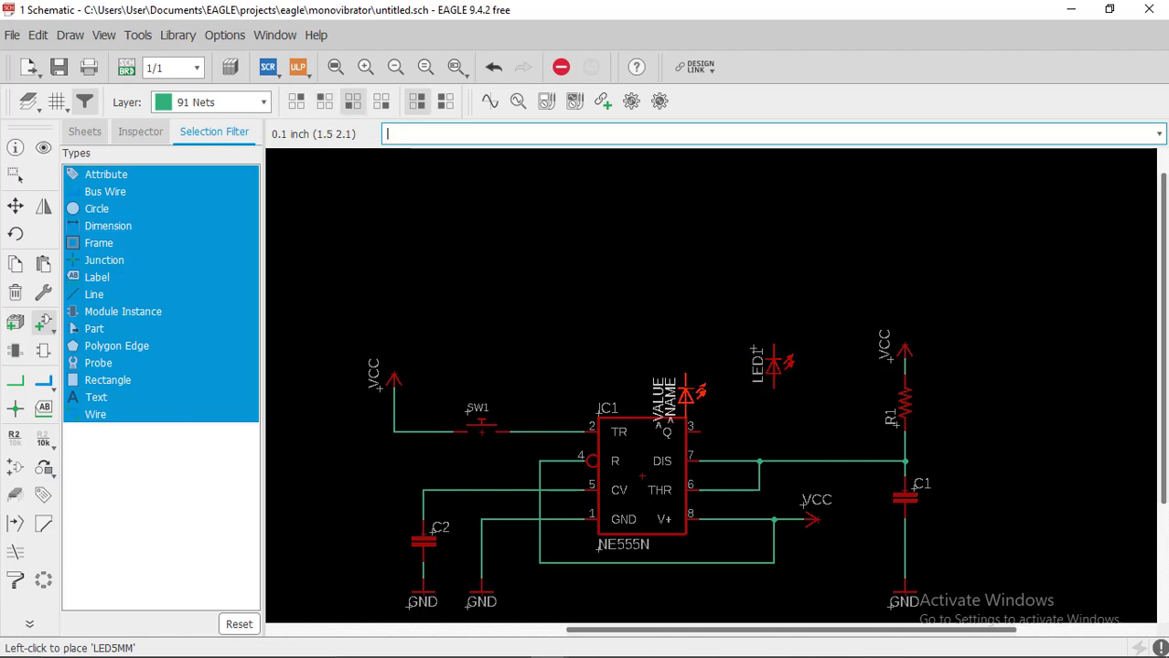
key("Escape")
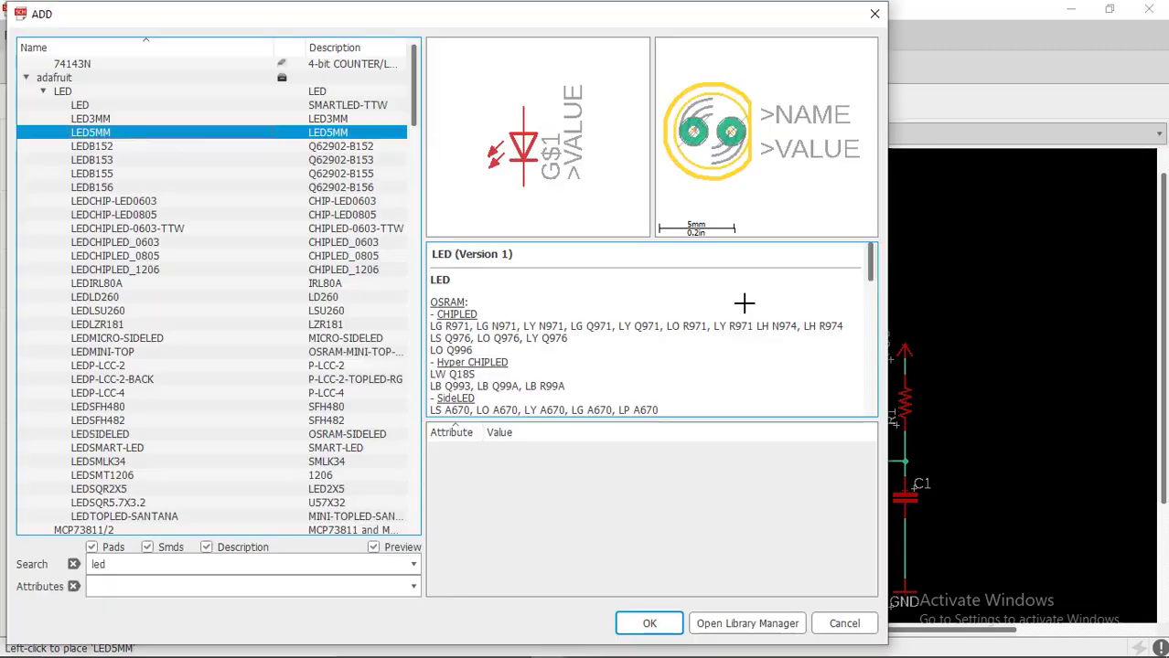
left_click(844, 624)
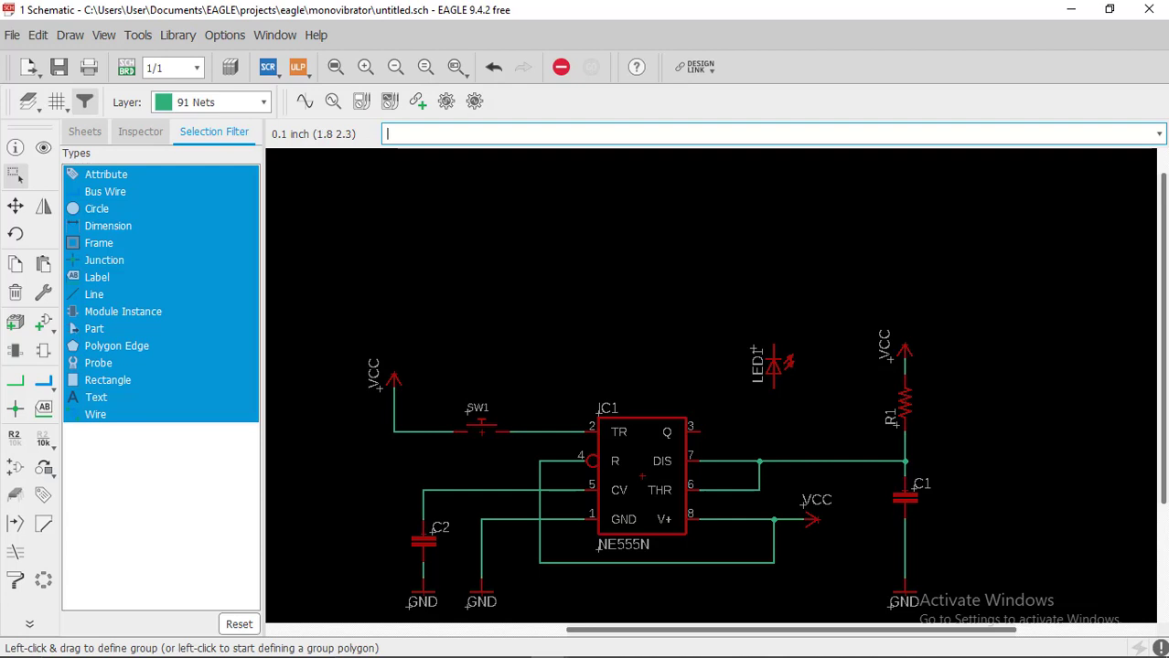
left_click(16, 208)
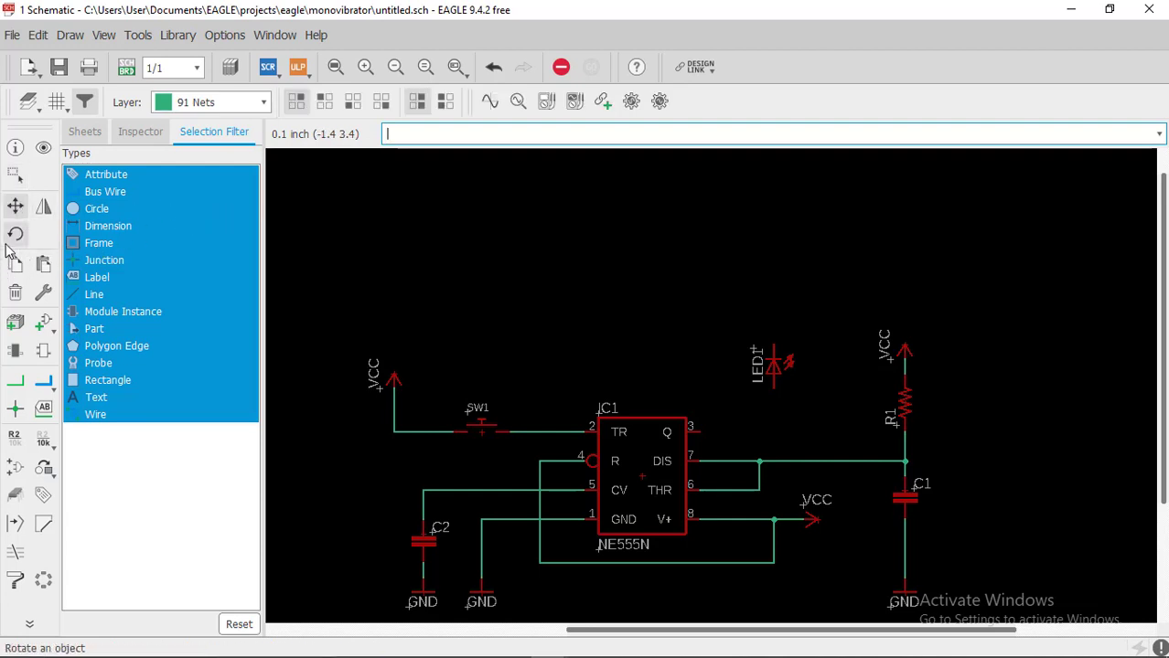
left_click(14, 236)
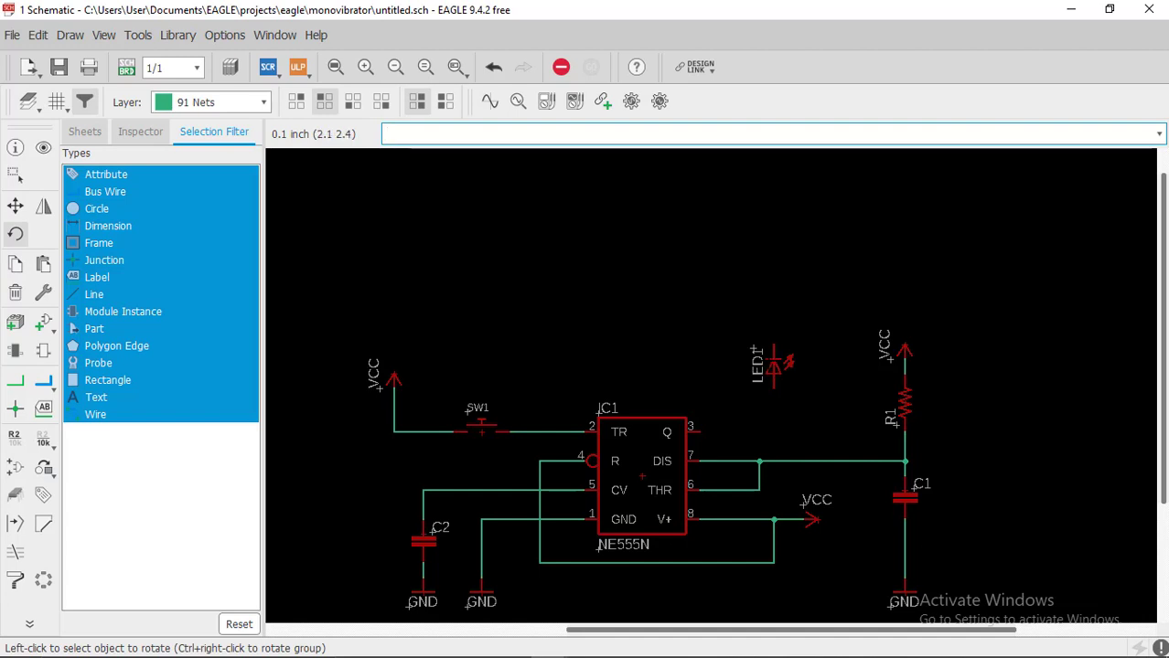
left_click(16, 207)
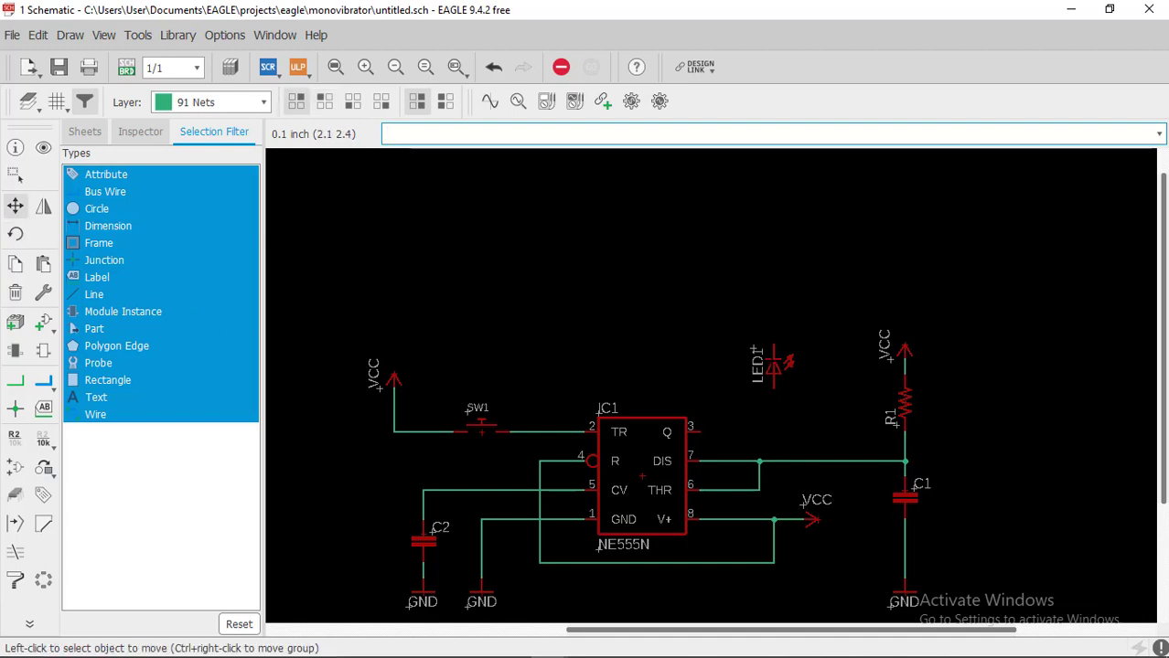
left_click(14, 174)
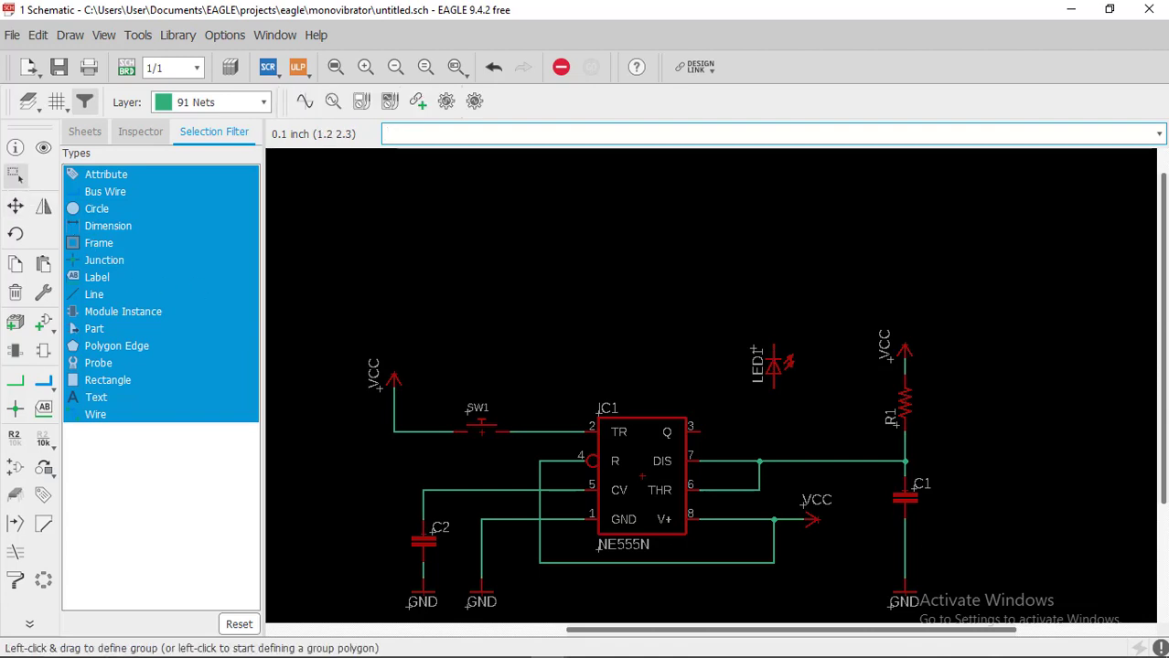
left_click_drag(802, 334, 723, 404)
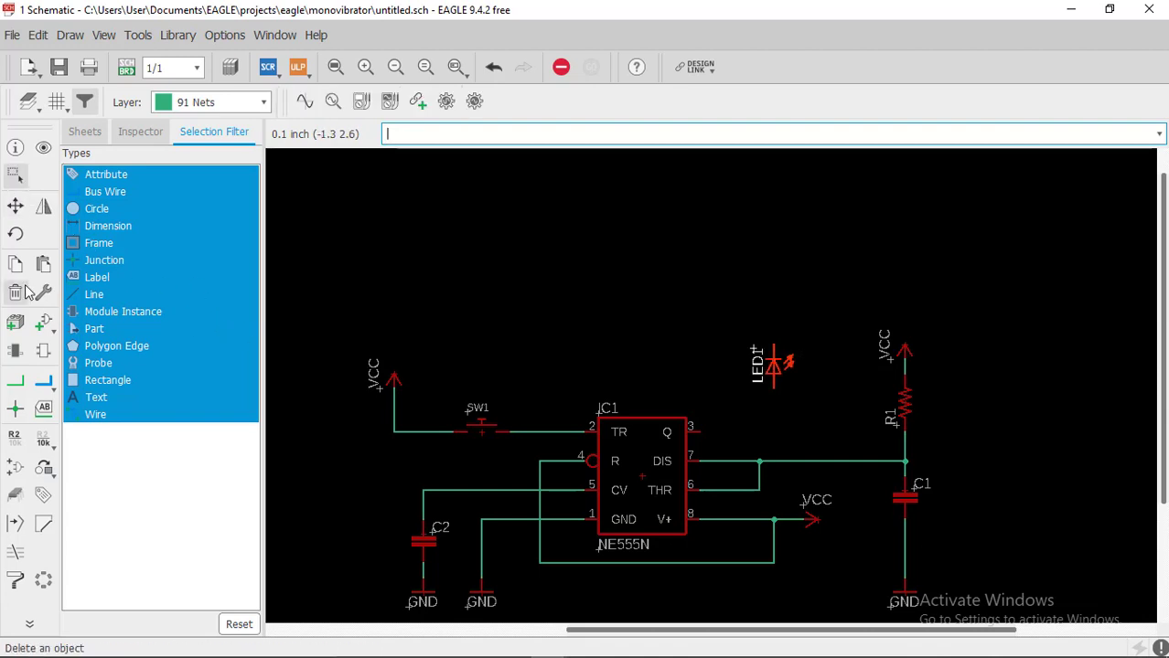
scroll(762, 364, "up", 5)
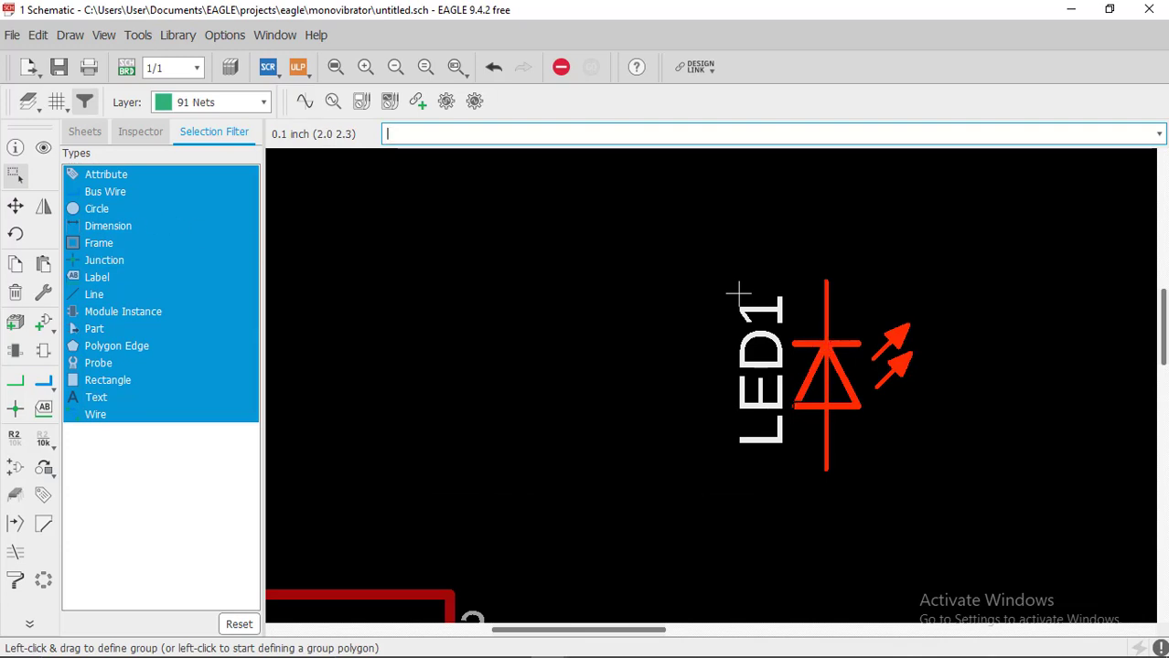
right_click(826, 438)
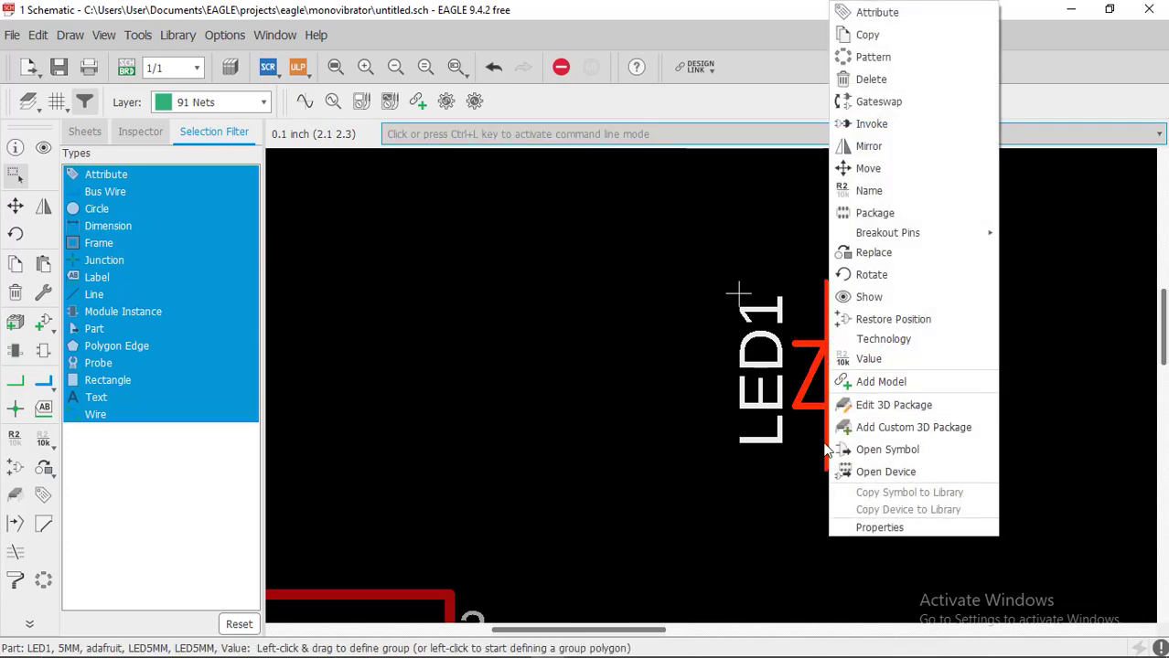
left_click(276, 325)
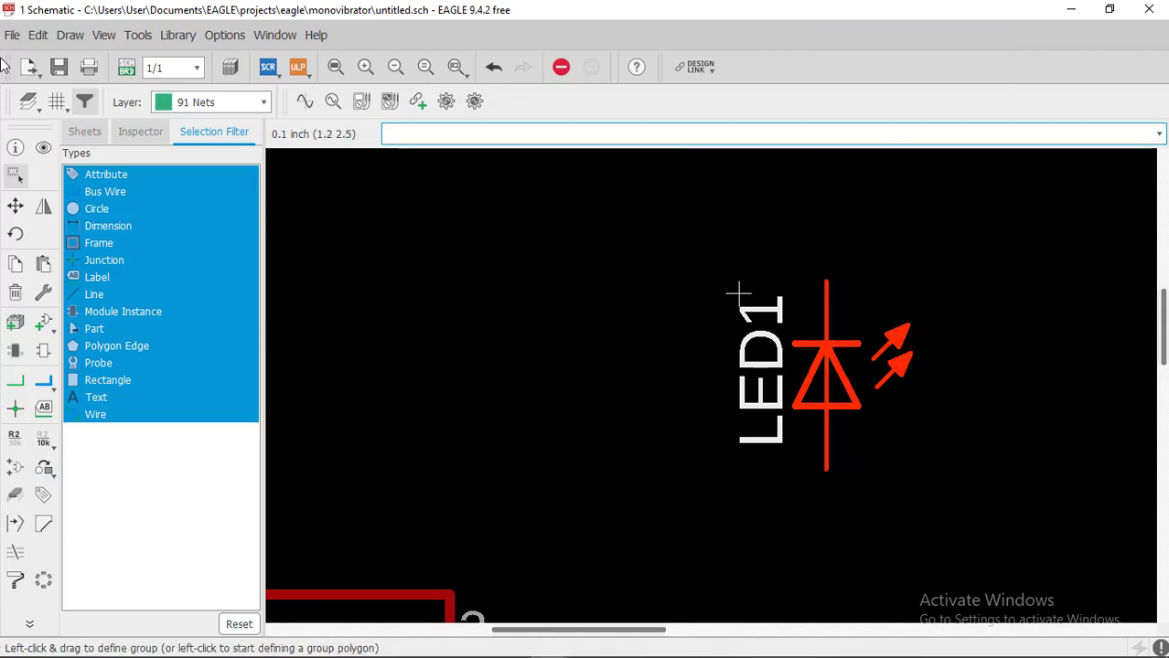
Rotate LED1 to horizontal with its cathode facing right and move it in line with the timer's Q pin 3
left_click(16, 208)
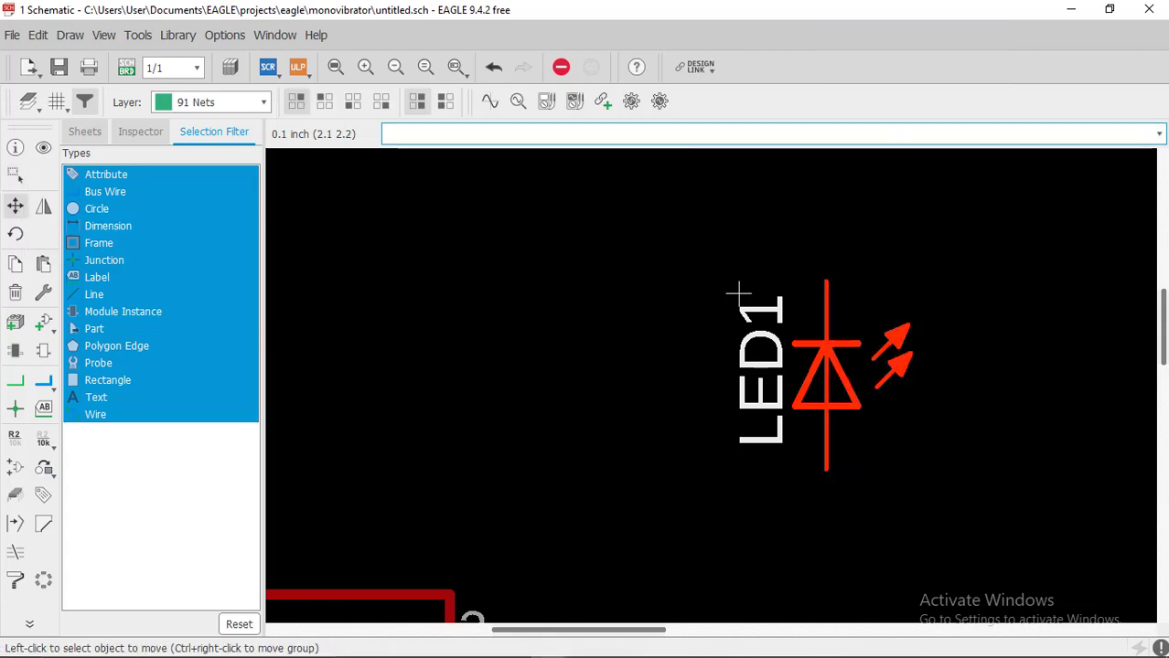
left_click(737, 293)
scroll(759, 443, "down", 3)
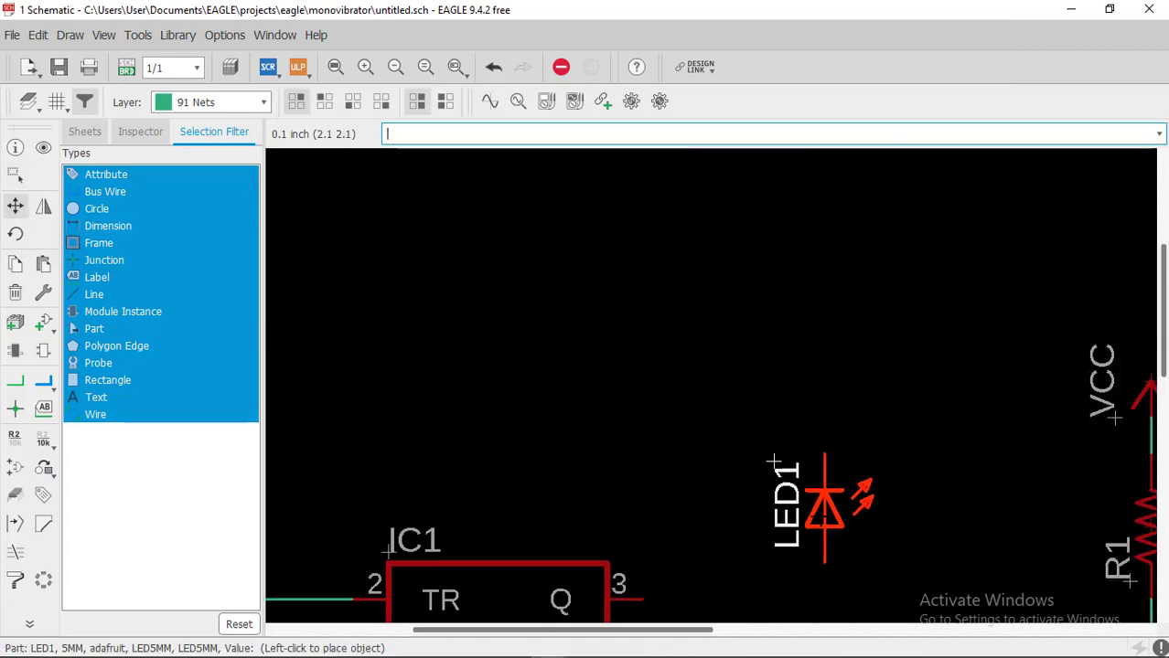
right_click(823, 522)
right_click(823, 523)
right_click(823, 522)
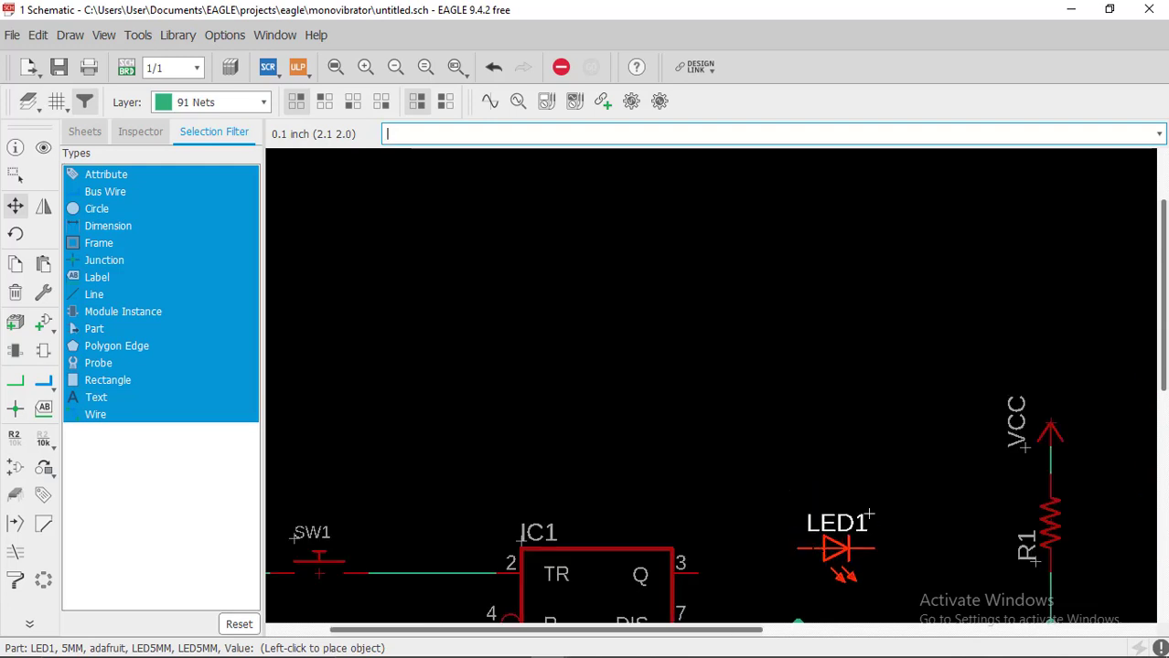
left_click(836, 573)
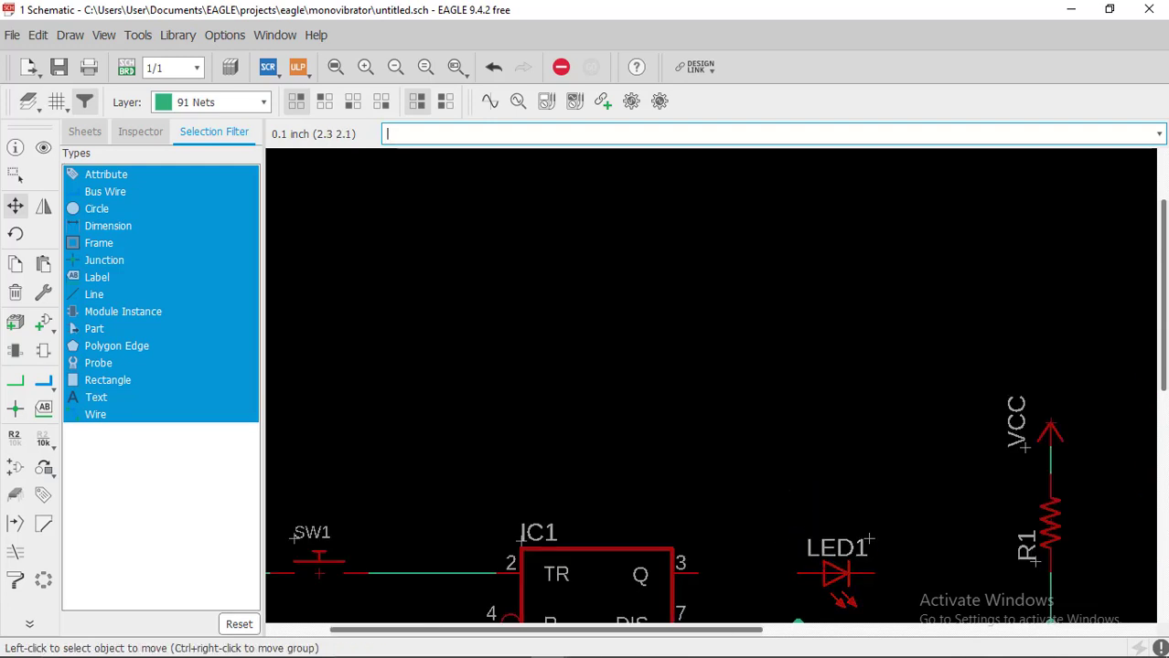
middle_click_drag(837, 515, 700, 358)
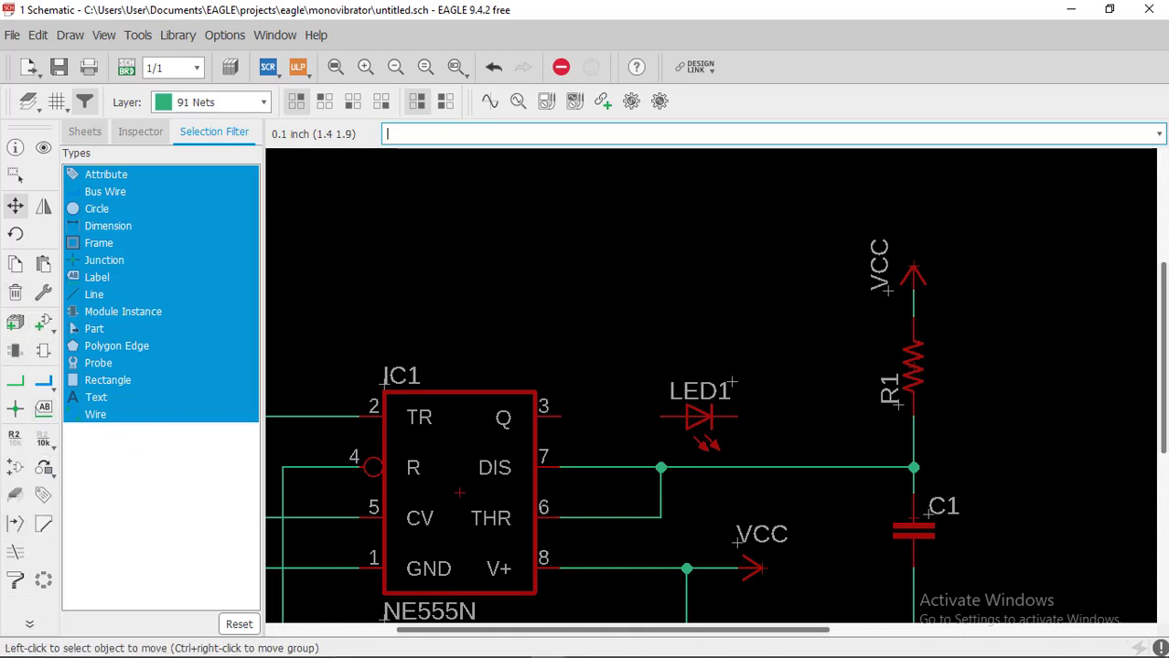
Copy the GND symbol below C1 and place the copy rotated 90° between LED1 and R1, in line with LED1's cathode
scroll(457, 552, "down", 5)
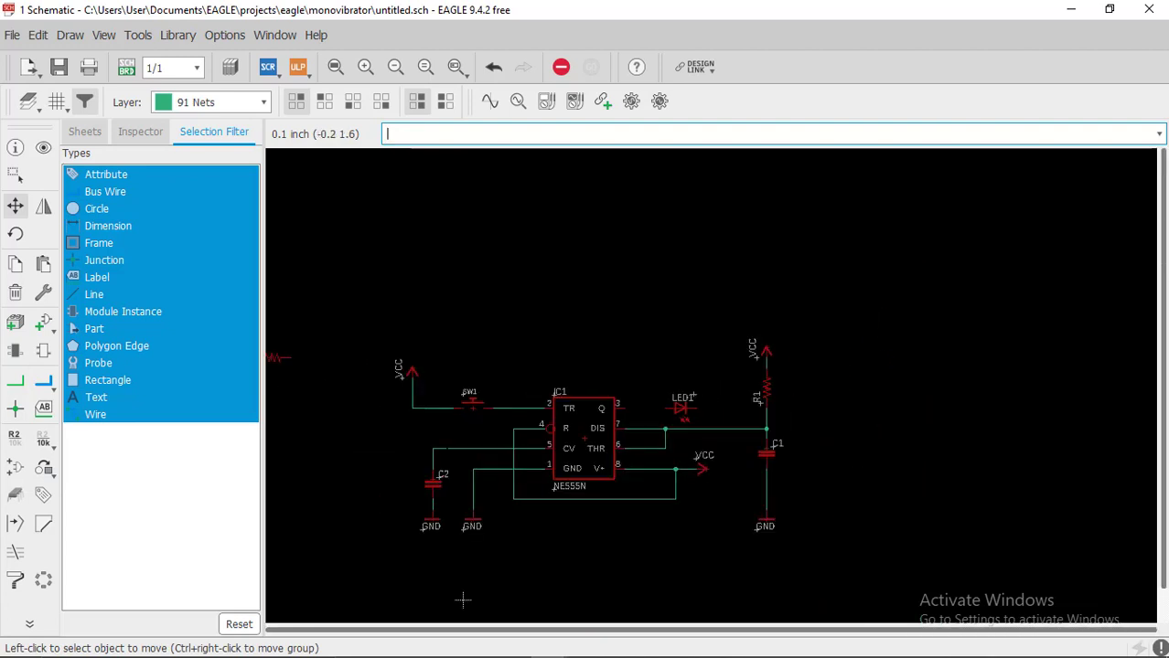
scroll(457, 552, "down", 1)
scroll(449, 563, "up", 4)
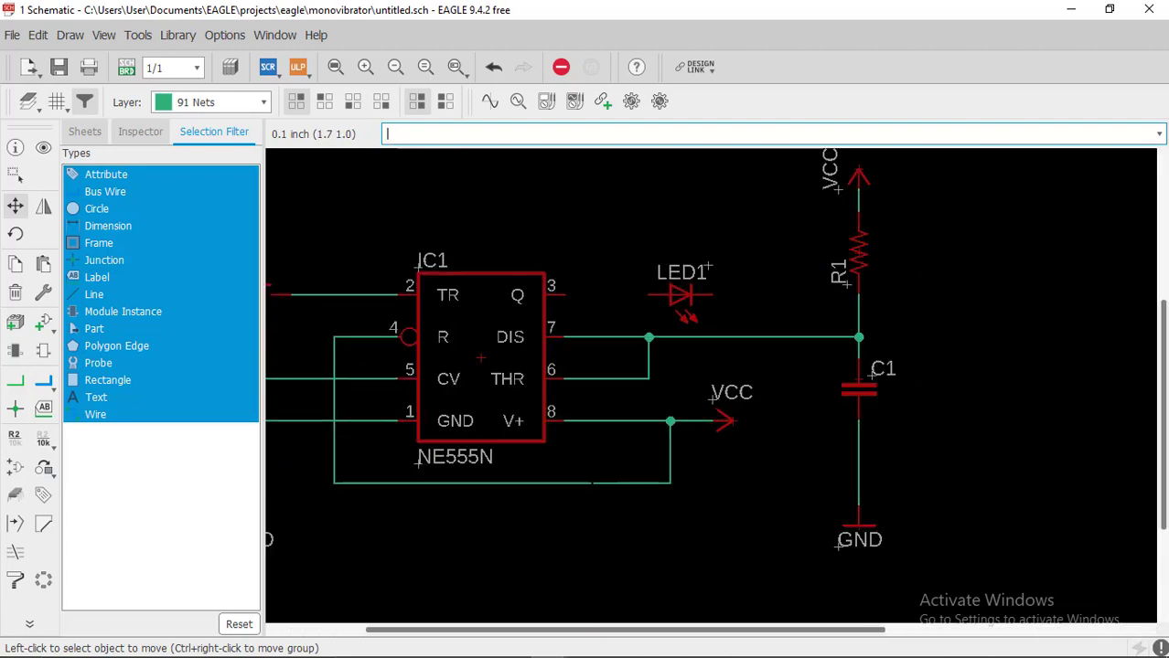
left_click(20, 264)
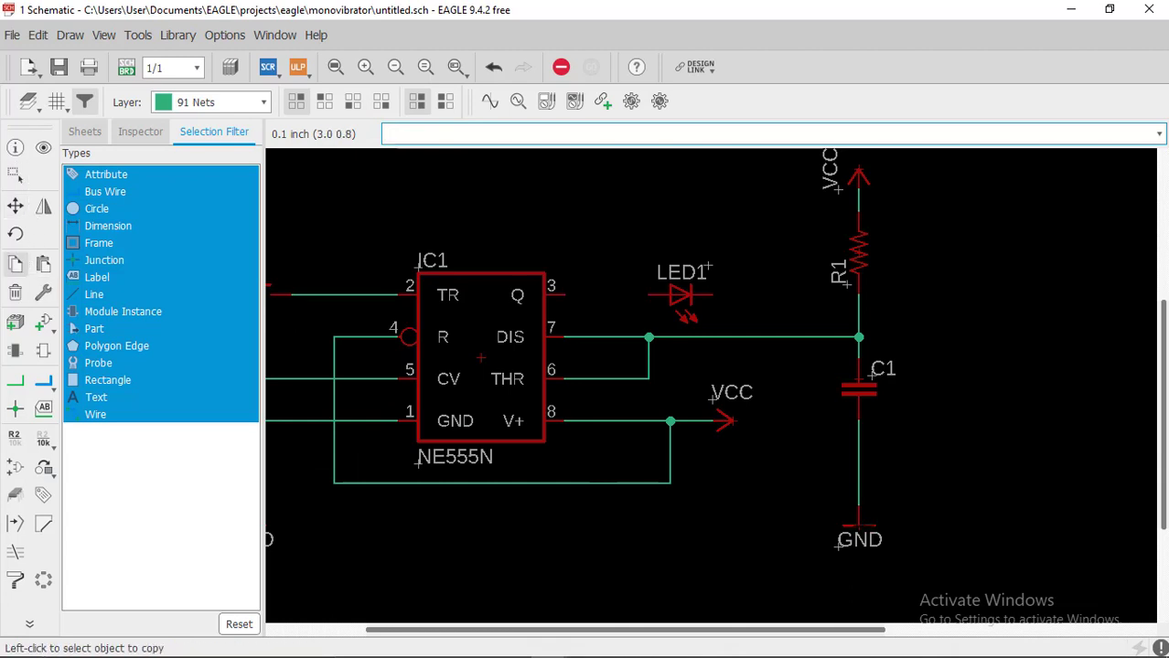
left_click(859, 527)
right_click(752, 291)
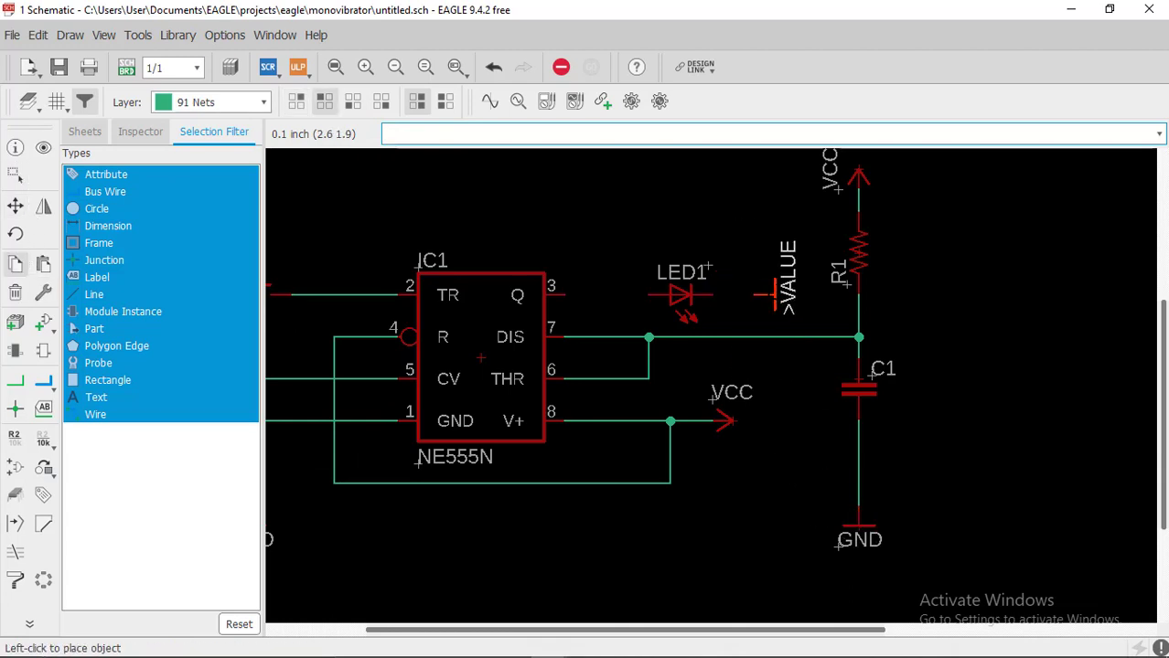
left_click(755, 295)
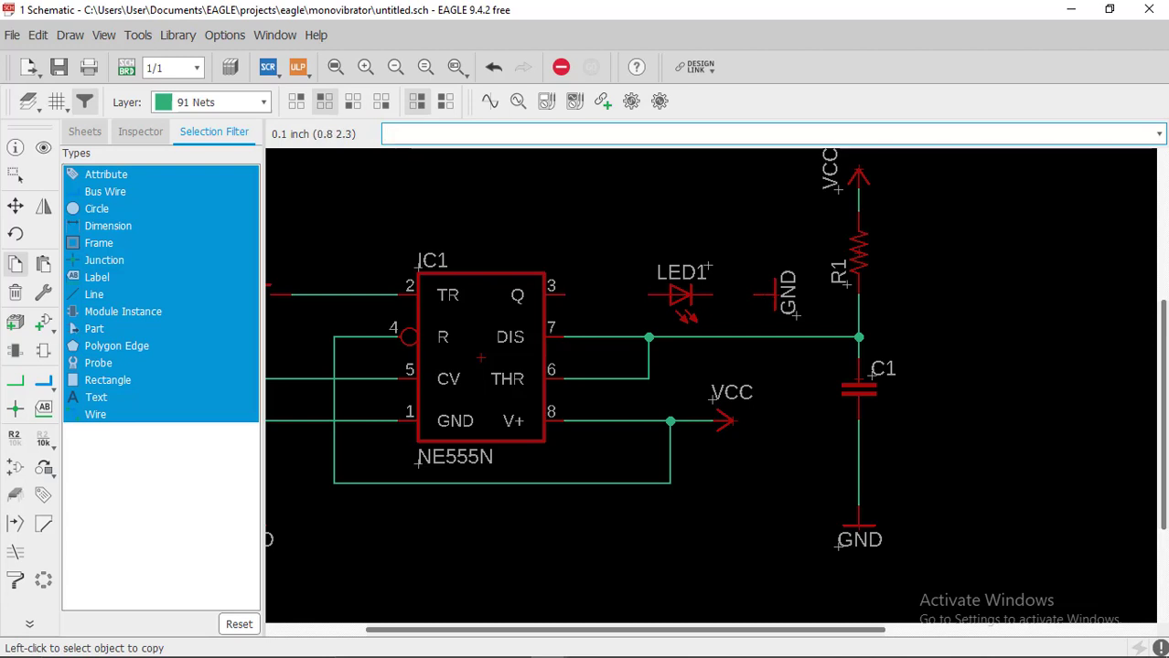
Wire the timer's Q pin 3 to LED1's anode and LED1's cathode to the new GND symbol with nets
left_click(15, 381)
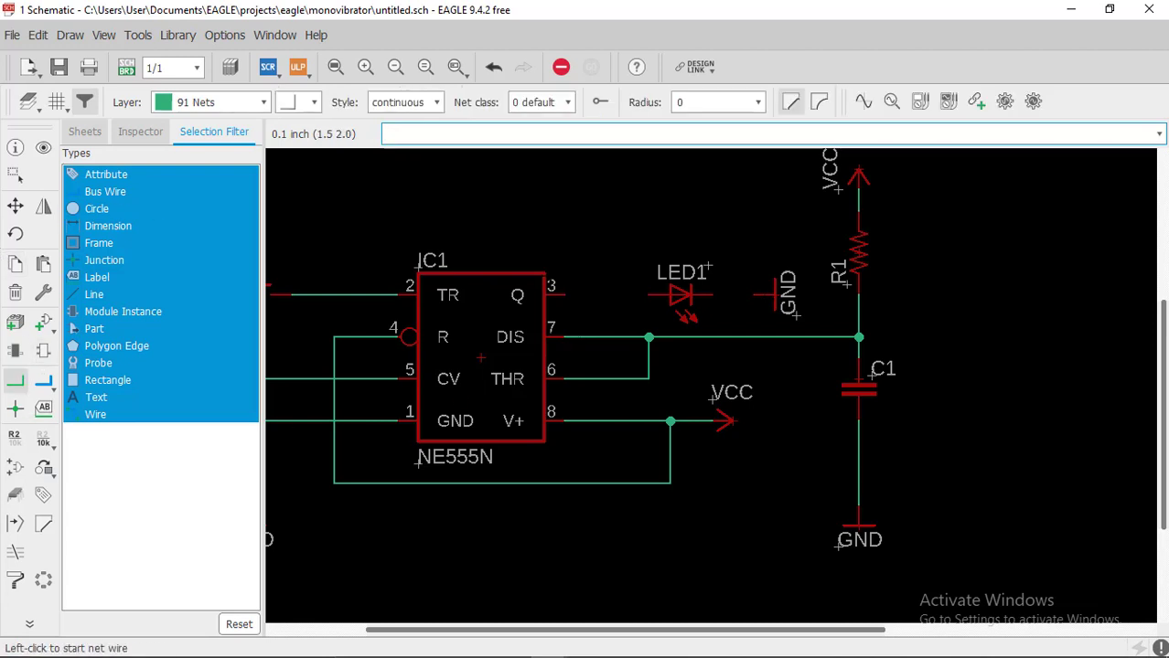
left_click(564, 295)
left_click(650, 294)
left_click(711, 294)
left_click(755, 294)
scroll(558, 348, "down", 3)
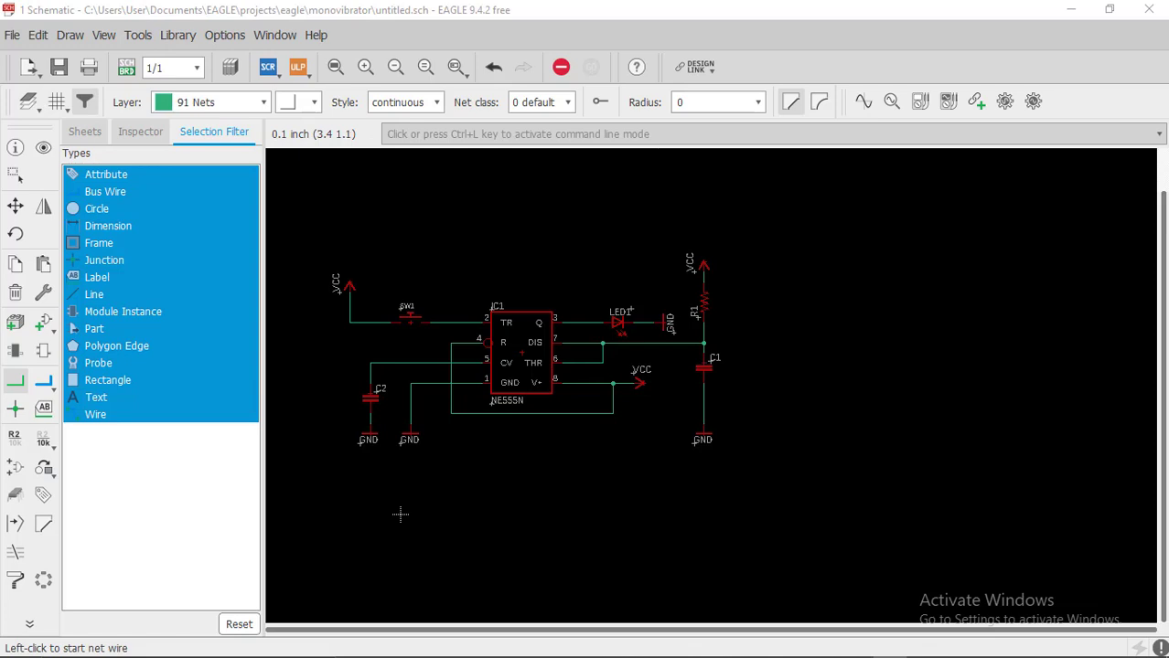
Set the value of capacitor C1 to 10uf
scroll(753, 363, "up", 6)
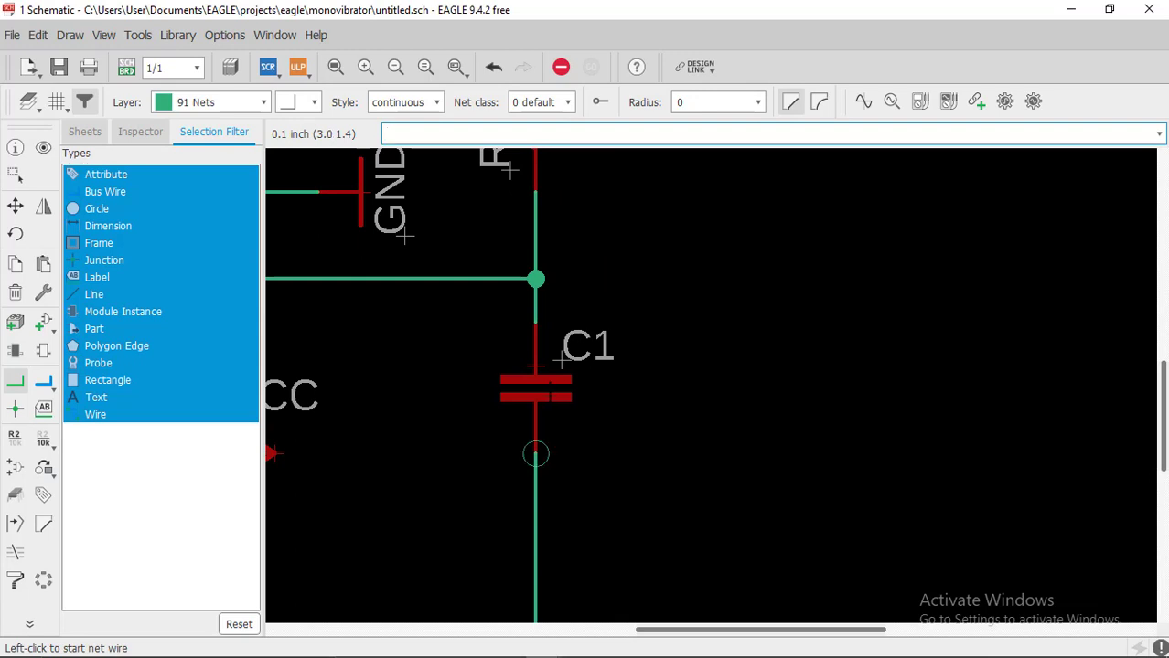
scroll(536, 455, "down", 5)
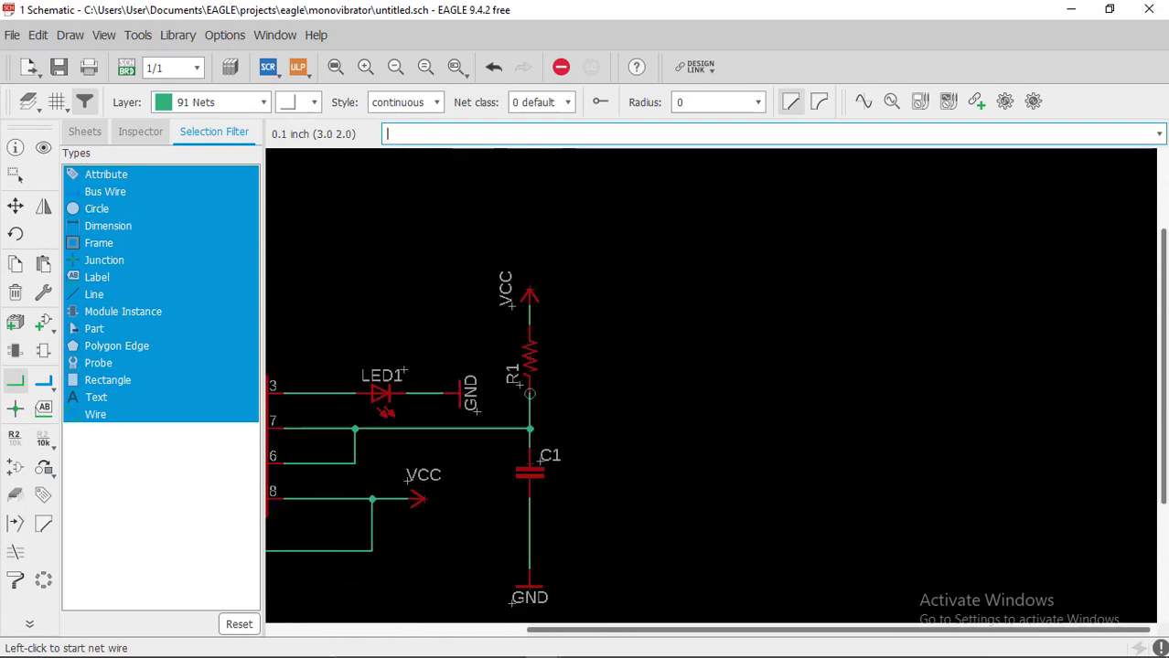
middle_click_drag(527, 374, 788, 381)
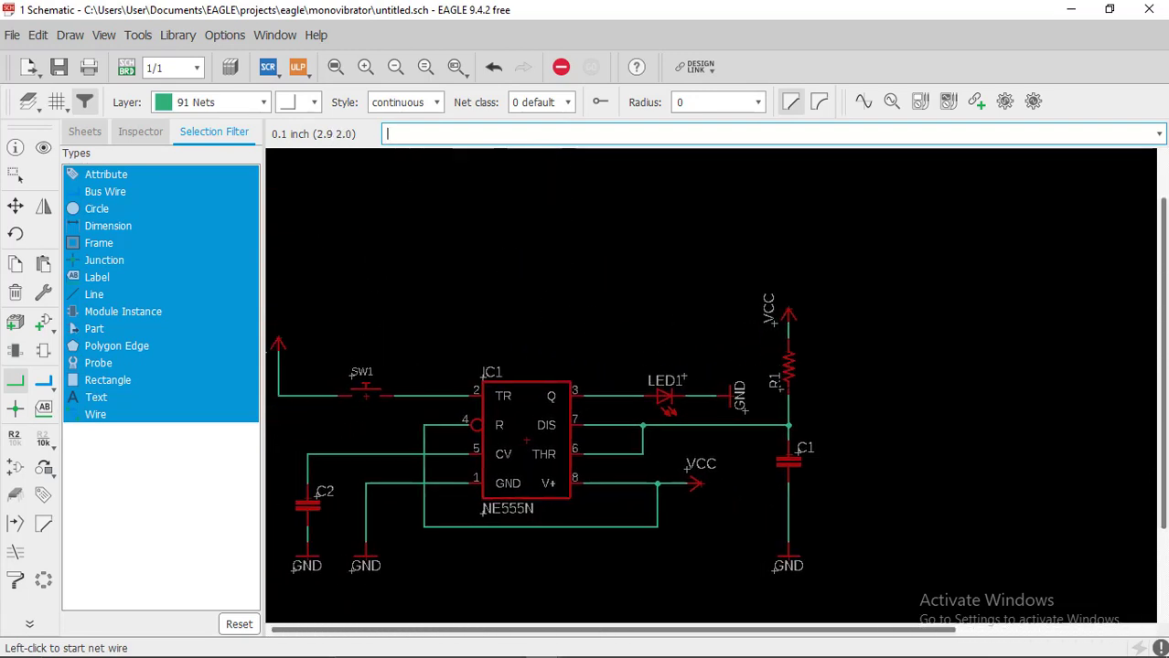
middle_click_drag(578, 422, 695, 394)
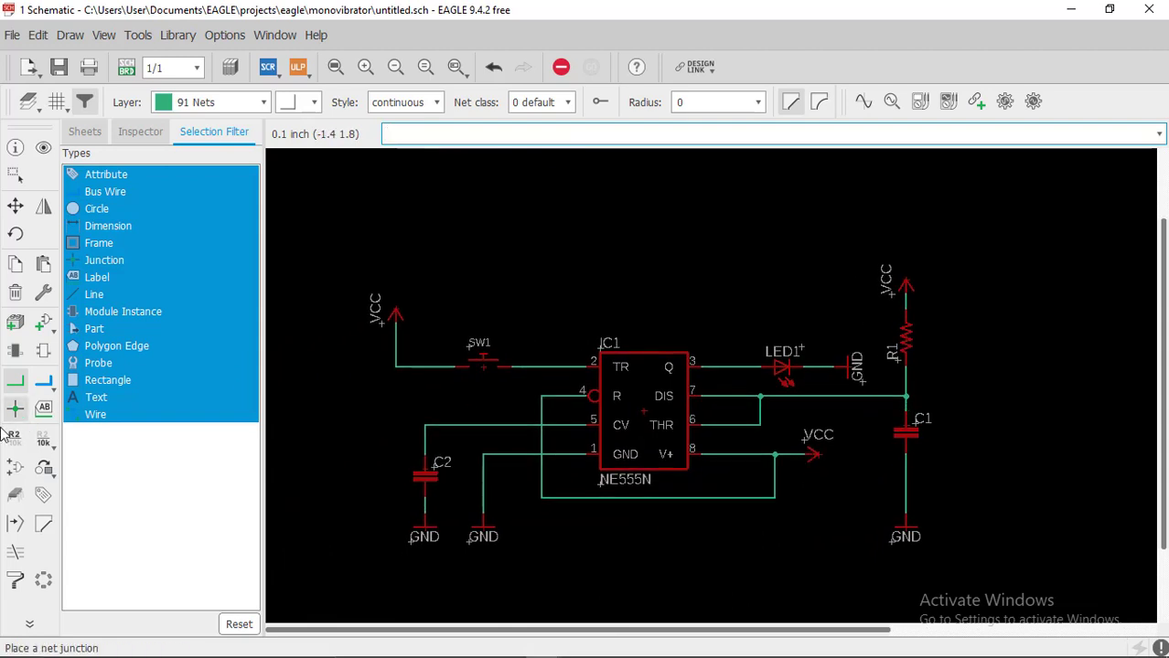
left_click(44, 466)
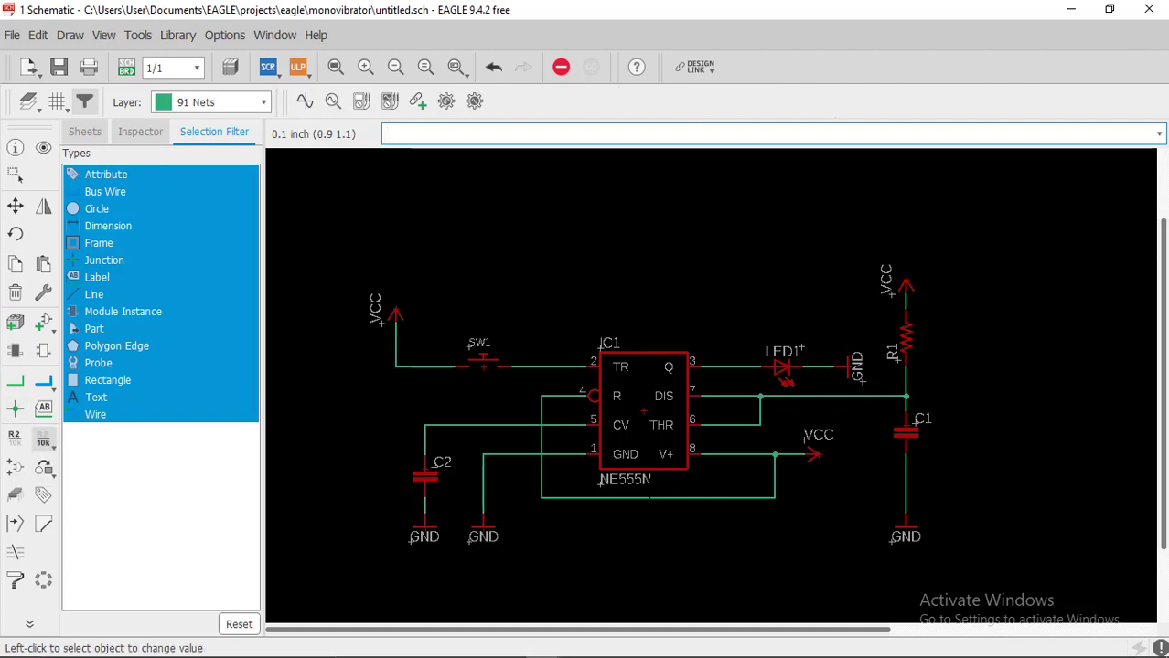
scroll(876, 490, "up", 5)
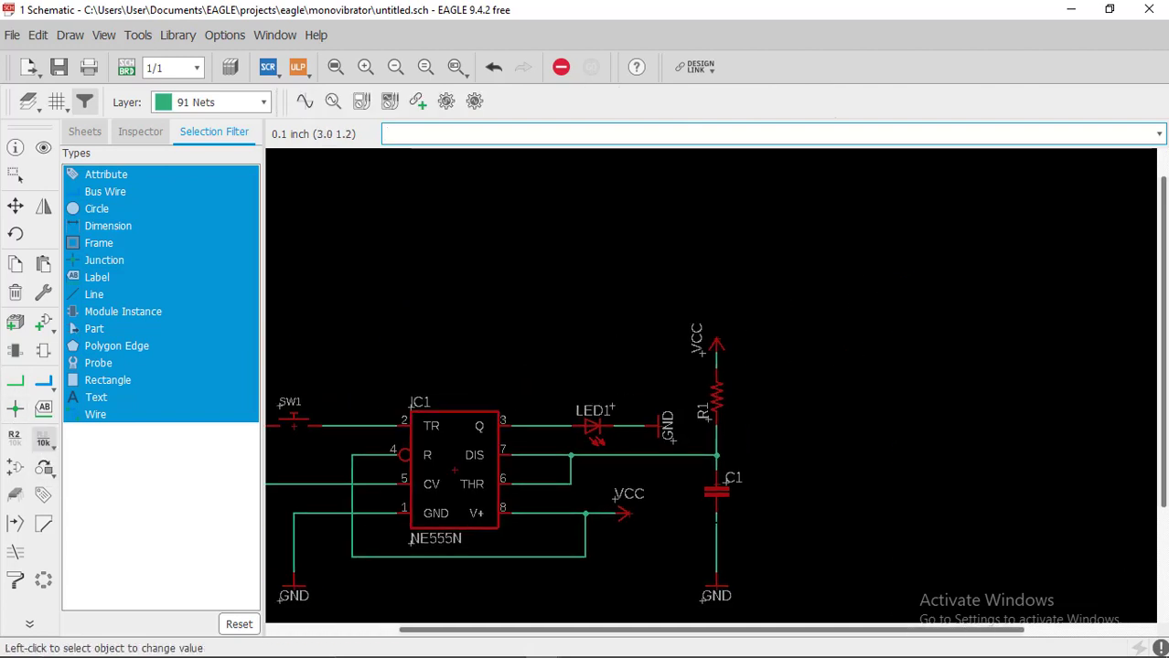
left_click(716, 476)
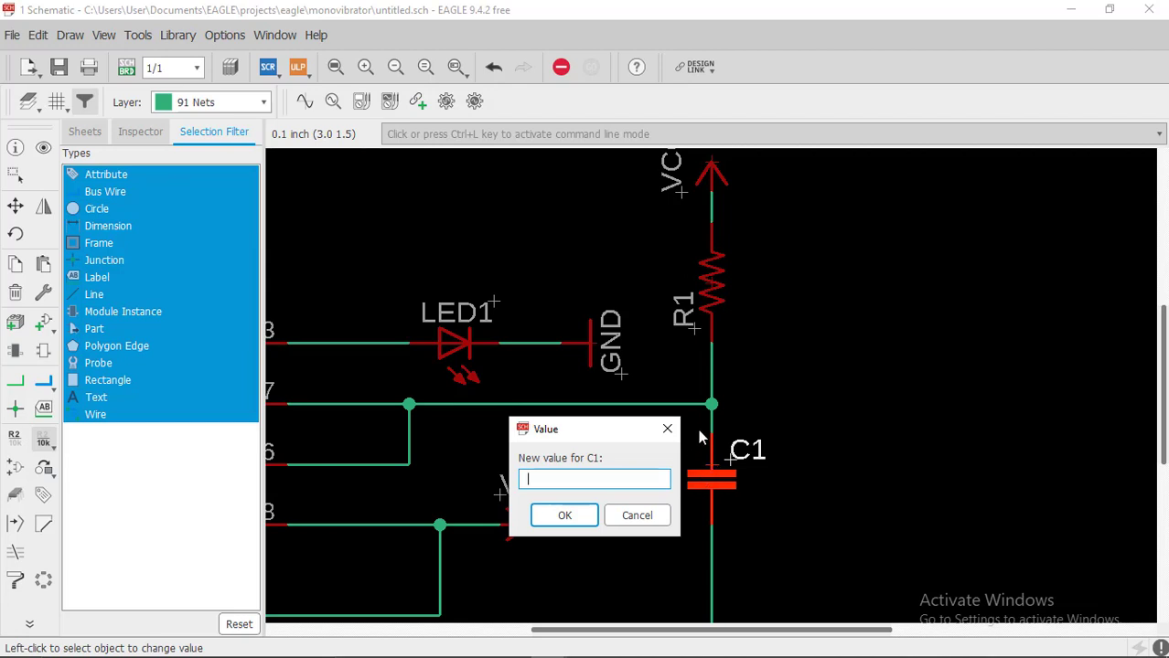
type("10uf")
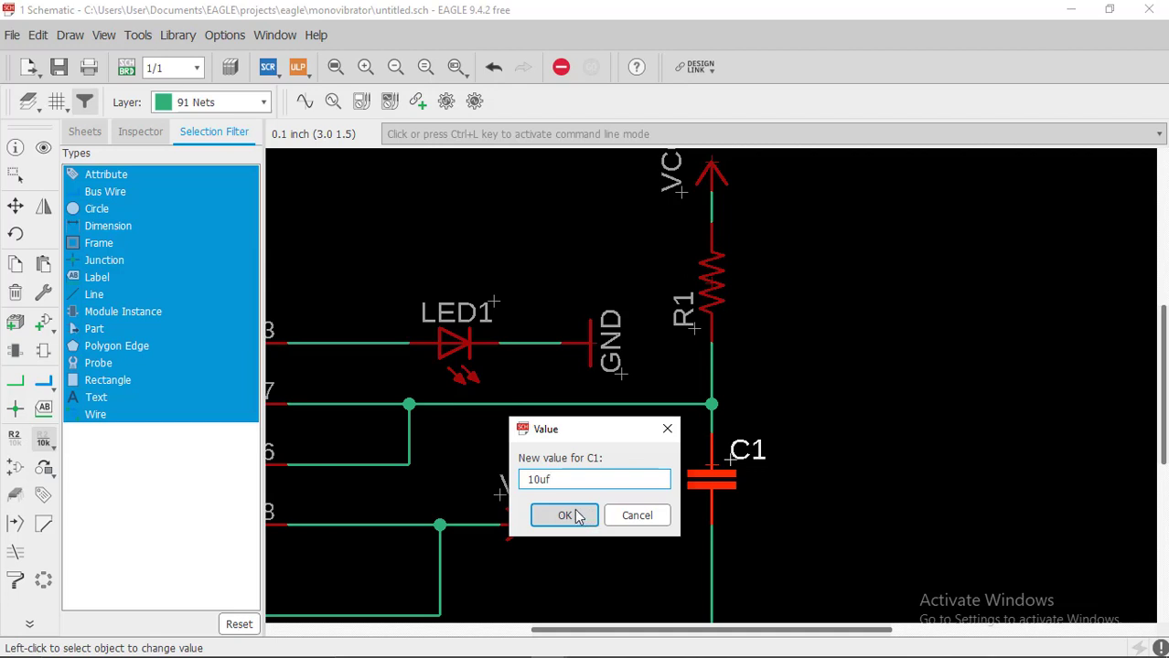
left_click(574, 515)
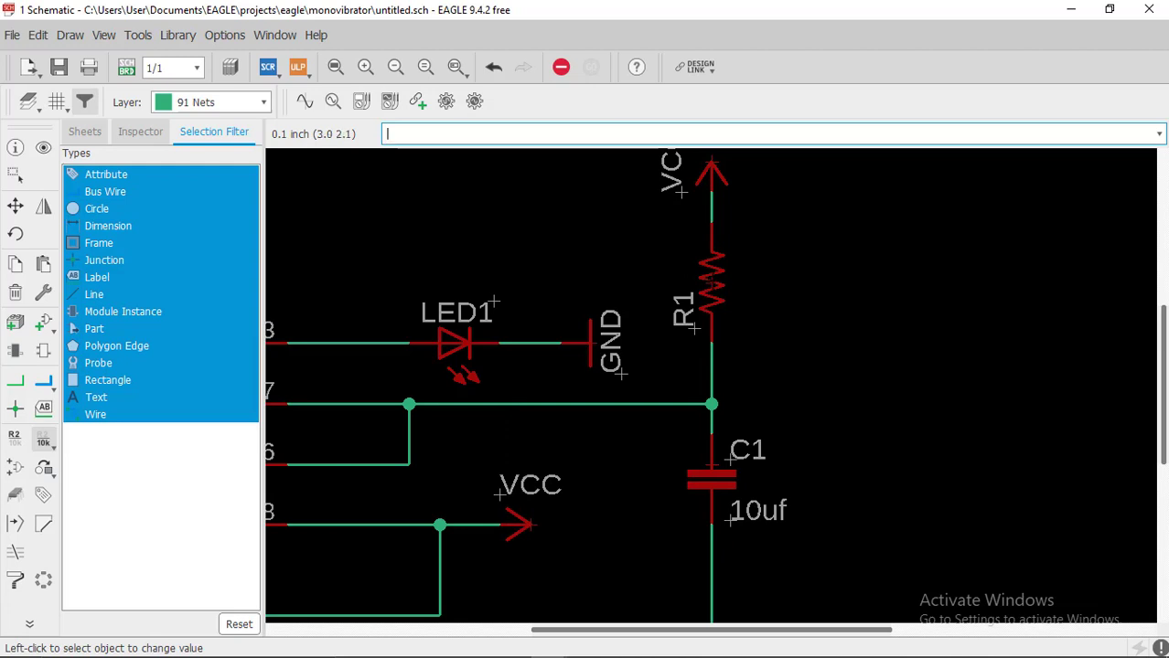
Set the value of resistor R1 to 47k ohm
right_click(712, 286)
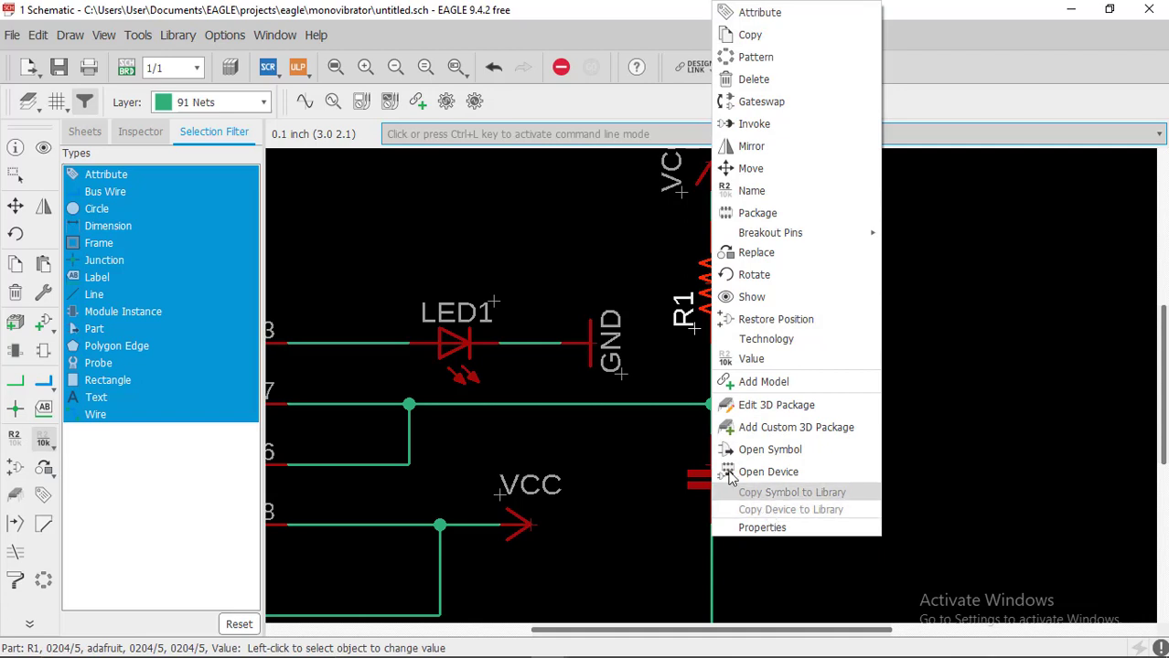
left_click(662, 275)
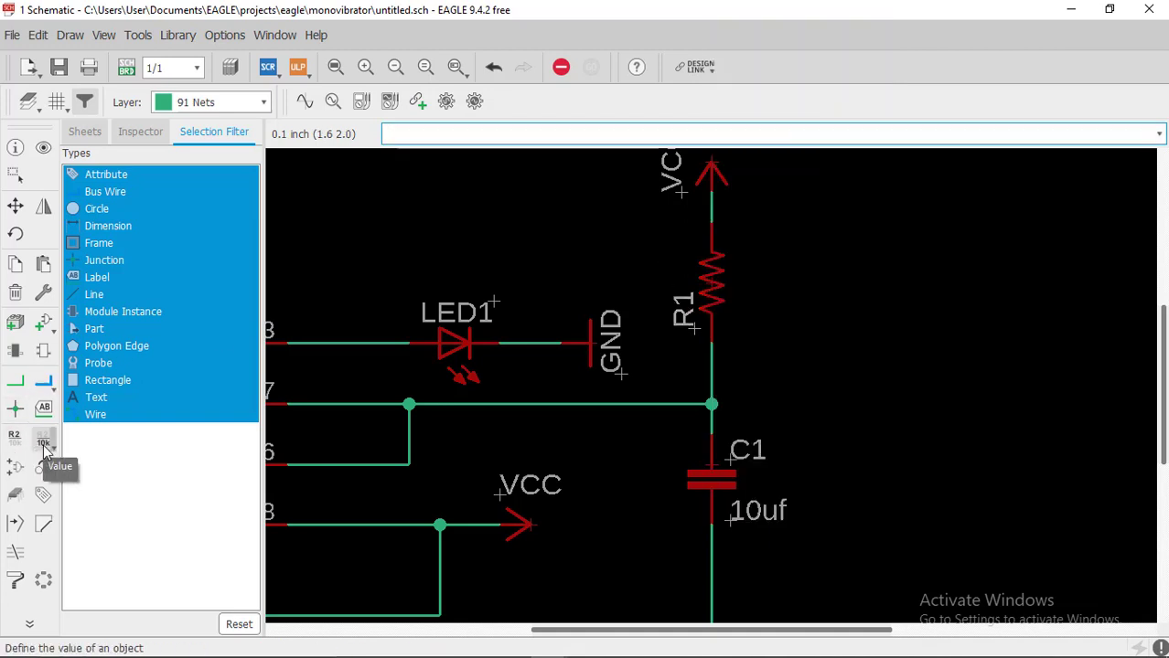
left_click(712, 279)
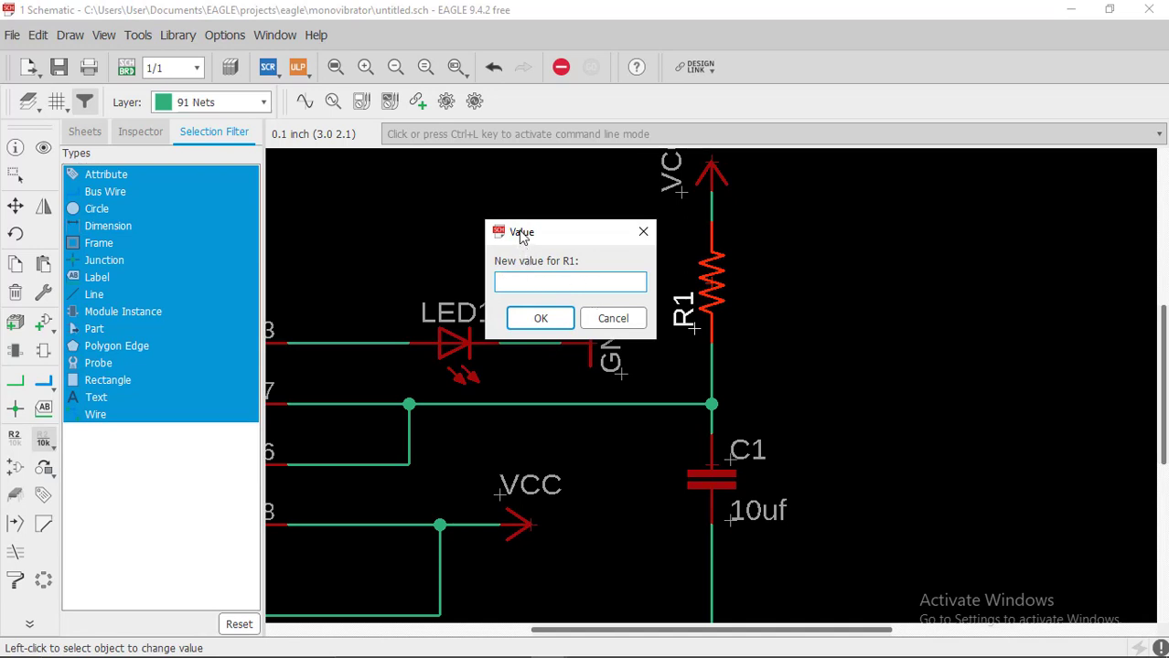
type("47k ohm")
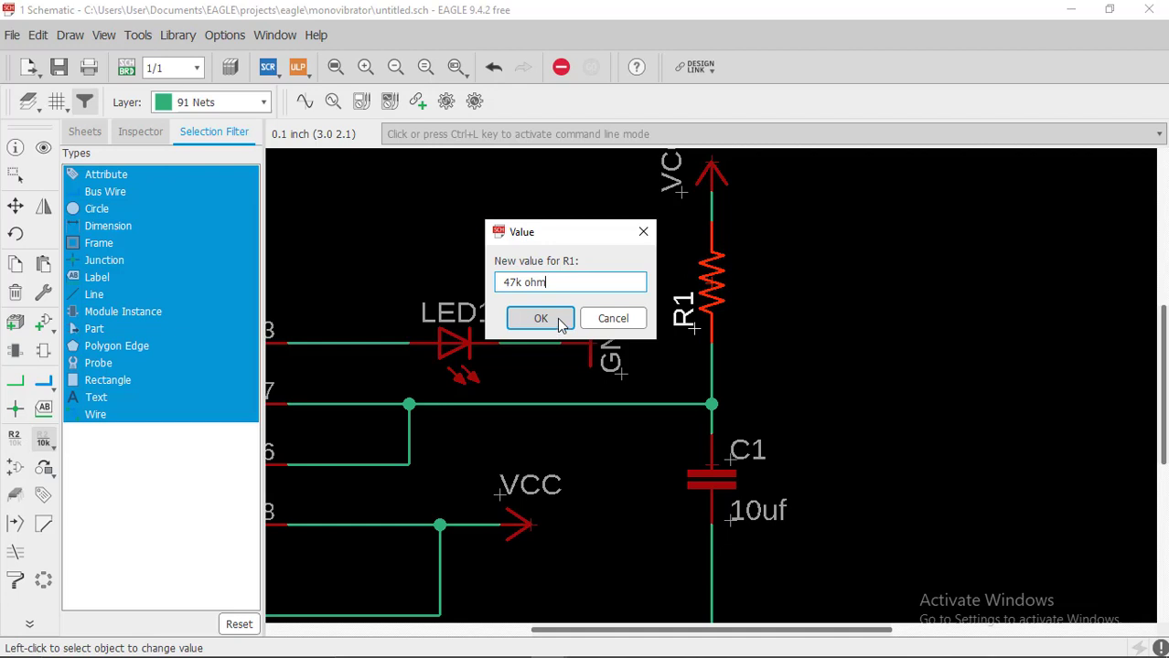
left_click(541, 318)
Set the value of capacitor C2 to 0.01uf
scroll(552, 318, "down", 5)
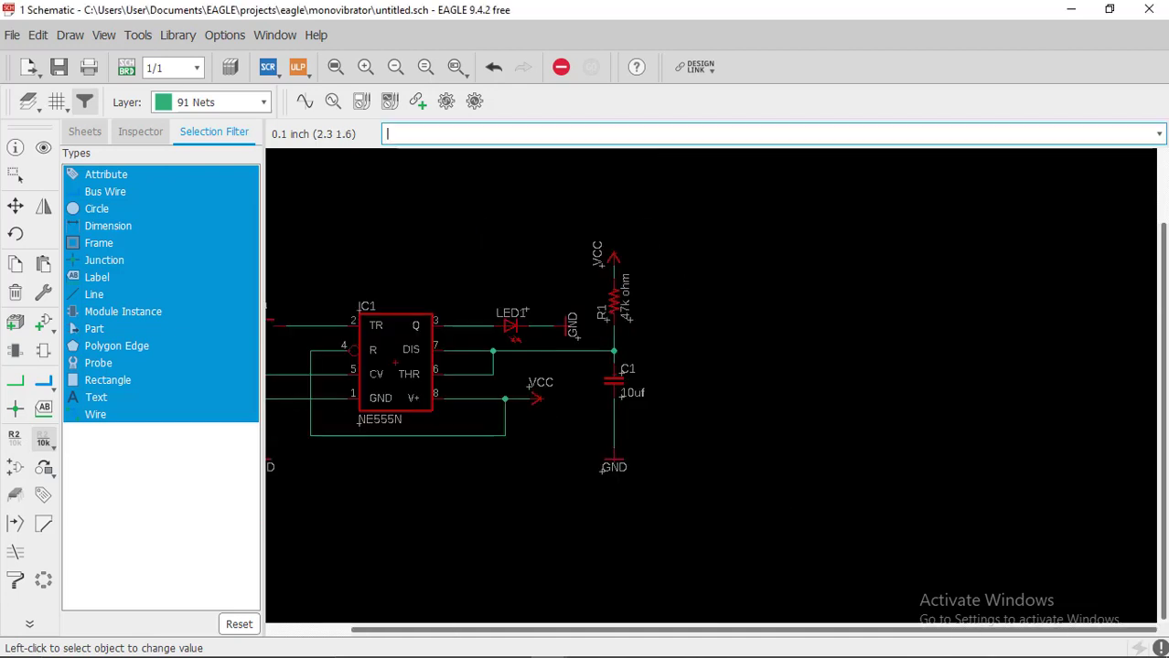
middle_click_drag(534, 384, 754, 380)
scroll(446, 418, "up", 6)
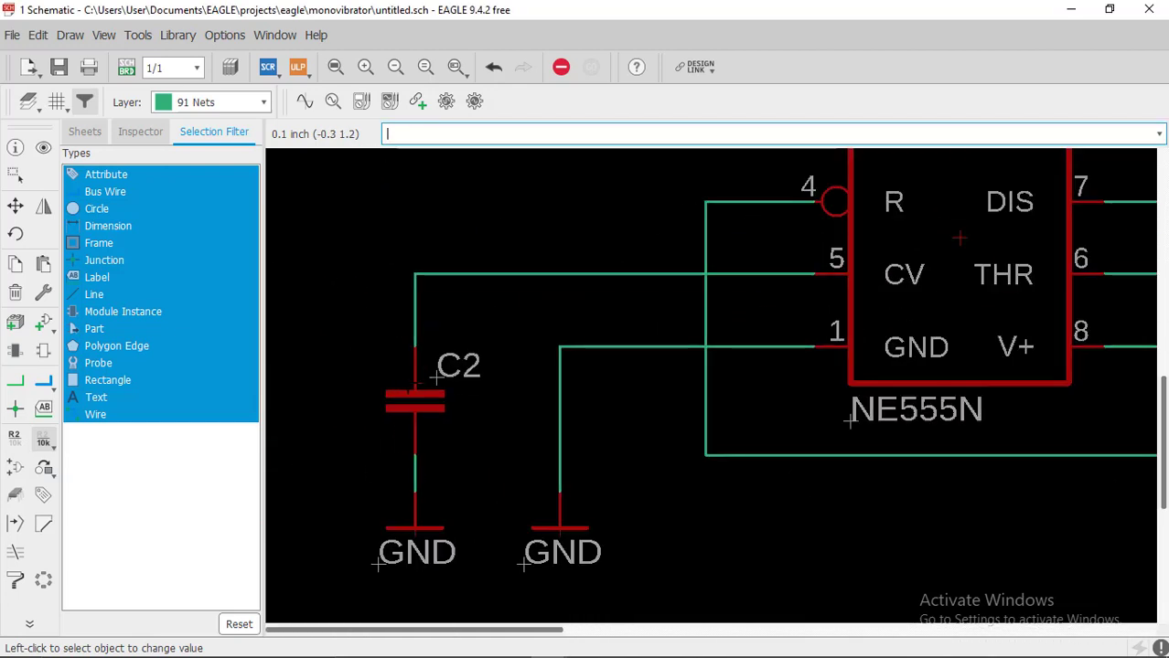
left_click(416, 382)
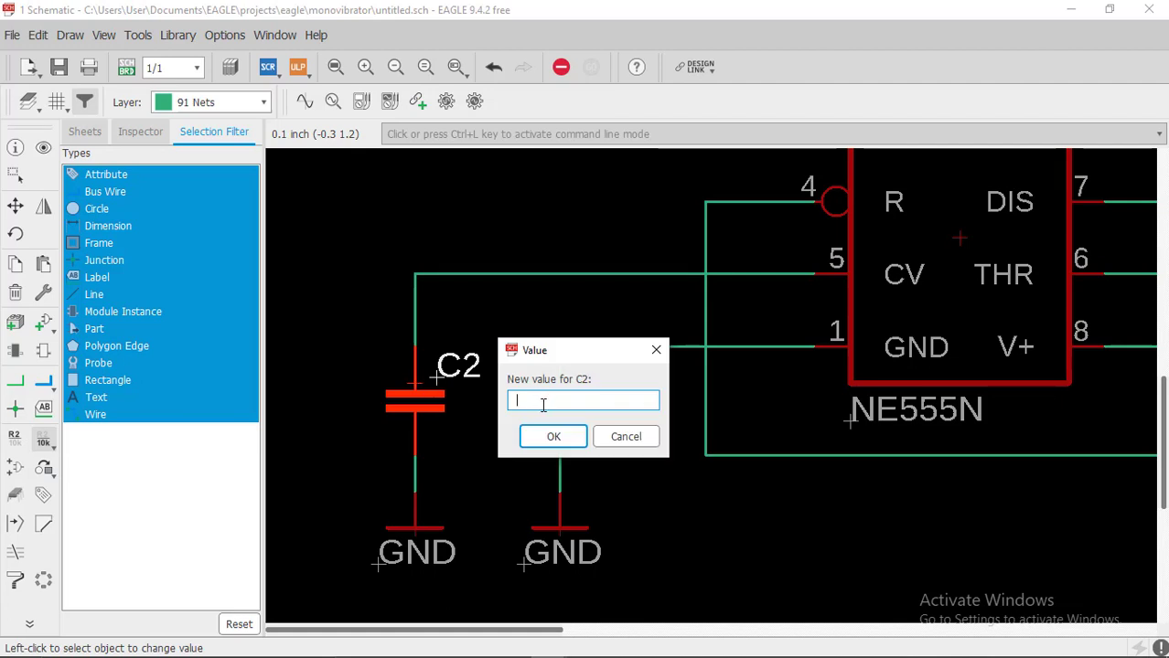
type("0.01uf")
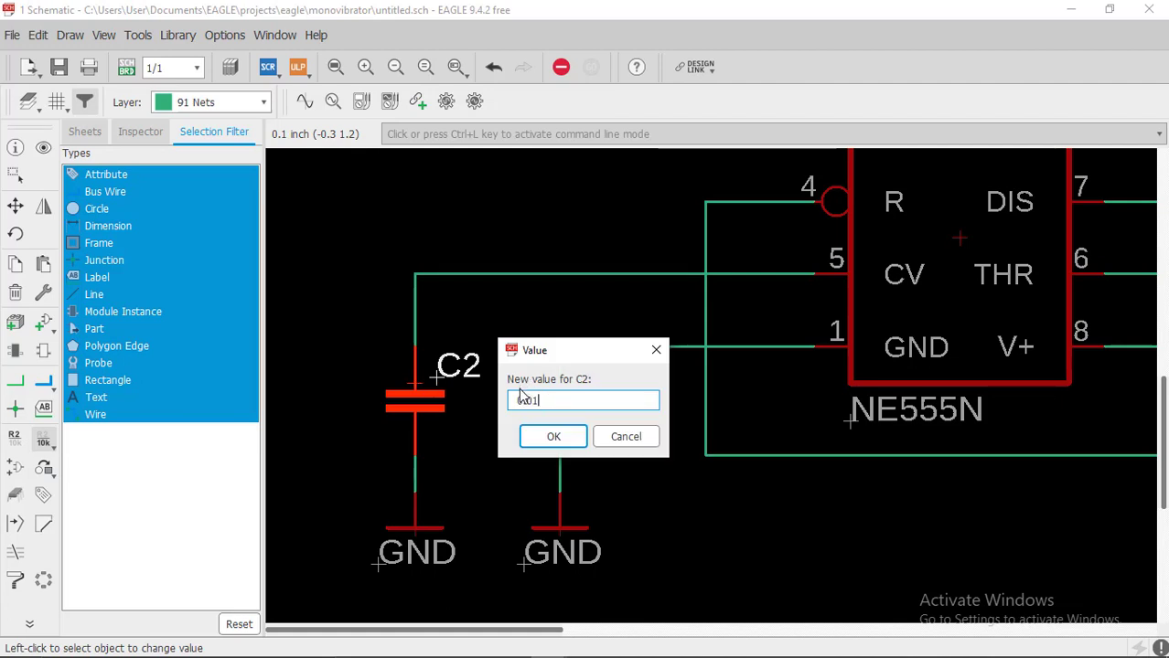
left_click(567, 439)
Delete the unused, unconnected resistor R2 together with its name label from the schematic
scroll(647, 470, "down", 4)
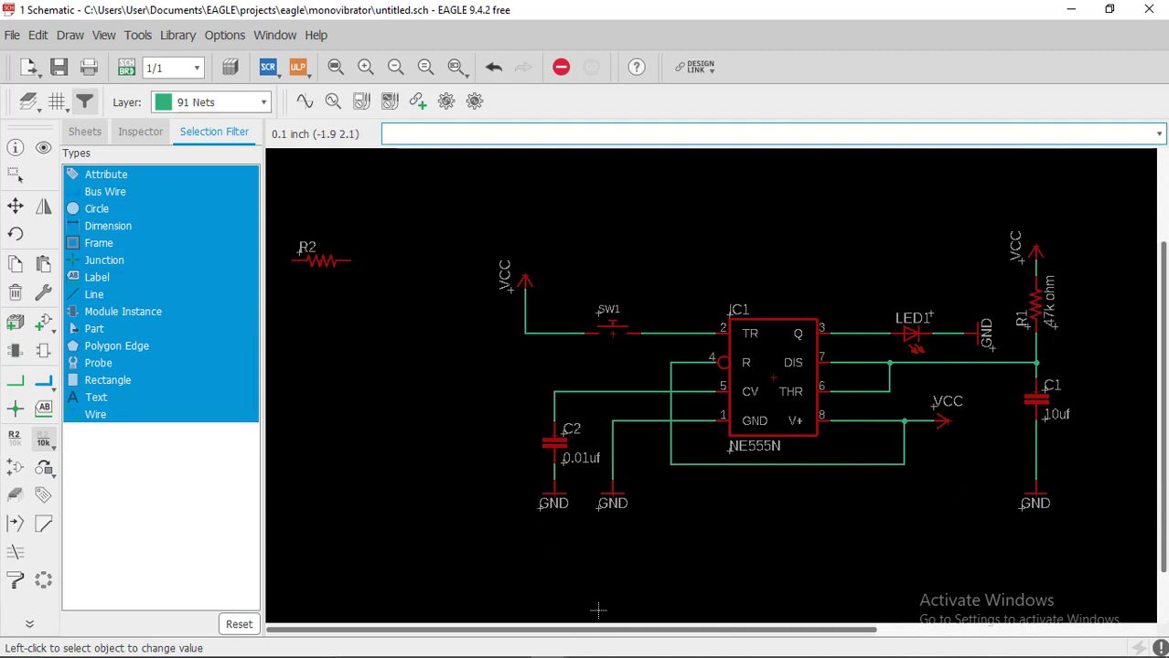
left_click(15, 291)
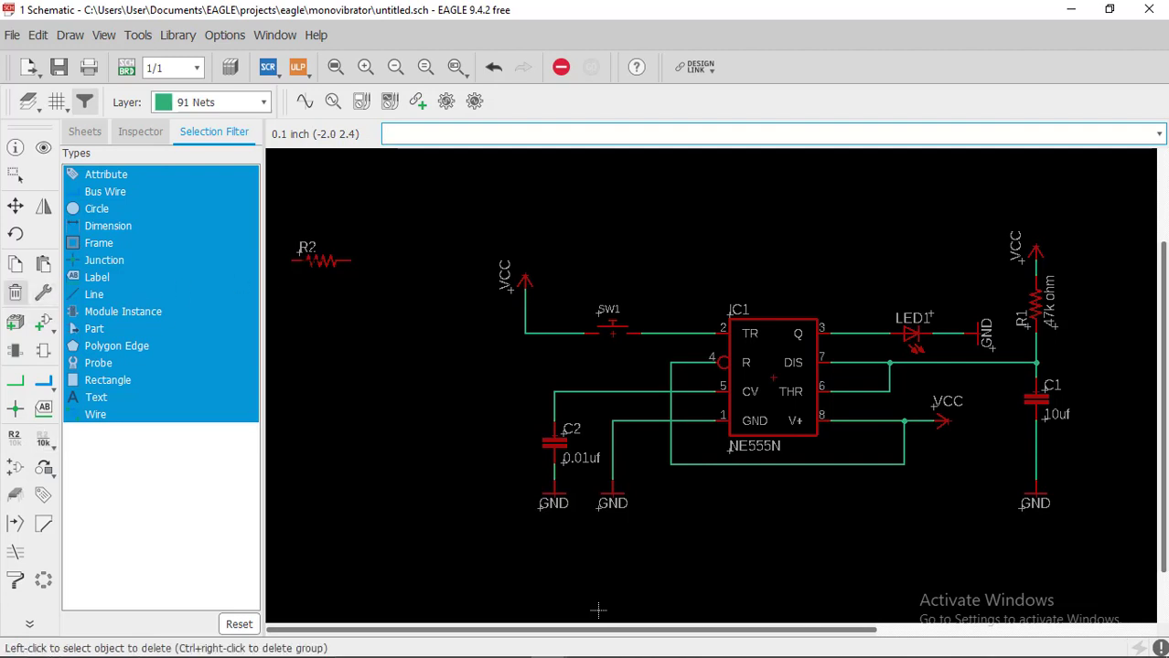
left_click(304, 254)
scroll(358, 306, "down", 2)
middle_click_drag(347, 300, 468, 299)
scroll(457, 268, "up", 5)
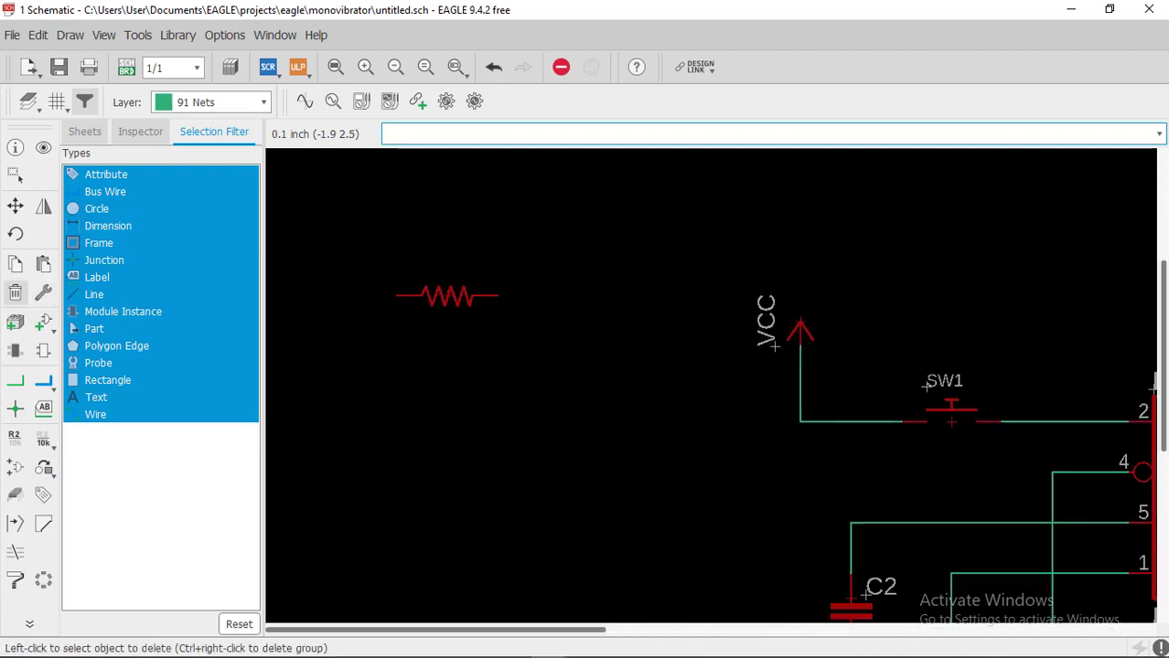
scroll(462, 294, "up", 3)
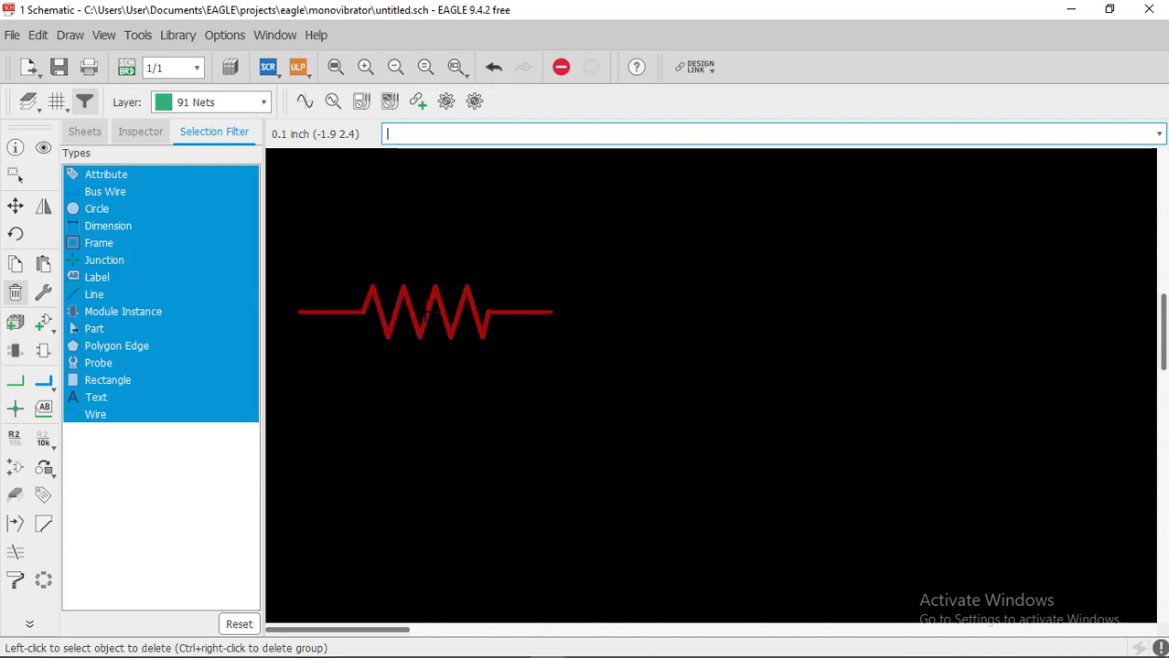
left_click(428, 312)
Switch to the board editor and create the board untitled.brd from the finished schematic
scroll(534, 365, "down", 6)
middle_click_drag(715, 421, 334, 231)
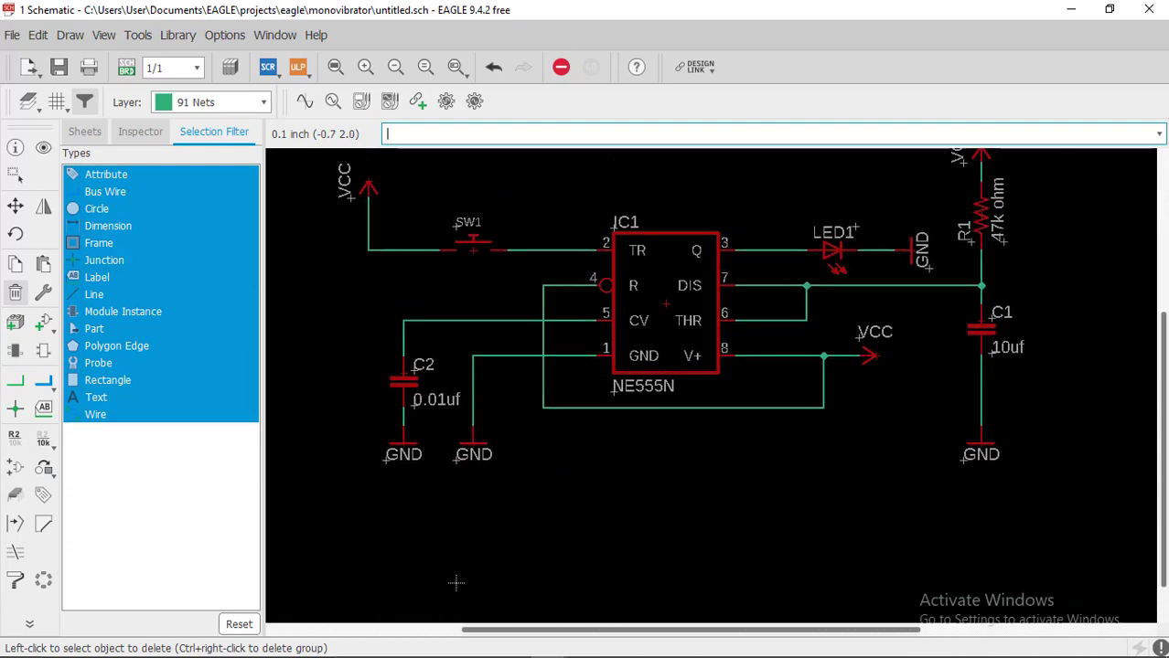
middle_click_drag(455, 582, 431, 641)
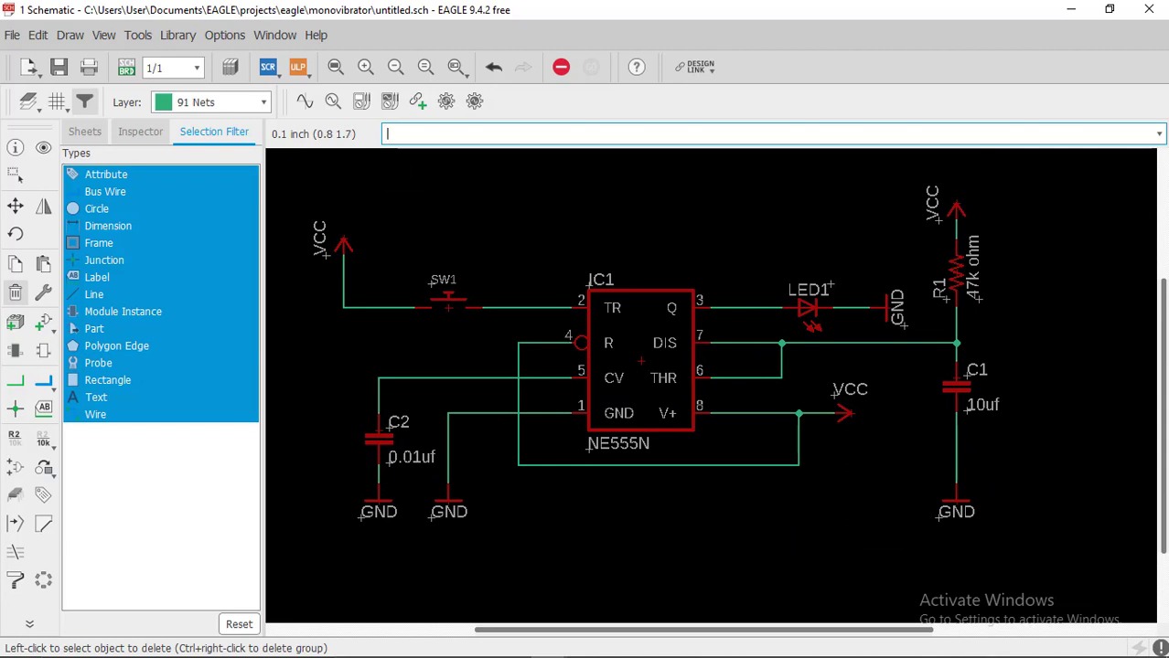
left_click(126, 71)
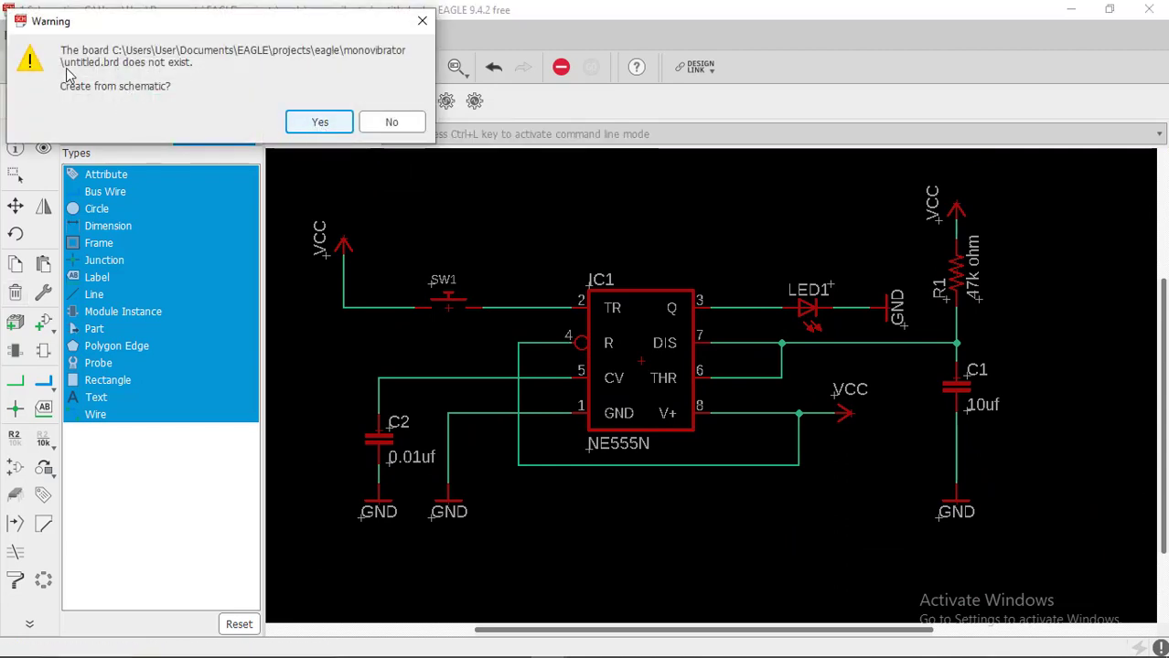
left_click(392, 123)
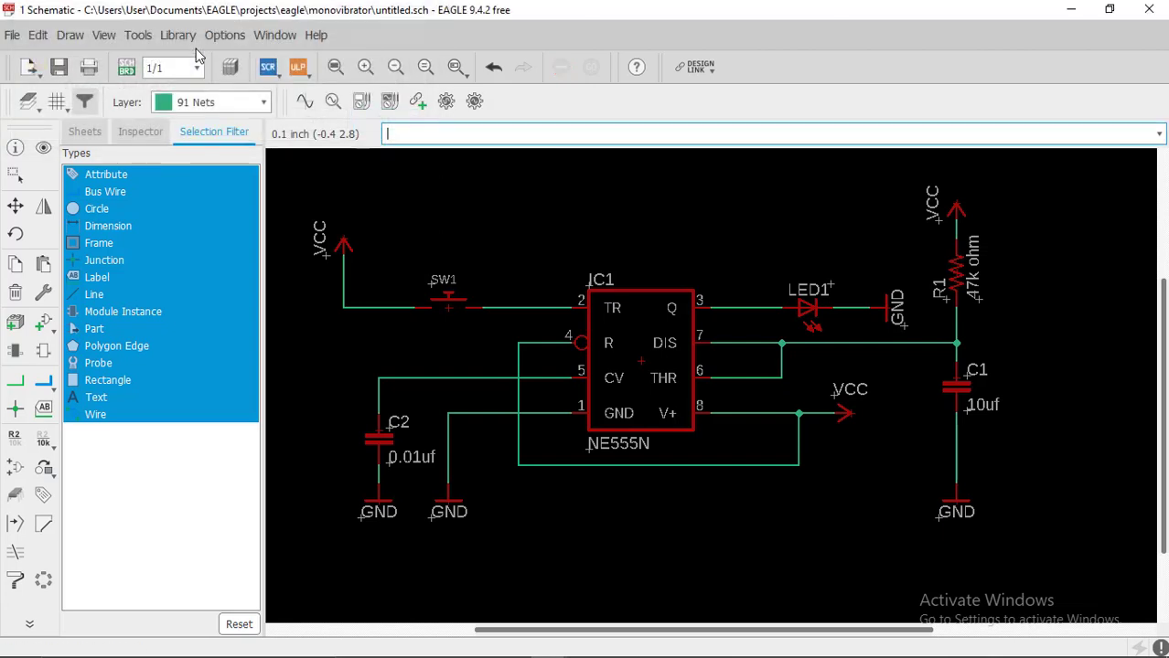
left_click(128, 71)
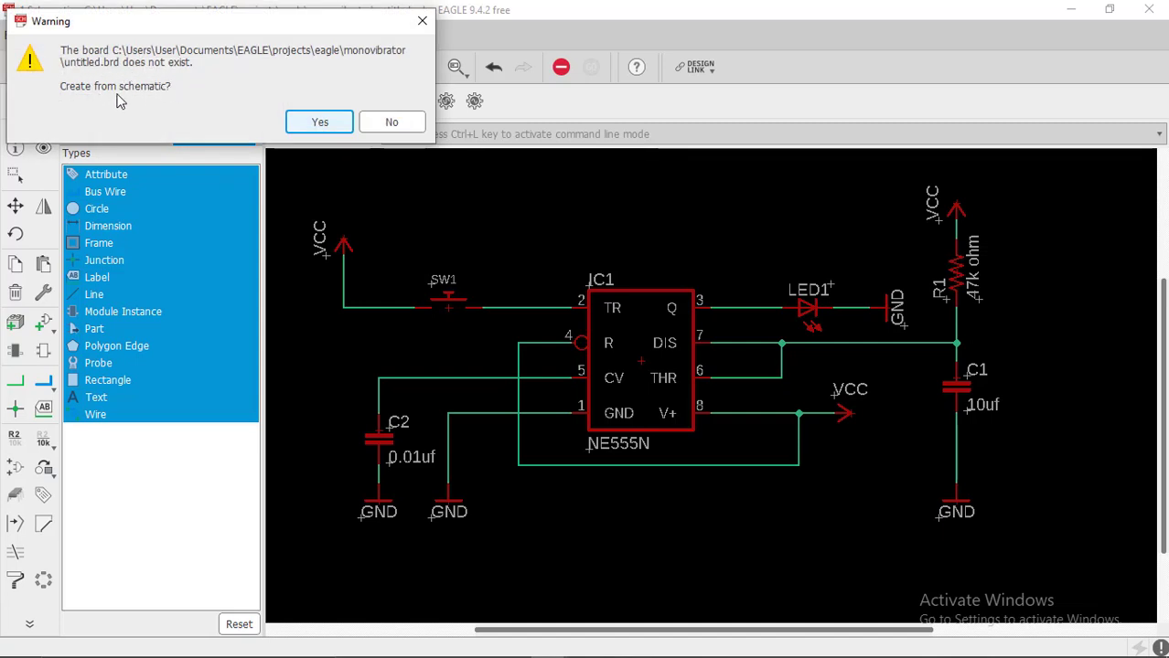
left_click(315, 122)
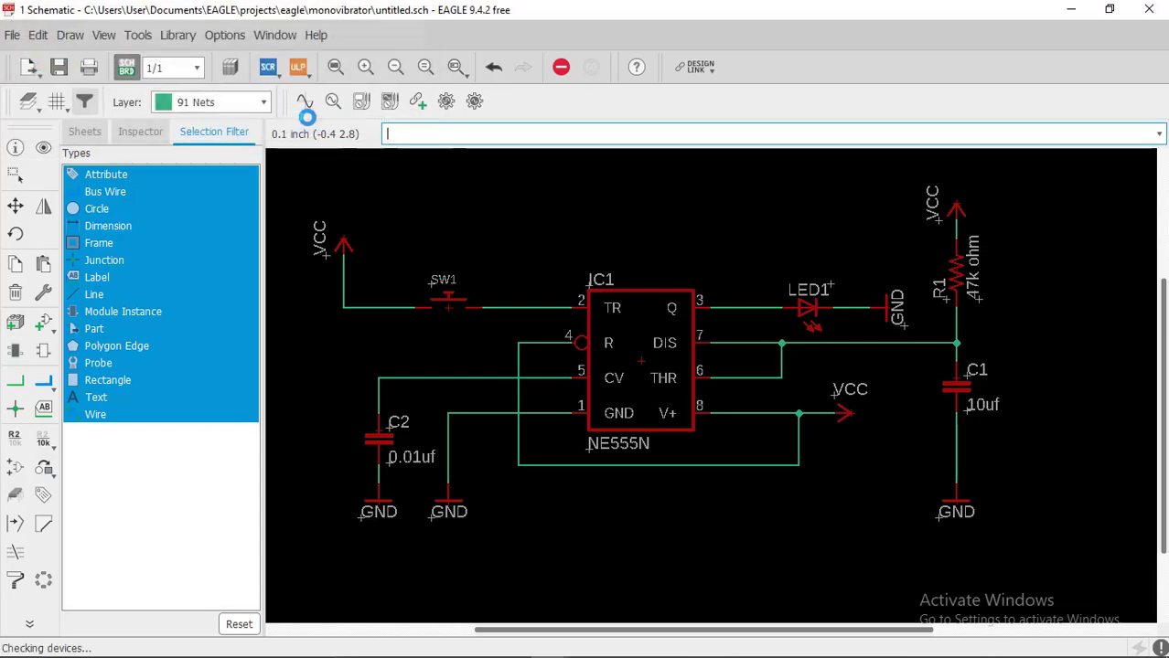
Shift the NE555N value label of IC1 slightly toward the upper edge of the chip outline
scroll(534, 476, "down", 2)
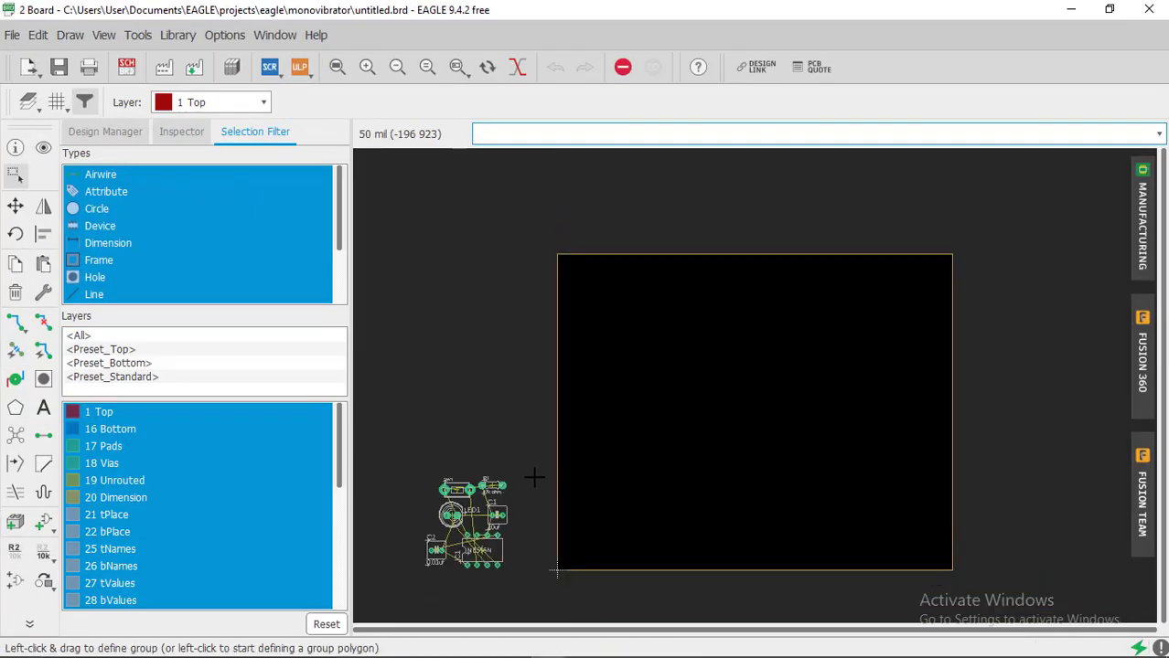
scroll(555, 572, "down", 2)
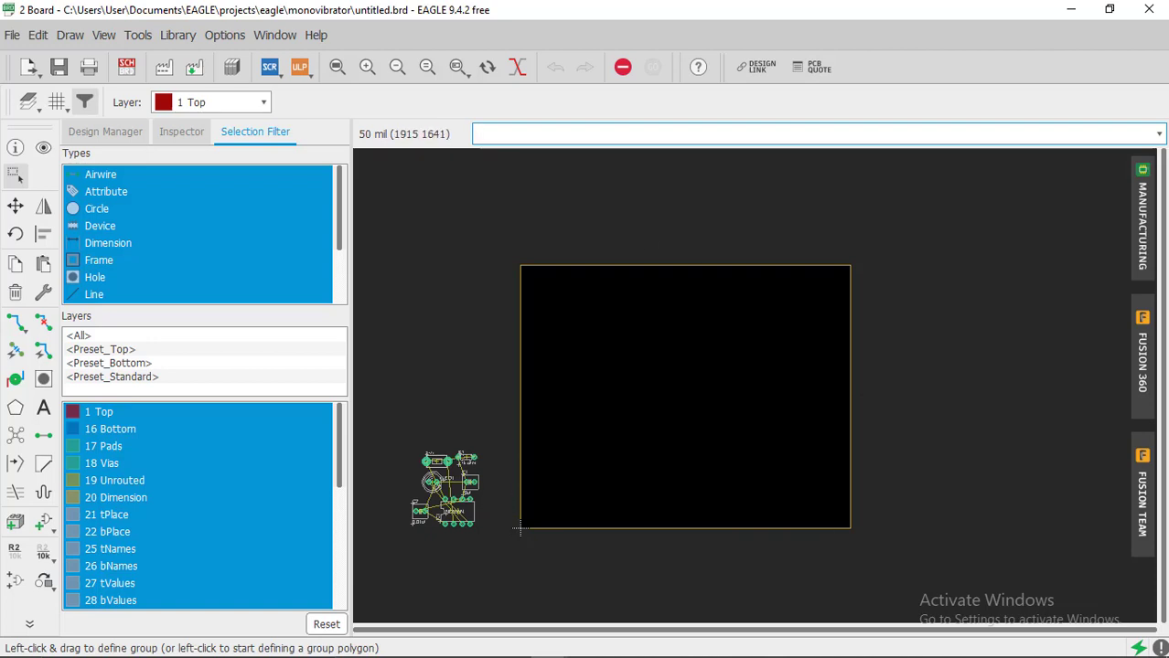
scroll(636, 464, "up", 4)
scroll(613, 442, "down", 3)
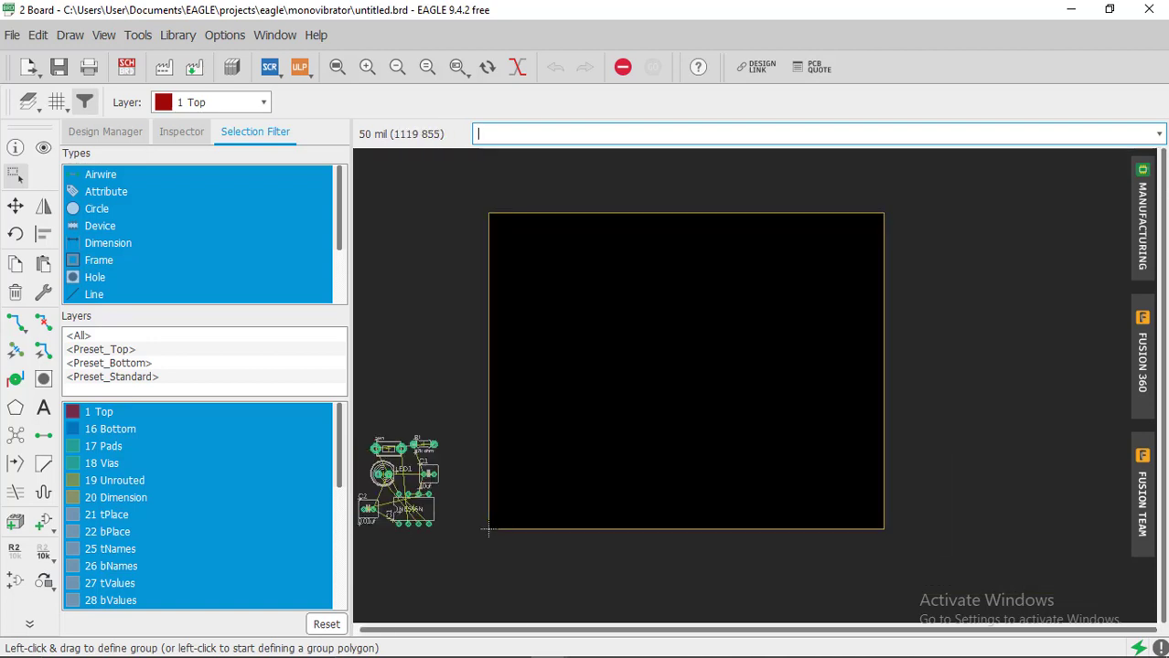
middle_click_drag(578, 483, 636, 431)
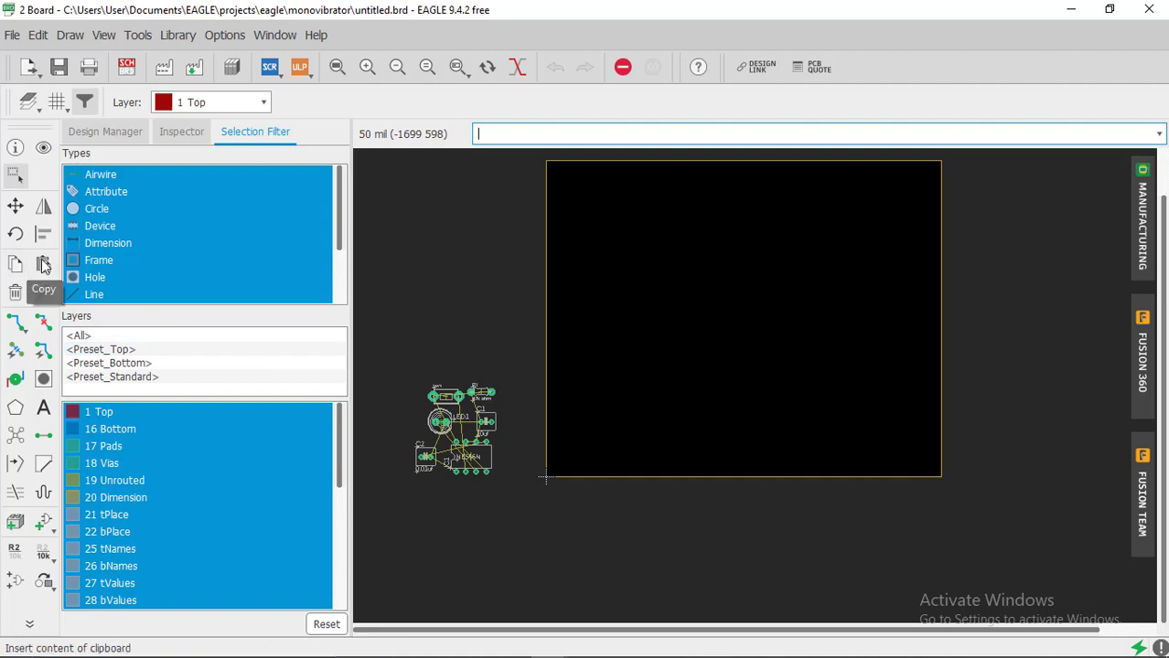
scroll(427, 461, "up", 5)
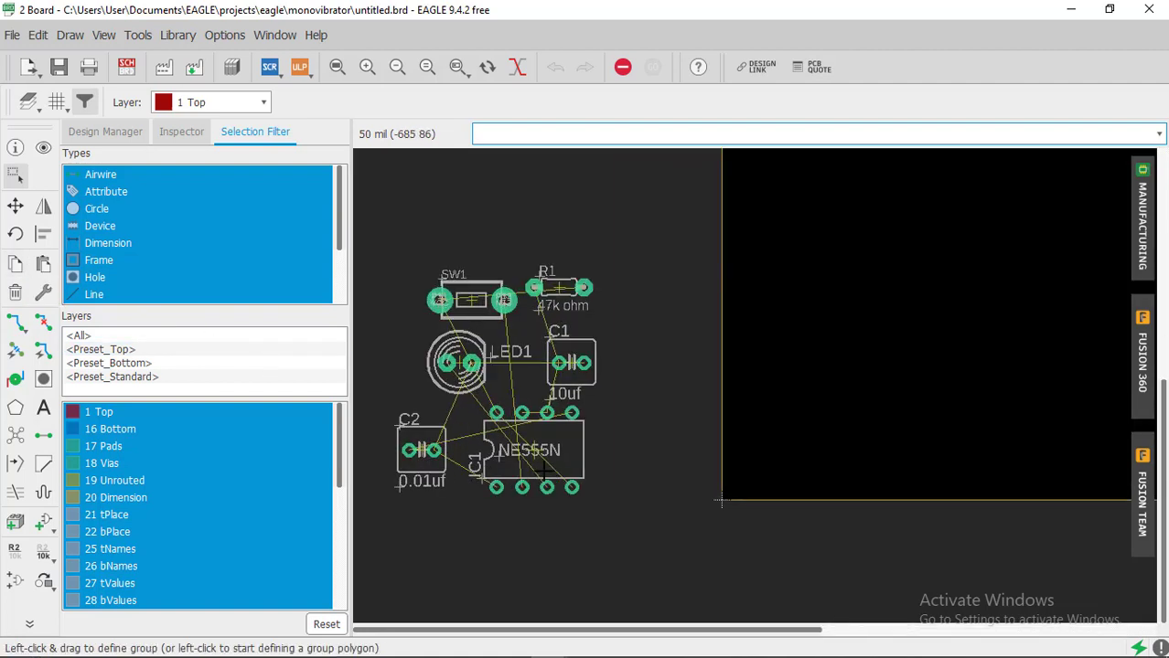
left_click(14, 206)
left_click(512, 453)
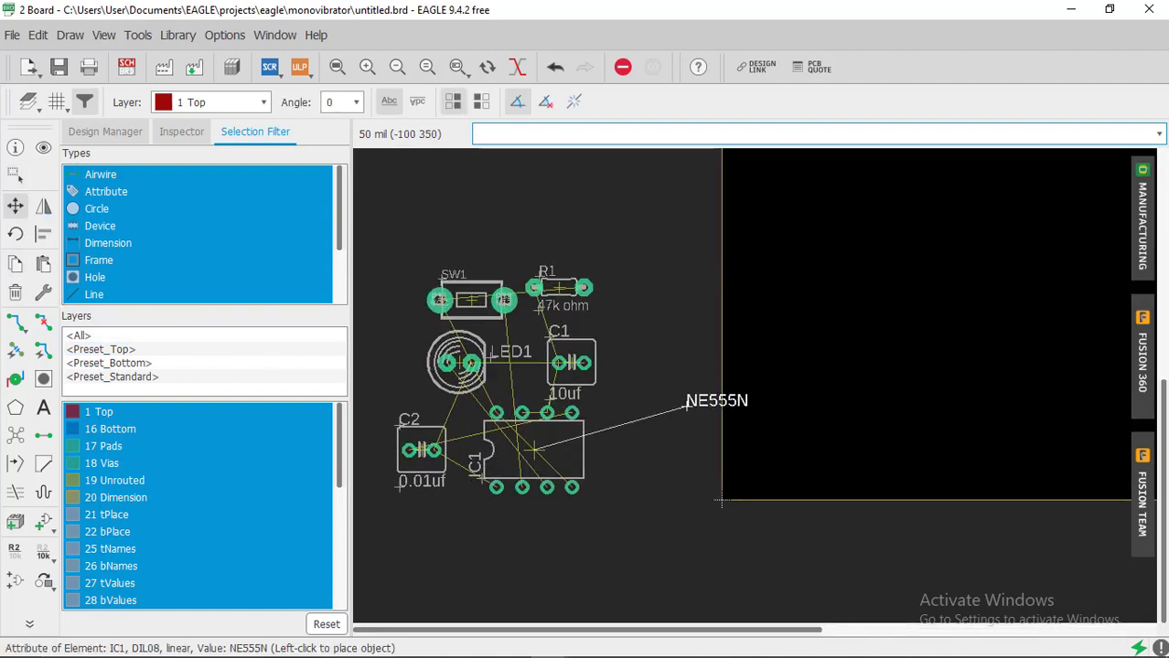
left_click(501, 440)
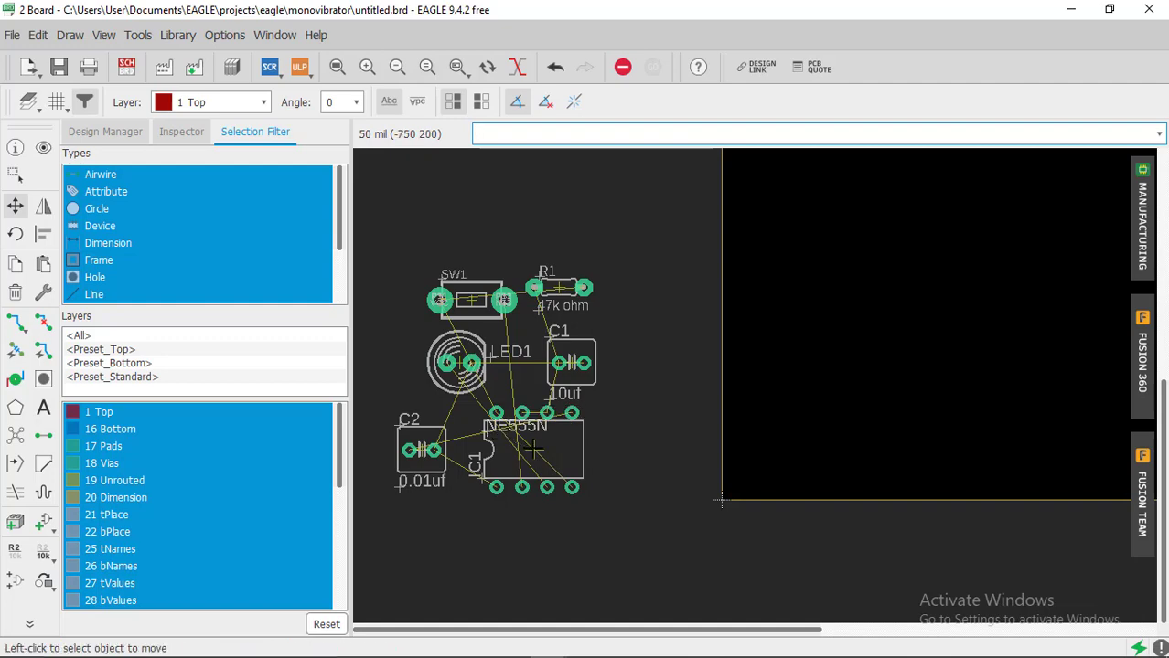
Move IC1 into the middle of the board outline, rotated so that its notch faces up
left_click(534, 450)
scroll(822, 334, "down", 4)
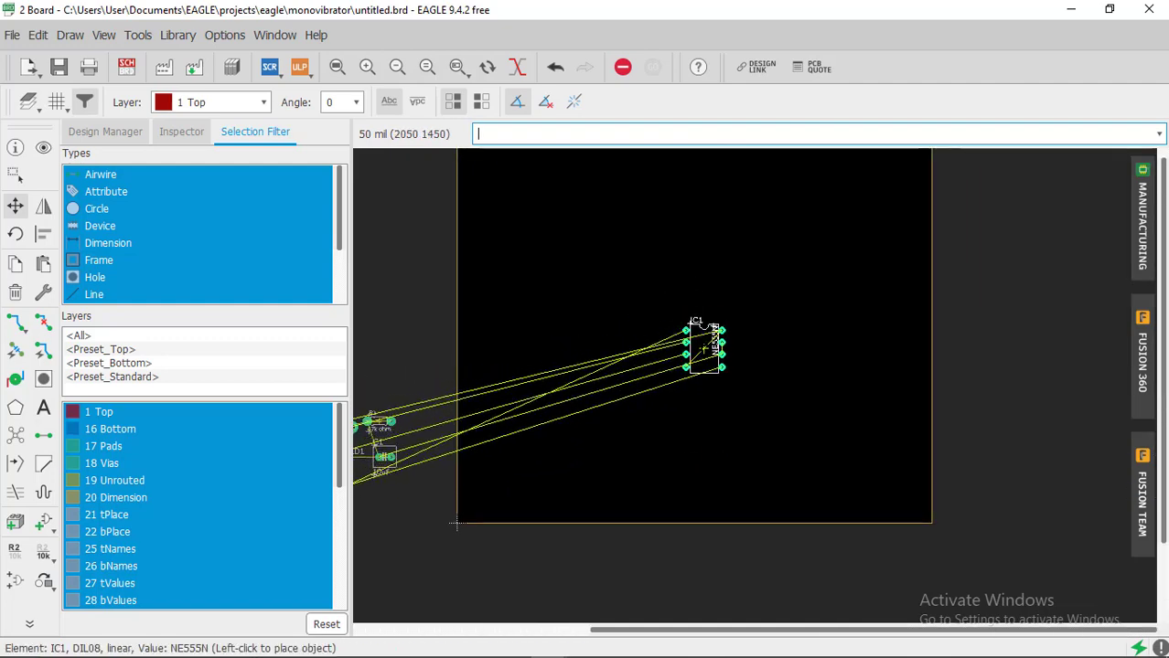
left_click(692, 342)
Move LED1 onto the board directly below IC1, lining its first pad up with the chip's left pin column
middle_click_drag(456, 526, 580, 521)
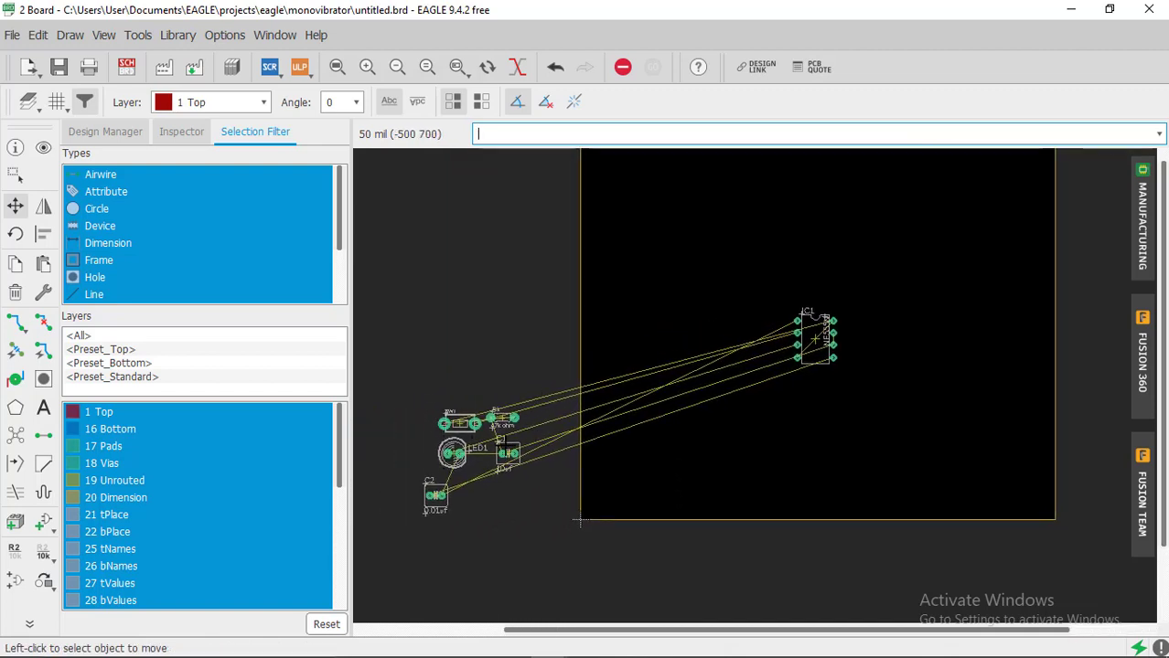
left_click(454, 452)
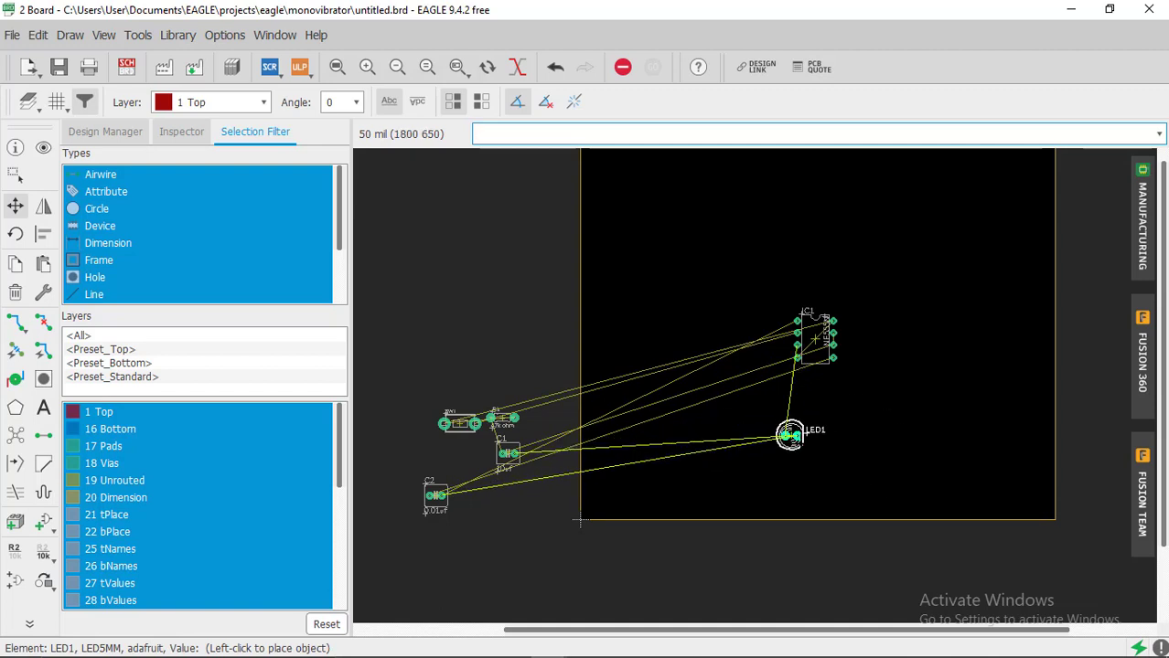
left_click(802, 441)
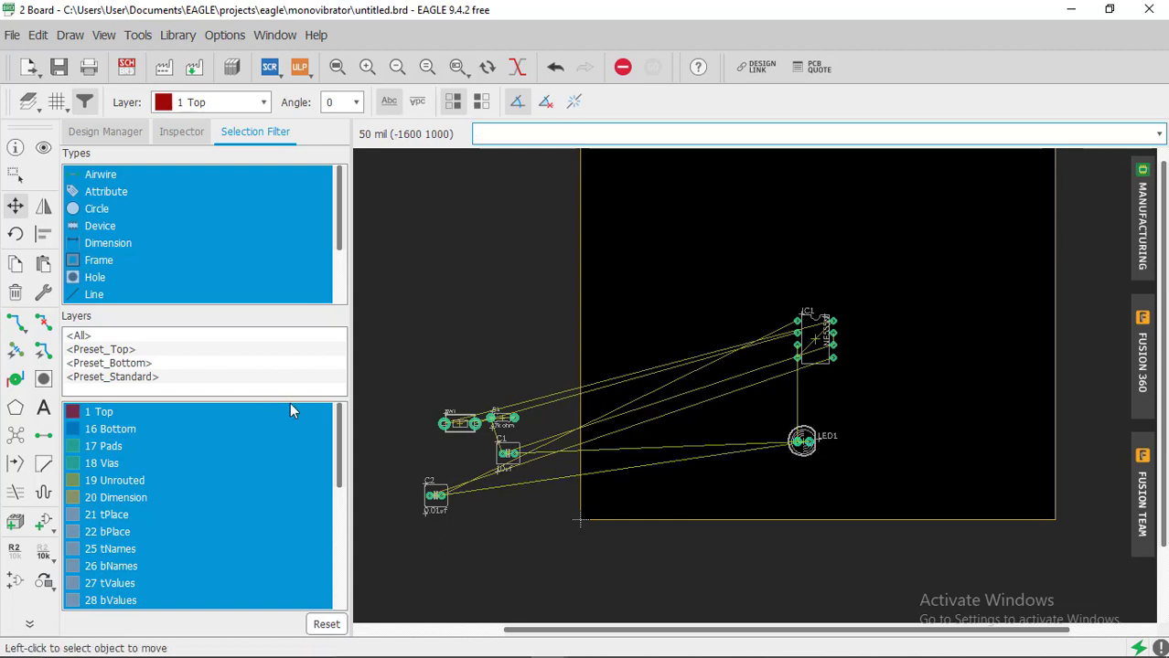
Move pushbutton SW1 onto the board centered above IC1, rotated 180°
left_click(454, 424)
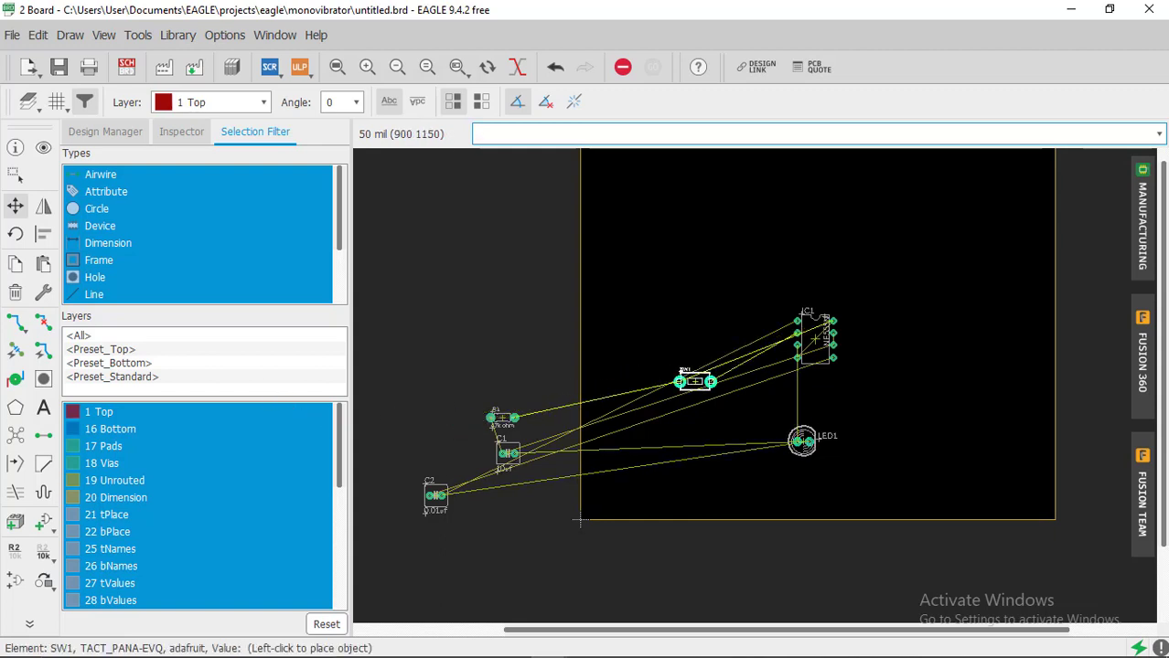
right_click(954, 364)
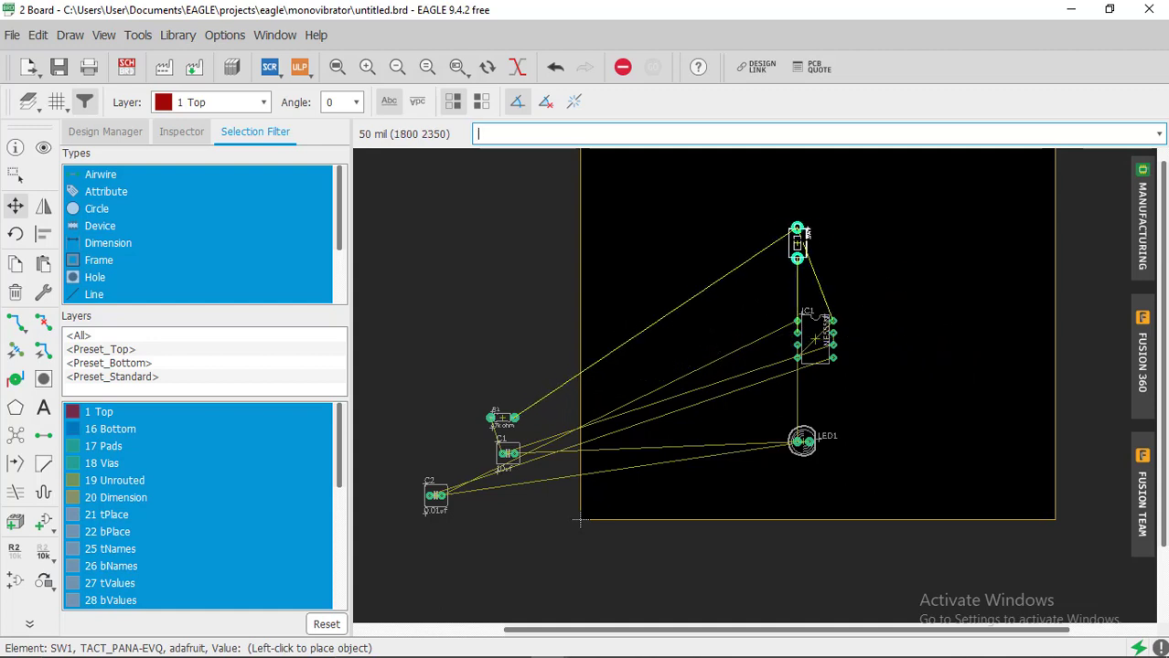
right_click(812, 240)
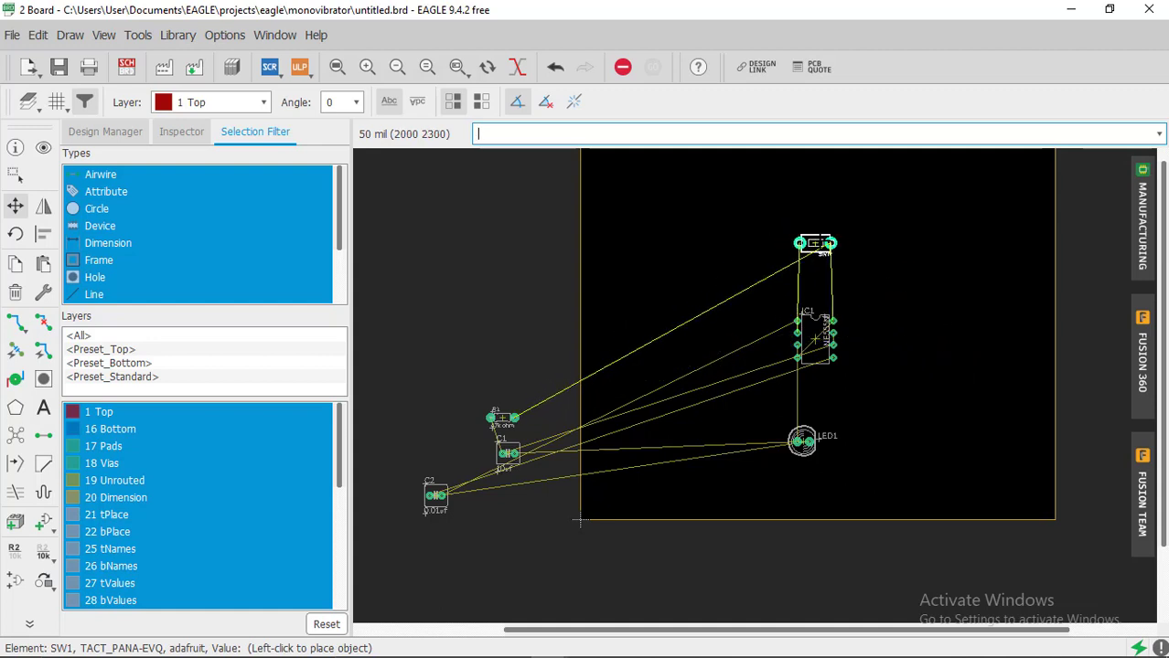
left_click(814, 243)
Place resistor R1 upright on the board to the right of SW1 and capacitor C1 upright directly below it
left_click(509, 426)
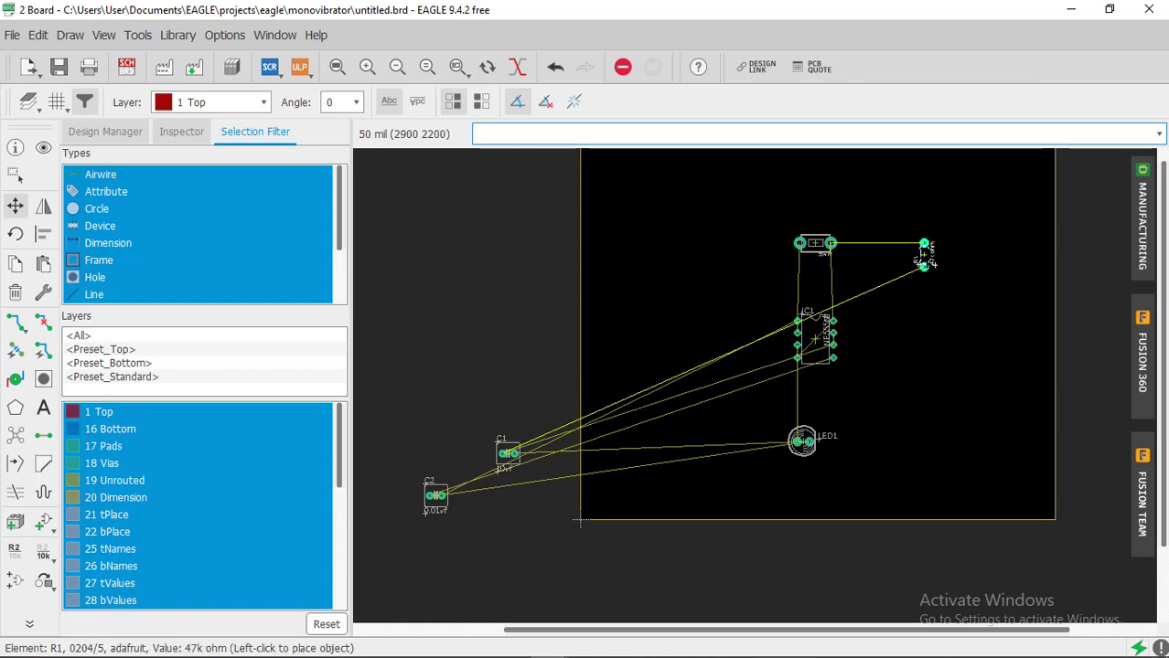
left_click(918, 258)
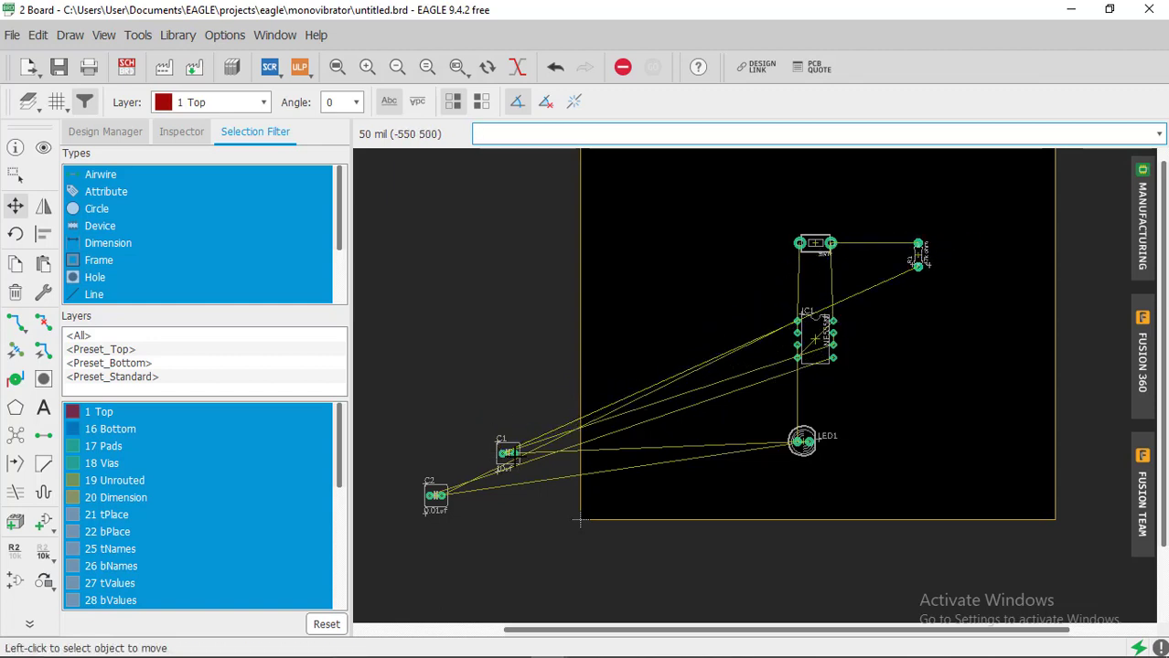
left_click(509, 454)
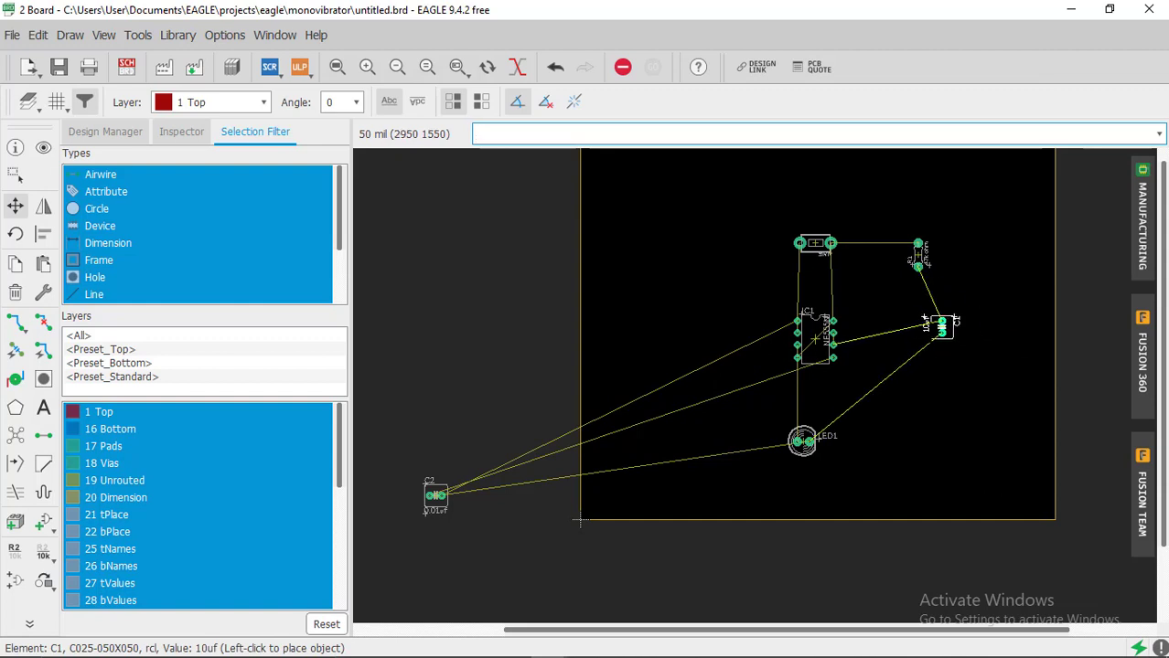
scroll(927, 332, "up", 3)
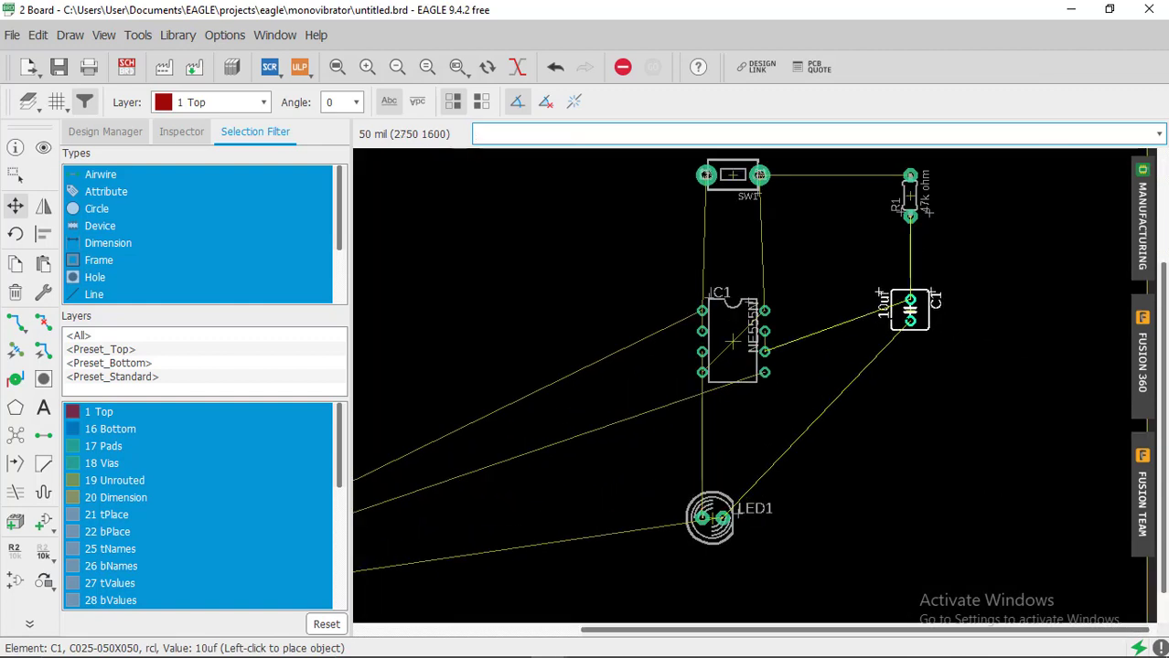
left_click(910, 311)
Place capacitor C2 on the board to the left of IC1, rotated 90° with its upper pad level with the chip's top pin
scroll(892, 366, "down", 3)
left_click(564, 466)
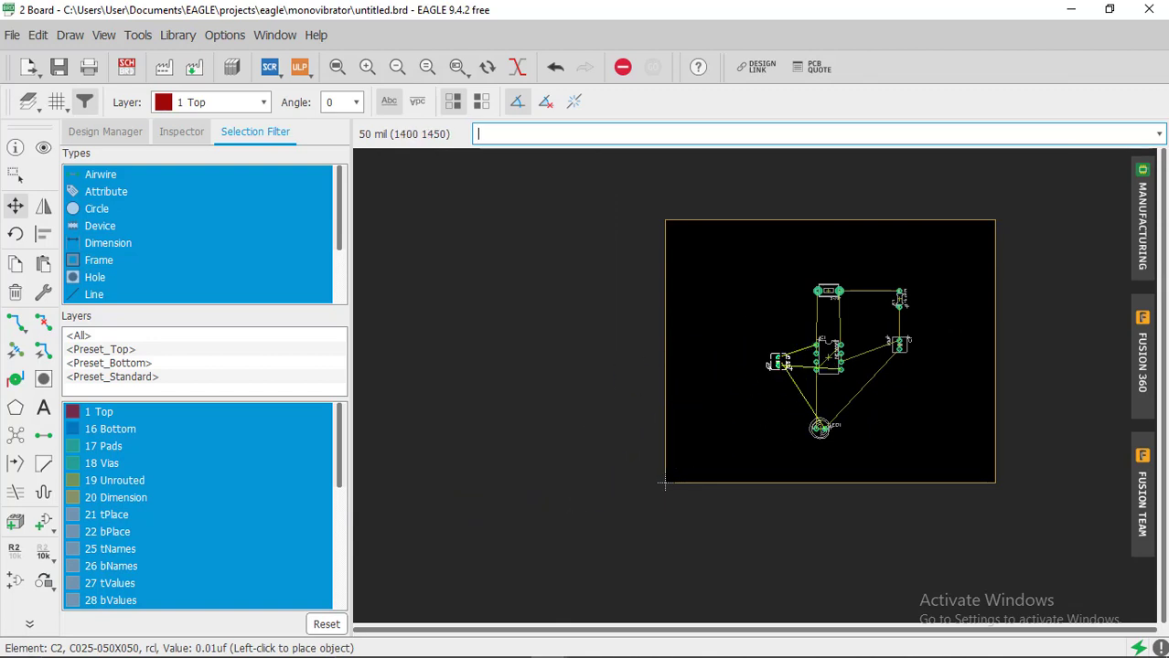
scroll(778, 363, "up", 3)
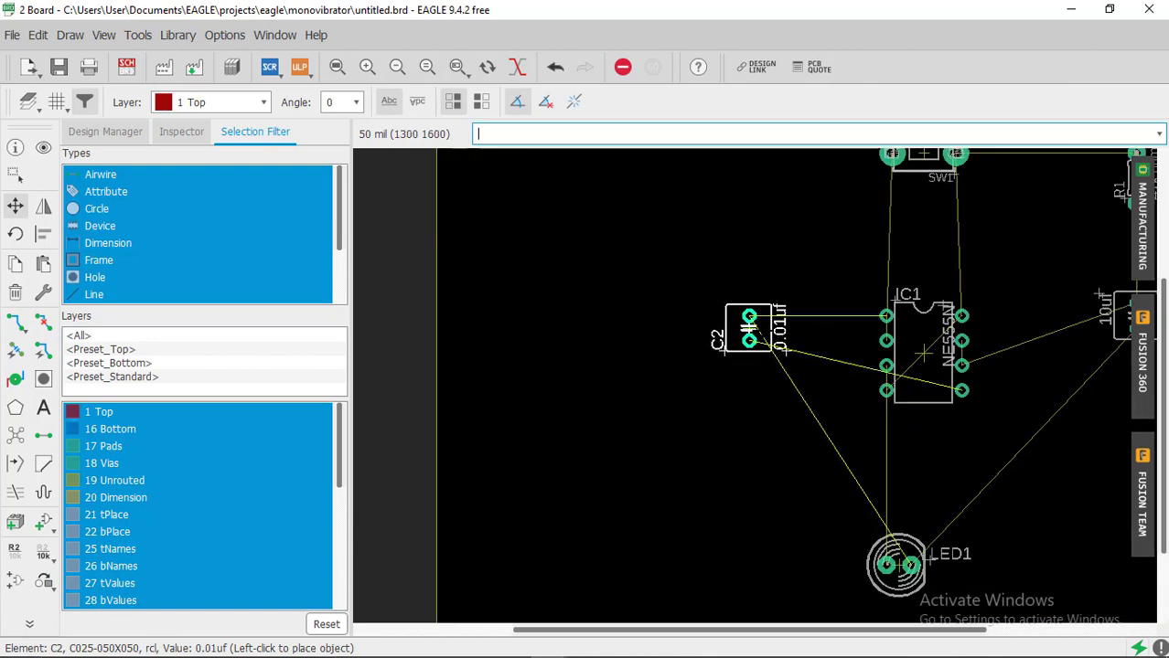
left_click(748, 328)
scroll(950, 425, "down", 2)
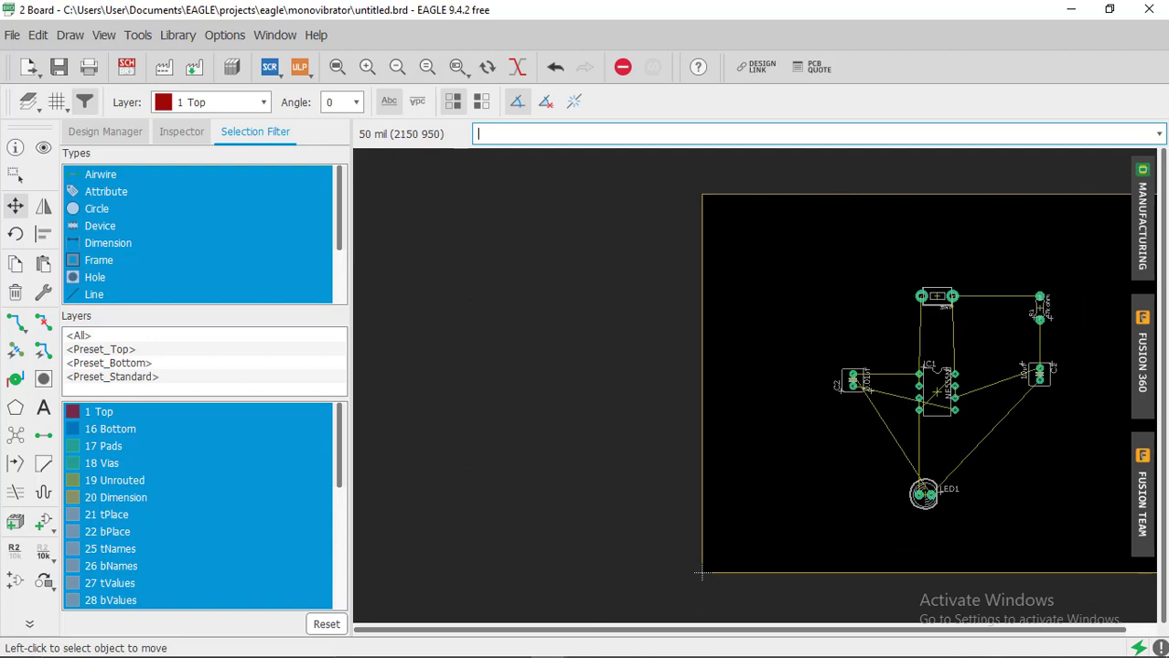
Move pushbutton SW1 to just above capacitor C2 and center LED1 below IC1
middle_click_drag(701, 575, 565, 576)
left_click(801, 298)
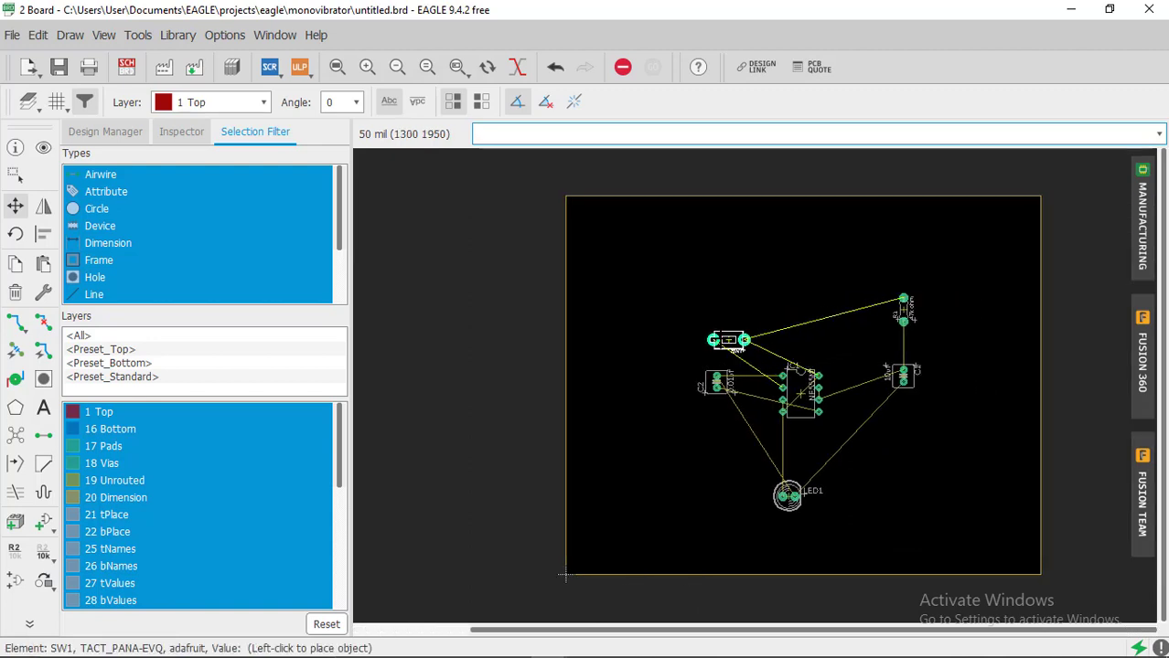
left_click(723, 340)
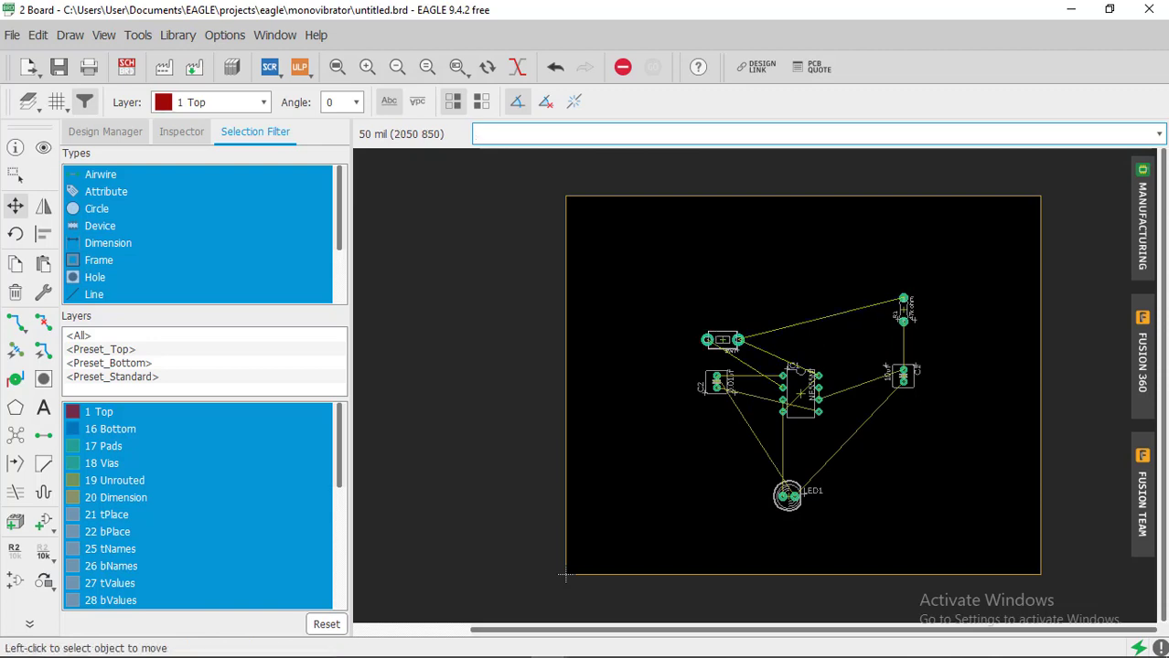
left_click(787, 497)
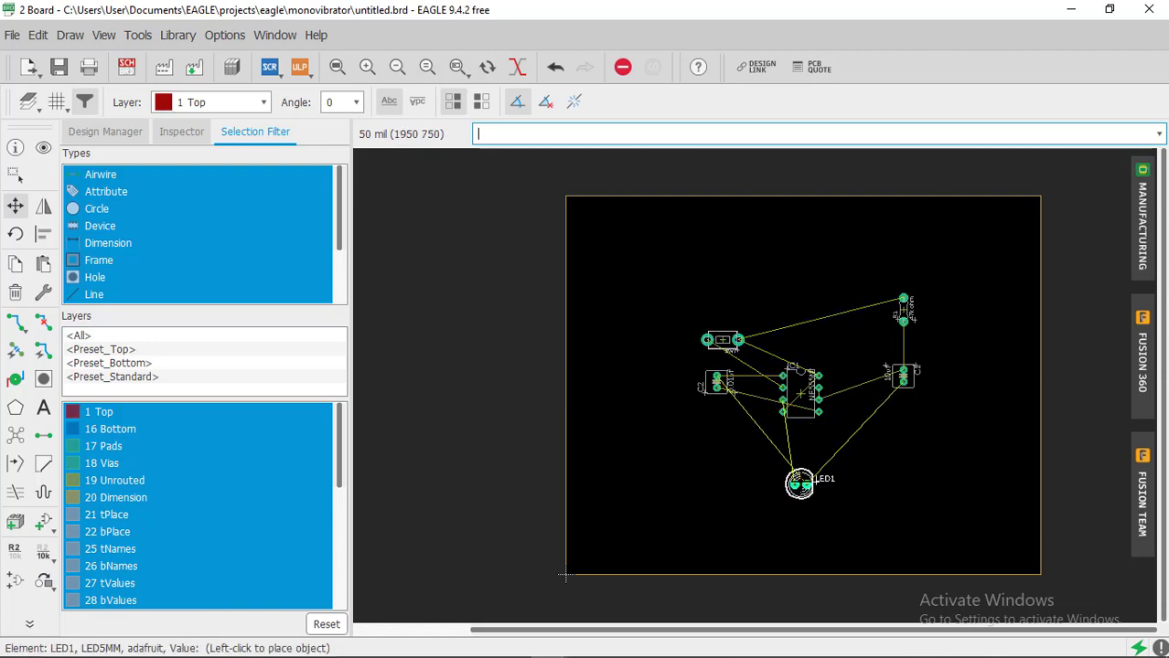
left_click(798, 484)
Place capacitor C1 upright directly below C2, lining up the pads of both capacitors vertically
scroll(915, 332, "up", 5)
middle_click_drag(903, 428, 1061, 279)
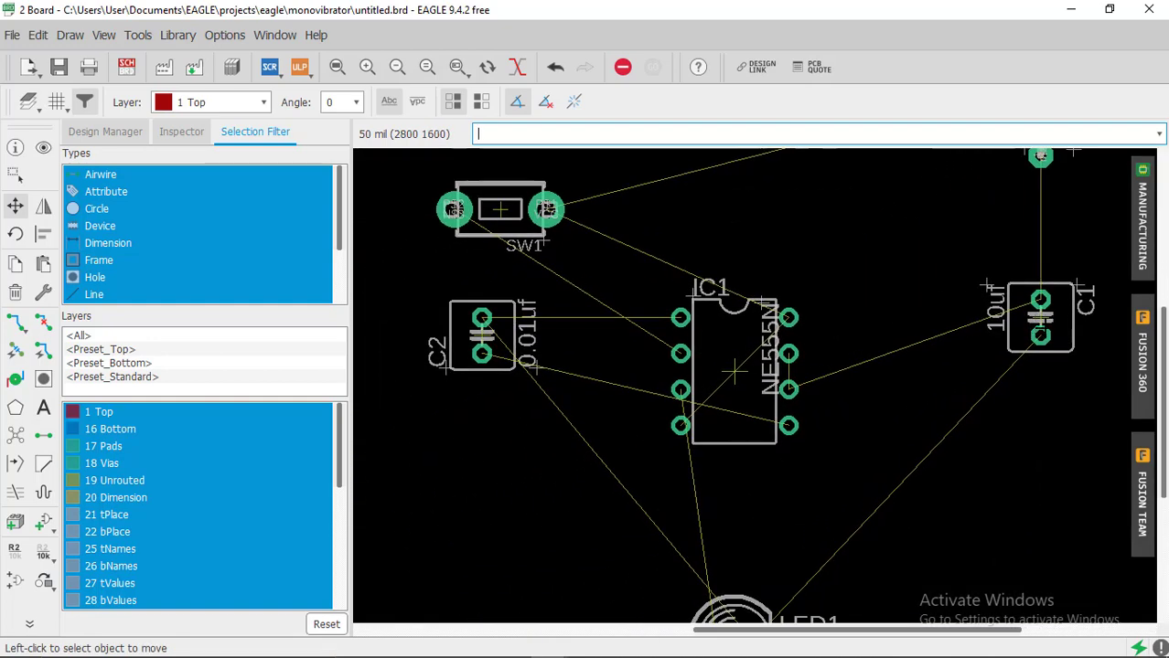
left_click(1041, 317)
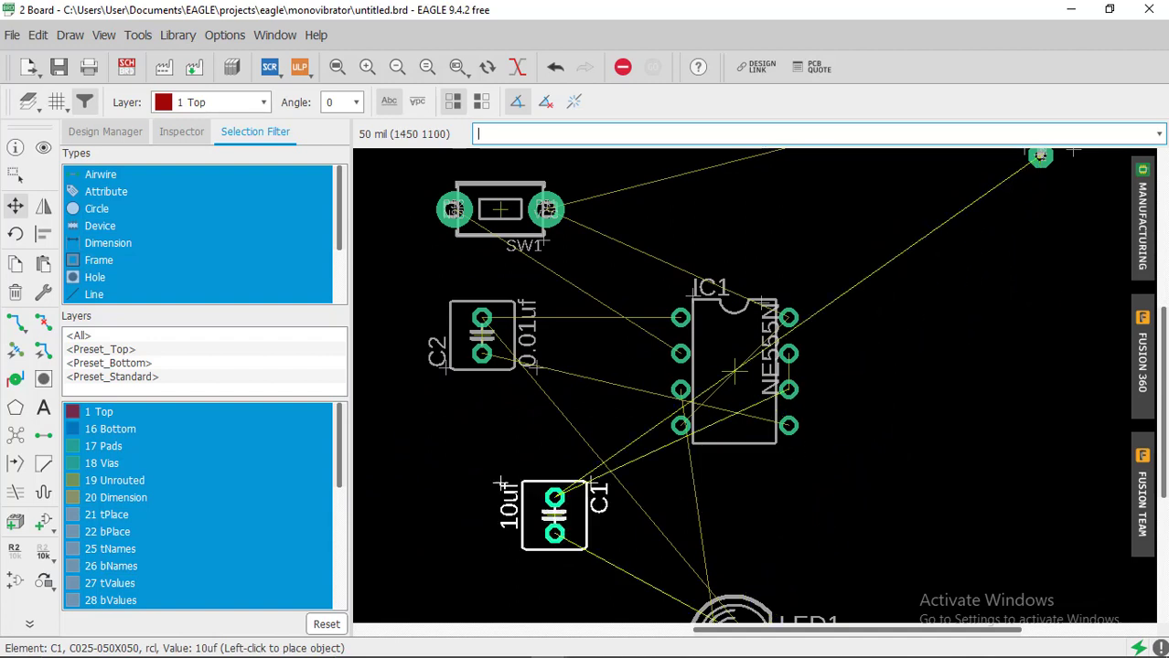
right_click(477, 530)
right_click(464, 497)
right_click(490, 457)
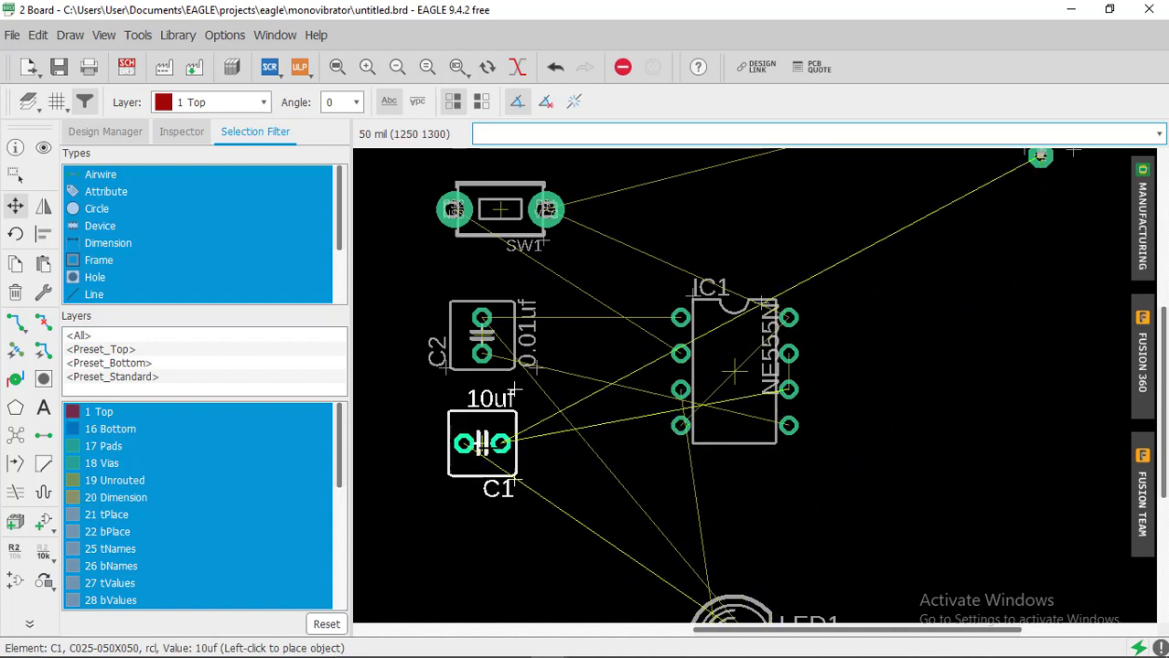
right_click(485, 445)
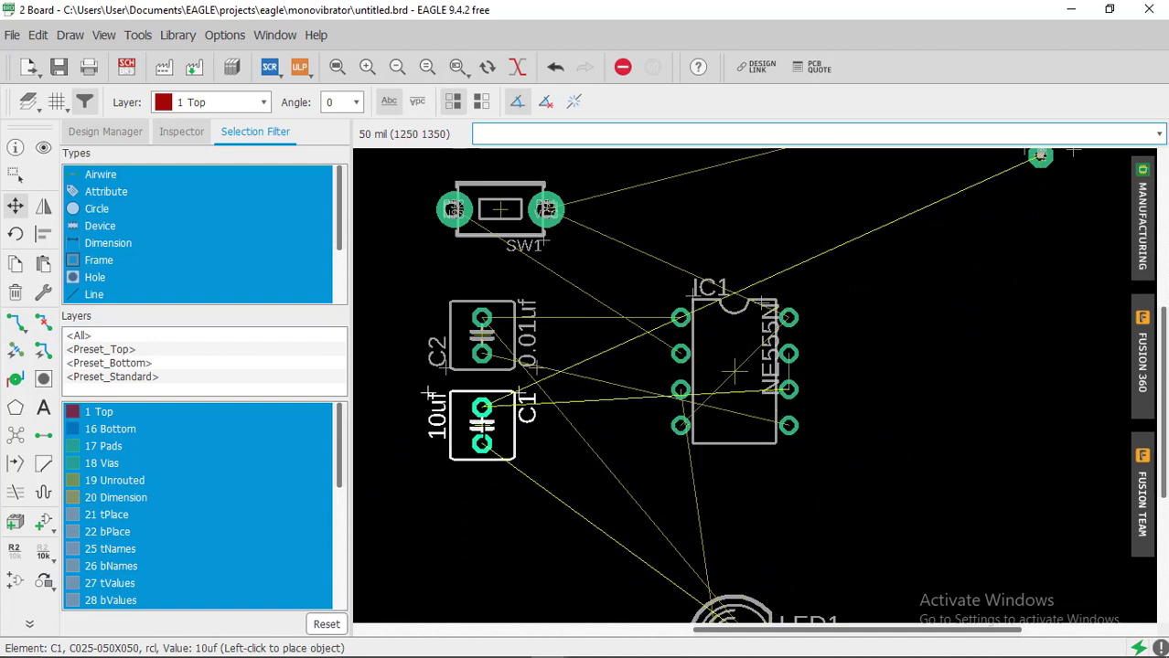
left_click(482, 443)
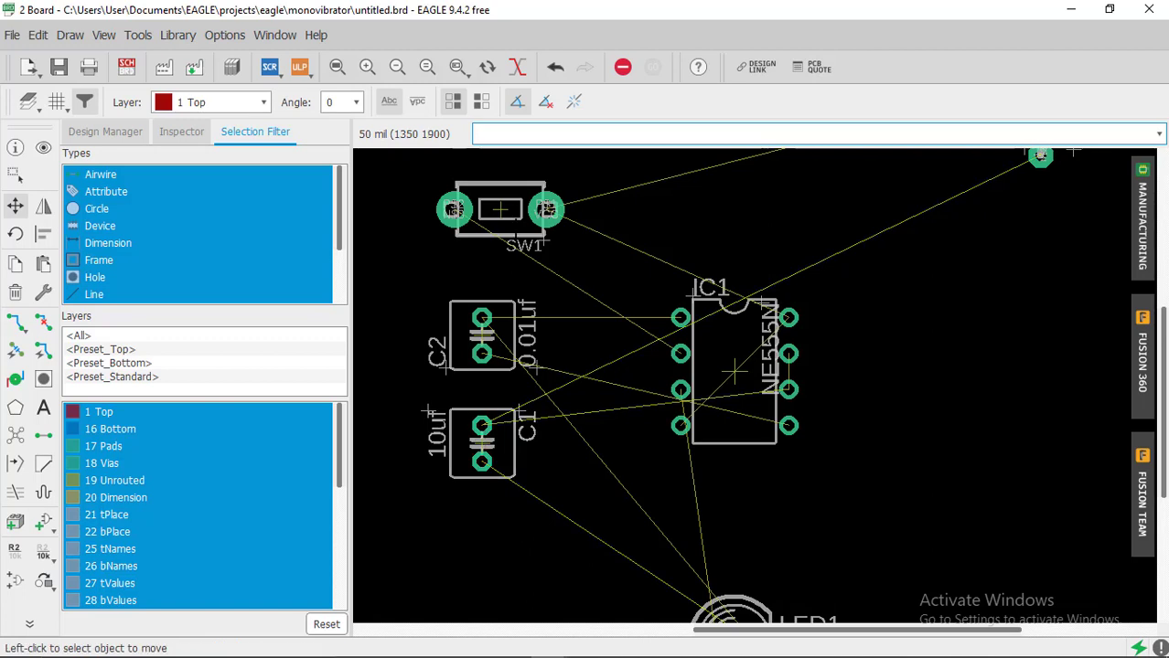
Move pushbutton SW1 to the right of IC1, rotated 90° so it stands upright and vertically centered on the chip
left_click(500, 210)
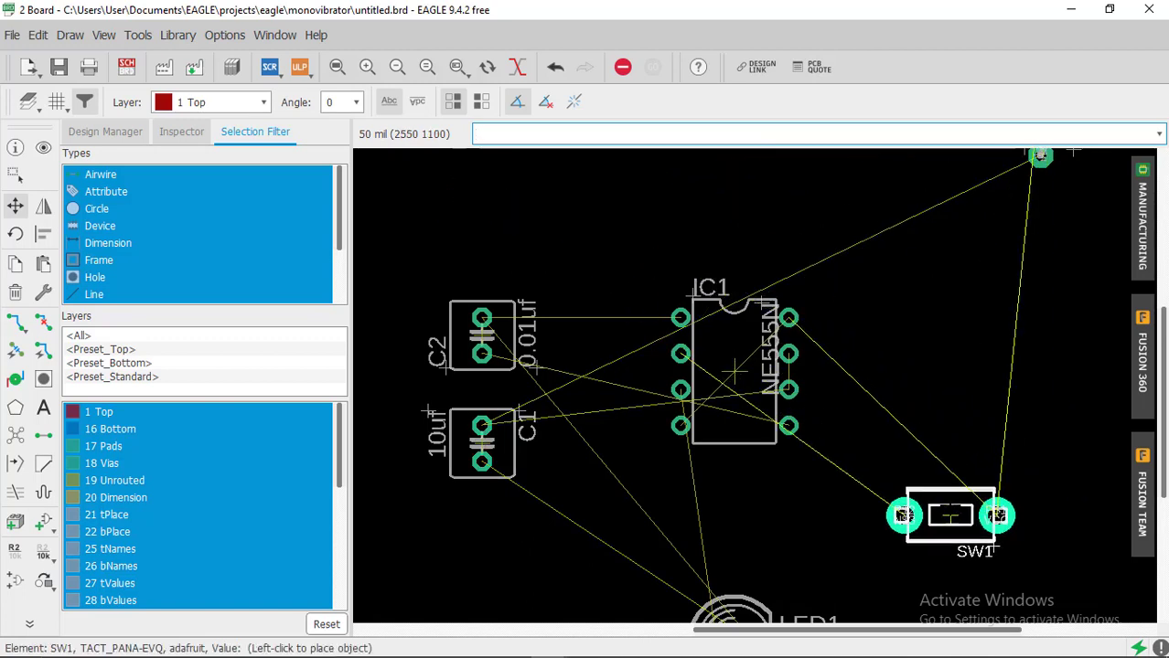
right_click(798, 435)
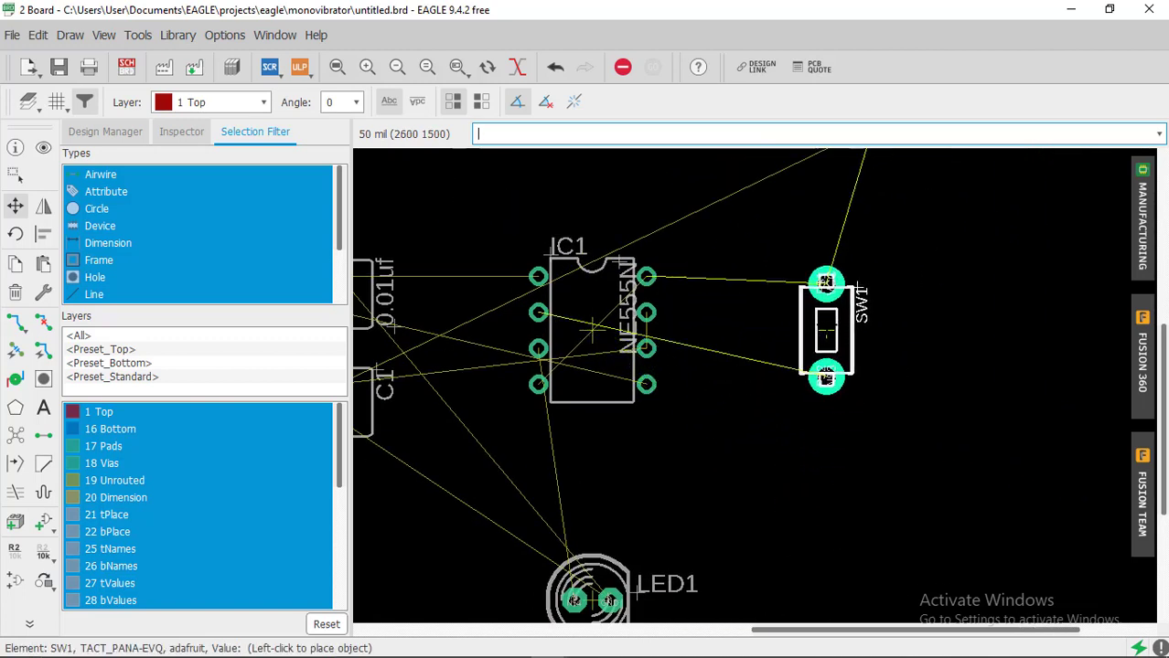
left_click(844, 330)
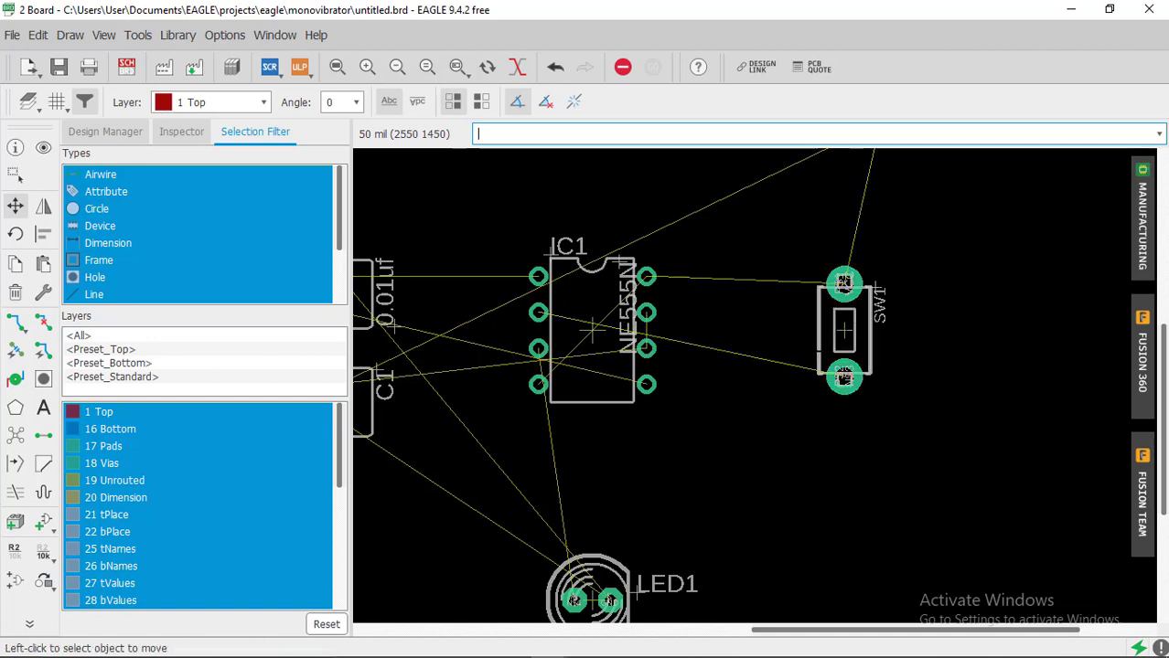
Place resistor R1 horizontally on the board, centered above IC1
scroll(813, 349, "down", 3)
left_click(852, 225)
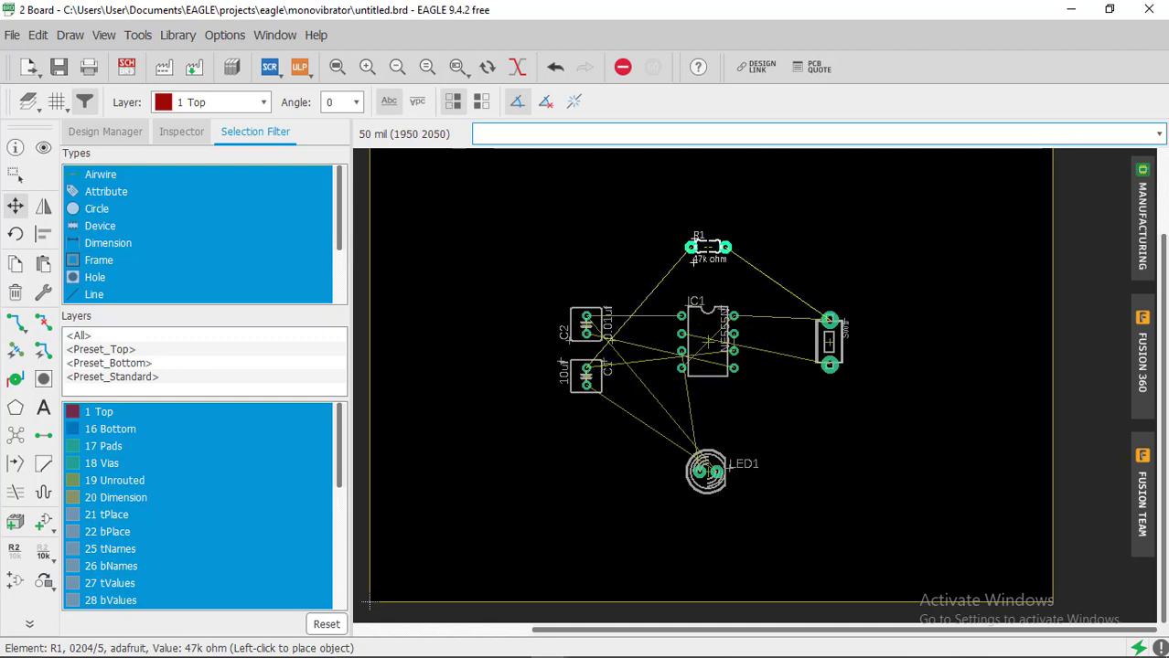
left_click(694, 262)
Shrink the board outline by moving its right and top edges inward toward the components
scroll(821, 474, "down", 2)
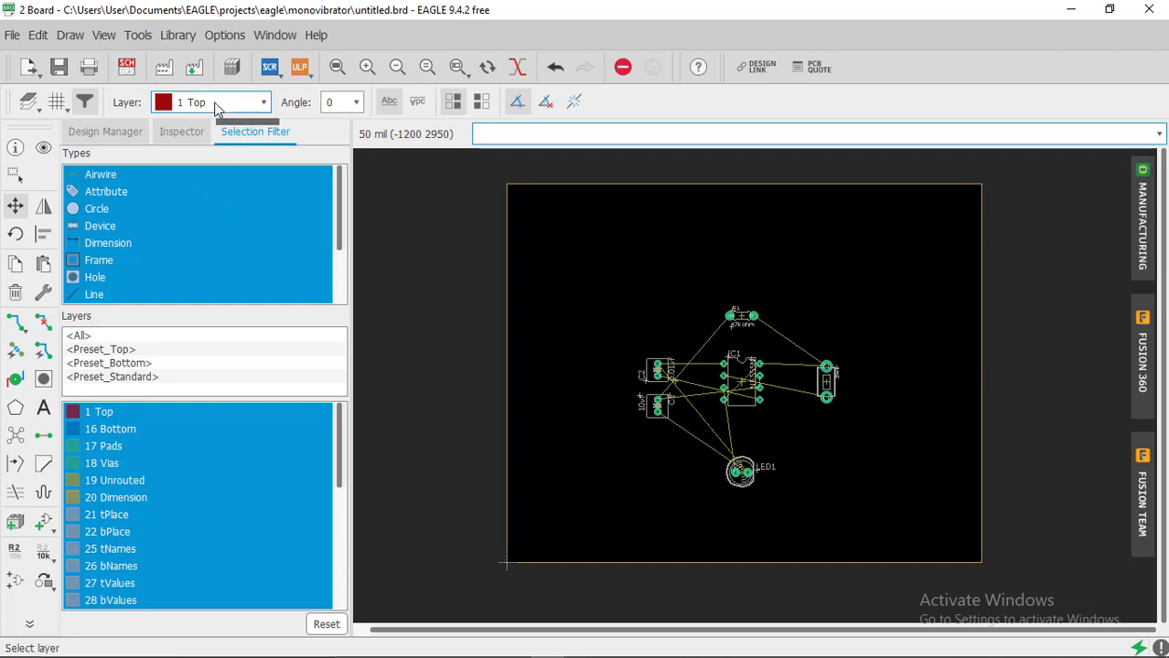
left_click(16, 209)
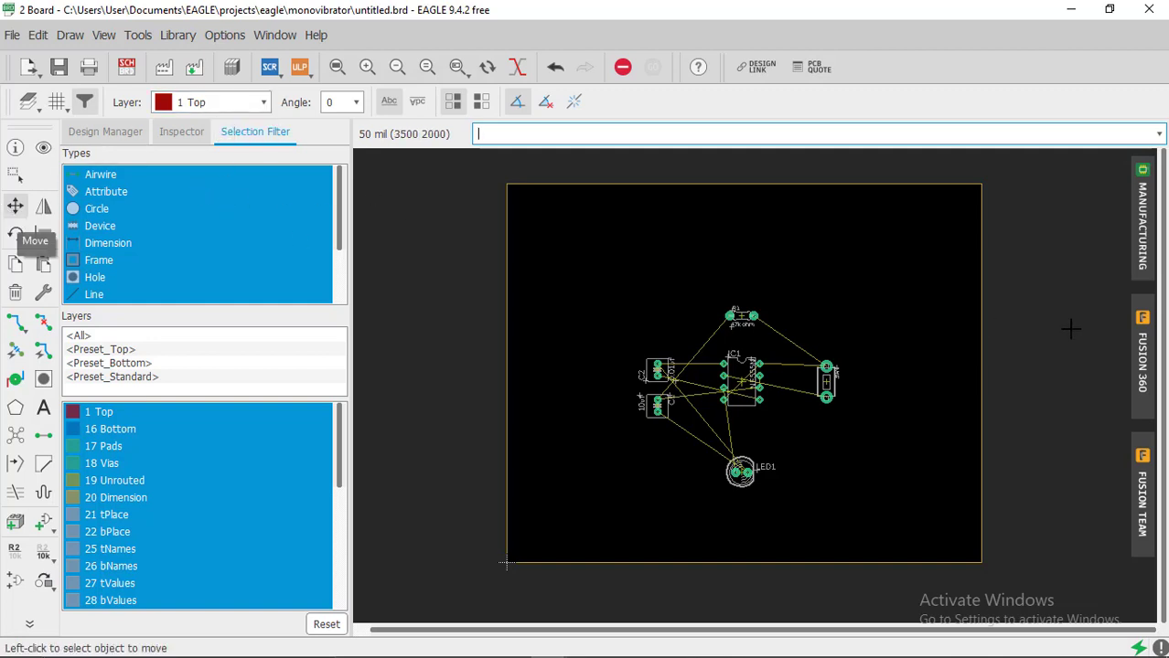
left_click(981, 329)
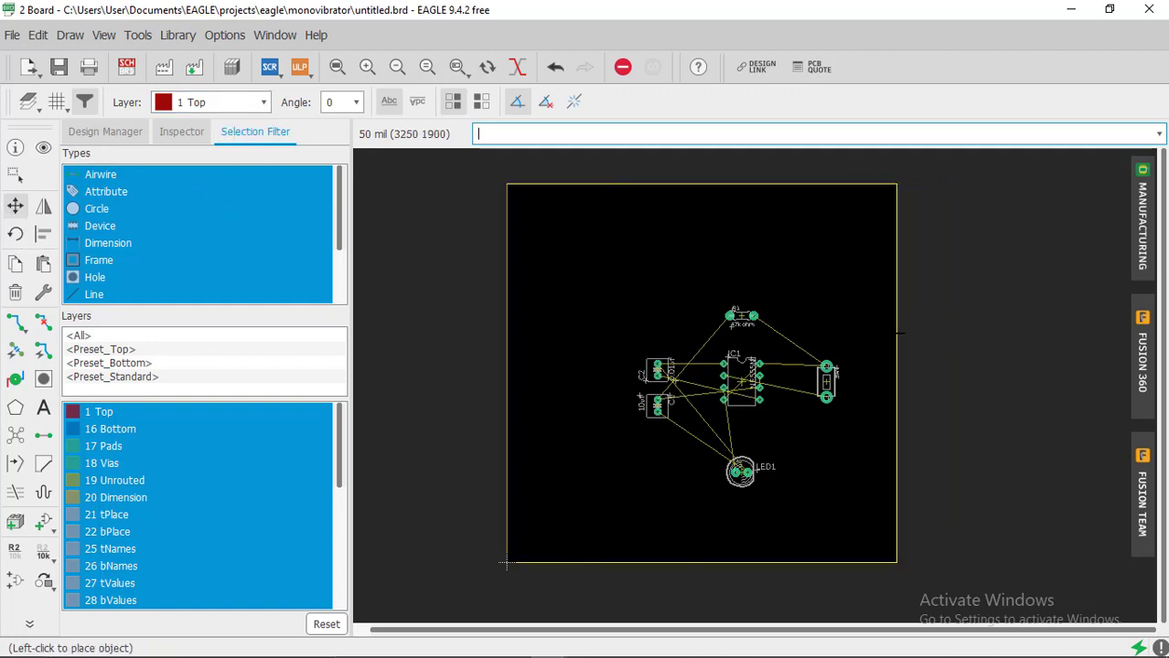
left_click(877, 334)
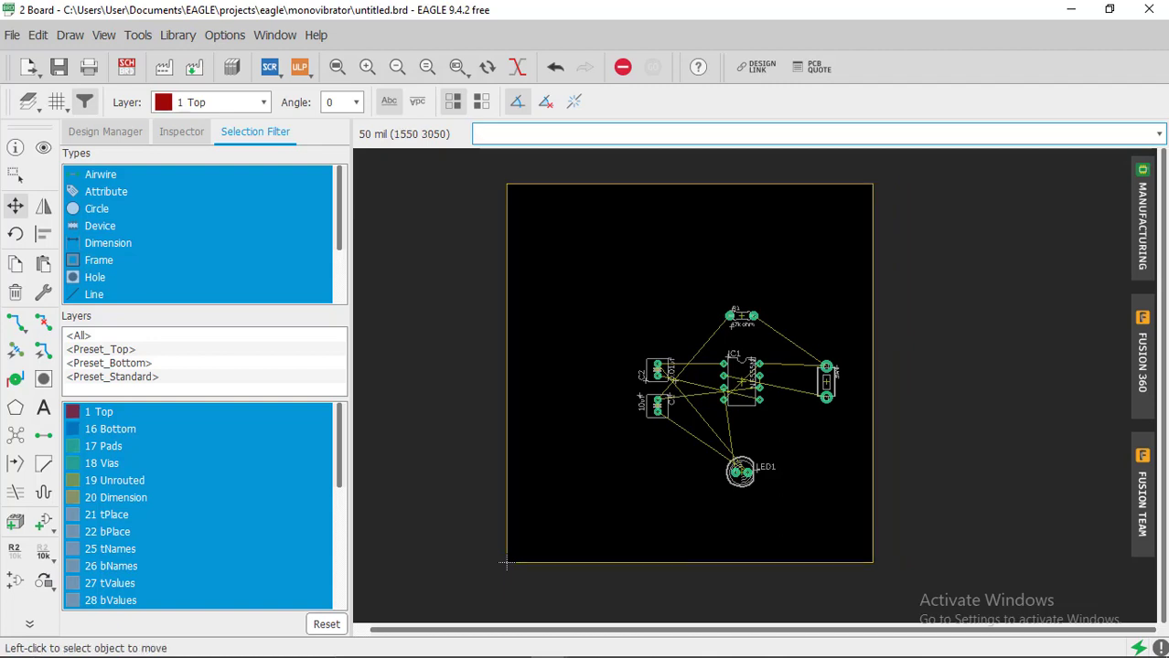
left_click(693, 181)
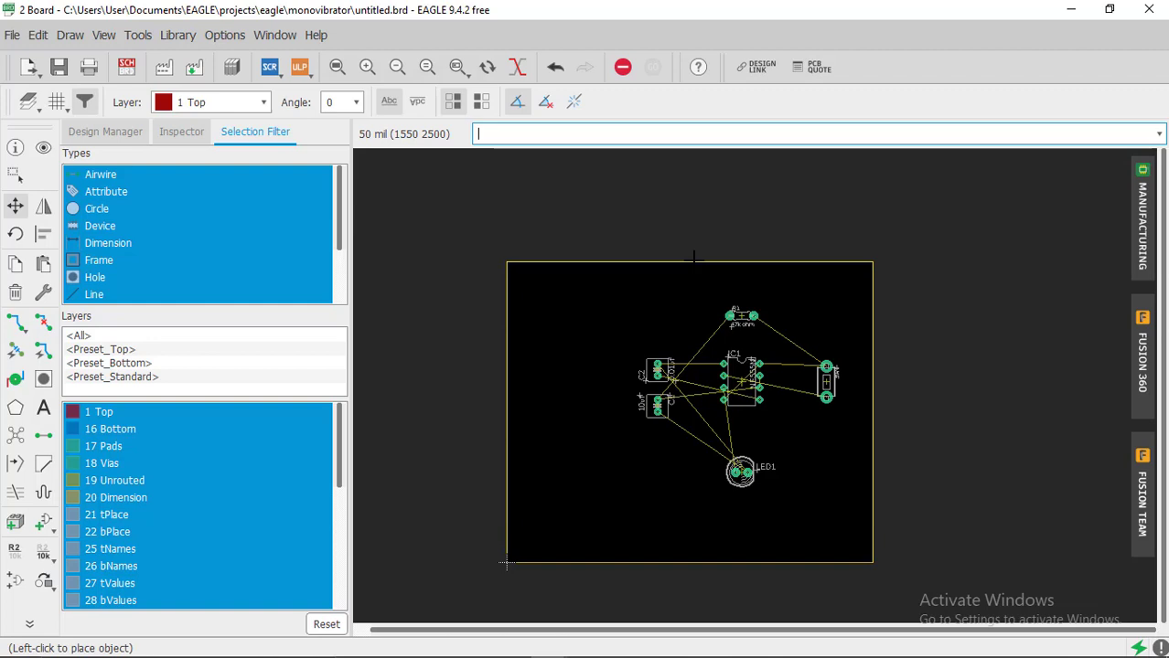
left_click(693, 259)
Move the board outline's left edge in close to C1 and C2 and its bottom edge up toward LED1
left_click(507, 419)
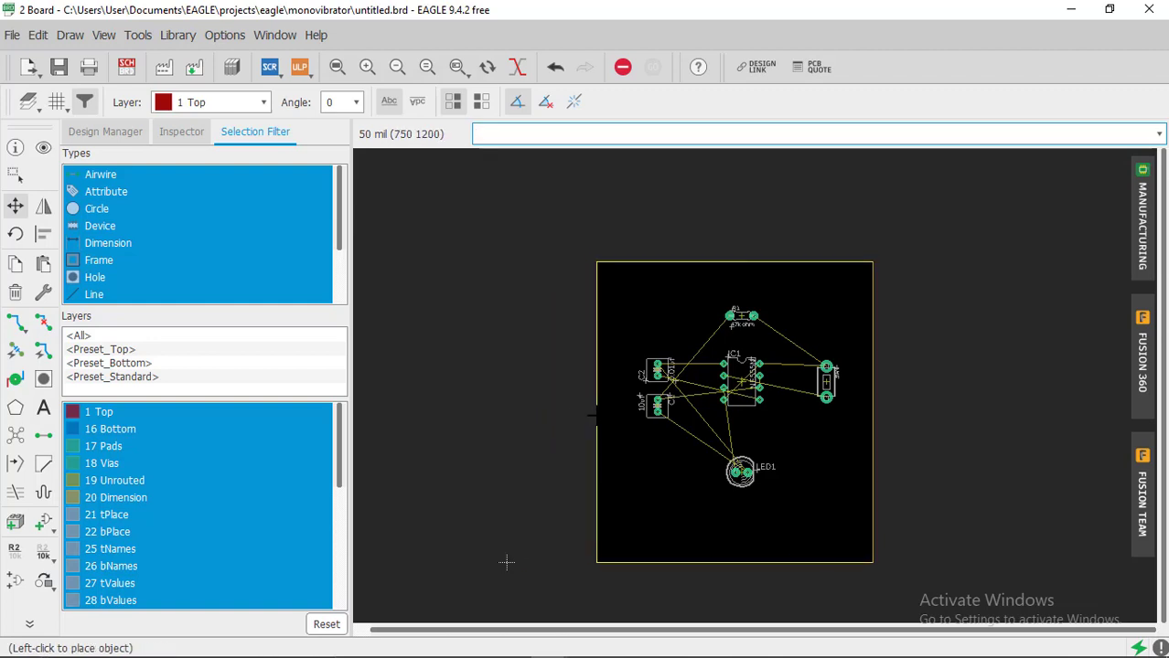
left_click(616, 417)
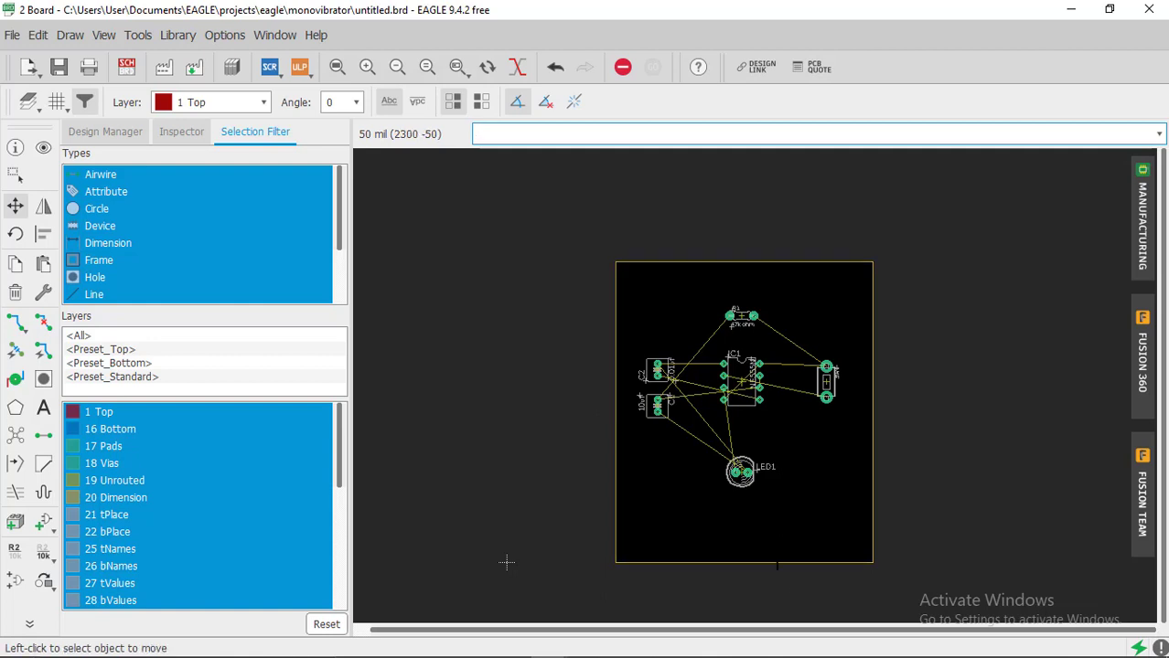
left_click(506, 562)
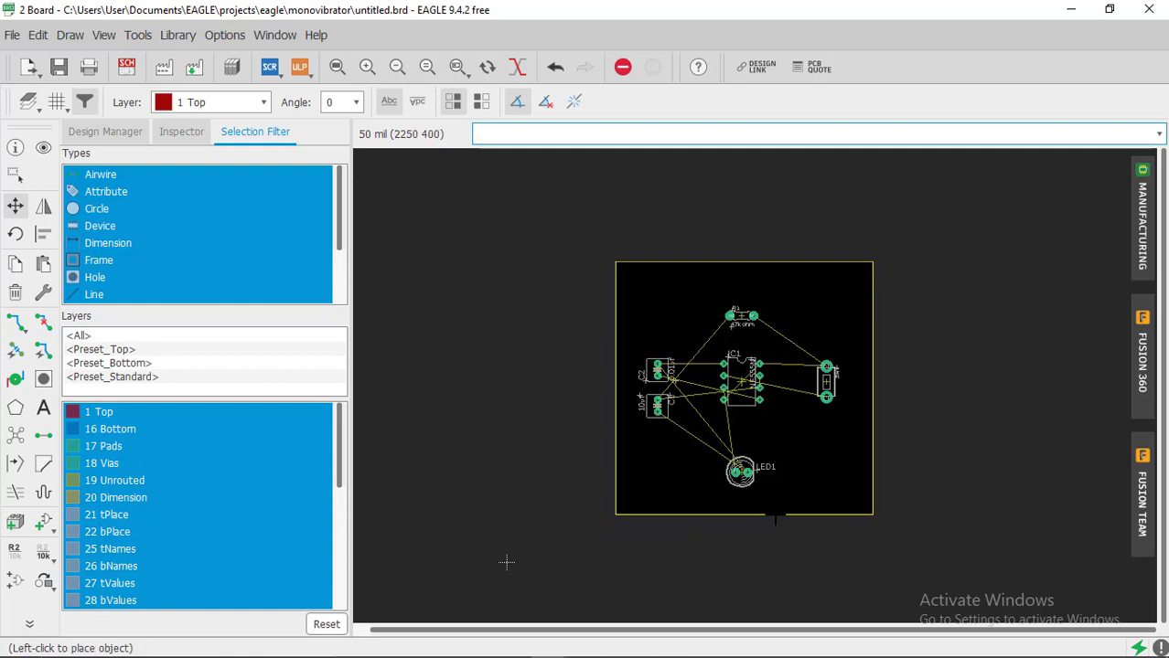
left_click(775, 509)
scroll(776, 380, "up", 5)
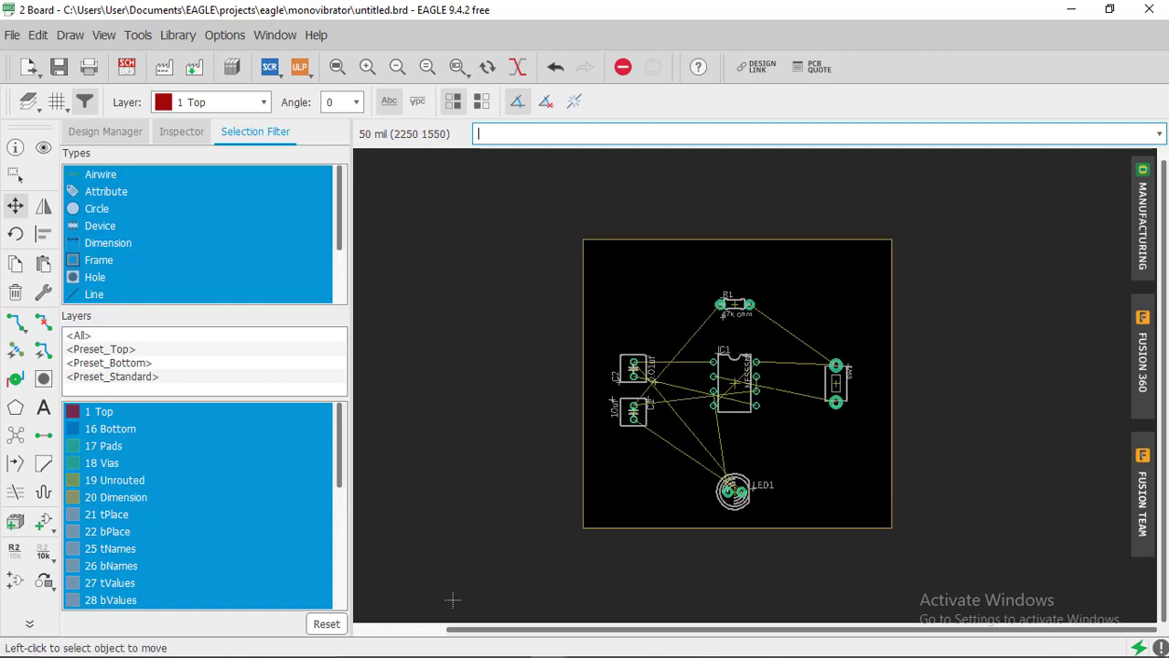
scroll(778, 393, "down", 4)
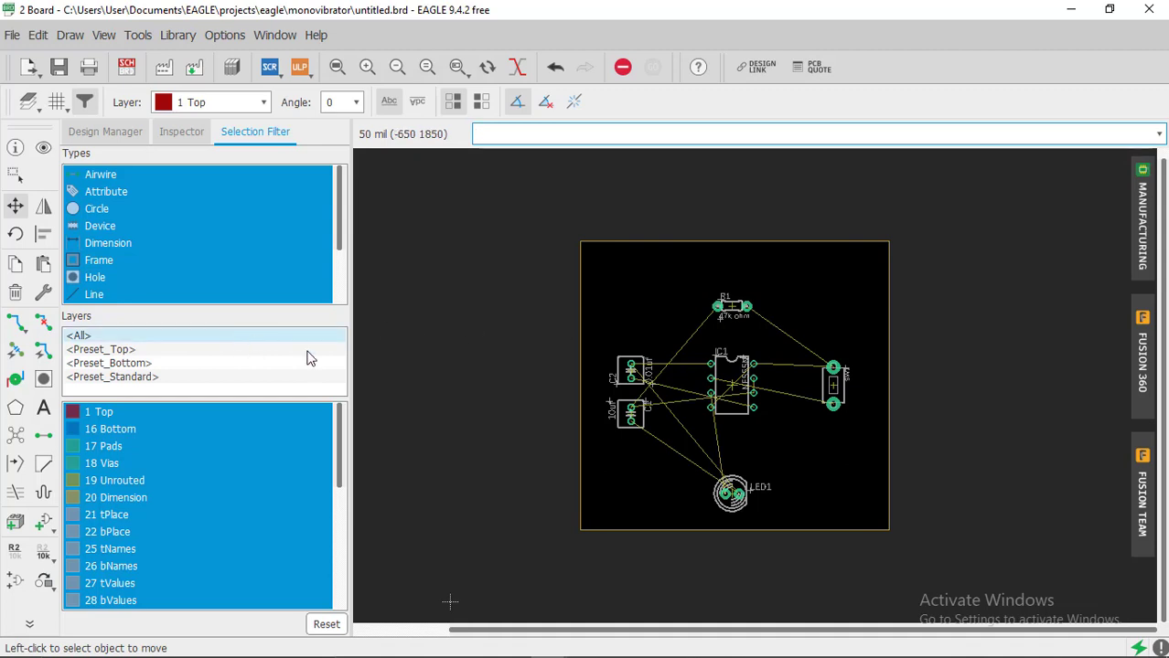
Autoroute the board with Medium effort and end the job with the TopRouter variant selected
left_click(42, 355)
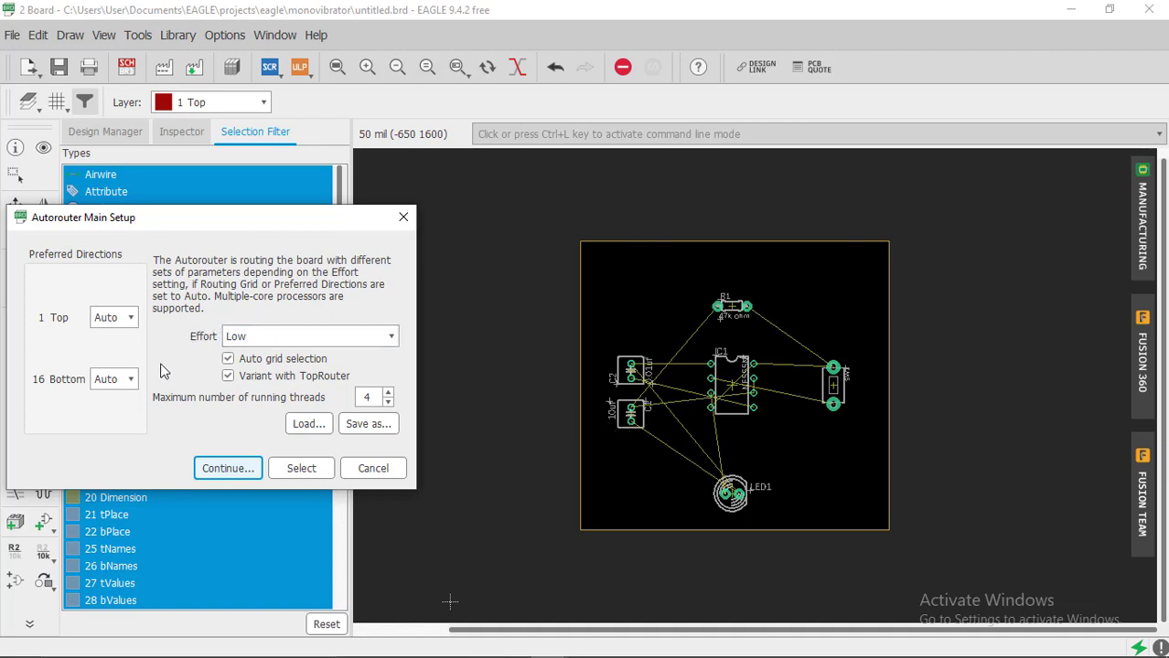
left_click(394, 338)
left_click(322, 366)
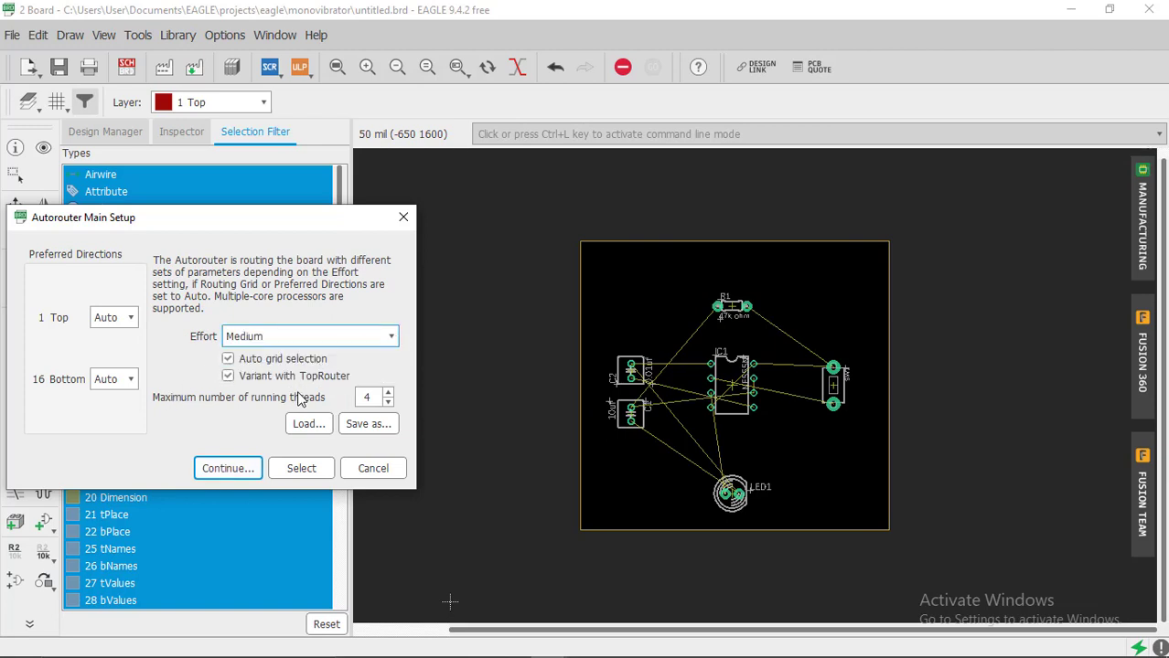
left_click(221, 467)
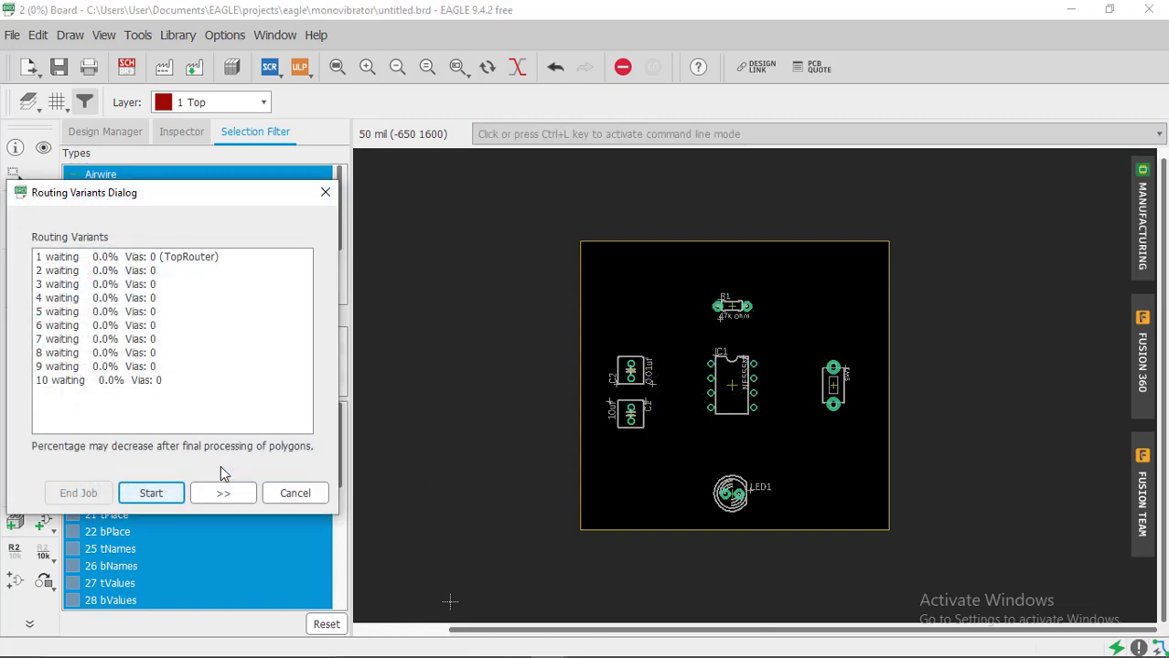
left_click(152, 493)
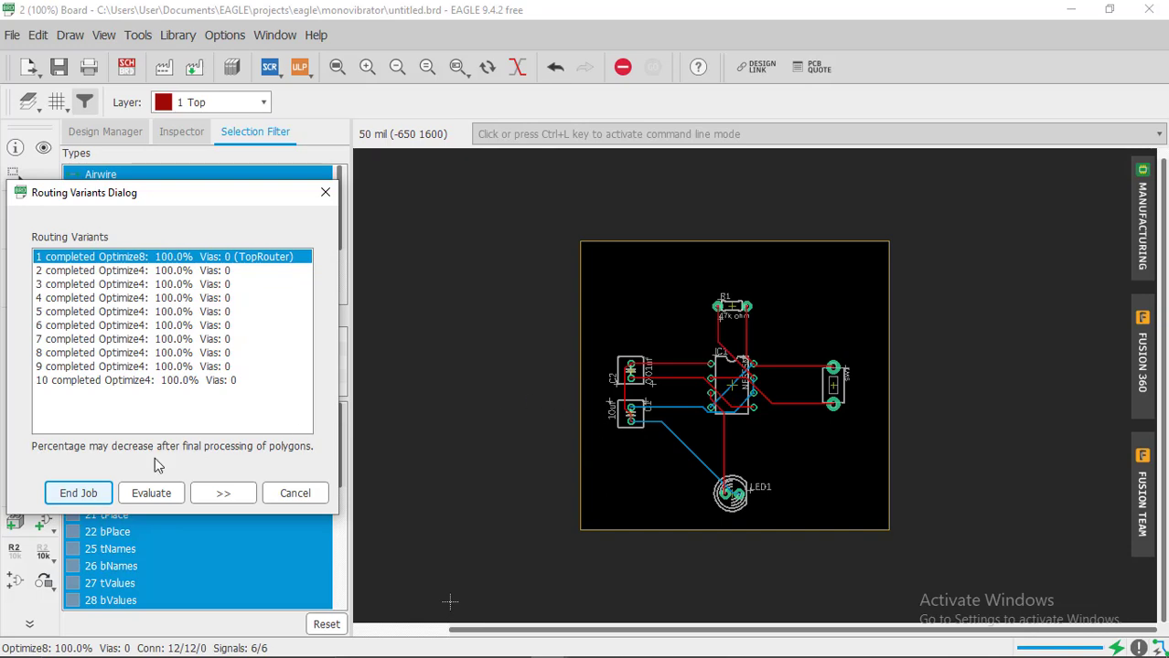
left_click(77, 494)
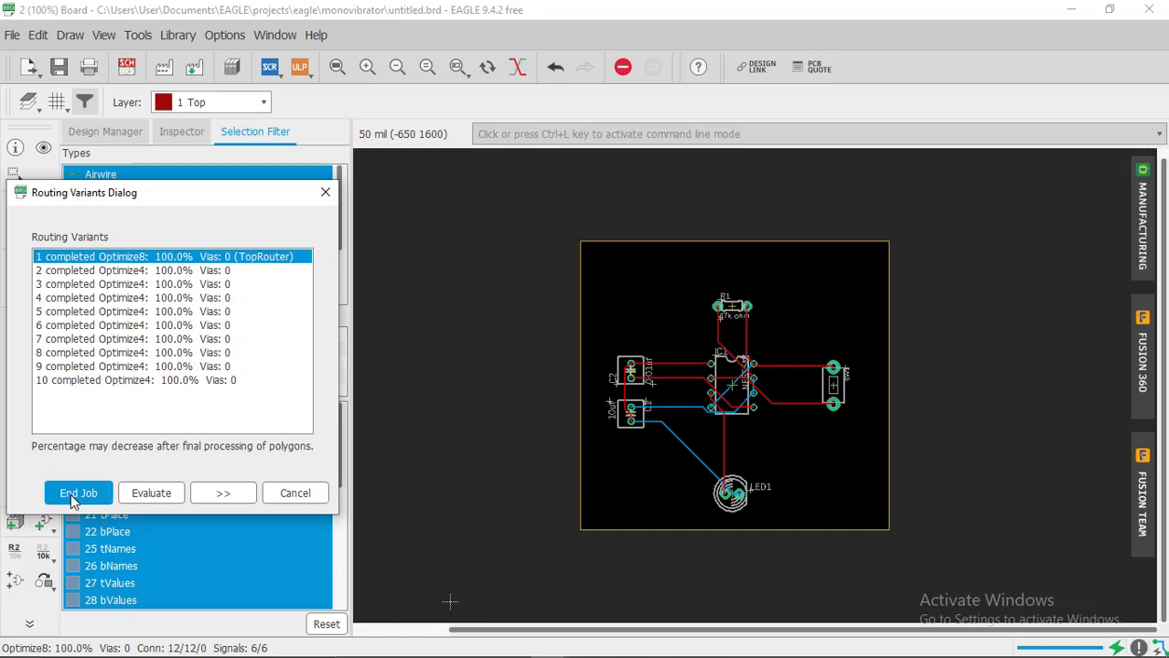
Lower the top edge of the board outline to just above resistor R1
scroll(748, 422, "up", 5)
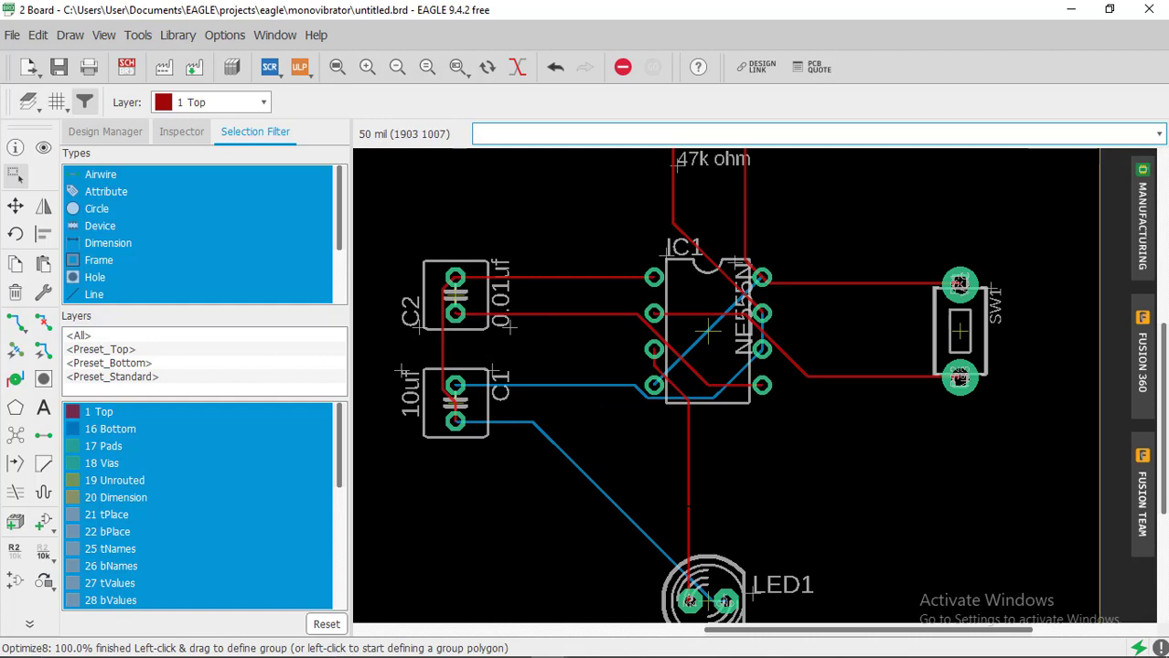
middle_click_drag(1005, 343, 1080, 357)
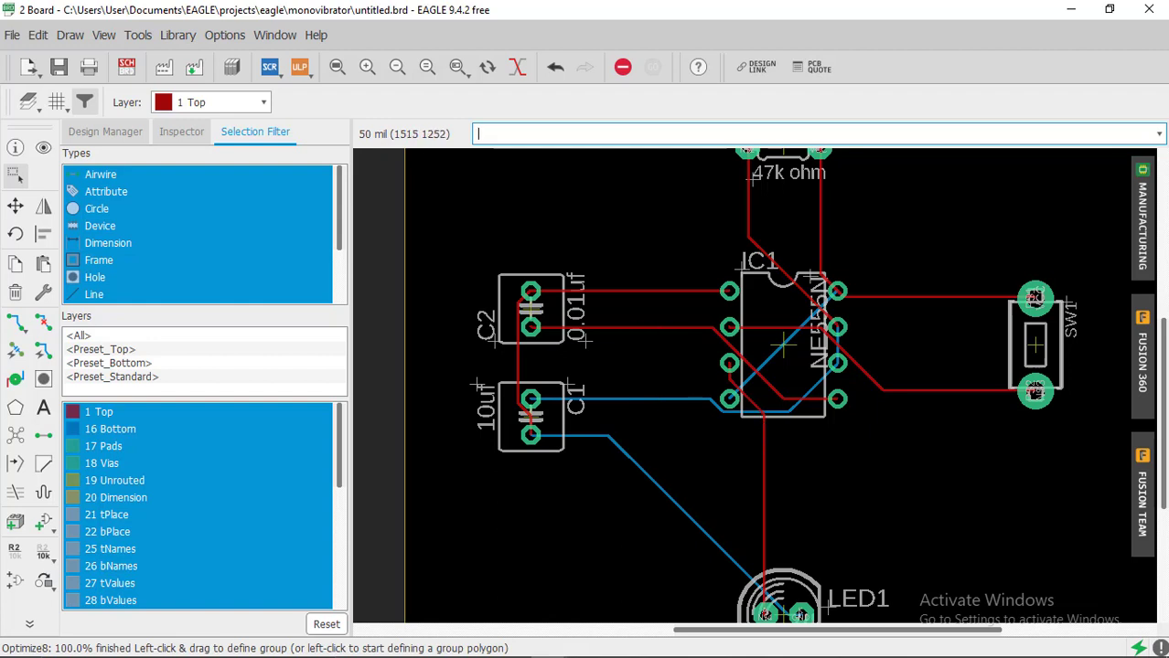
scroll(663, 434, "down", 2)
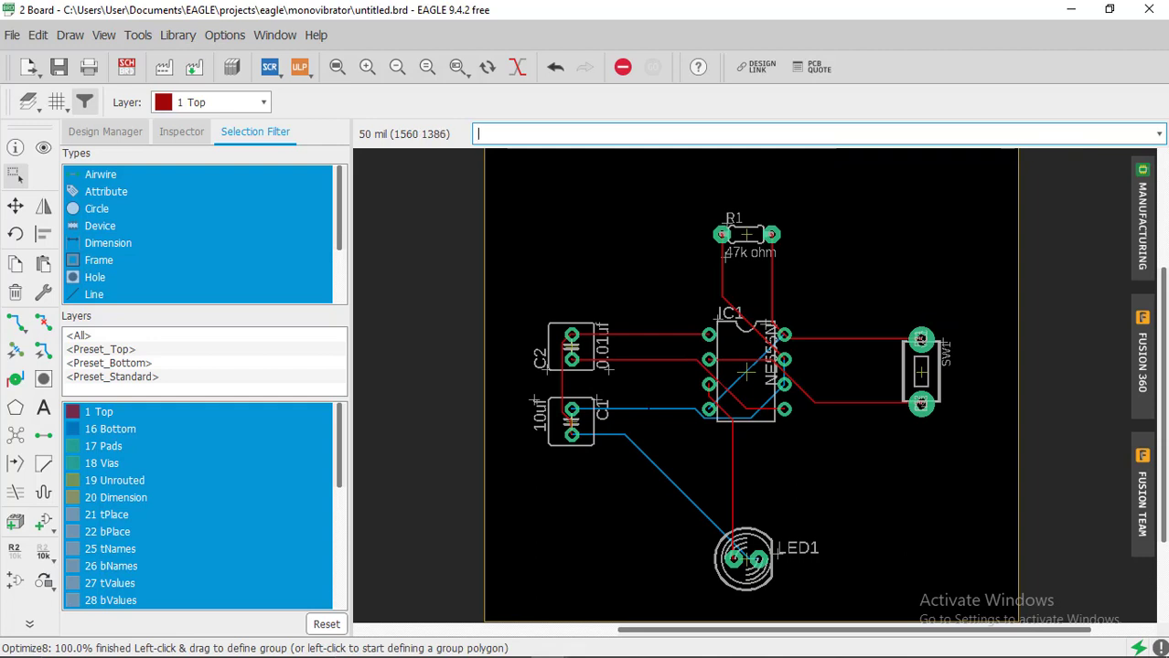
middle_click_drag(634, 395, 563, 506)
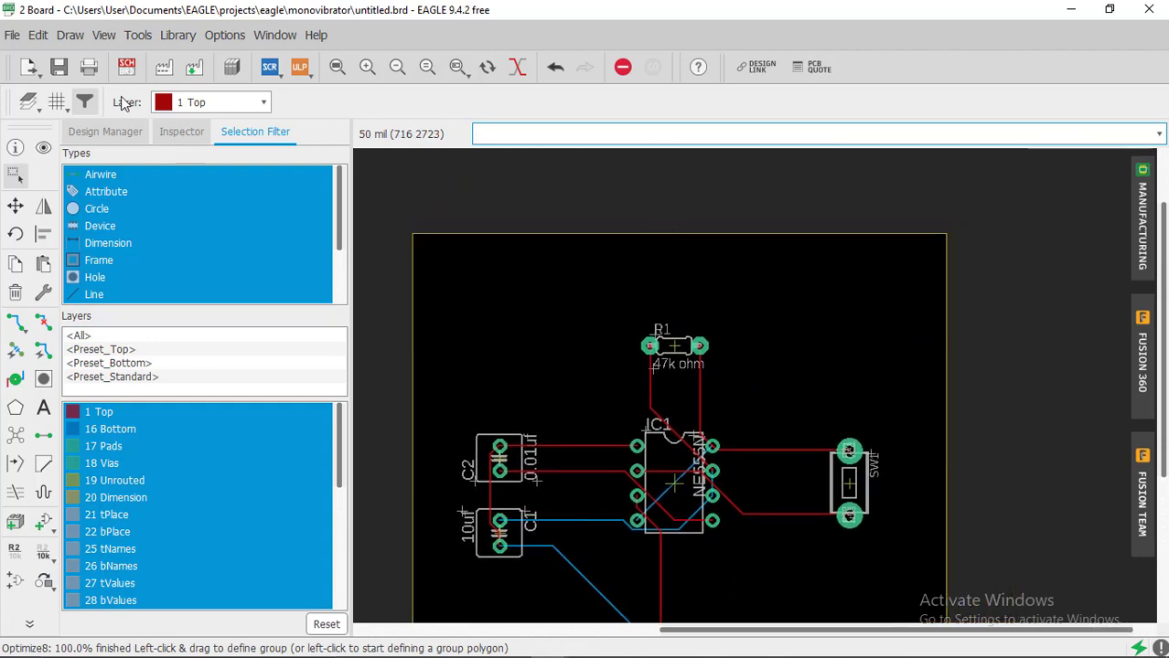
left_click(15, 206)
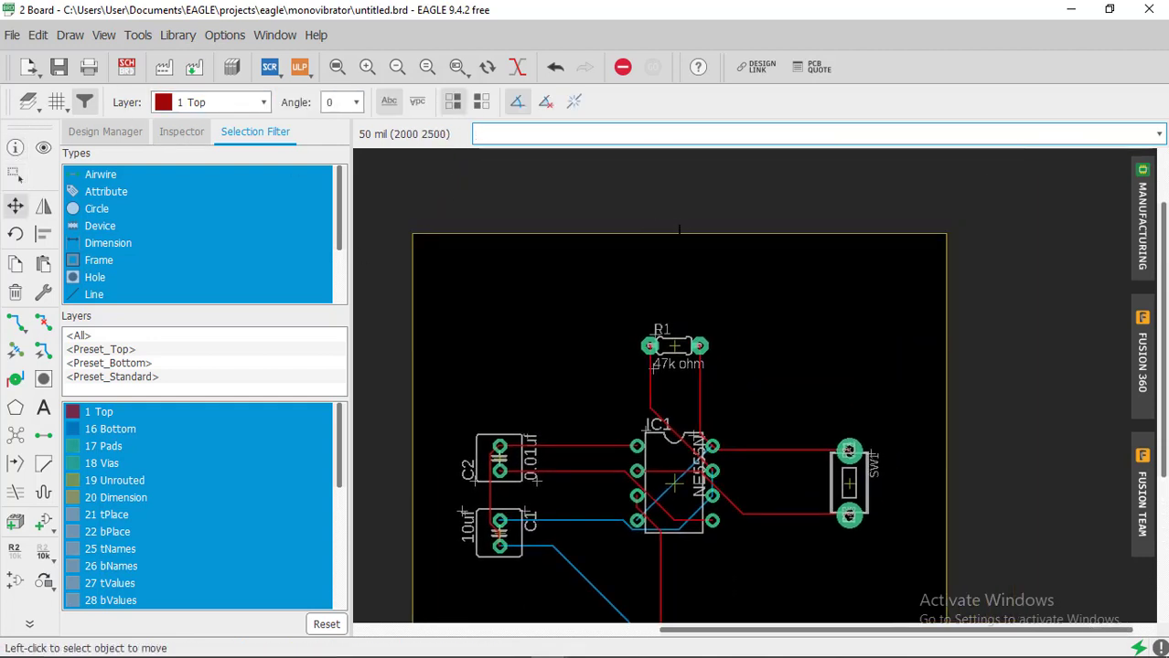
left_click(679, 233)
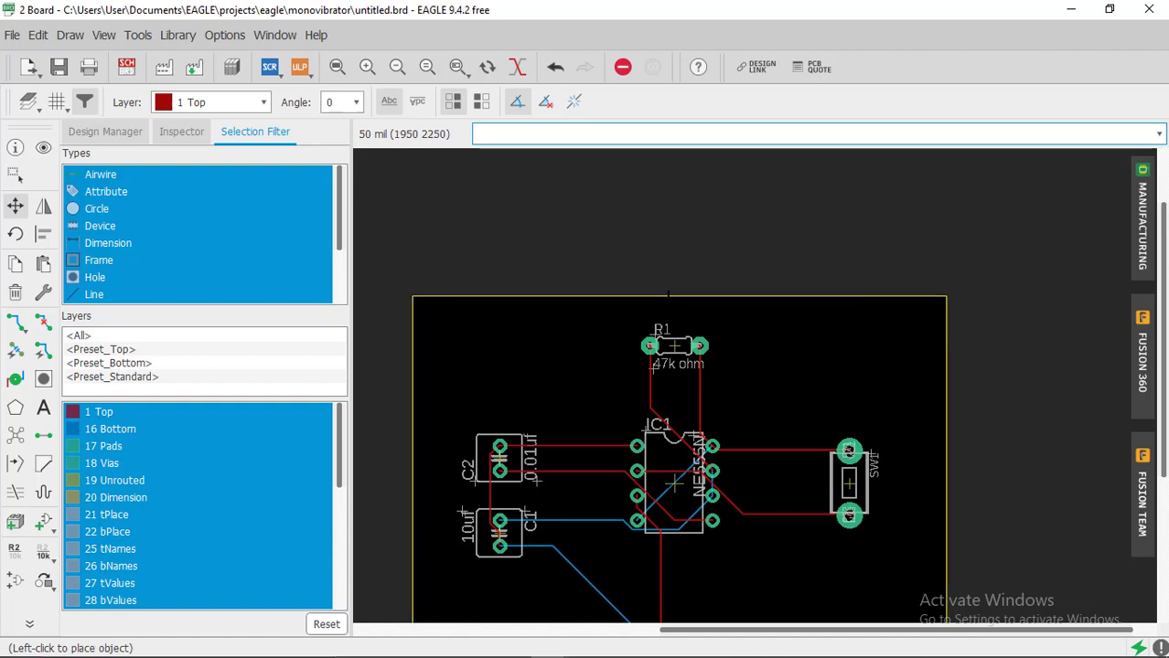
left_click(670, 319)
Move the right edge of the board outline inward to just beside pushbutton SW1
middle_click_drag(881, 592, 924, 442)
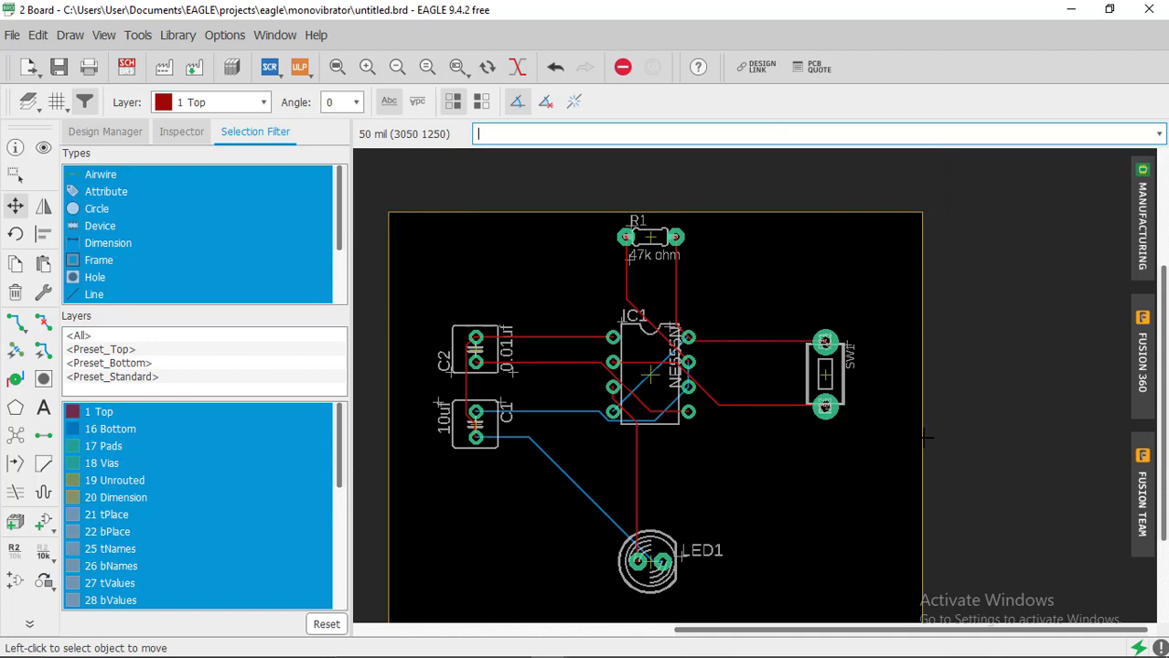
left_click(925, 437)
left_click(866, 439)
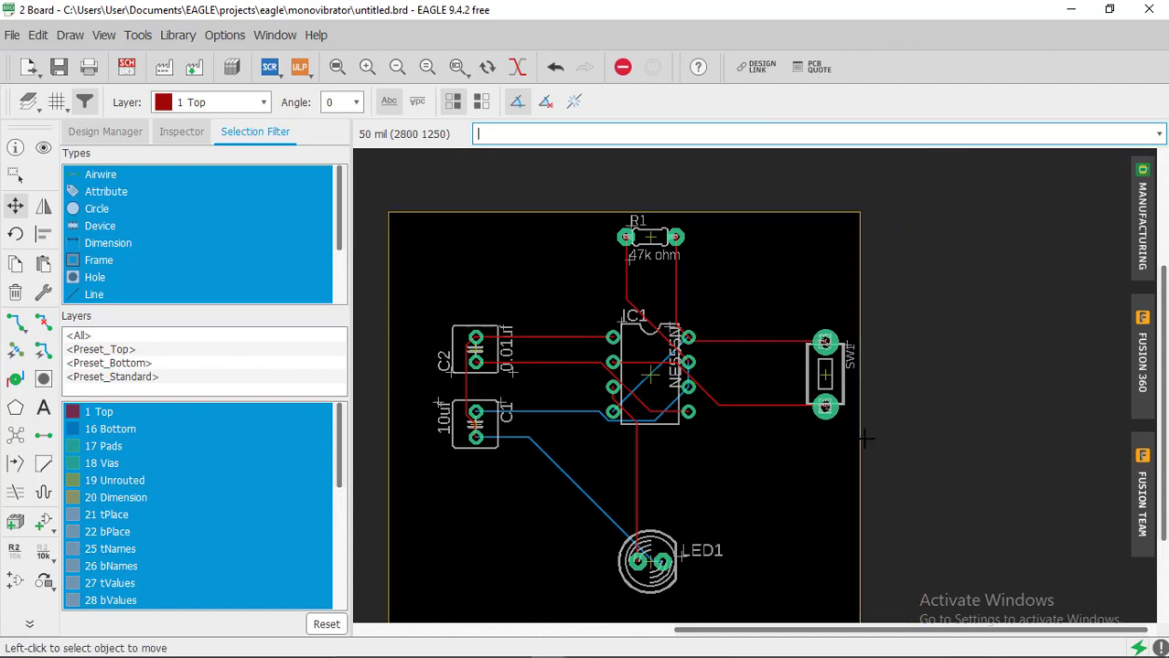
Move the board outline's bottom edge up to just below LED1 and its left edge inward to just beside the C1 and C2 labels
middle_click_drag(869, 472, 1009, 303)
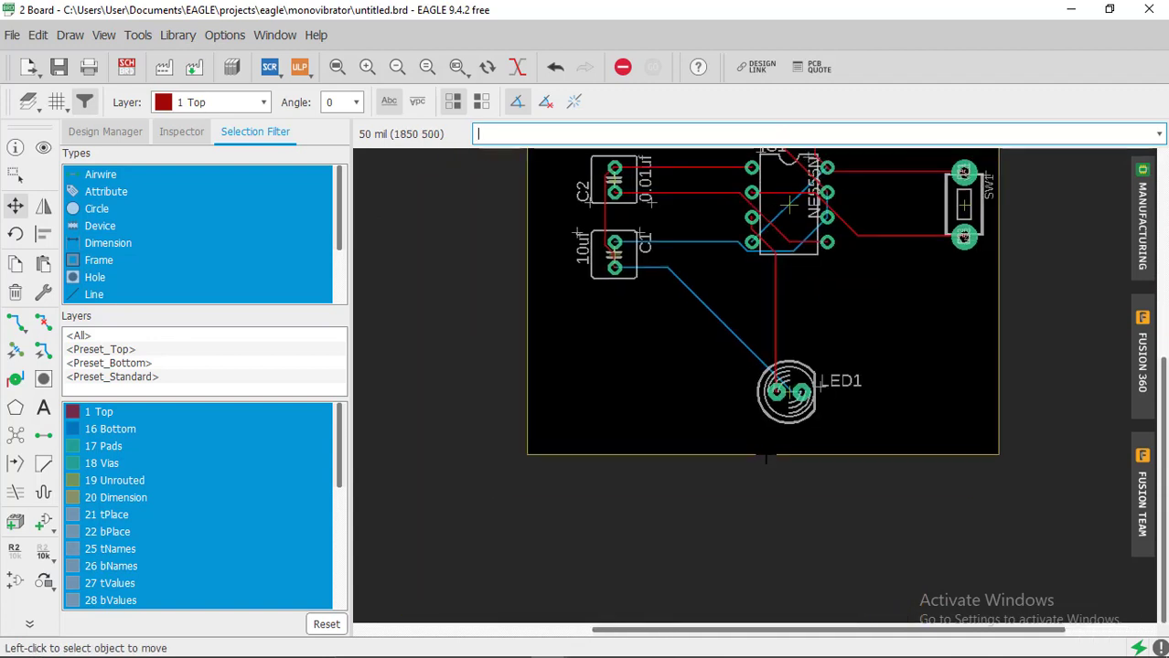
left_click(766, 455)
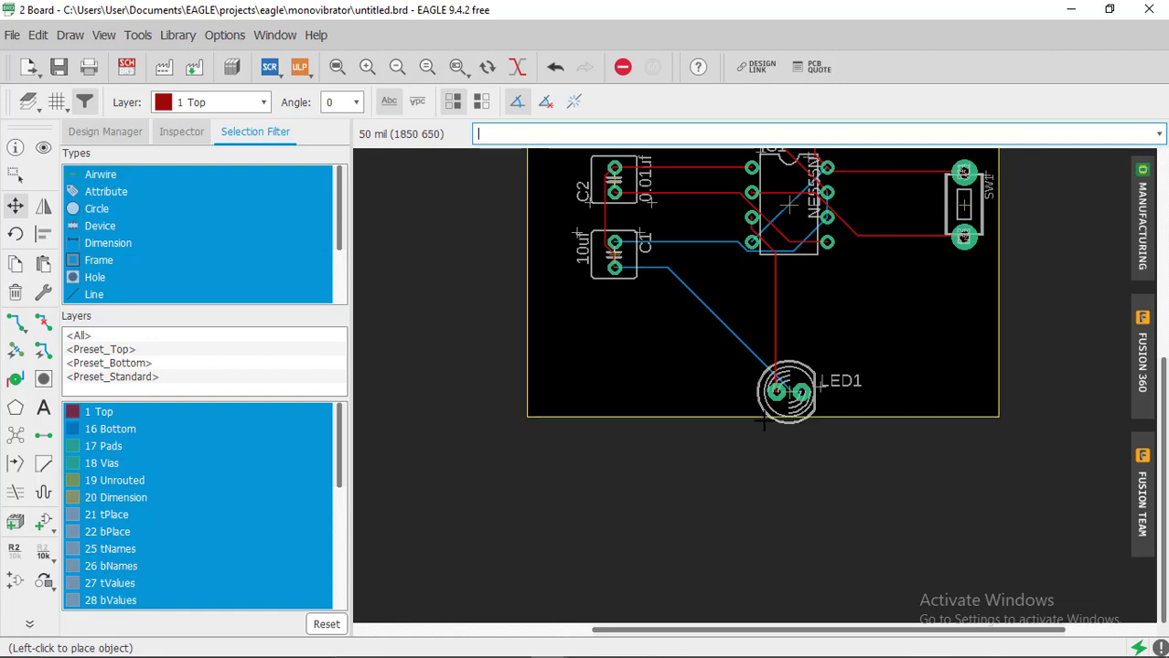
left_click(765, 428)
middle_click_drag(637, 259, 633, 402)
left_click(521, 377)
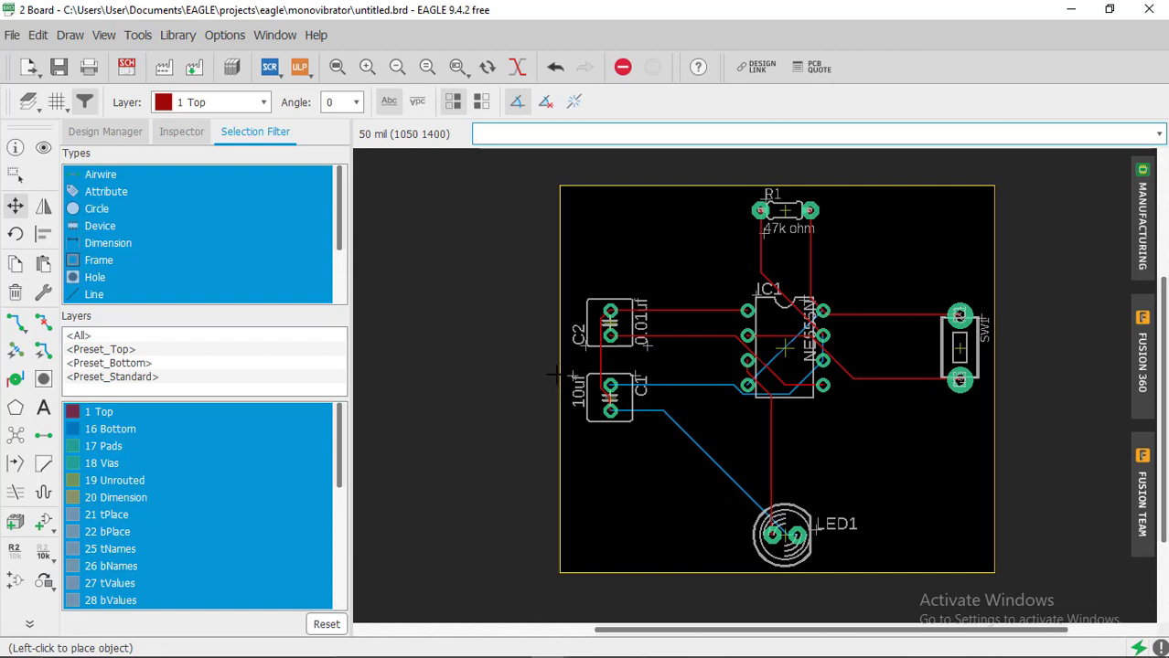
left_click(553, 374)
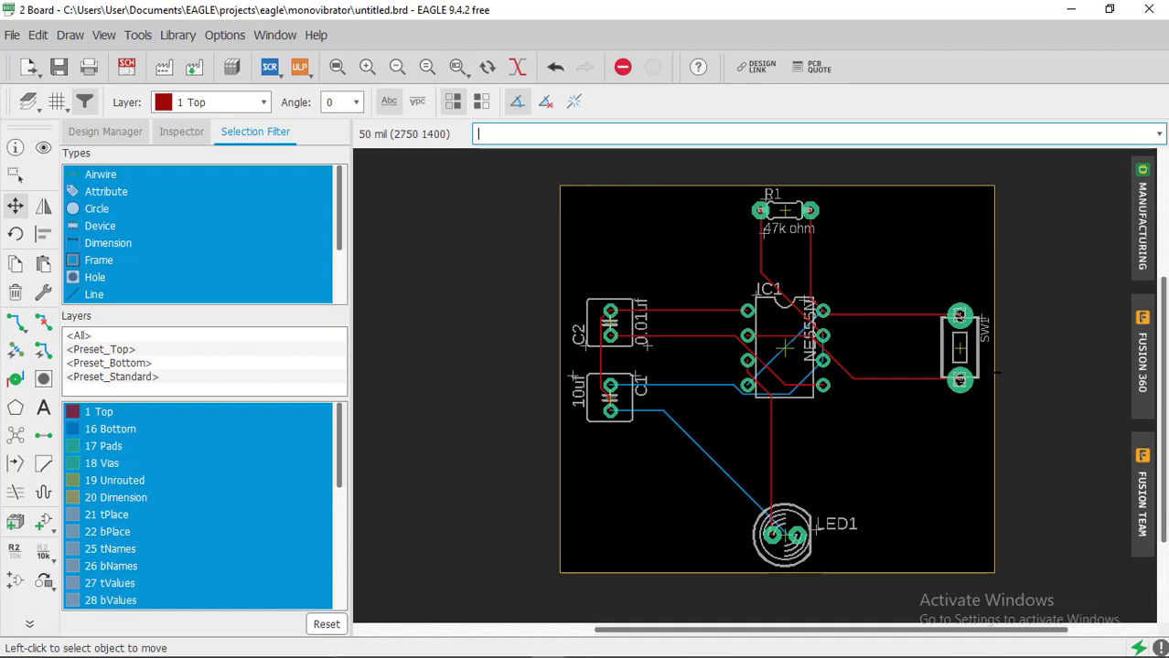
Open the manufacturing preview of the board, widen it and display the Bottom Side
left_click(1141, 241)
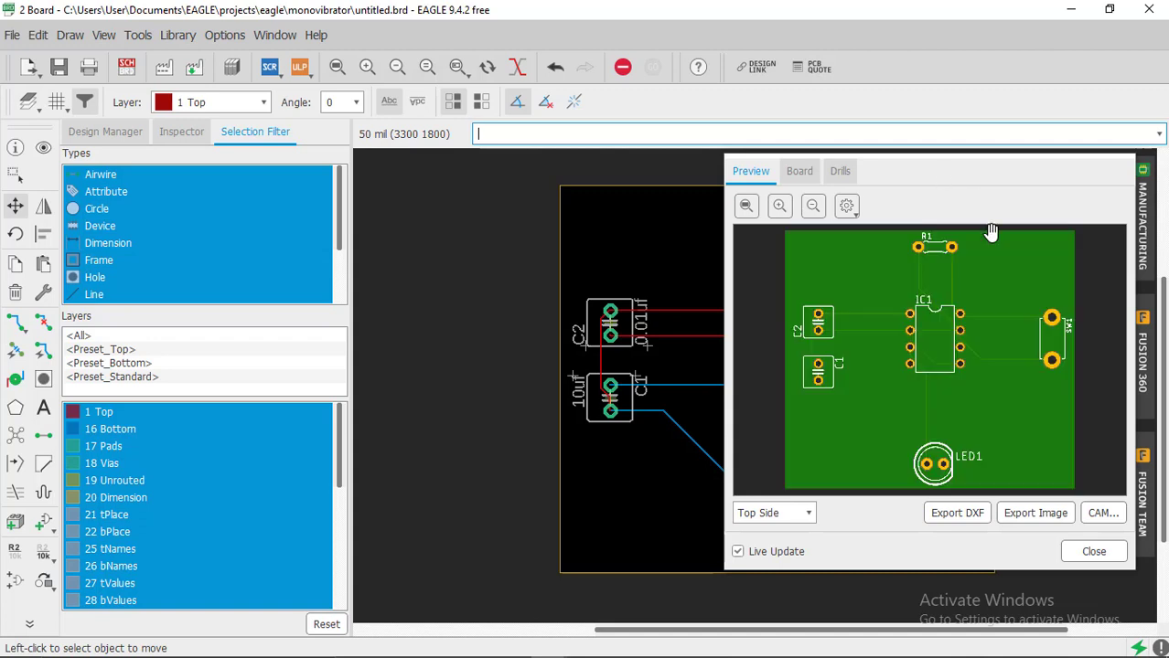
left_click_drag(958, 196, 714, 198)
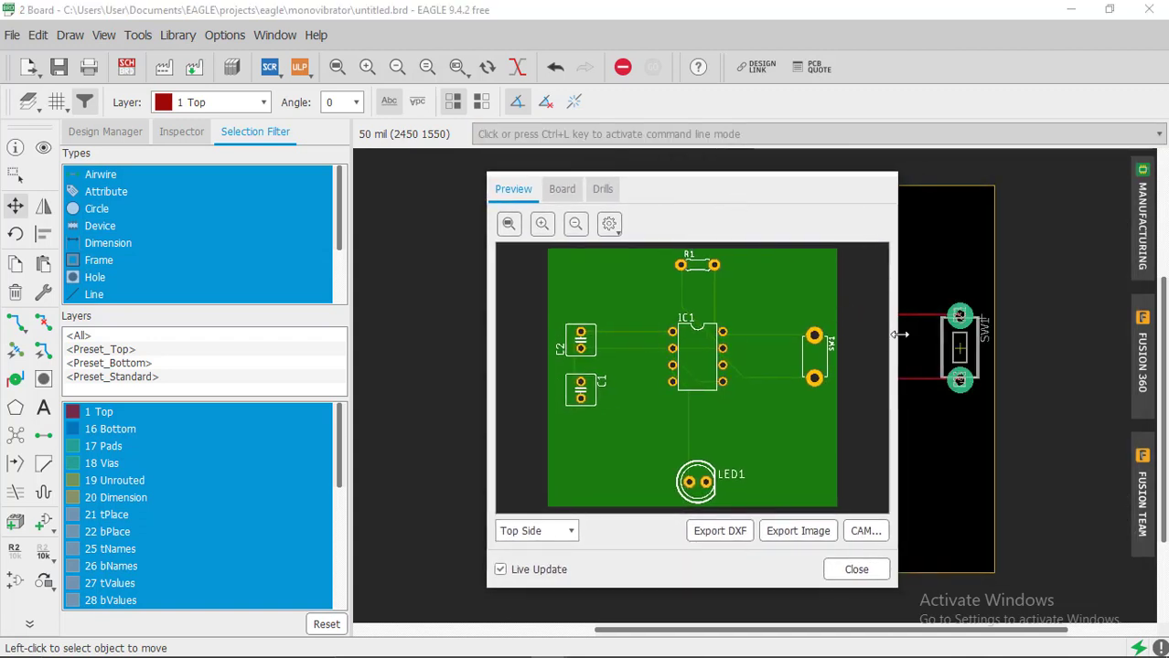
left_click_drag(899, 334, 1138, 338)
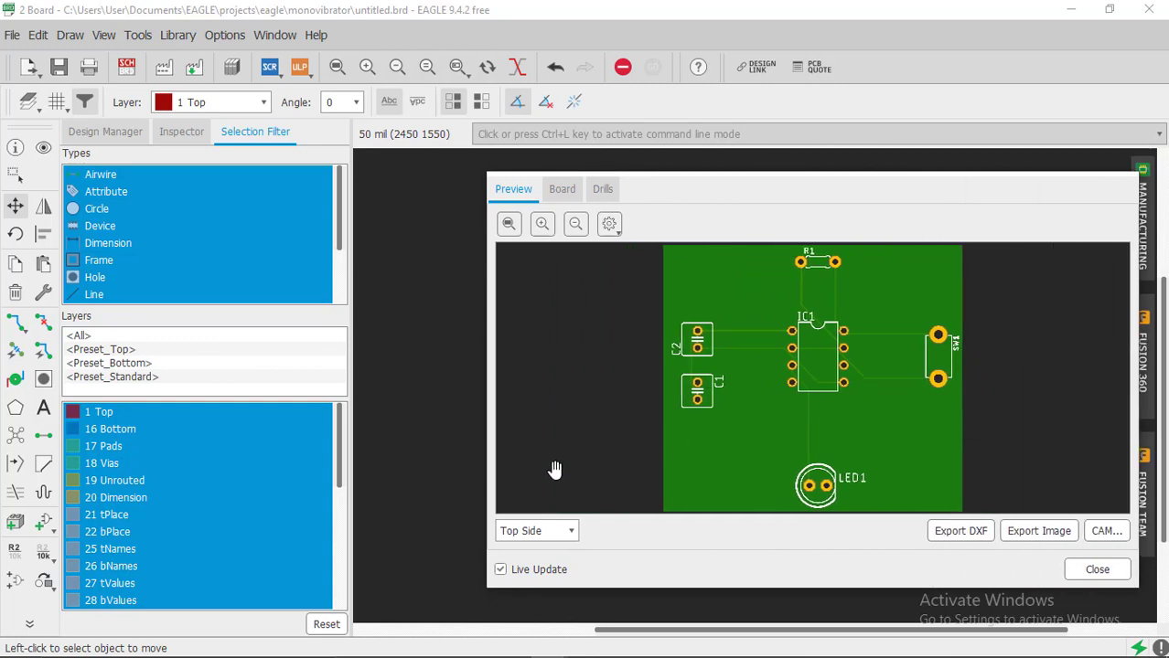
left_click(568, 531)
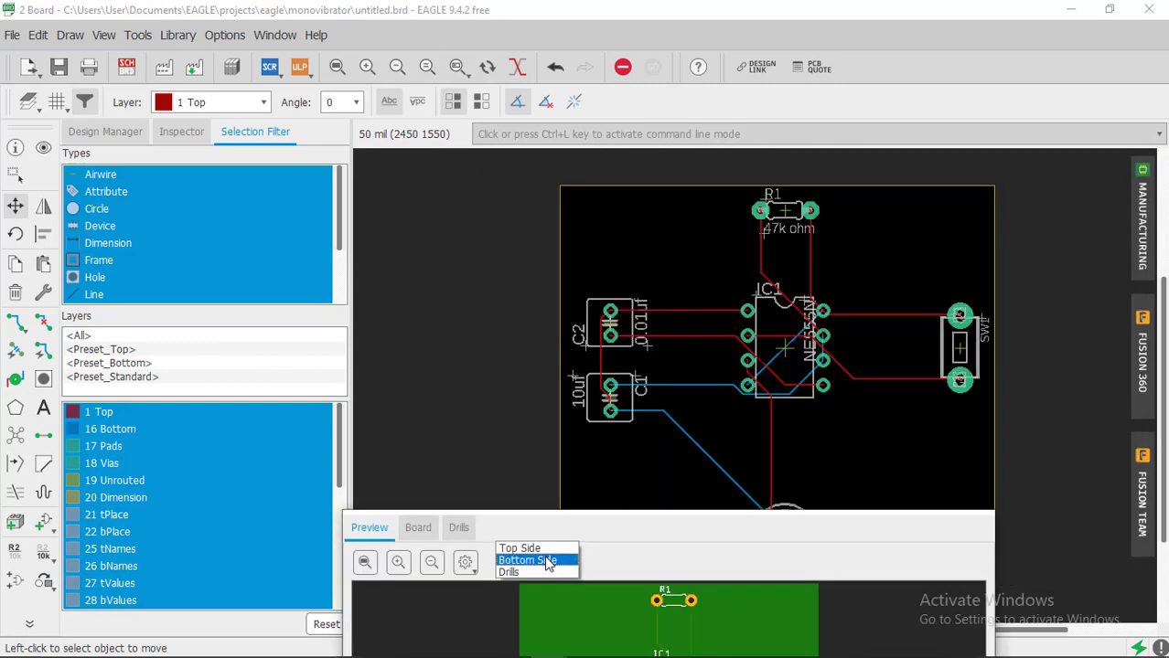
left_click(549, 561)
left_click_drag(573, 508, 599, 139)
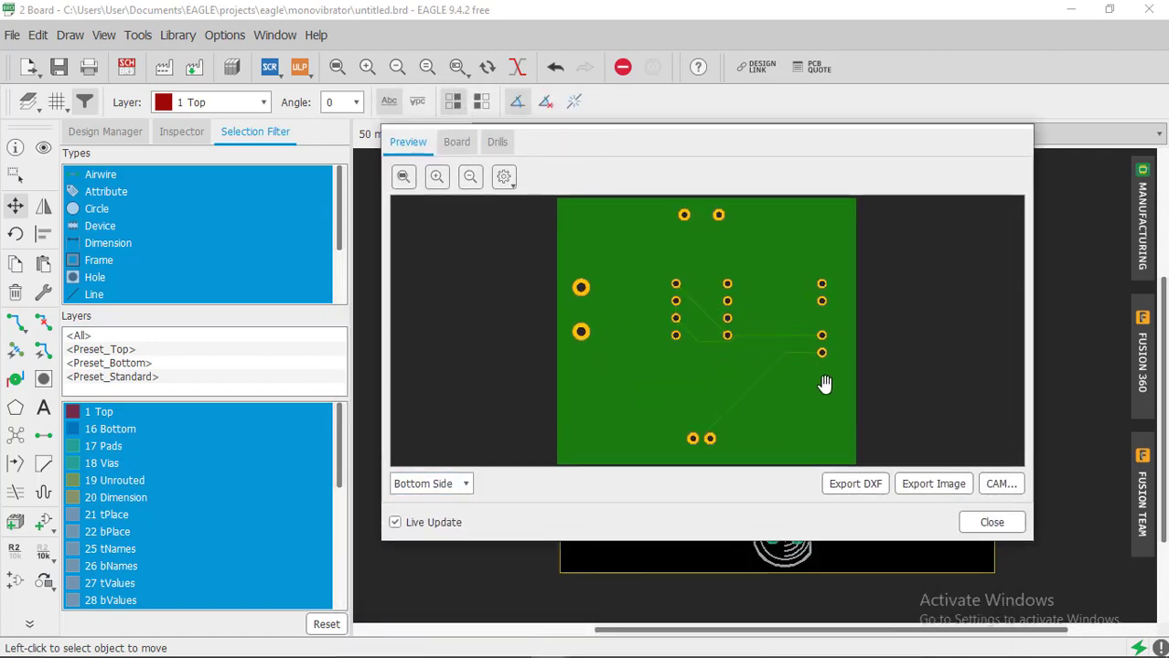
Show the Drills view in the manufacturing preview and return to the Top Side view
left_click(466, 484)
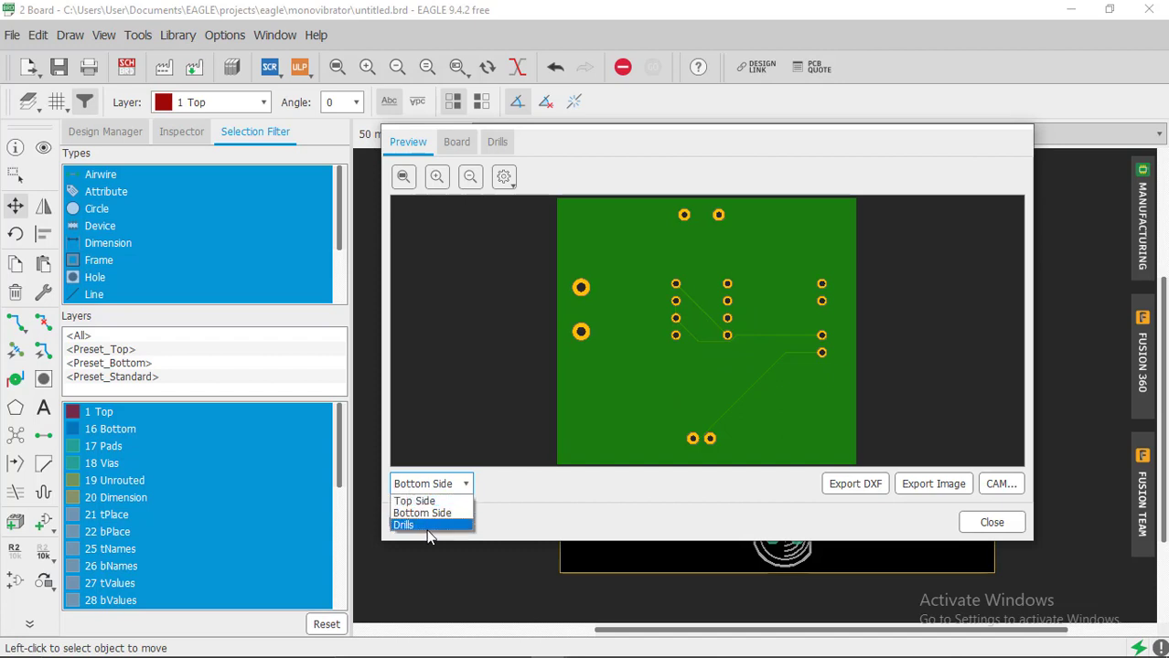
left_click(430, 525)
left_click(465, 486)
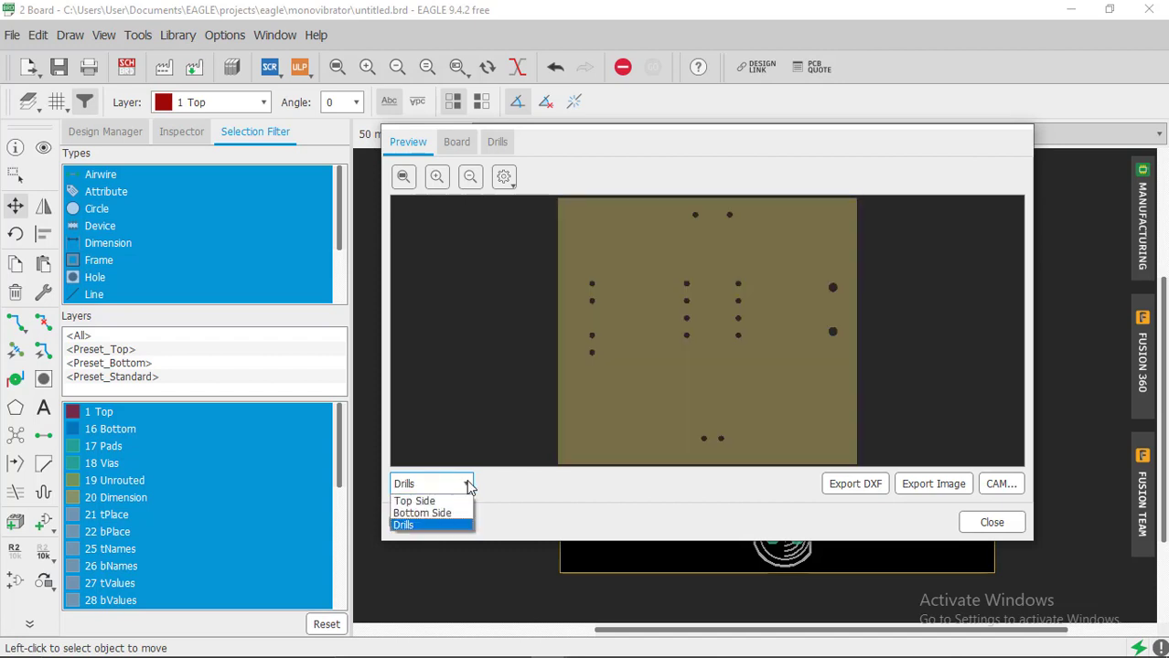
left_click(464, 485)
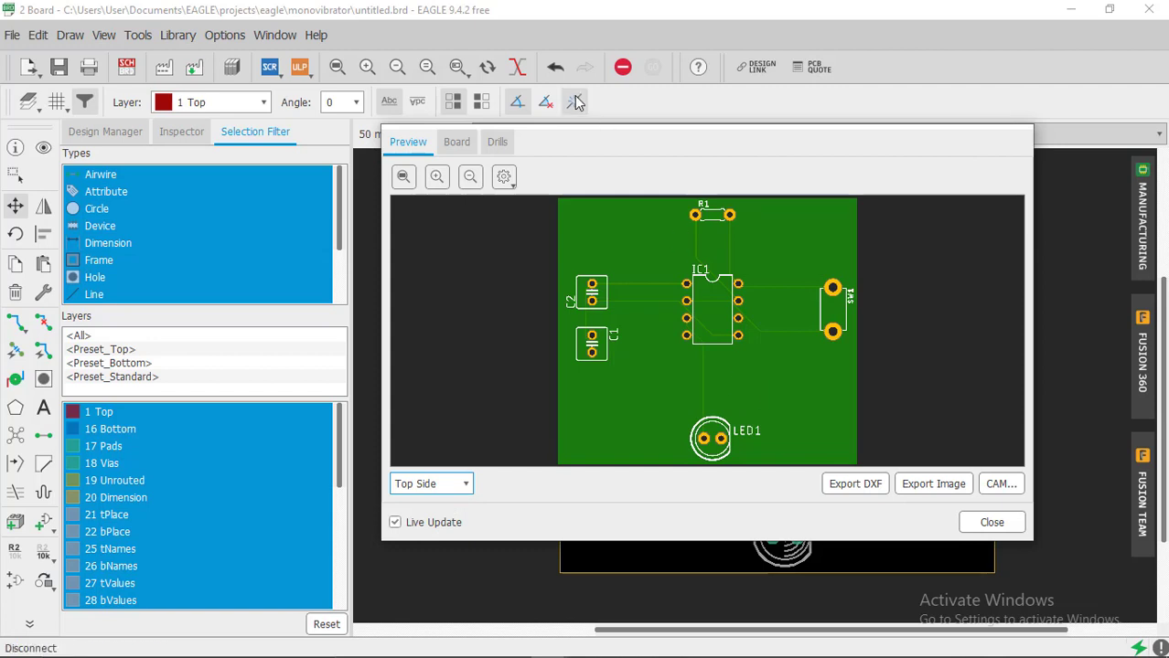
Examine the manufacturing data for the board size, stackup and components, check the drill table, and close the preview
left_click(460, 144)
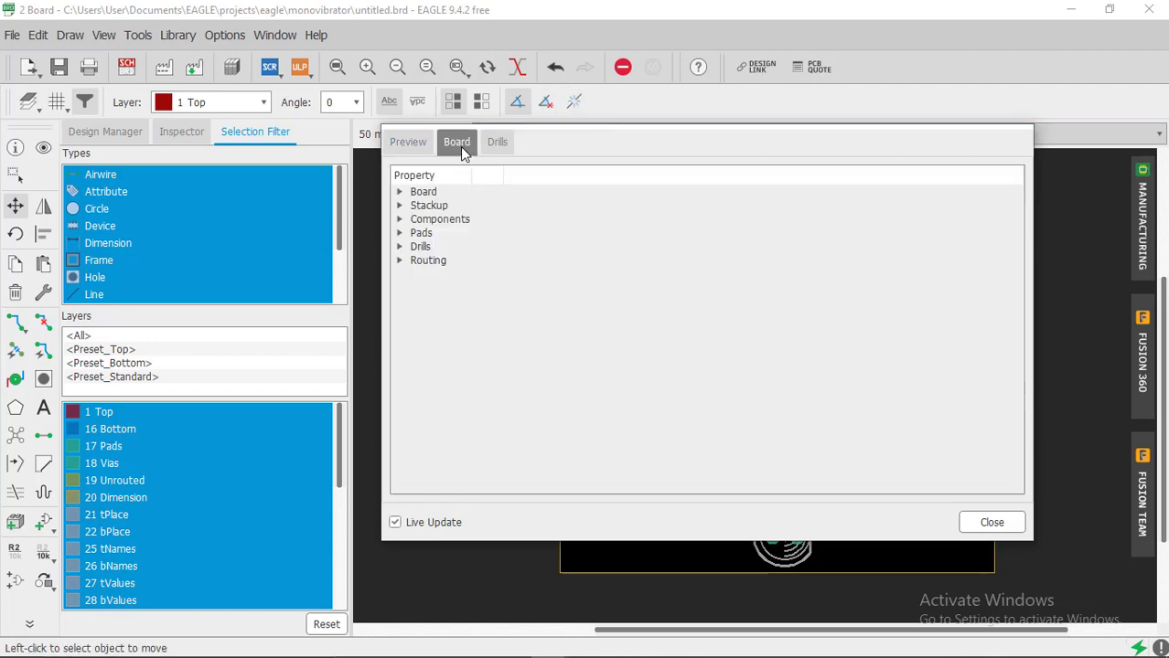
left_click(411, 193)
left_click(400, 192)
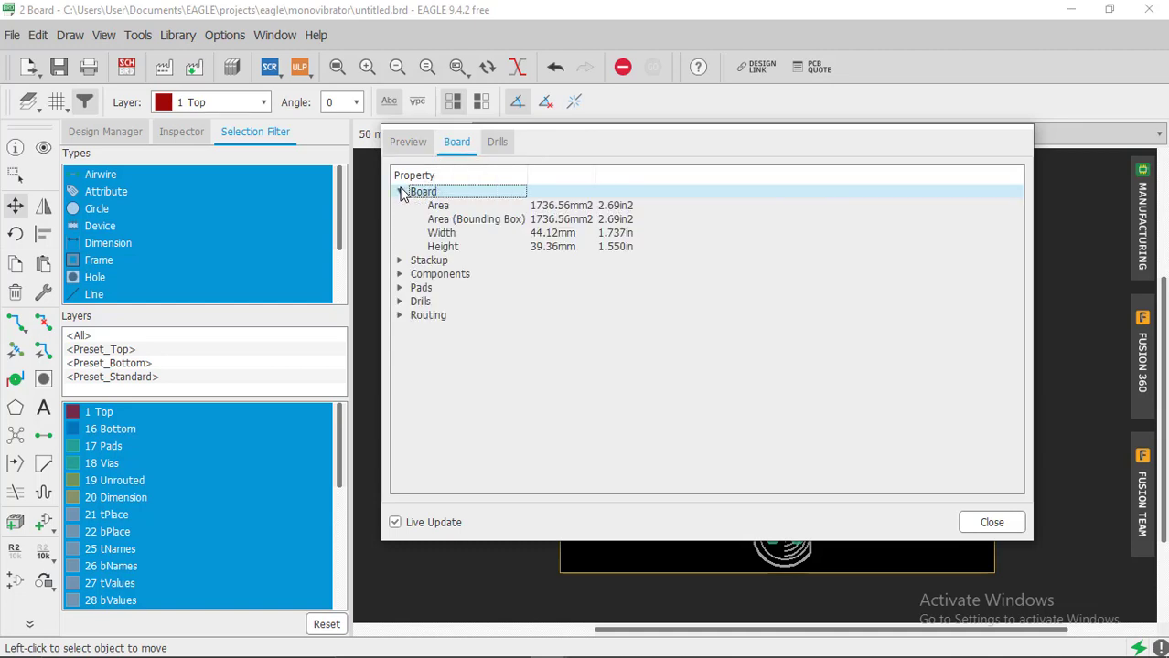
left_click(400, 261)
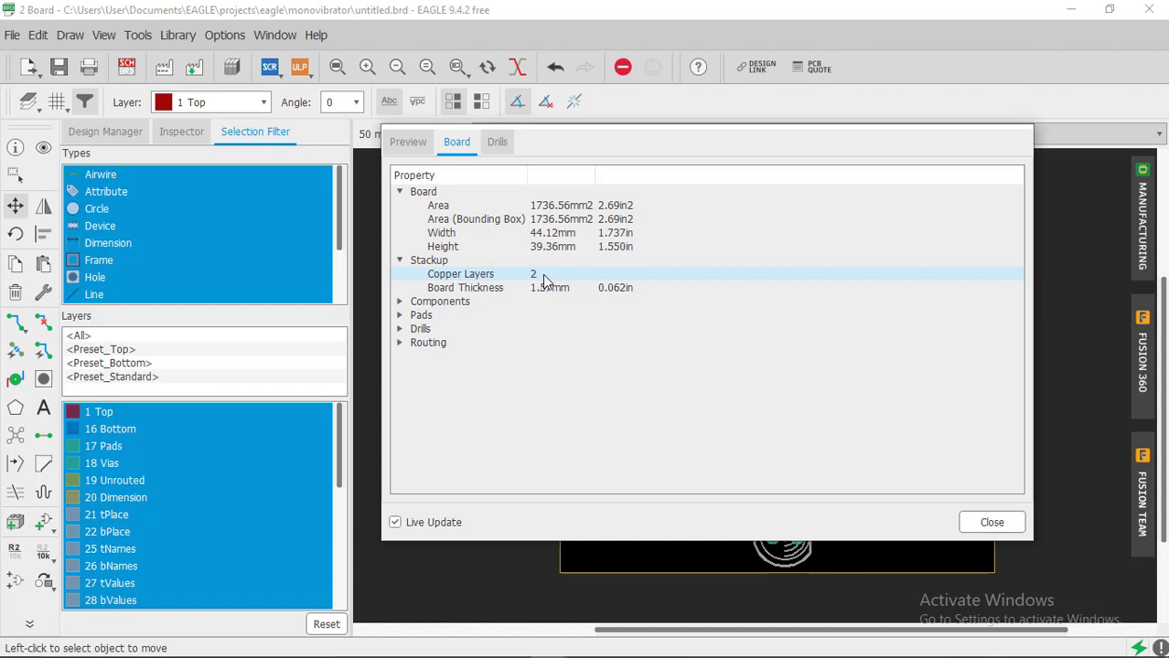
left_click(403, 302)
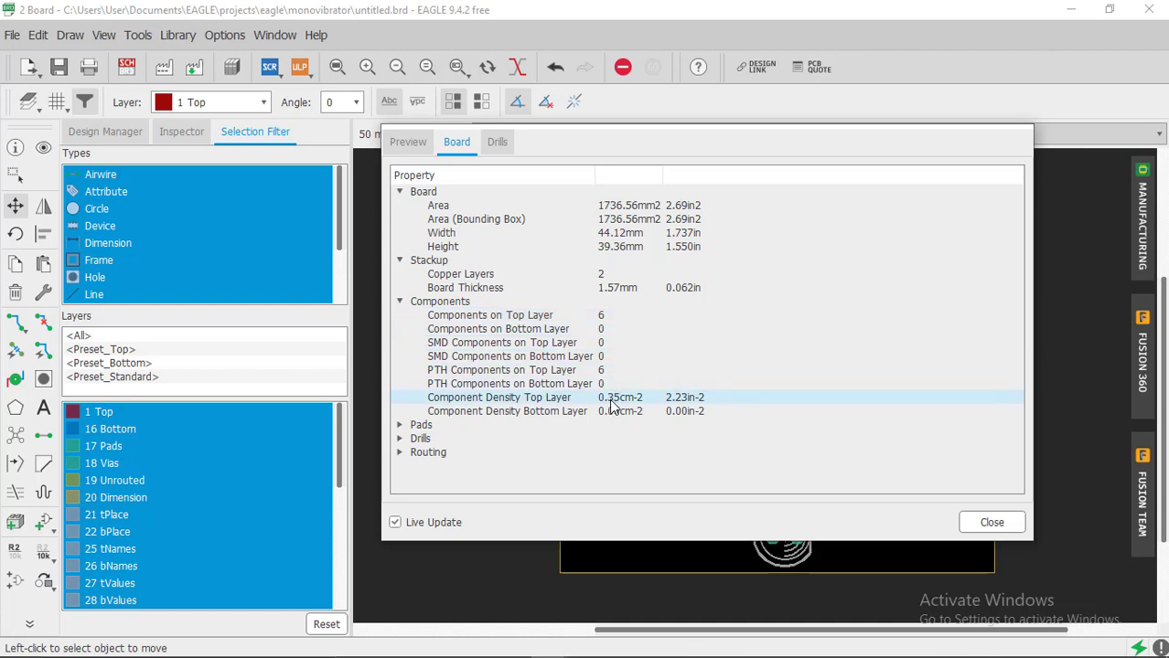
left_click(421, 427)
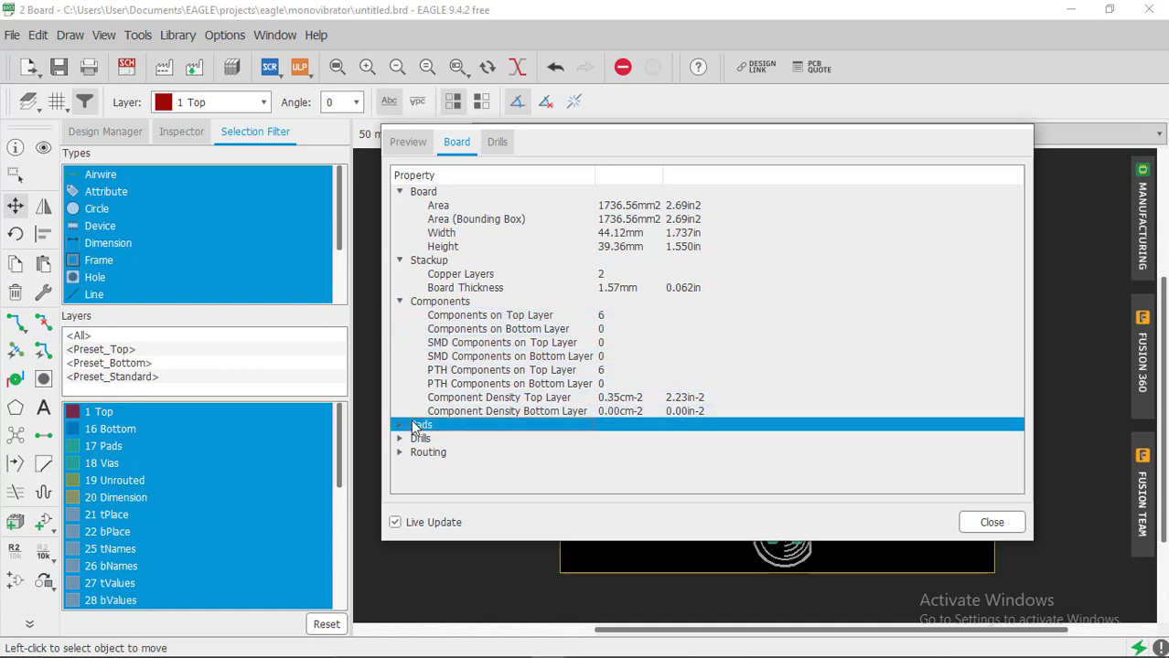
left_click(493, 144)
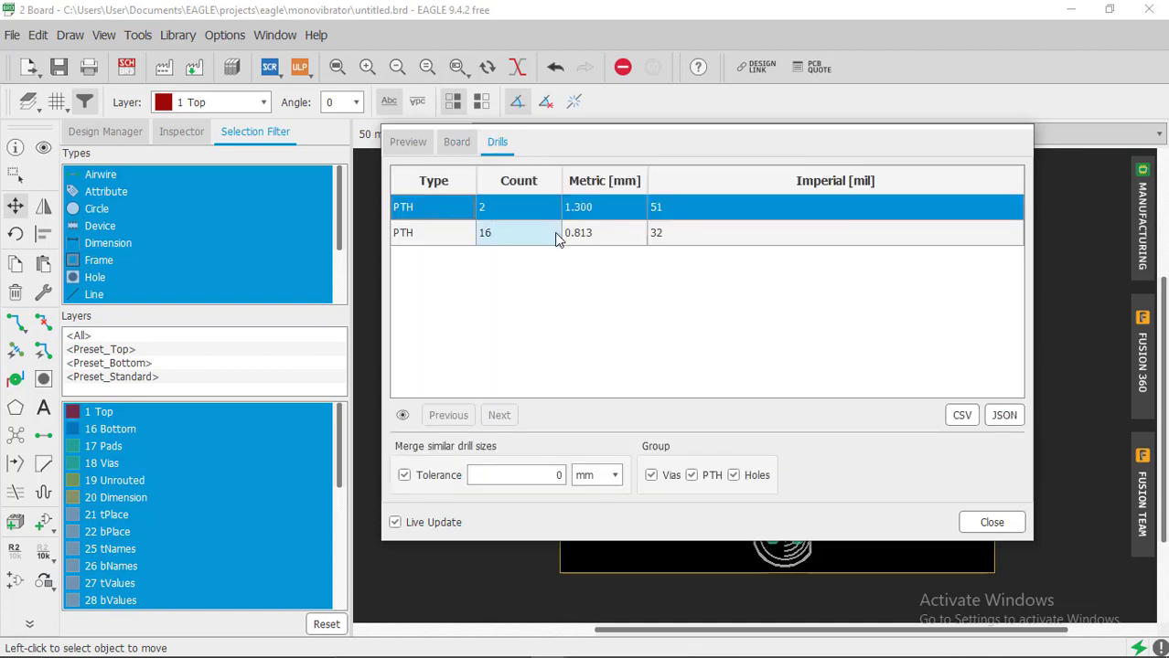
left_click(991, 522)
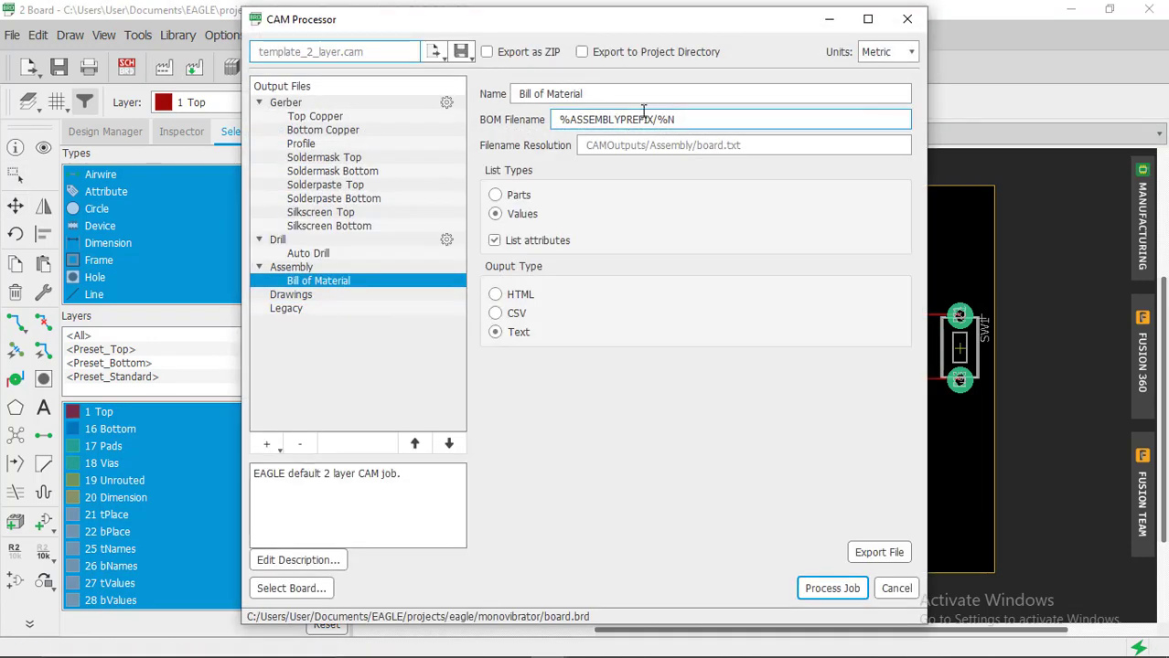
Process the two-layer CAM job as ZIP archive board_2020-05-28, replacing the existing file, and close the CAM Processor, discarding the job changes
left_click(487, 53)
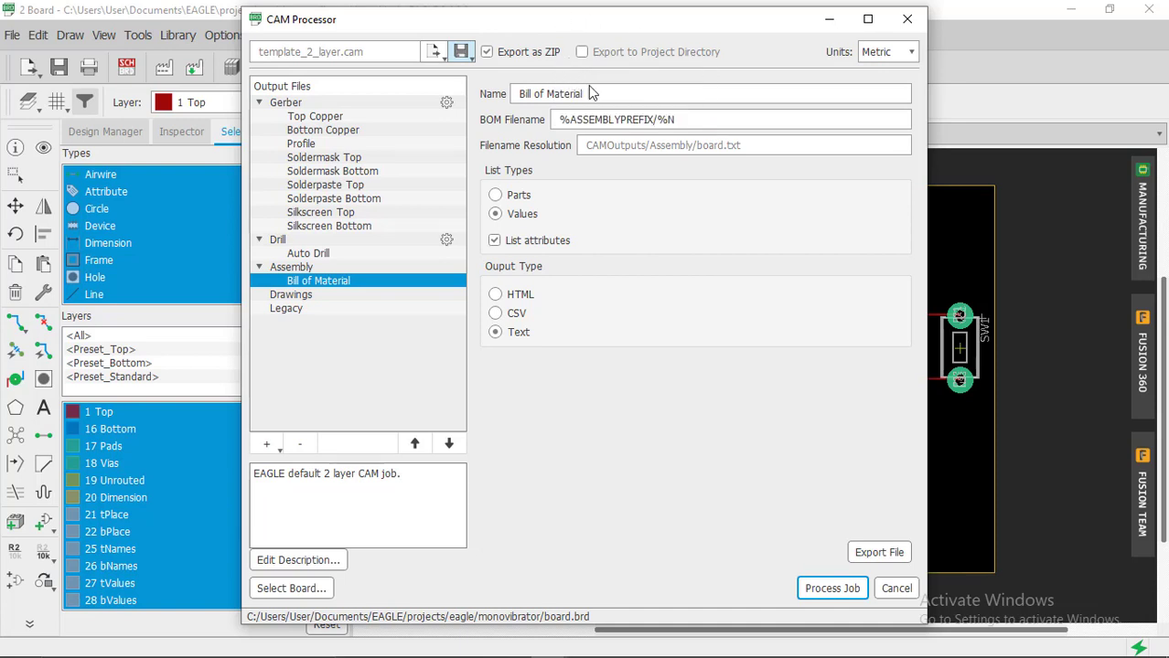
left_click(837, 590)
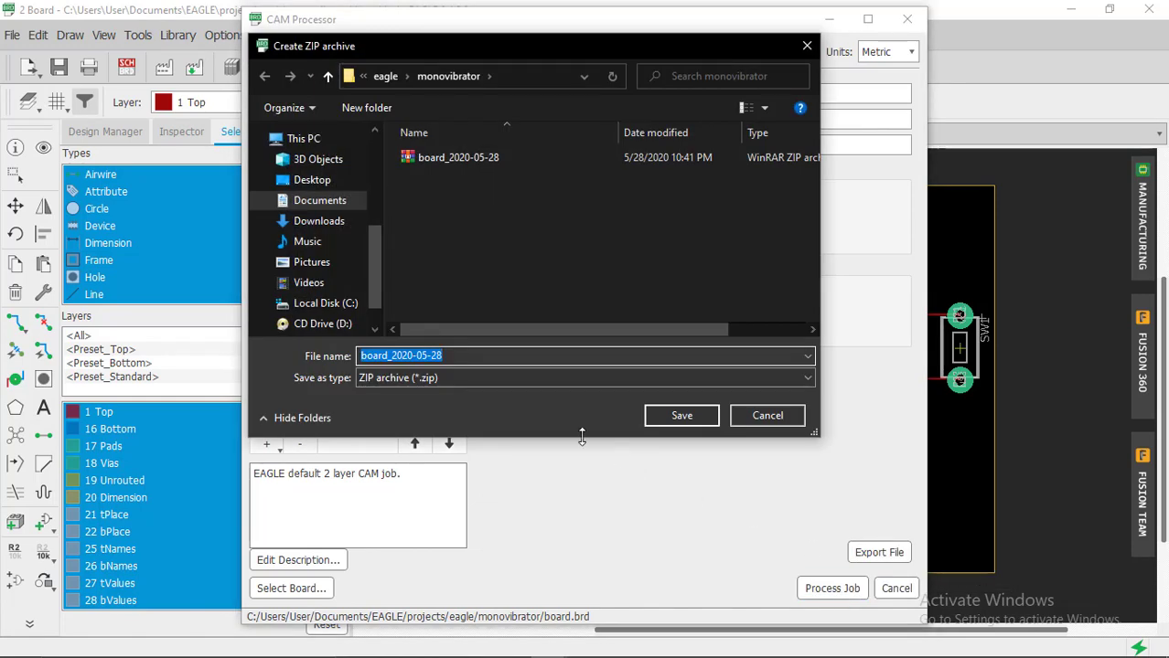
left_click(707, 417)
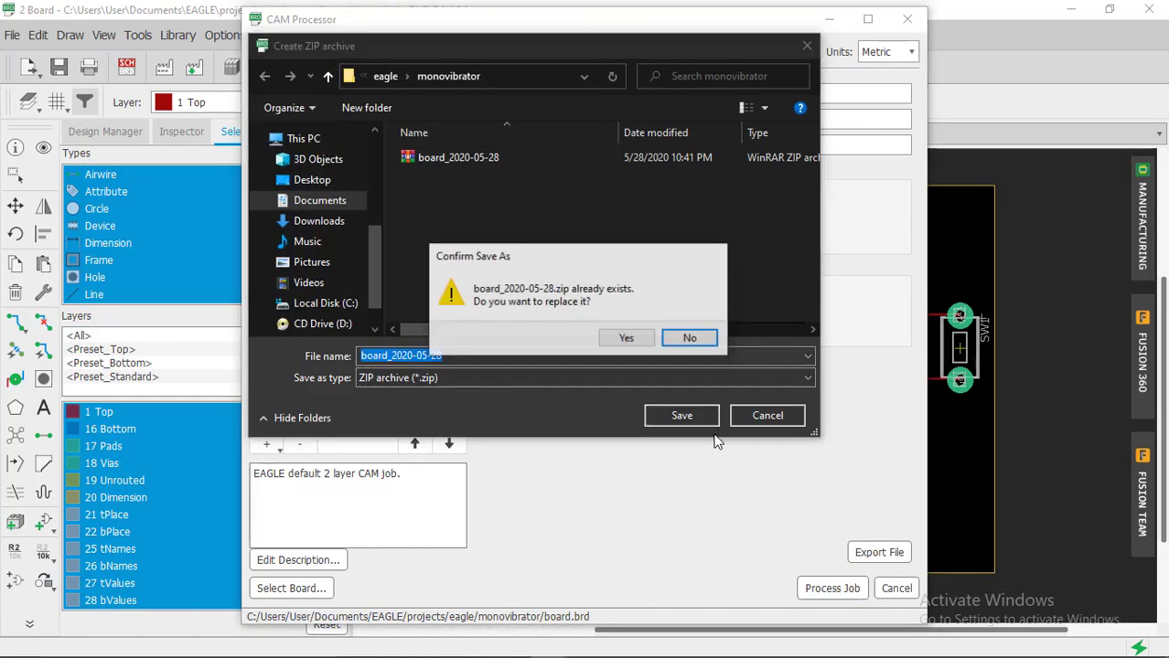
left_click(616, 341)
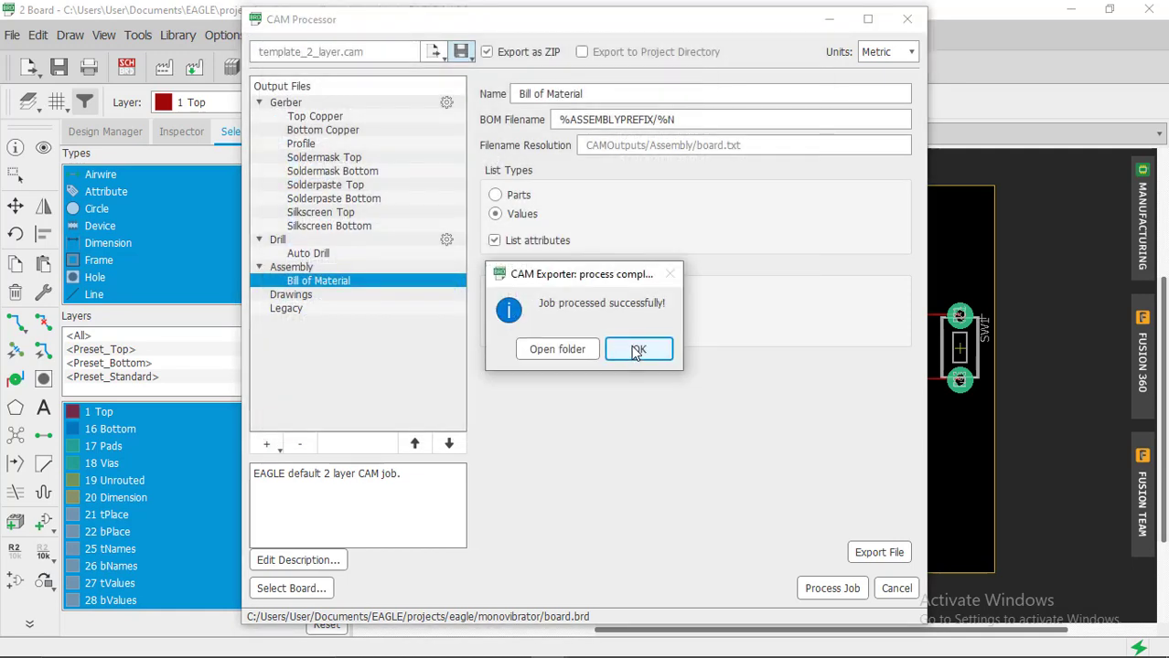
left_click(632, 351)
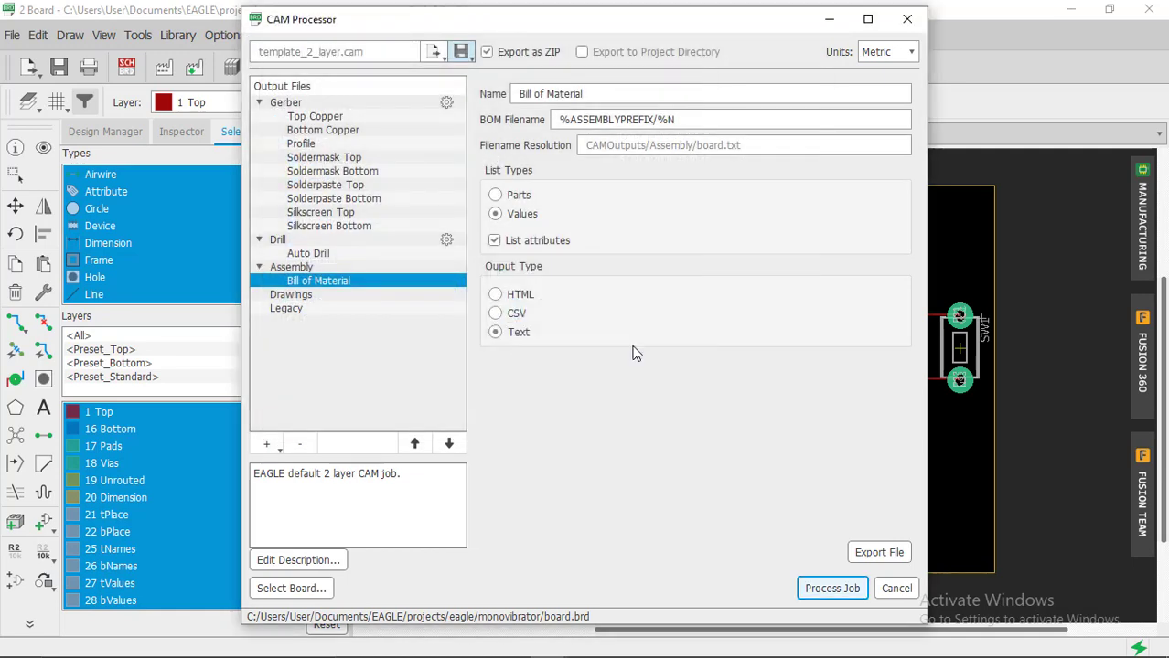
left_click(907, 20)
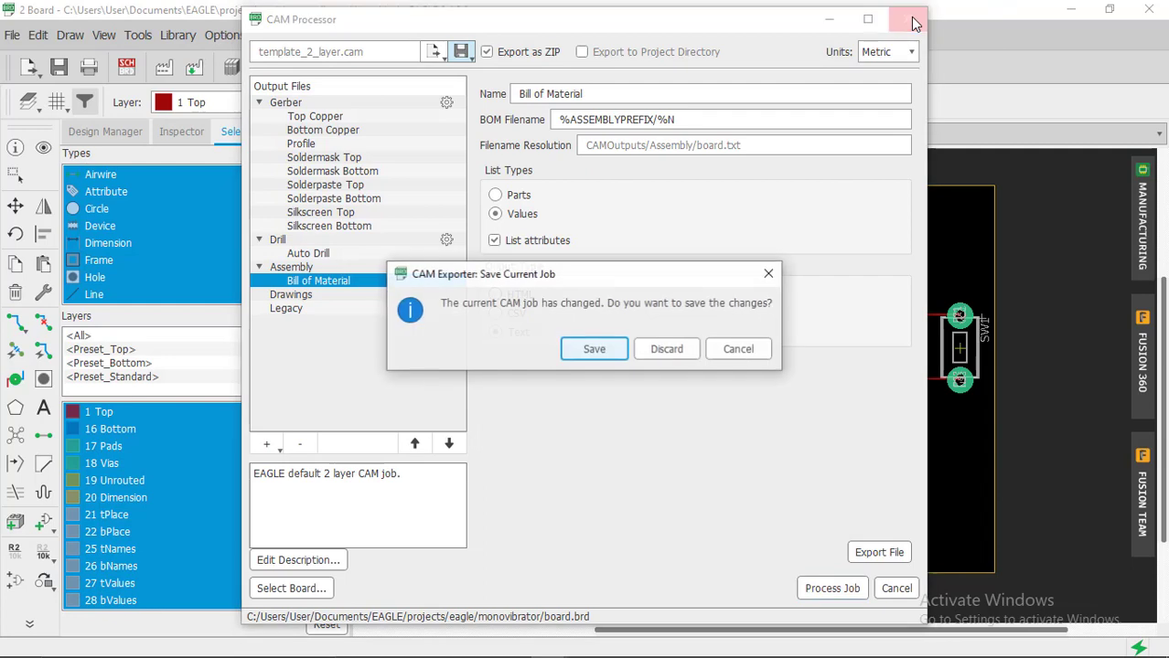
left_click(682, 348)
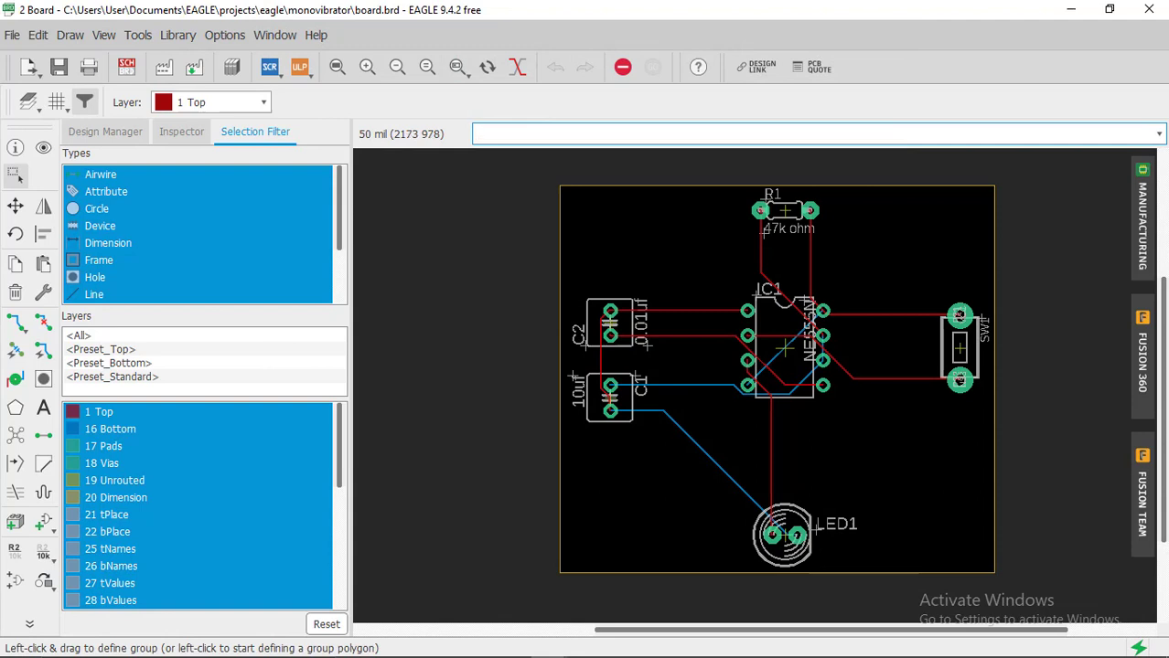